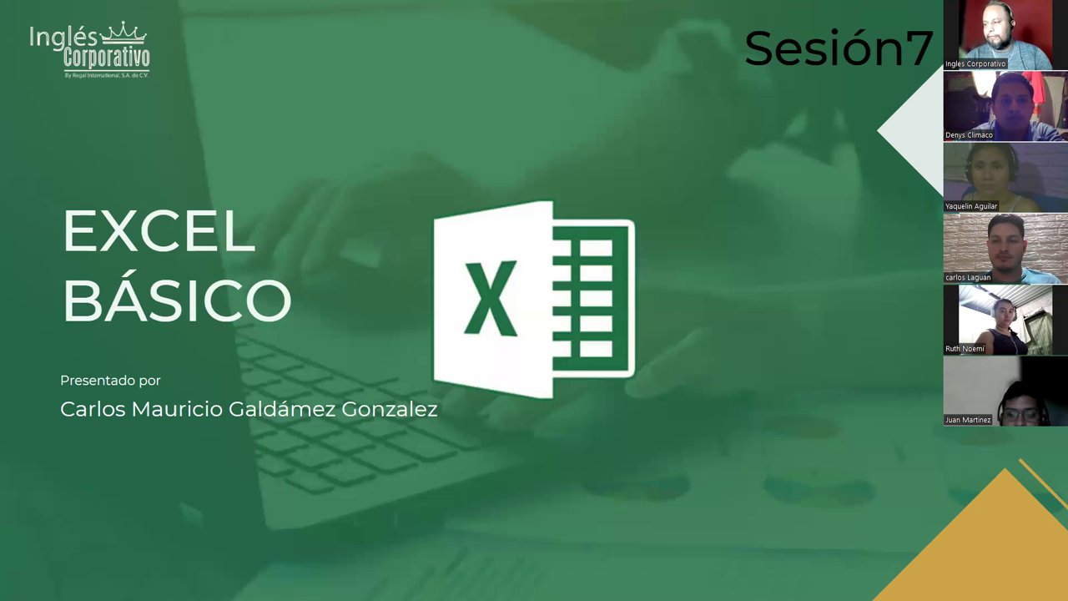
Advance past the title and Ruta de Aprendizaje slides to 'Tema: Uso de referencias en Excel'.
{"action": "left_click", "coordinate": [490, 407]}
{"action": "left_click", "coordinate": [491, 407]}
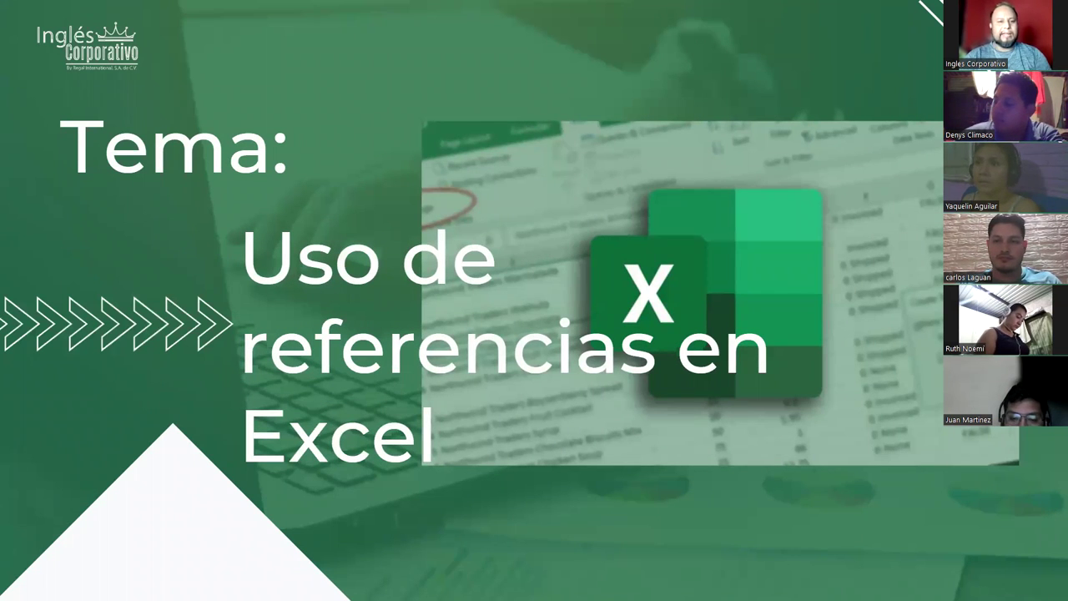
Step between Tema and Objetivo, then continue to the 'Uso de Referencias' explanation slide.
{"action": "key", "text": "Right"}
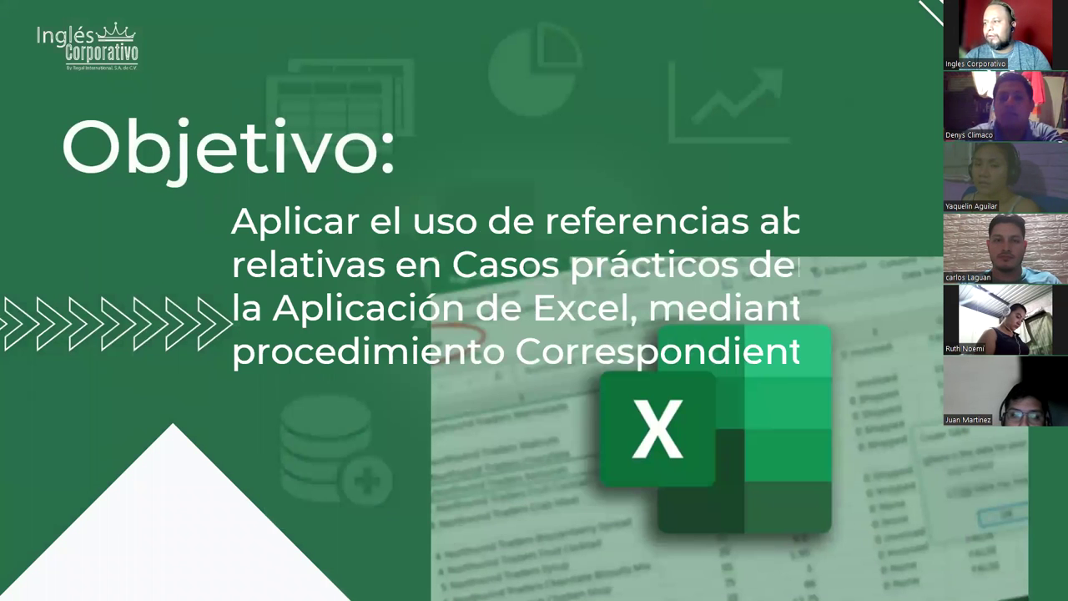
{"action": "key", "text": "Left"}
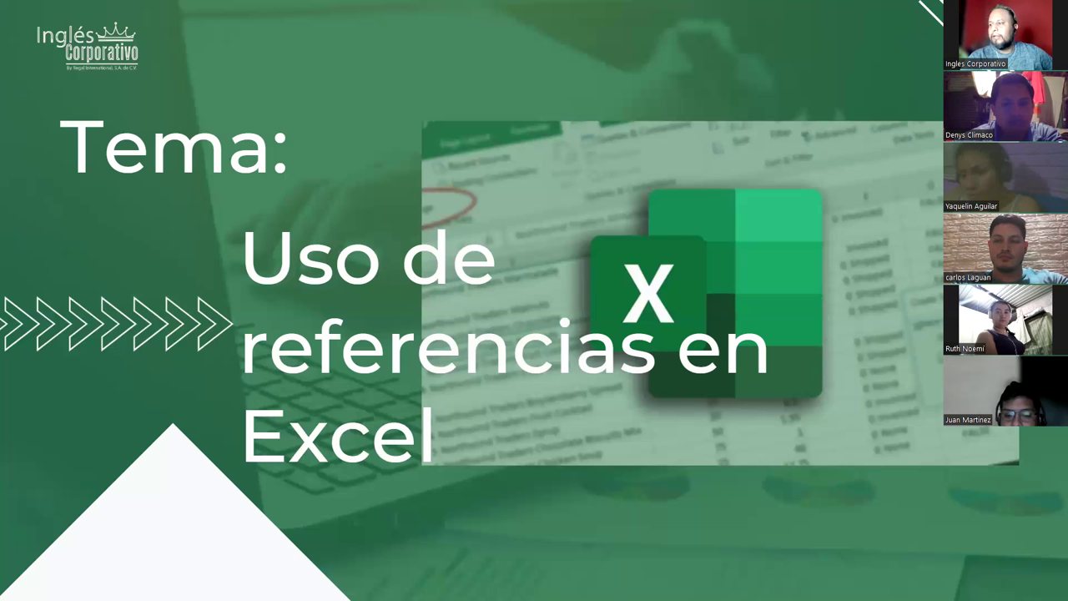
{"action": "left_click", "coordinate": [803, 352]}
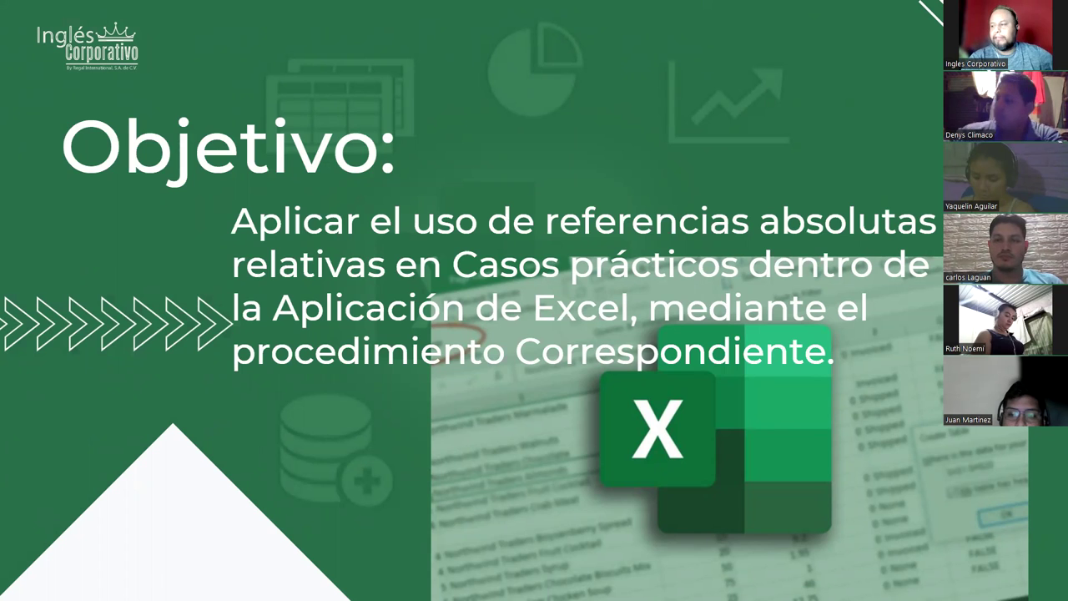
{"action": "key", "text": "Right"}
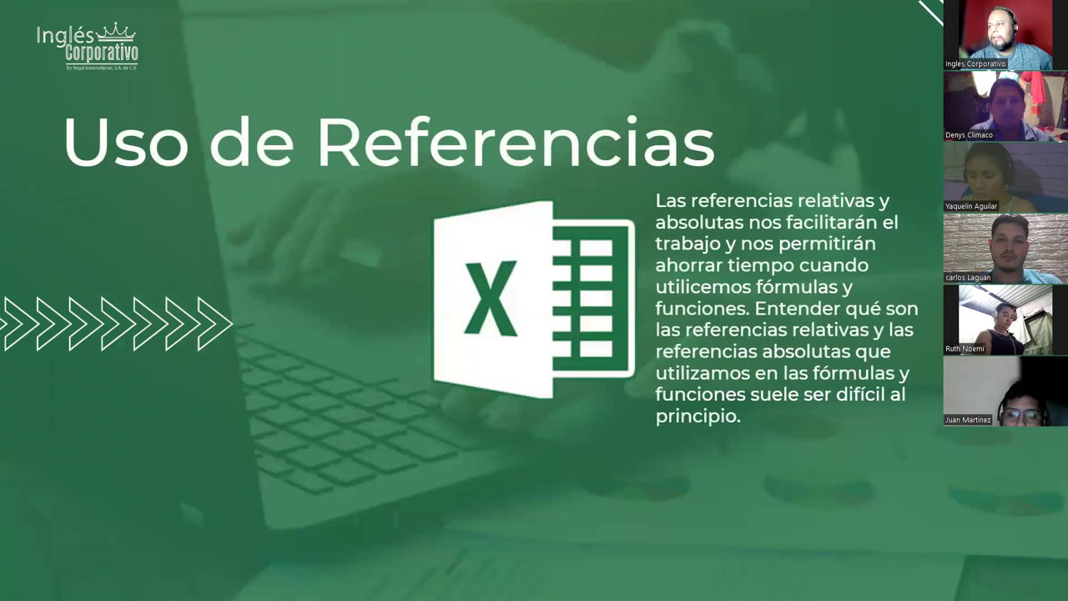
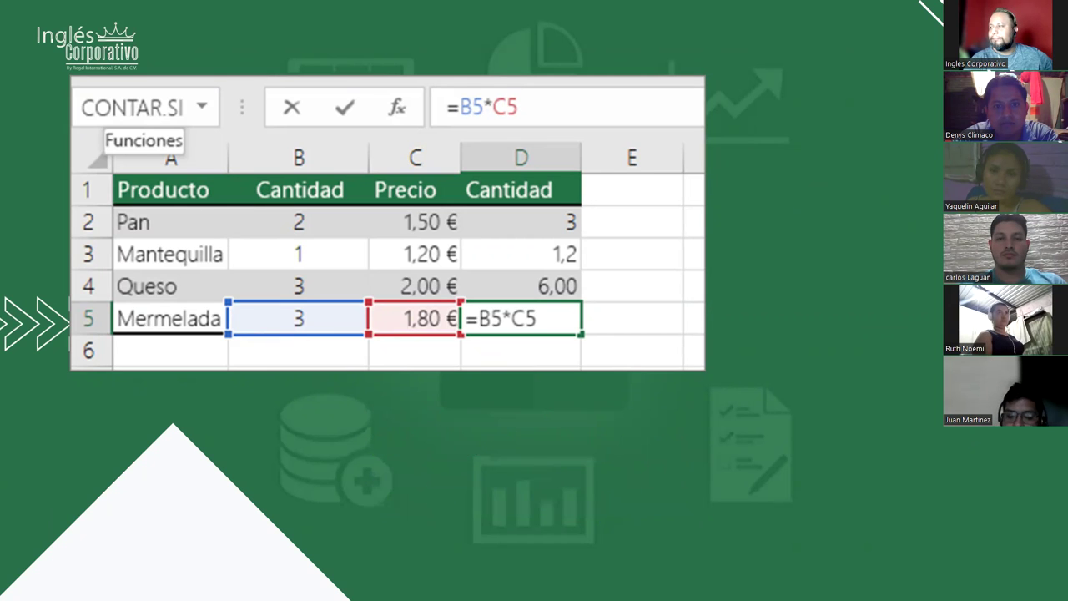
Advance the slideshow to the 'Demostración' slide.
{"action": "key", "text": "Right"}
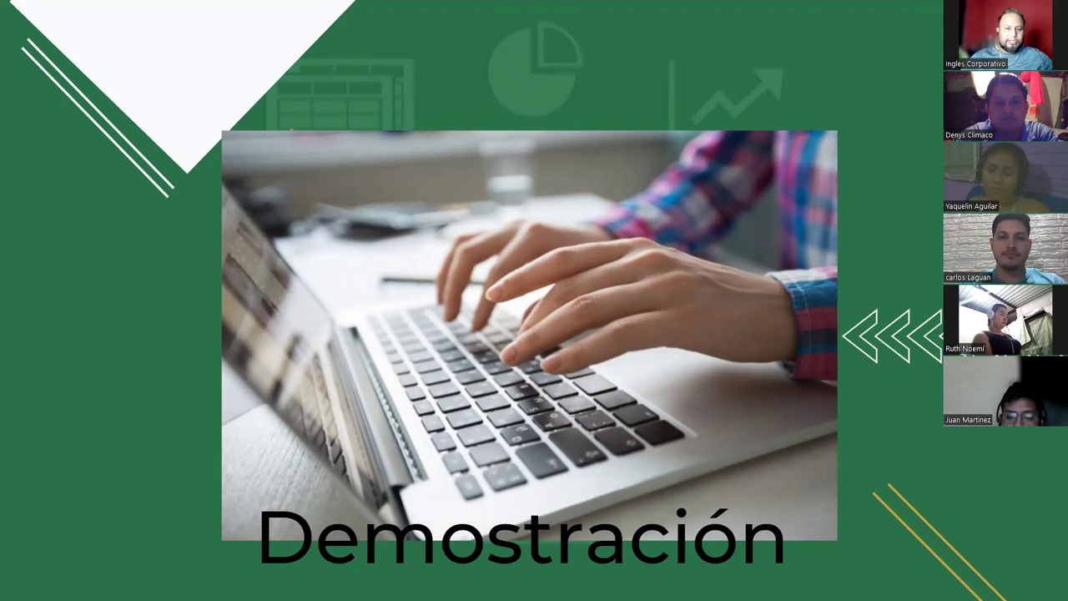
Back in File Explorer, go up to the course folder, enter Ejercicios and open Clase Sesión 07.
{"action": "key", "text": "alt+Tab"}
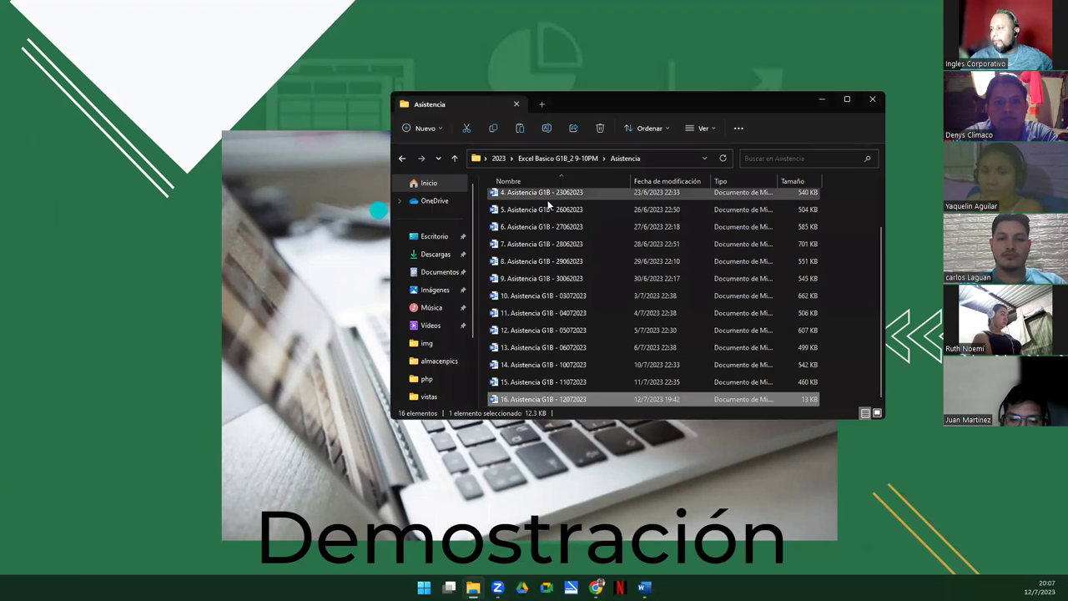
{"action": "key", "text": "alt+Up"}
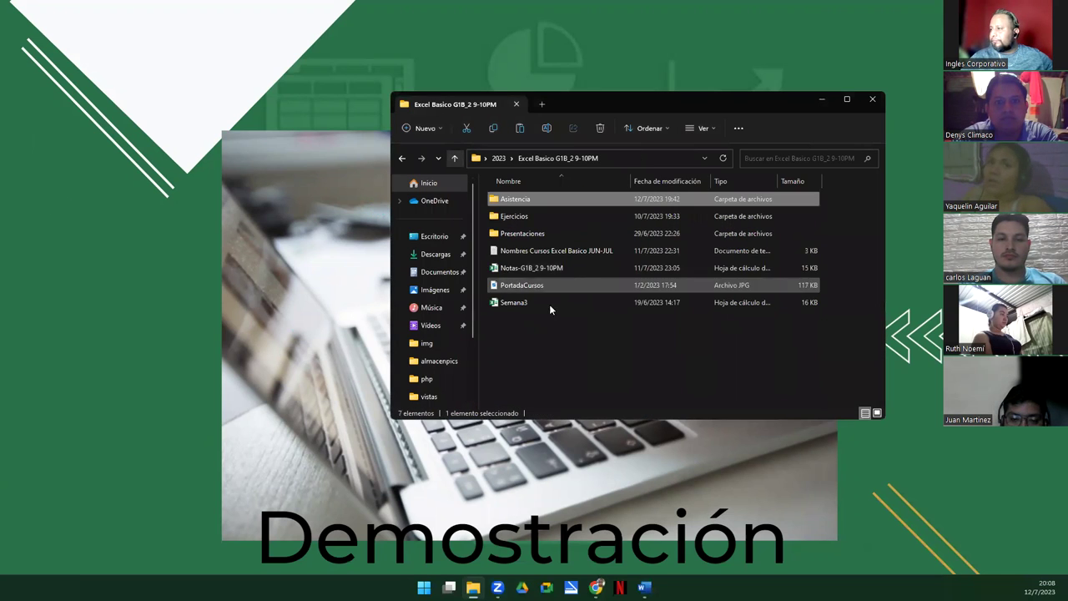
{"action": "double_click", "coordinate": [513, 219]}
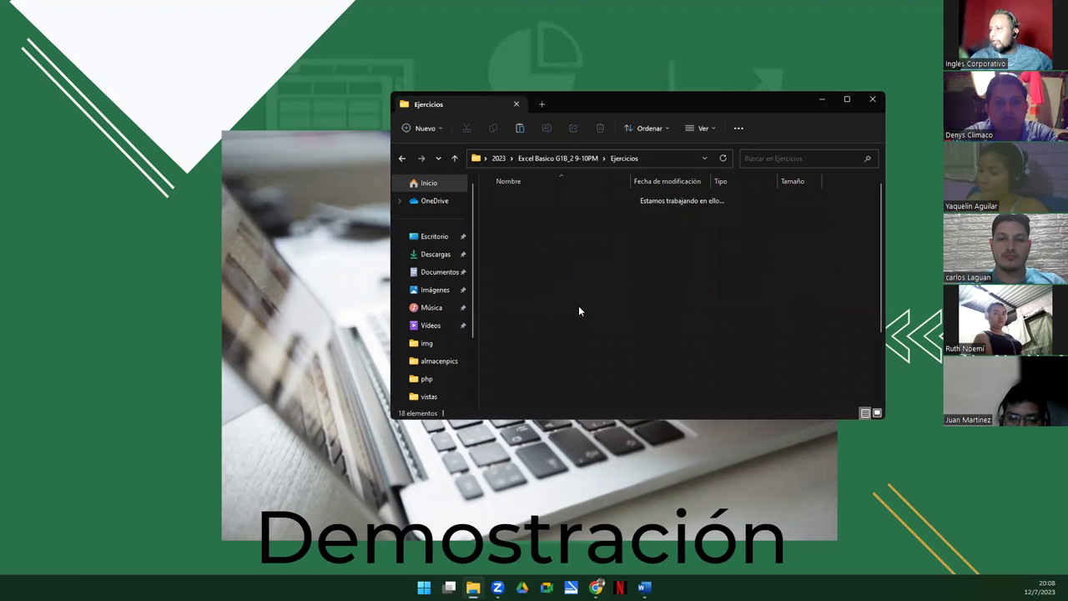
{"action": "scroll", "coordinate": [587, 312], "scroll_direction": "down", "scroll_amount": 2}
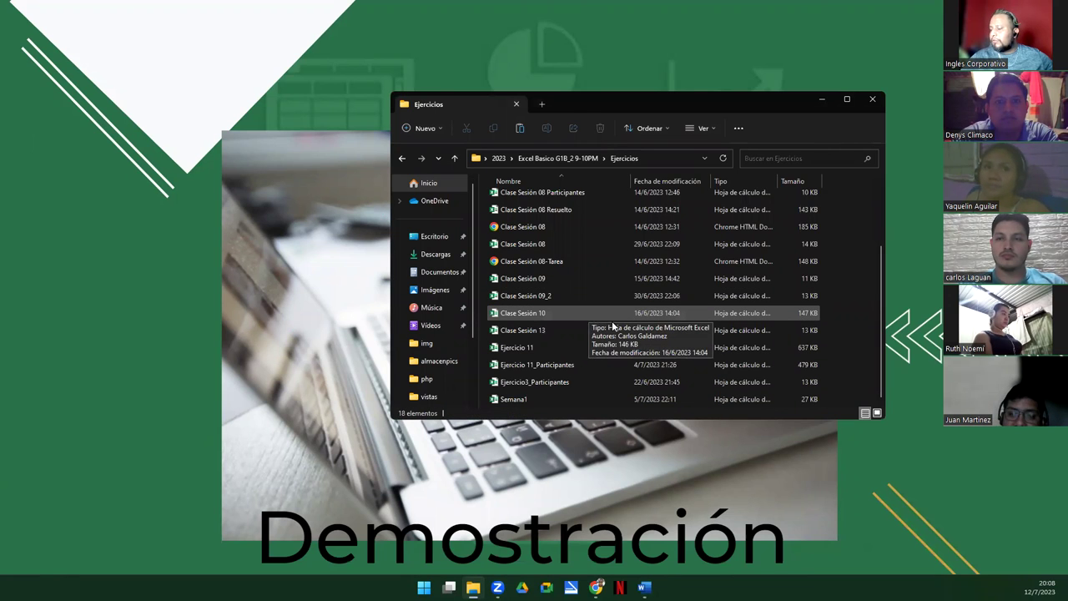
{"action": "scroll", "coordinate": [612, 326], "scroll_direction": "up", "scroll_amount": 2}
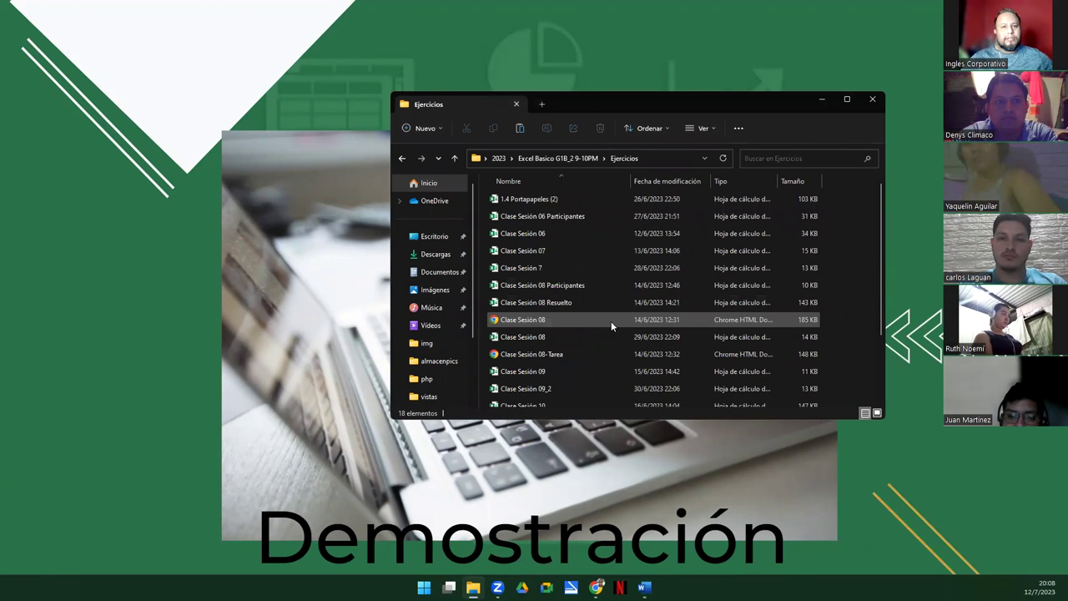
{"action": "left_click", "coordinate": [514, 253]}
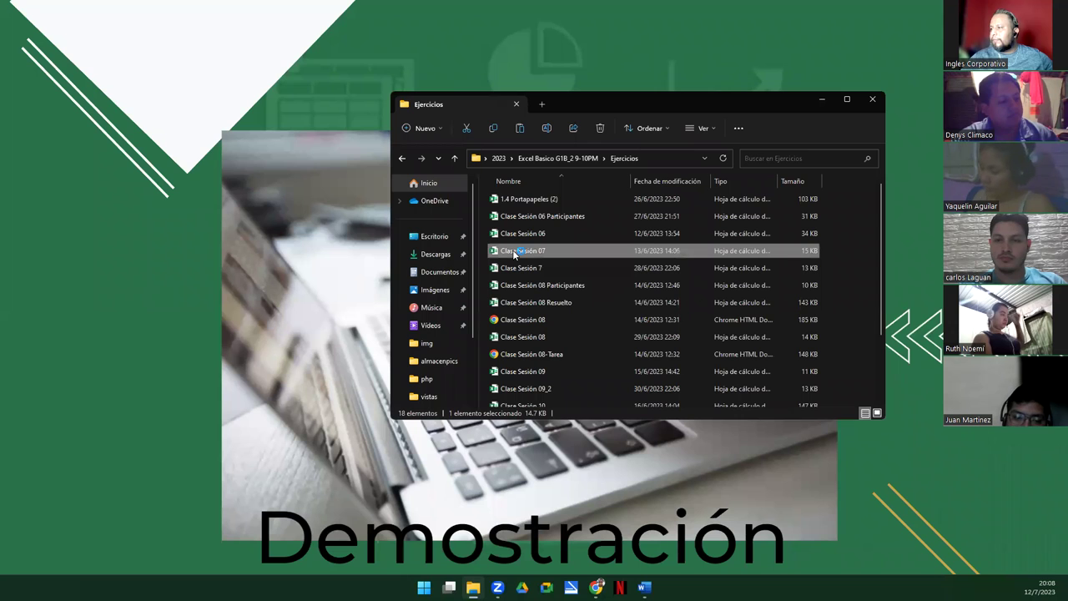
{"action": "double_click", "coordinate": [514, 252]}
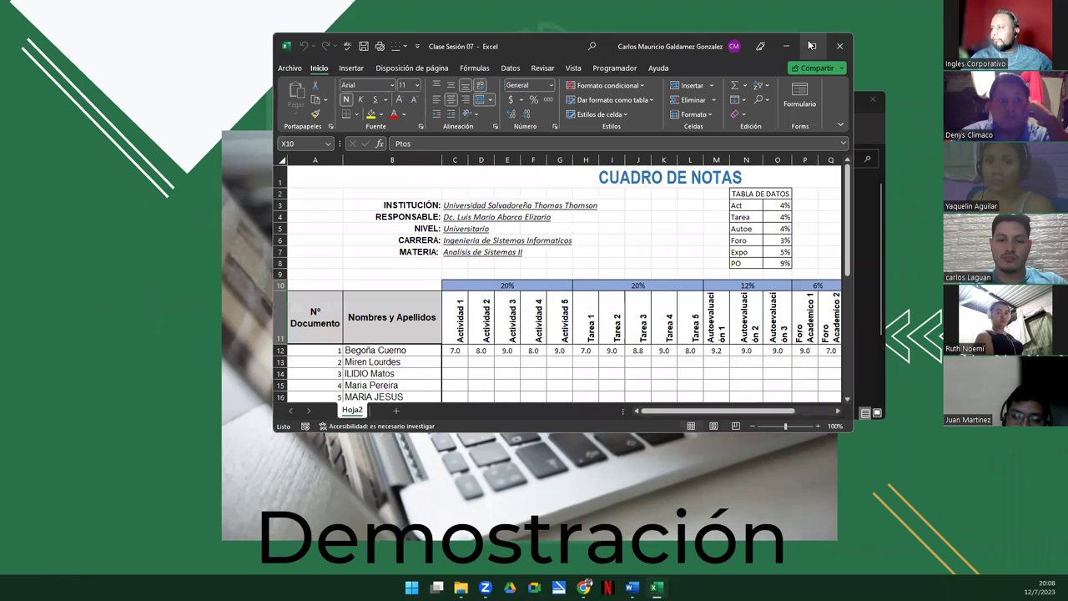
Close the Clase Sesión 07 workbook and open Clase Sesión 7 instead.
{"action": "scroll", "coordinate": [523, 375], "scroll_direction": "down", "scroll_amount": 5}
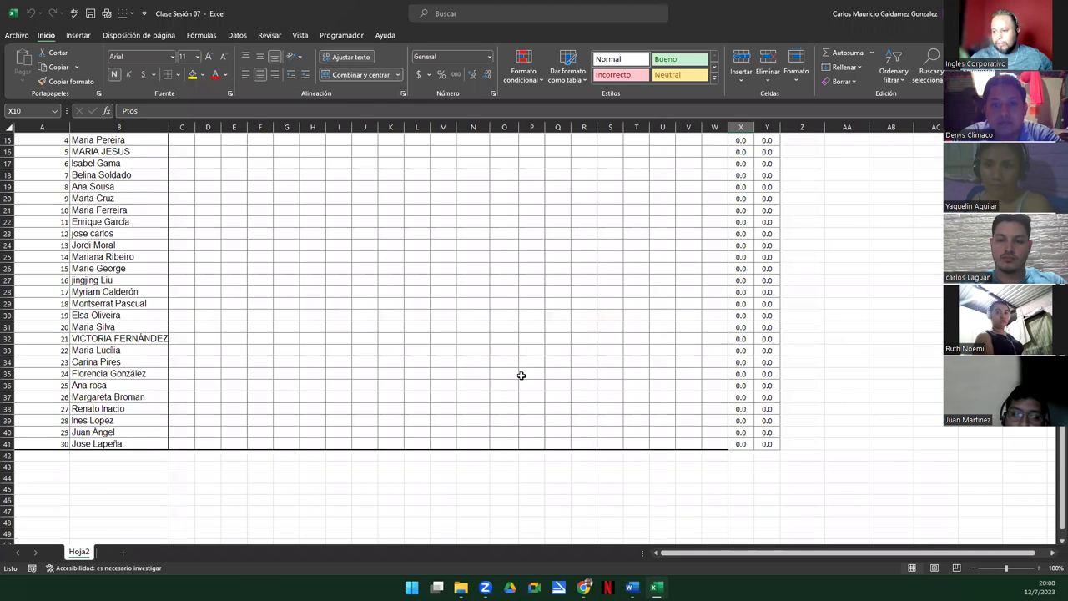
{"action": "scroll", "coordinate": [548, 369], "scroll_direction": "up", "scroll_amount": 5}
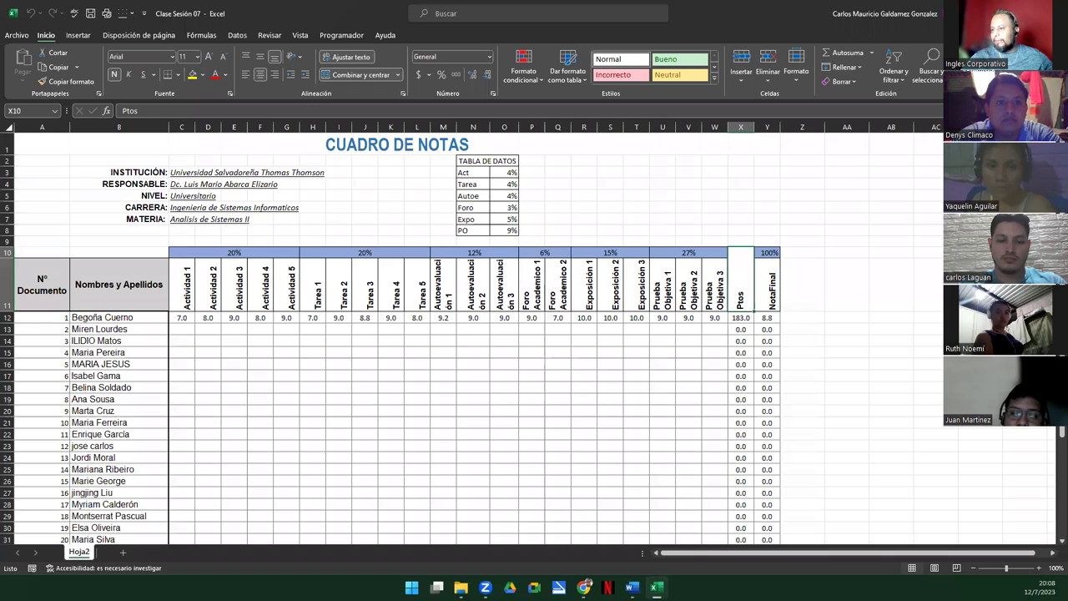
{"action": "key", "text": "alt+F4"}
{"action": "left_click", "coordinate": [532, 268]}
{"action": "double_click", "coordinate": [532, 268]}
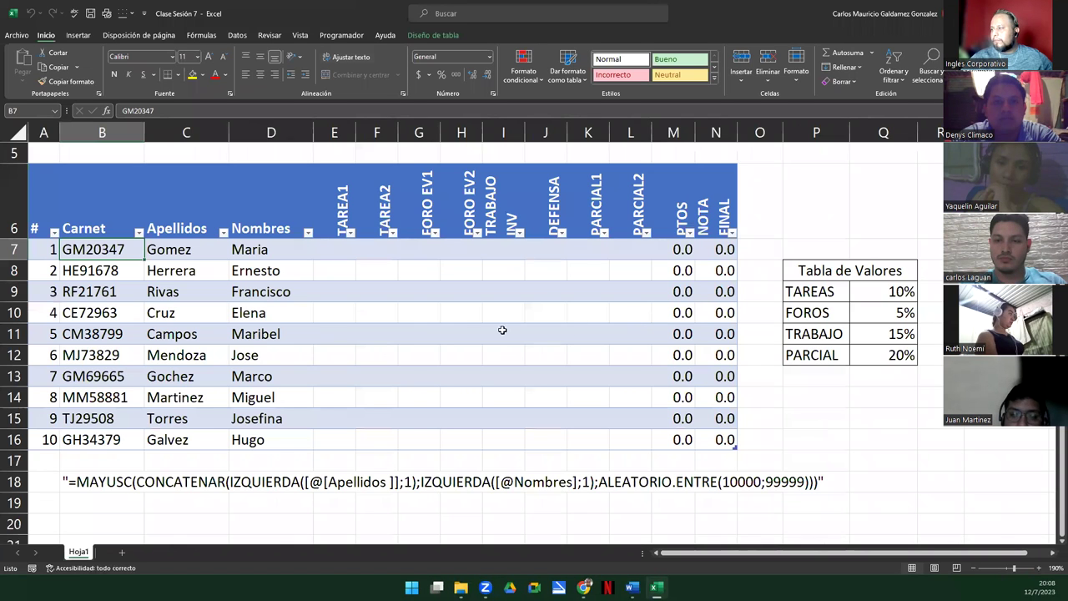
Select the empty rows 1 to 4 above the student table.
{"action": "scroll", "coordinate": [426, 351], "scroll_direction": "up", "scroll_amount": 2}
{"action": "scroll", "coordinate": [501, 338], "scroll_direction": "down", "scroll_amount": 5}
{"action": "scroll", "coordinate": [521, 337], "scroll_direction": "up", "scroll_amount": 5}
{"action": "scroll", "coordinate": [522, 336], "scroll_direction": "down", "scroll_amount": 5}
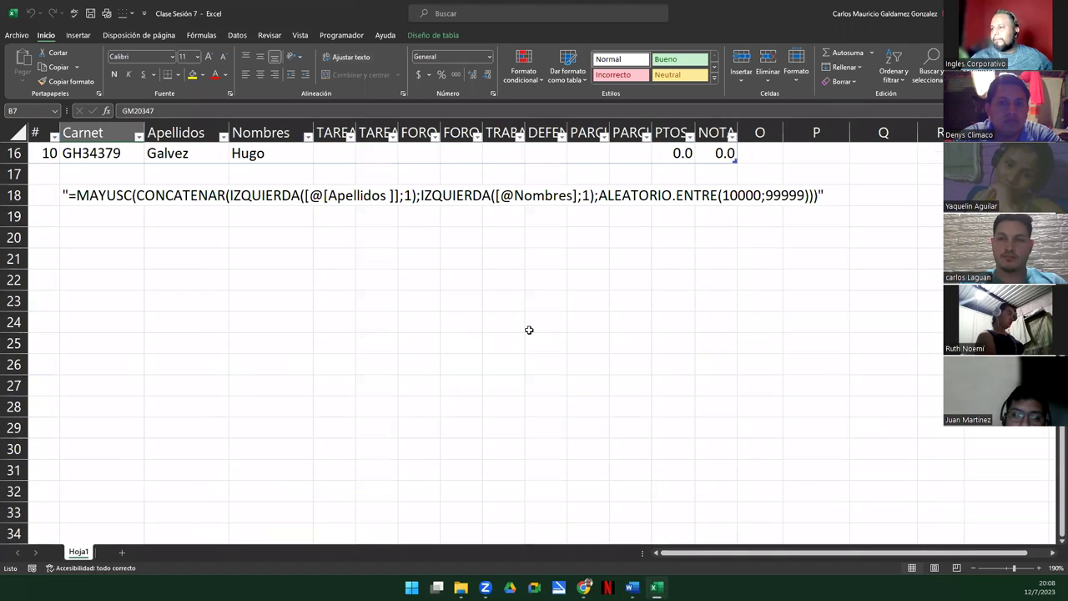
{"action": "scroll", "coordinate": [529, 330], "scroll_direction": "up", "scroll_amount": 5}
{"action": "left_click_drag", "start_coordinate": [12, 152], "coordinate": [12, 237]}
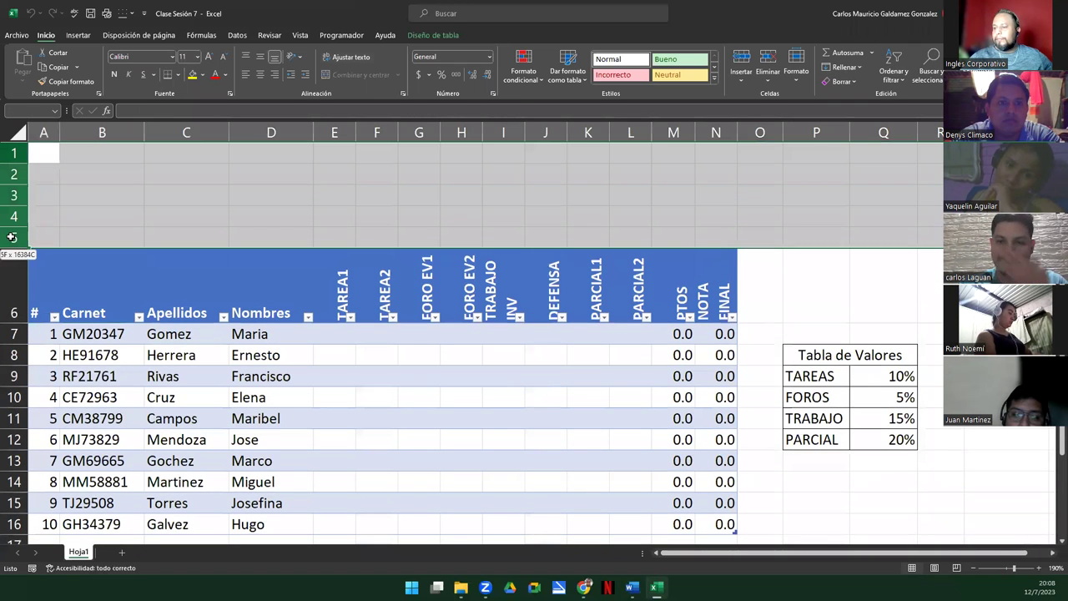
Delete the empty rows 1 to 4 so the table headers sit in row 1.
{"action": "right_click", "coordinate": [12, 237]}
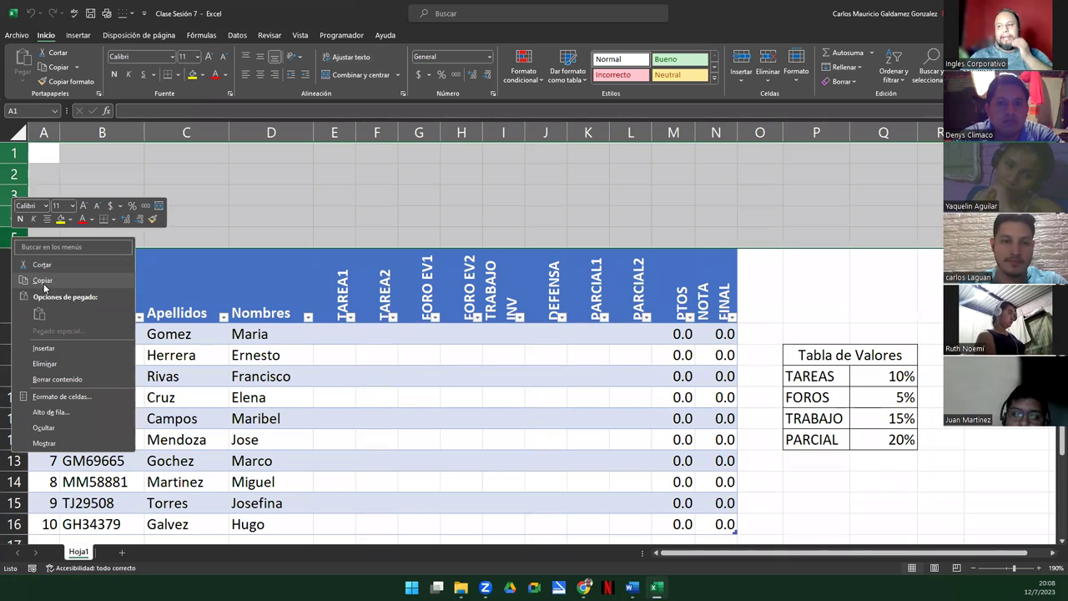
{"action": "left_click", "coordinate": [44, 363]}
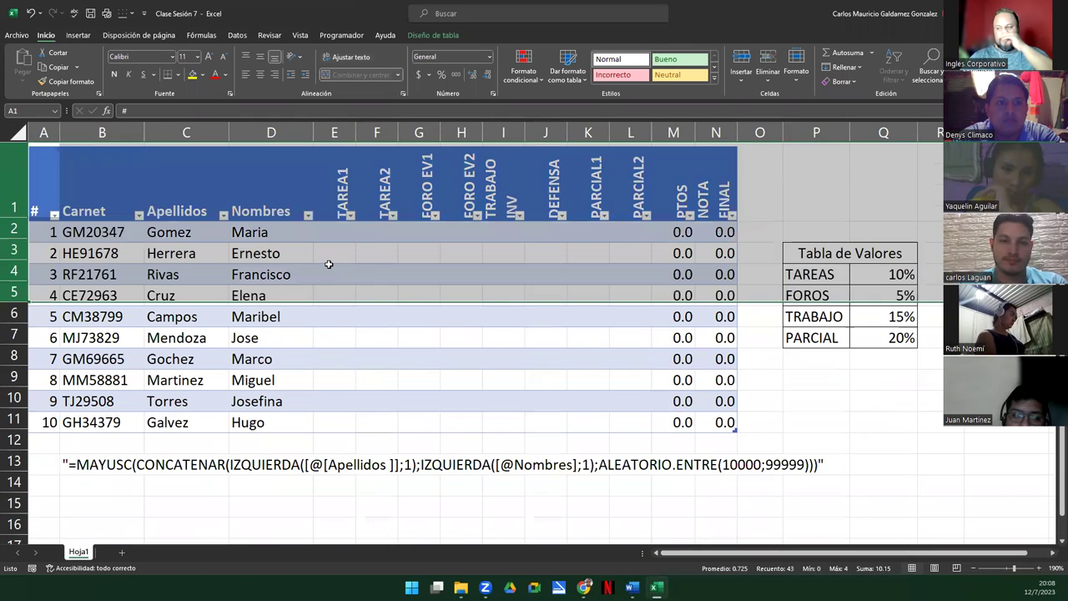
{"action": "left_click", "coordinate": [329, 267]}
{"action": "left_click", "coordinate": [456, 352]}
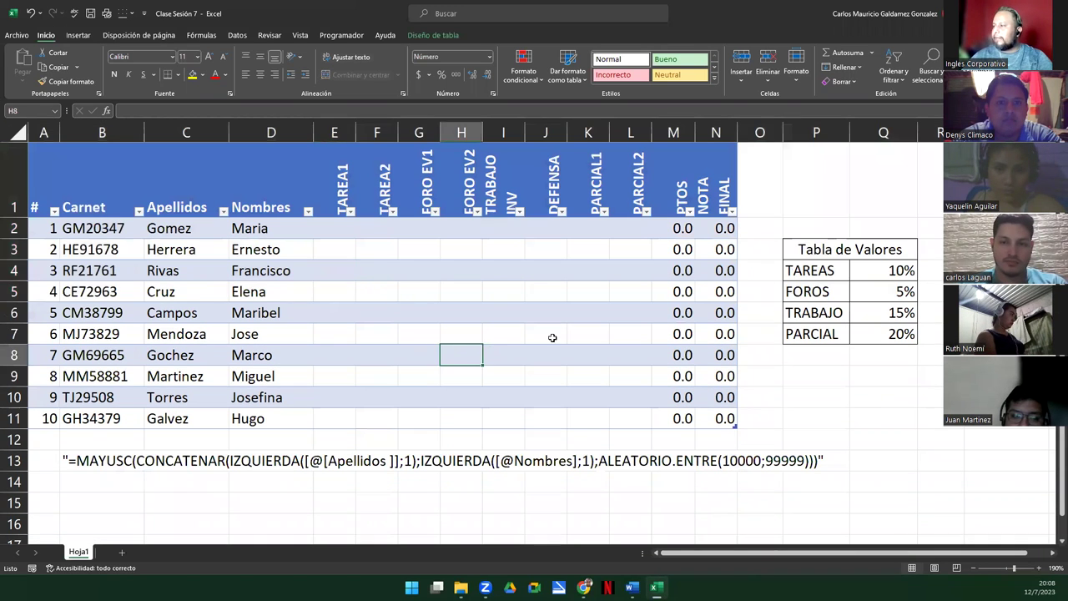
{"action": "left_click", "coordinate": [642, 395]}
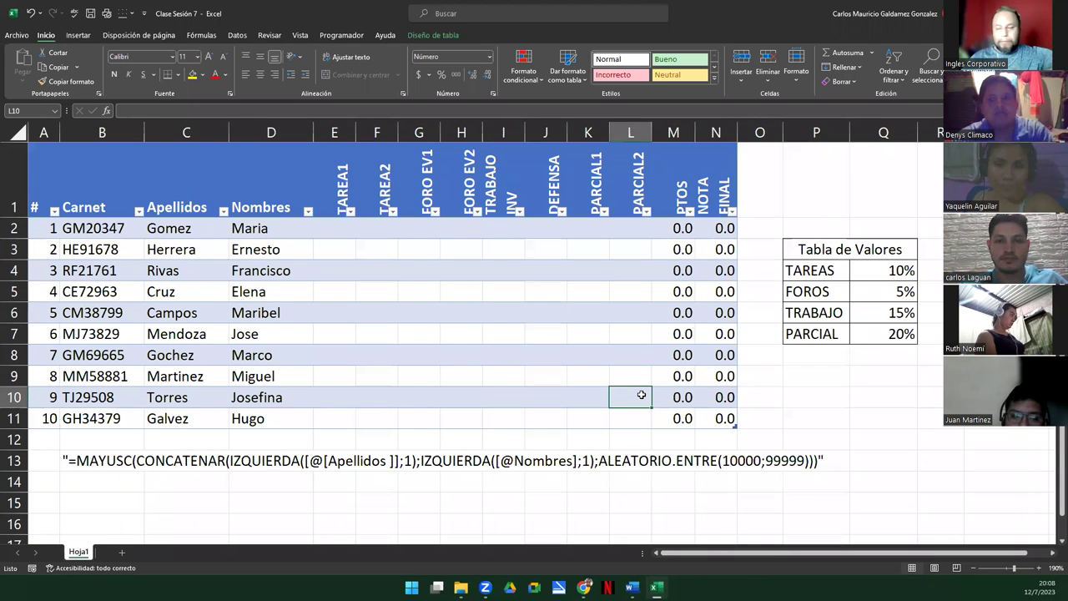
{"action": "scroll", "coordinate": [368, 428], "scroll_direction": "down", "scroll_amount": 5}
{"action": "scroll", "coordinate": [370, 426], "scroll_direction": "up", "scroll_amount": 5}
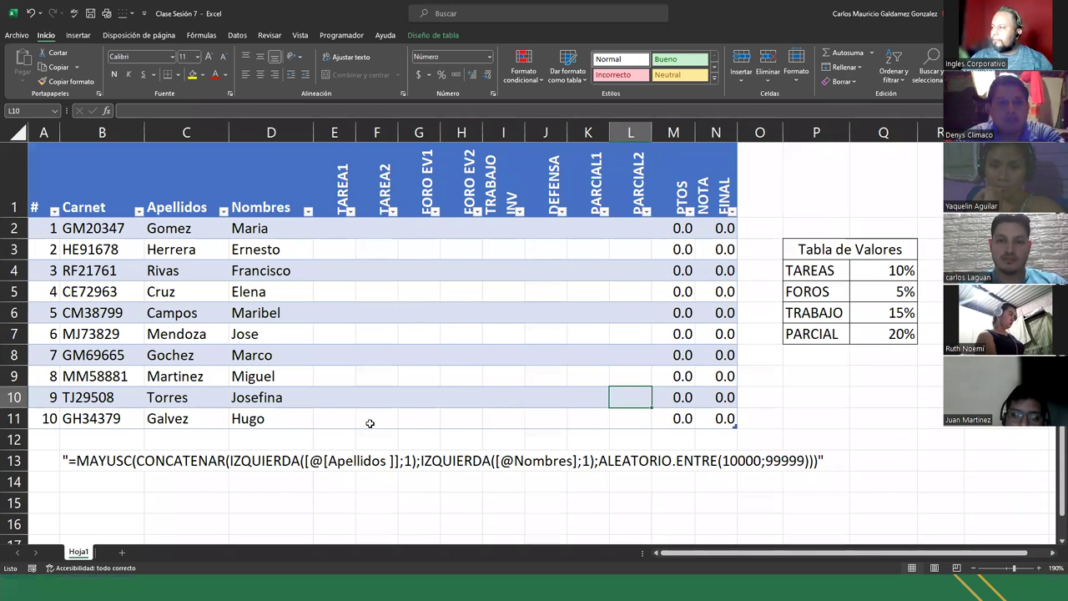
Clear the PTOS and NOTA FINAL values in M2:N11 for all ten students.
{"action": "left_click", "coordinate": [665, 229]}
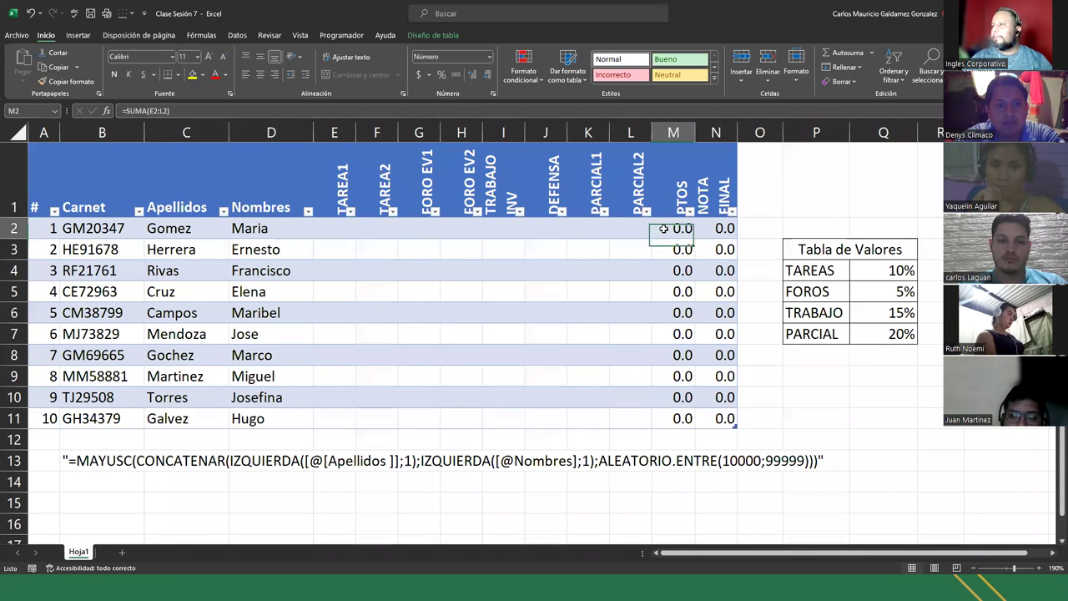
{"action": "left_click", "coordinate": [723, 234]}
{"action": "left_click", "coordinate": [644, 229]}
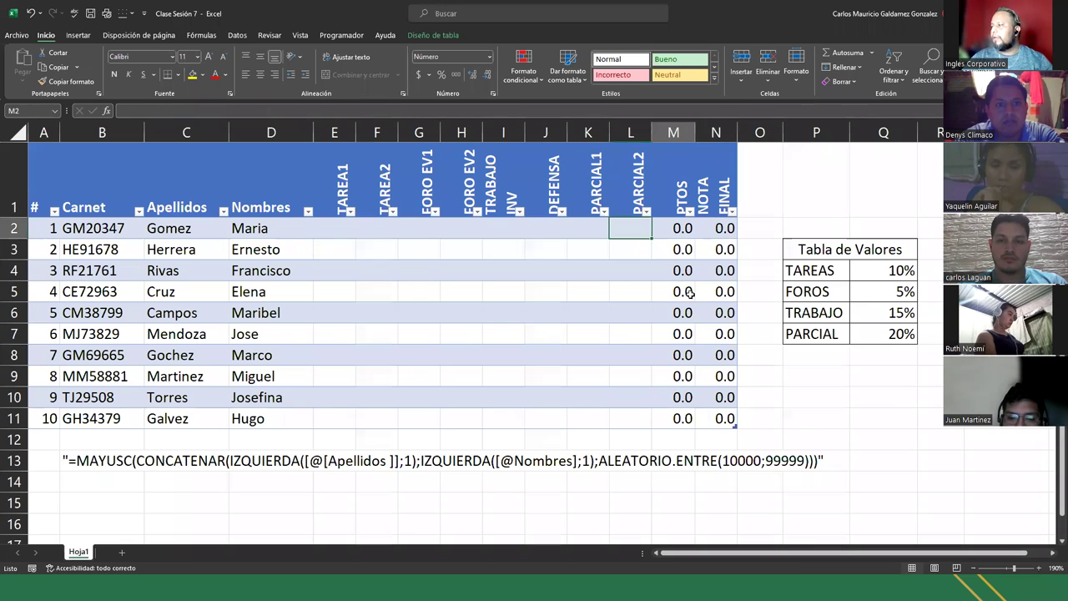
{"action": "left_click_drag", "start_coordinate": [680, 232], "coordinate": [719, 420]}
{"action": "key", "text": "Delete"}
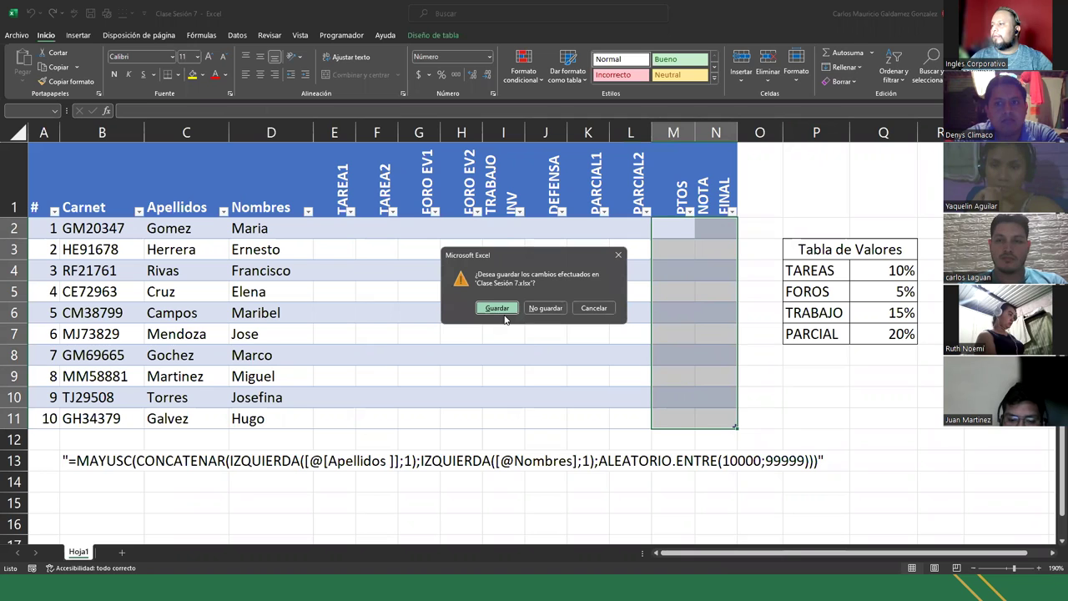
Save Clase Sesión 7, reopen it, and open the Clase Sesión 07 workbook from Explorer.
{"action": "left_click", "coordinate": [497, 308]}
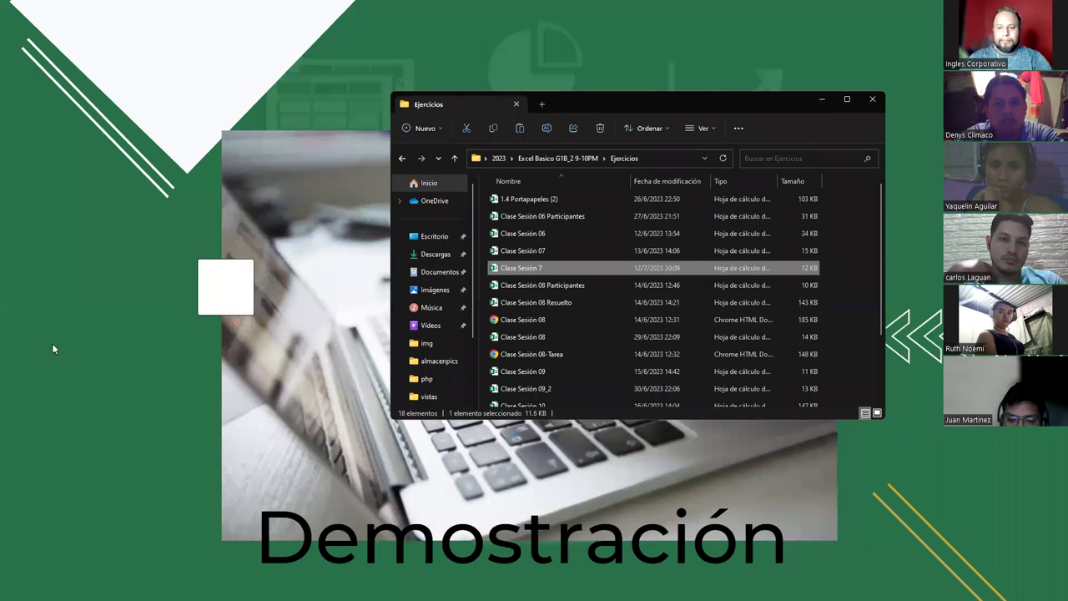
{"action": "double_click", "coordinate": [532, 271]}
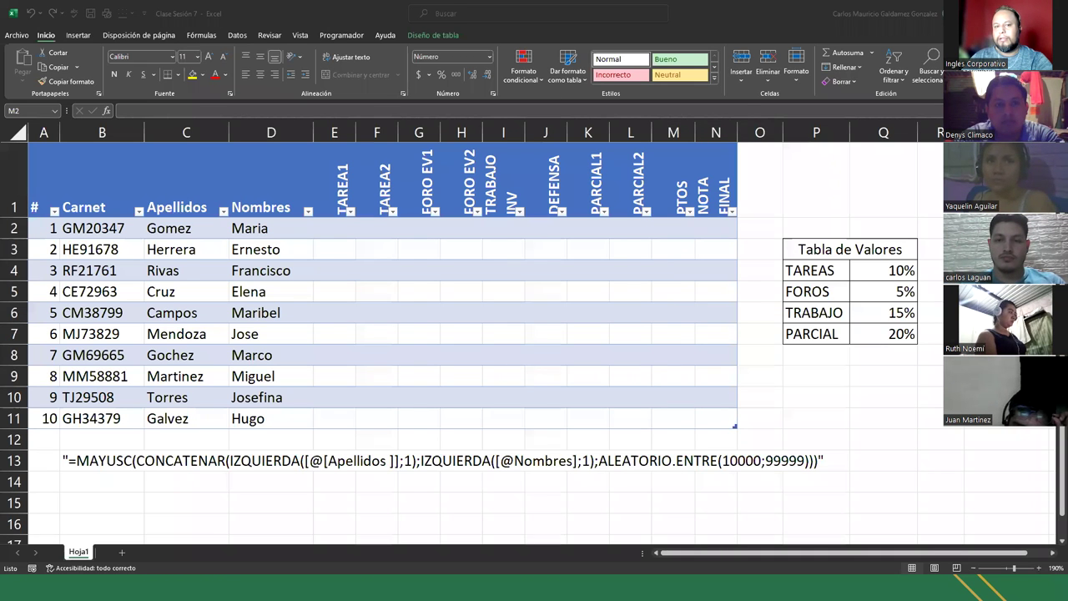
{"action": "key", "text": "alt+Tab"}
{"action": "left_click", "coordinate": [526, 253]}
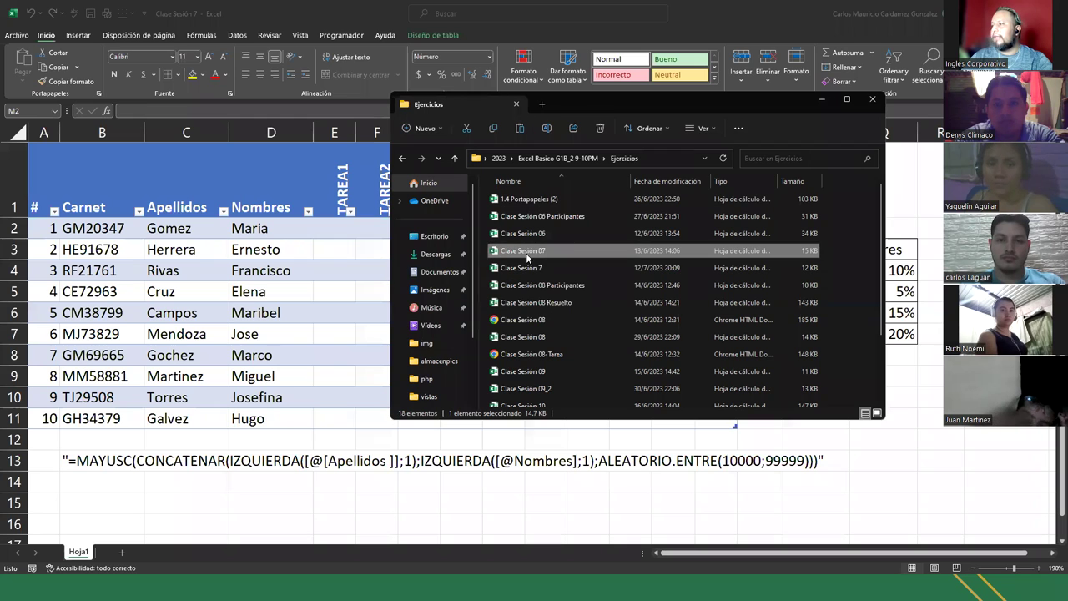
{"action": "key", "text": "alt+Tab"}
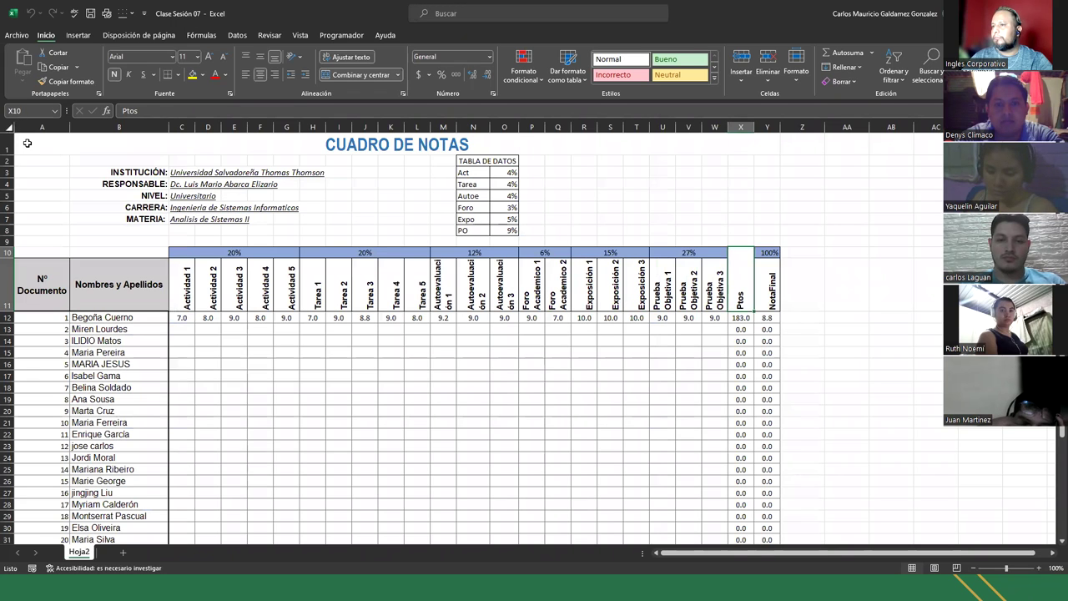
Copy the whole CUADRO DE NOTAS grades table, through Y41, from Clase Sesión 07.
{"action": "left_click", "coordinate": [26, 143]}
{"action": "scroll", "coordinate": [319, 280], "scroll_direction": "down", "scroll_amount": 10}
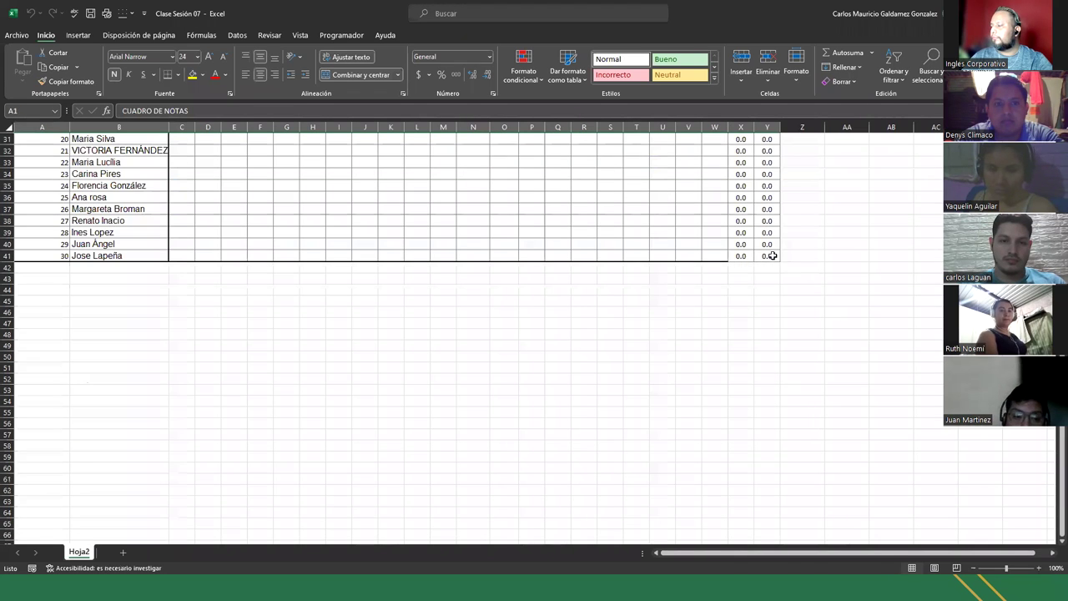
{"action": "left_click", "coordinate": [768, 255], "text": "shift"}
{"action": "key", "text": "ctrl+c"}
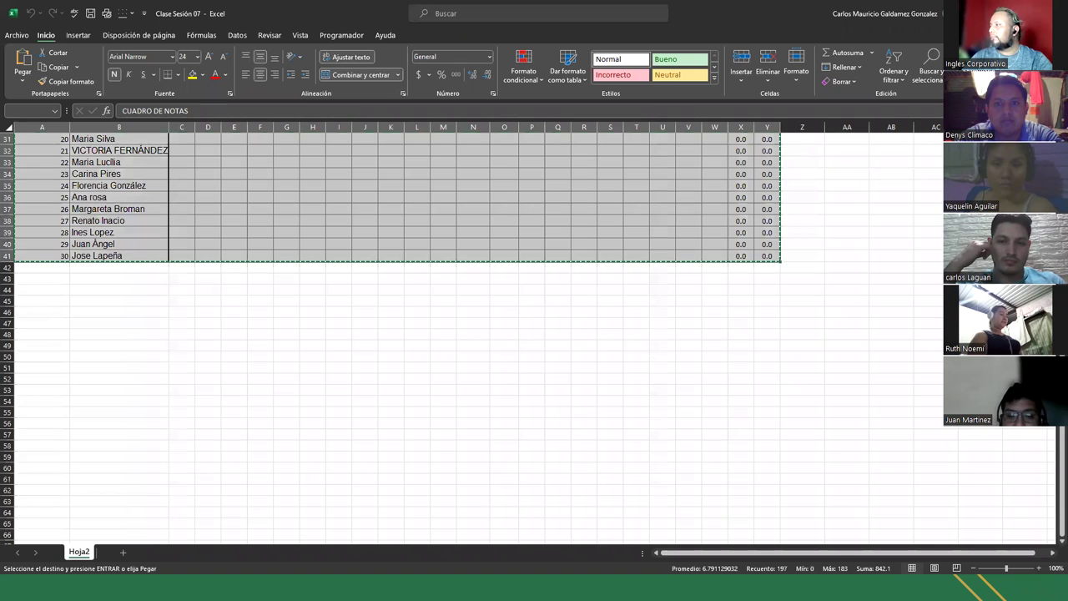
Paste the grades table into Clase Sesión 7 at cell P18.
{"action": "key", "text": "alt+Tab"}
{"action": "scroll", "coordinate": [138, 436], "scroll_direction": "down", "scroll_amount": 5}
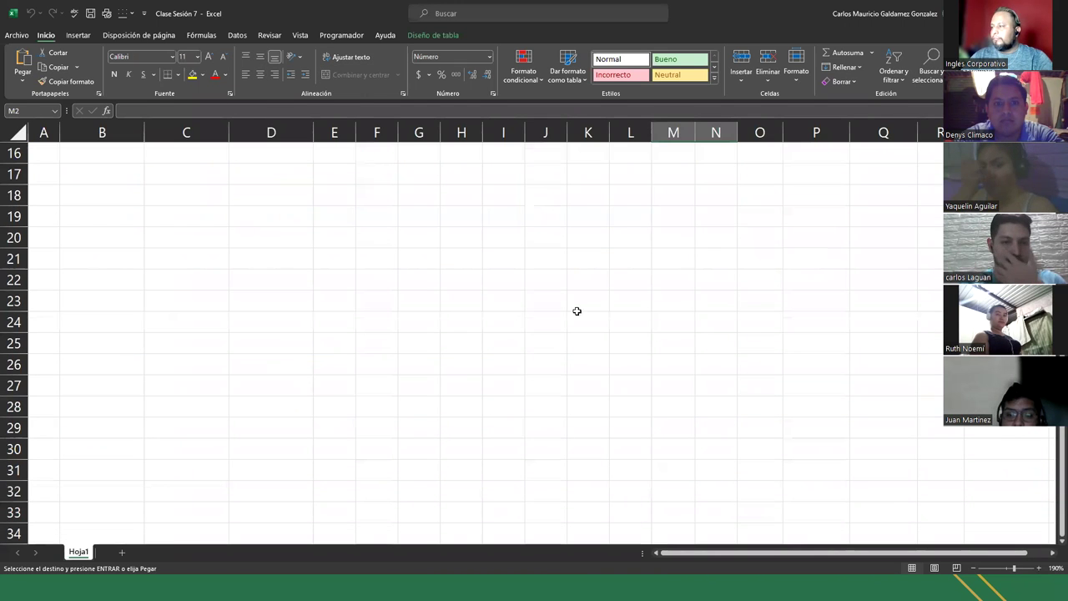
{"action": "scroll", "coordinate": [760, 350], "scroll_direction": "up", "scroll_amount": 5}
{"action": "scroll", "coordinate": [802, 423], "scroll_direction": "down", "scroll_amount": 5}
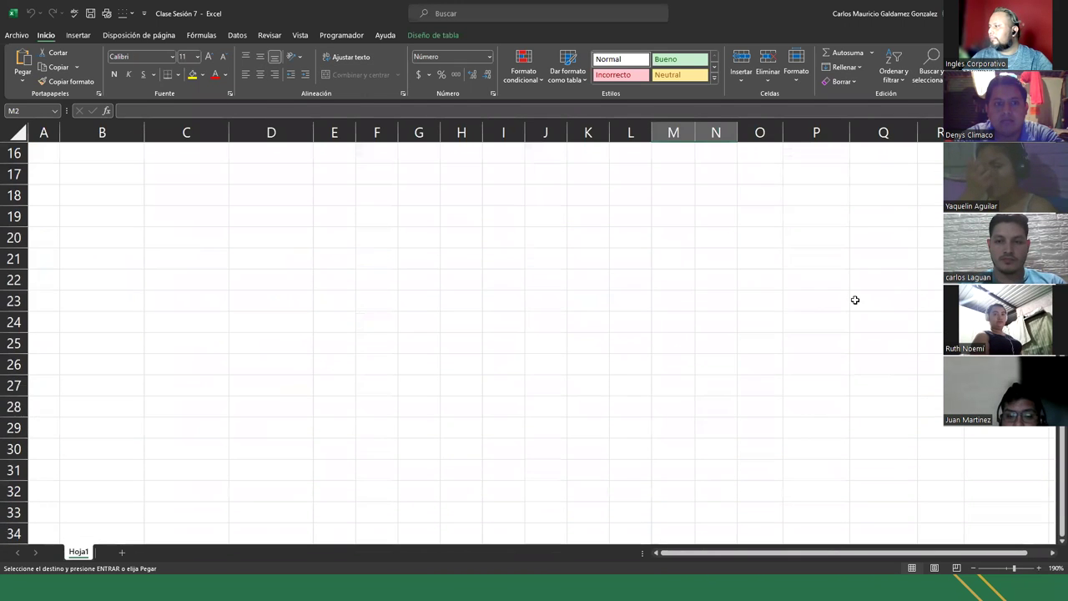
{"action": "left_click", "coordinate": [813, 201]}
{"action": "key", "text": "Return"}
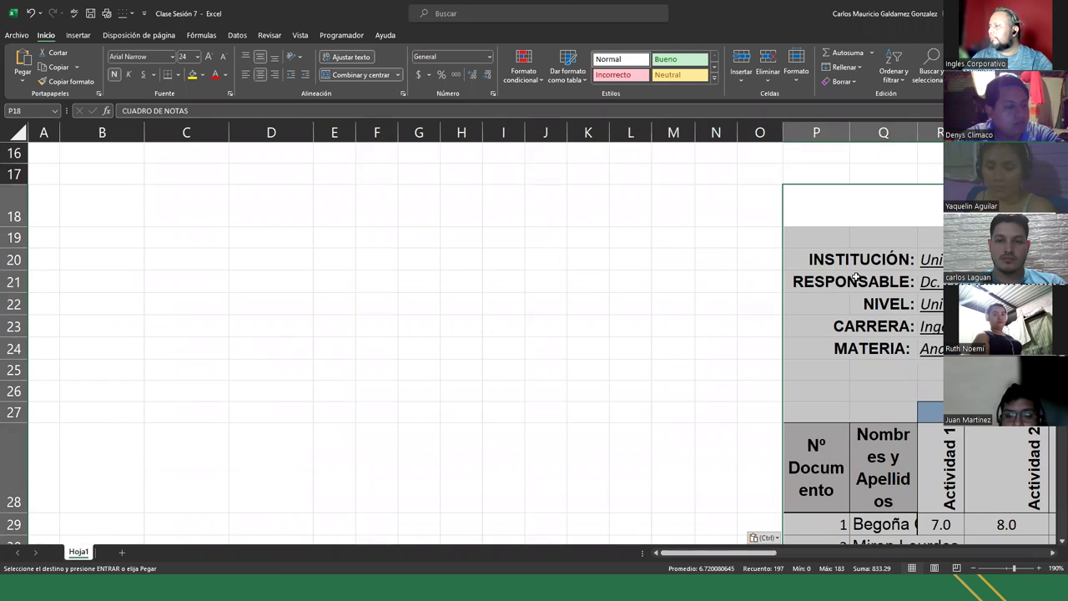
Look over the pasted table, then close the Clase Sesión 7 workbook with Ctrl+W.
{"action": "scroll", "coordinate": [856, 276], "scroll_direction": "down", "scroll_amount": 3, "text": "ctrl"}
{"action": "scroll", "coordinate": [856, 276], "scroll_direction": "down", "scroll_amount": 3, "text": "ctrl"}
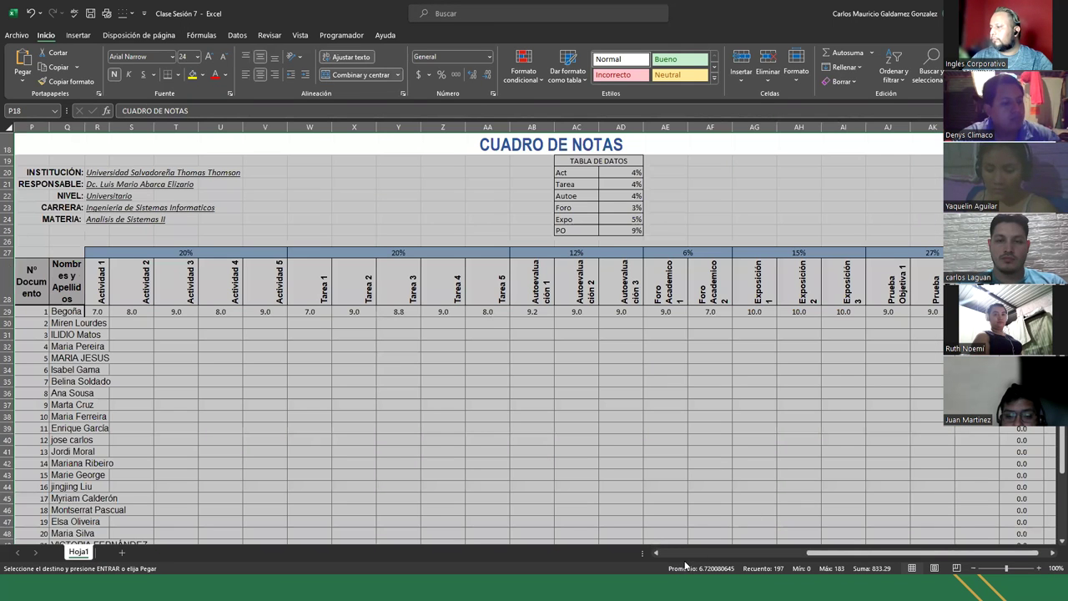
{"action": "scroll", "coordinate": [267, 314], "scroll_direction": "left", "scroll_amount": 5}
{"action": "left_click", "coordinate": [267, 314]}
{"action": "scroll", "coordinate": [267, 314], "scroll_direction": "down", "scroll_amount": 2, "text": "ctrl"}
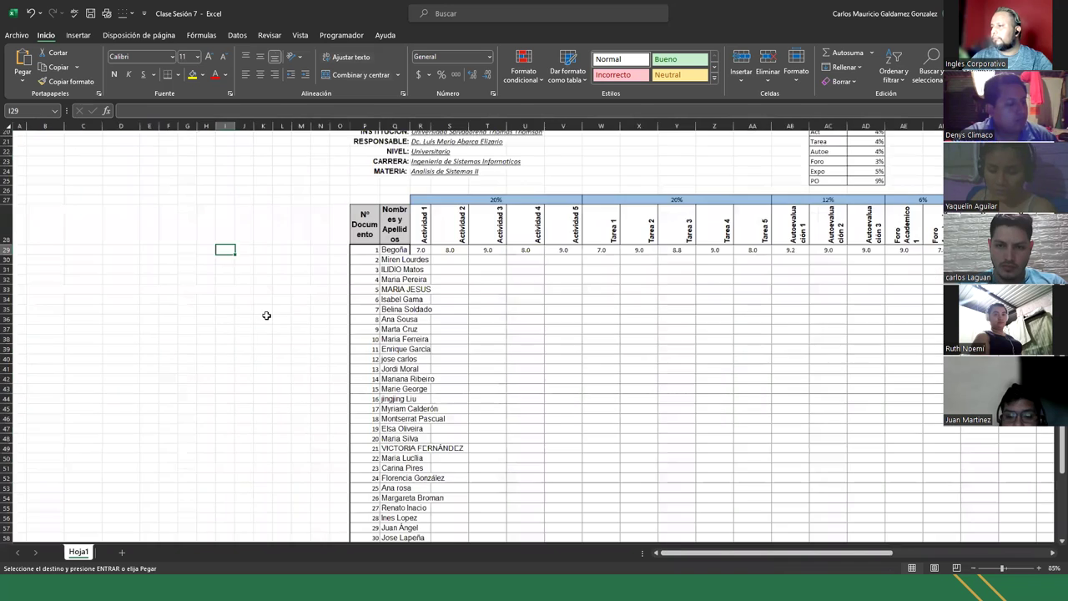
{"action": "scroll", "coordinate": [267, 315], "scroll_direction": "down", "scroll_amount": 2, "text": "ctrl"}
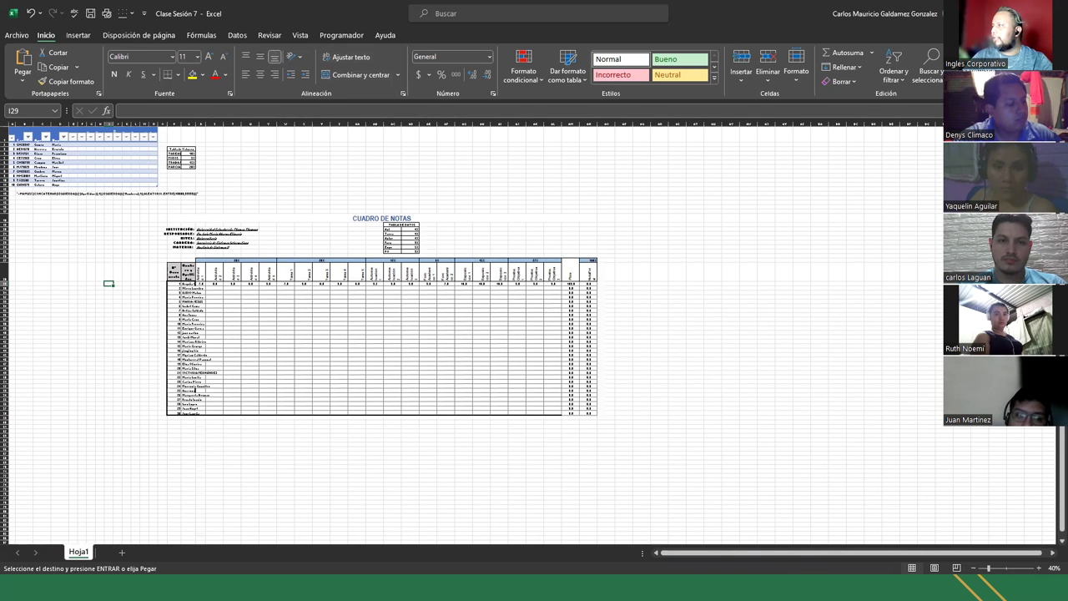
{"action": "key", "text": "ctrl+w"}
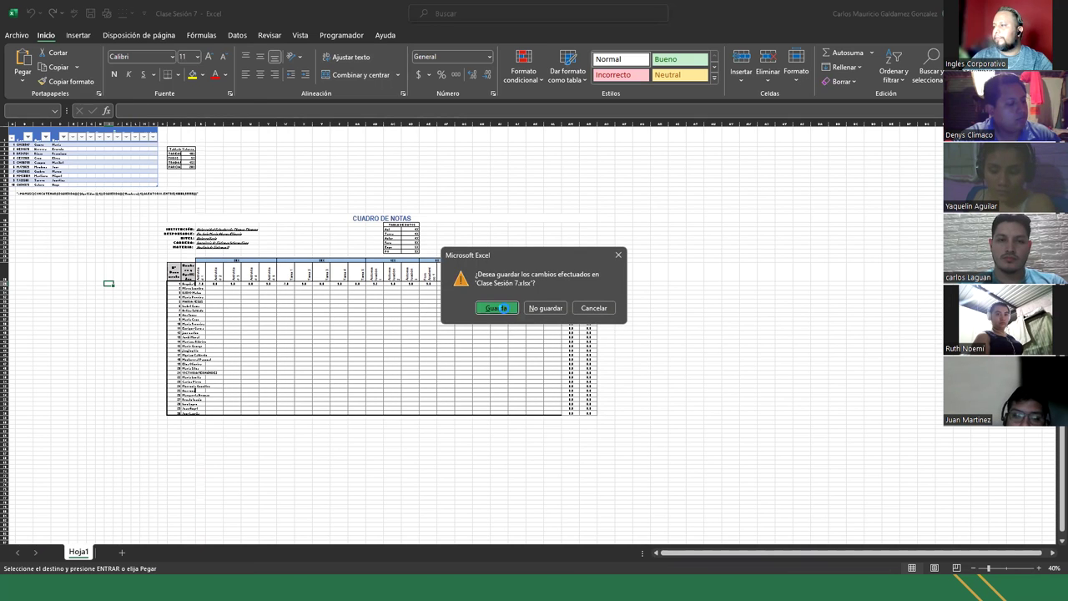
Save Clase Sesión 7, reopen it, and close Clase Sesión 07 without keeping the copied data.
{"action": "left_click", "coordinate": [498, 308]}
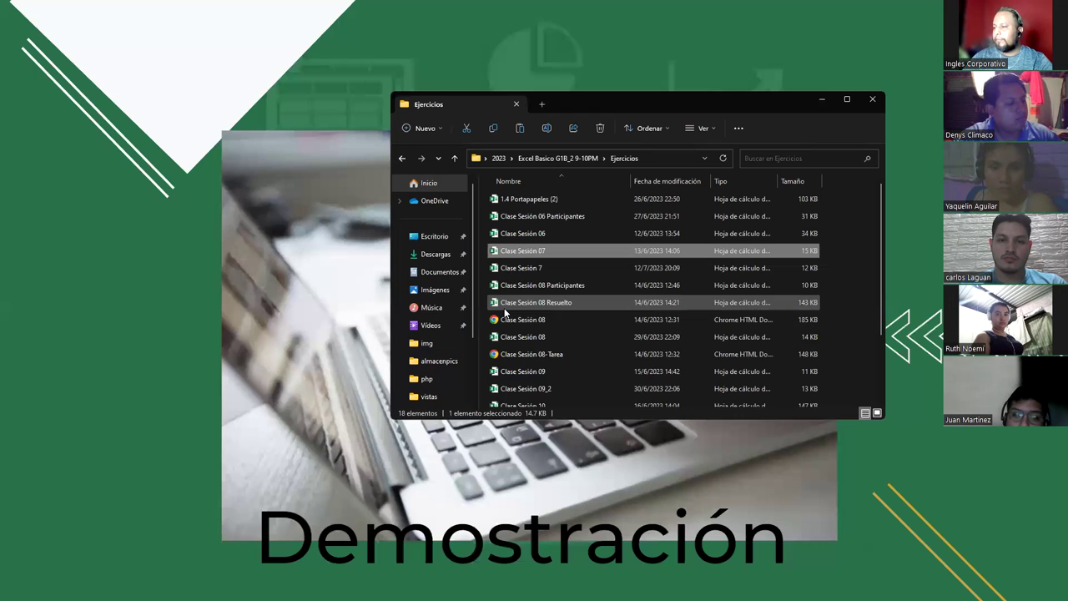
{"action": "left_click", "coordinate": [523, 269]}
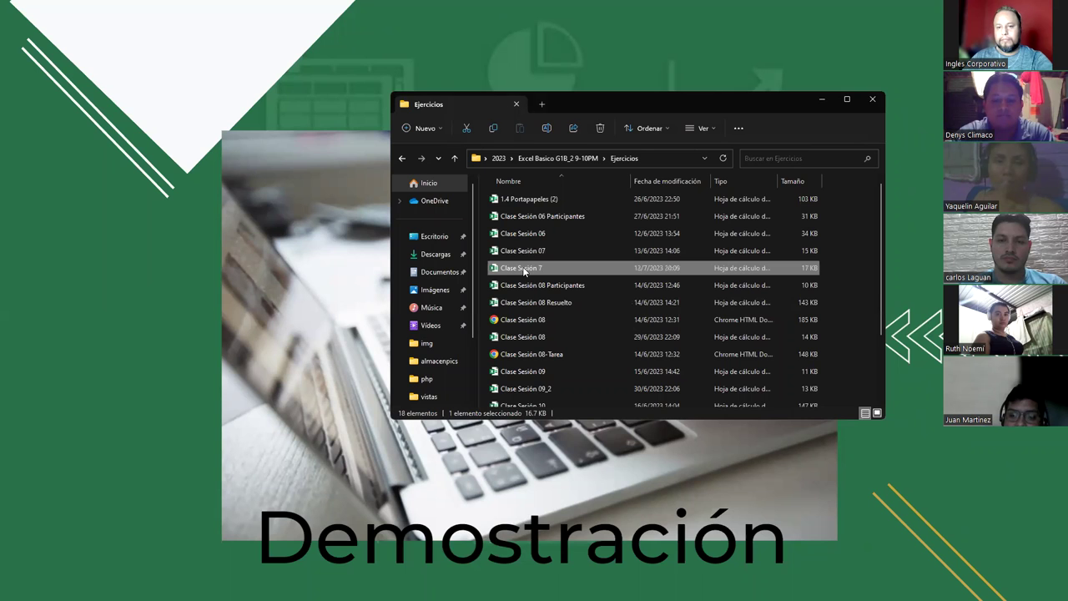
{"action": "double_click", "coordinate": [523, 269]}
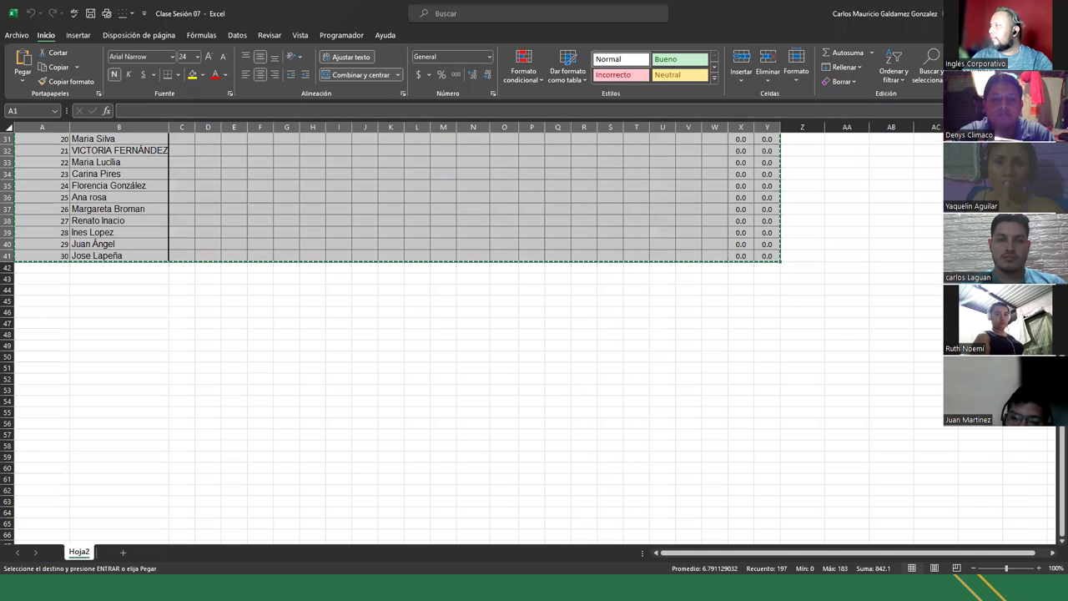
{"action": "key", "text": "alt+F4"}
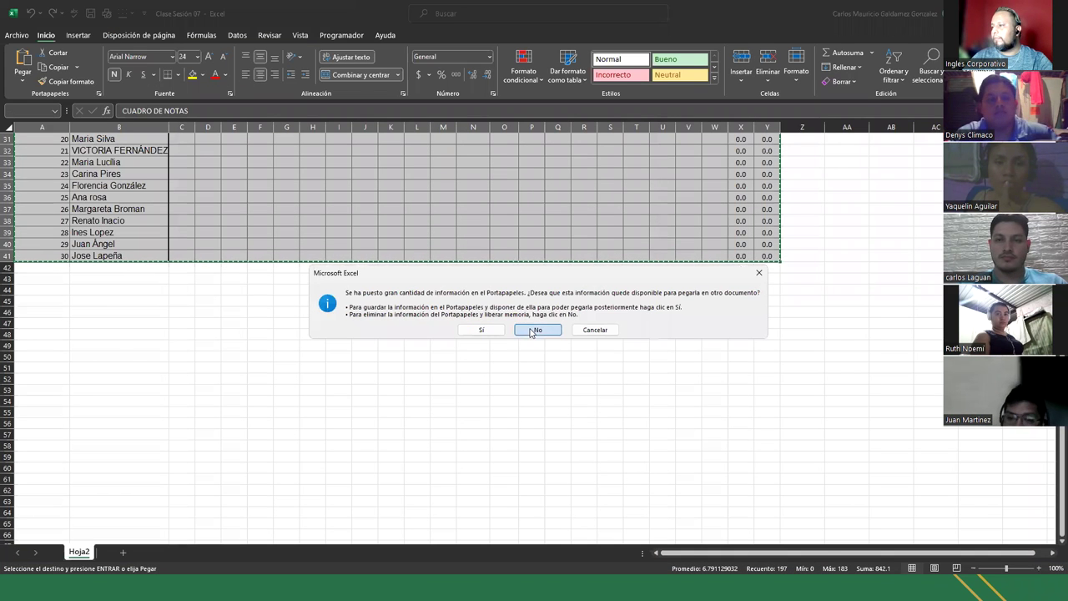
{"action": "left_click", "coordinate": [537, 329]}
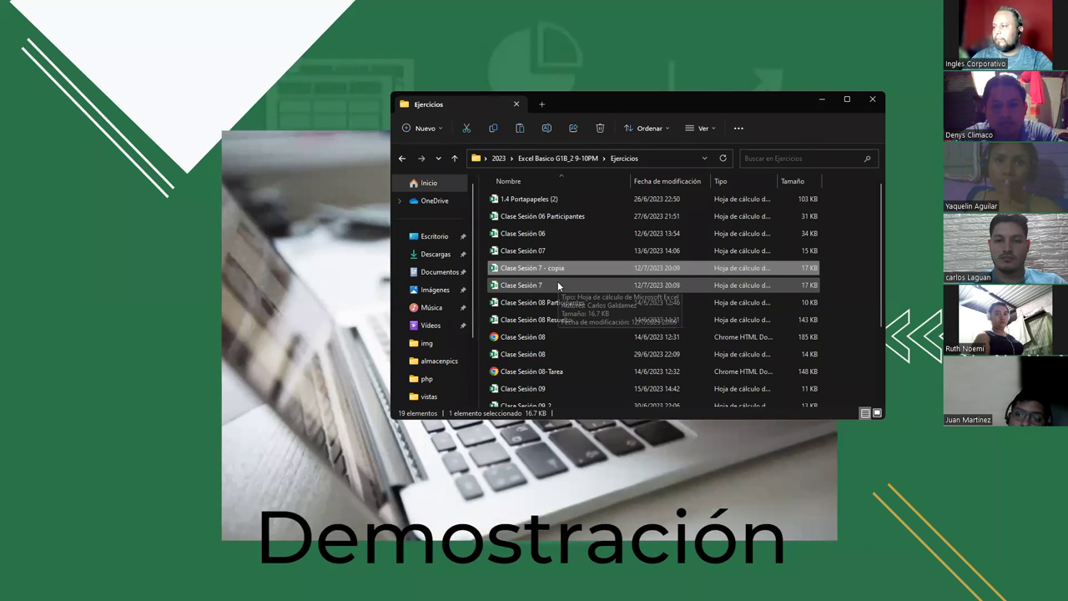
Duplicate Clase Sesión 7 and rename the copy 'Clase Sesión 7 - Participante'.
{"action": "key", "text": "ctrl+c"}
{"action": "key", "text": "ctrl+v"}
{"action": "key", "text": "F2"}
{"action": "key", "text": "End"}
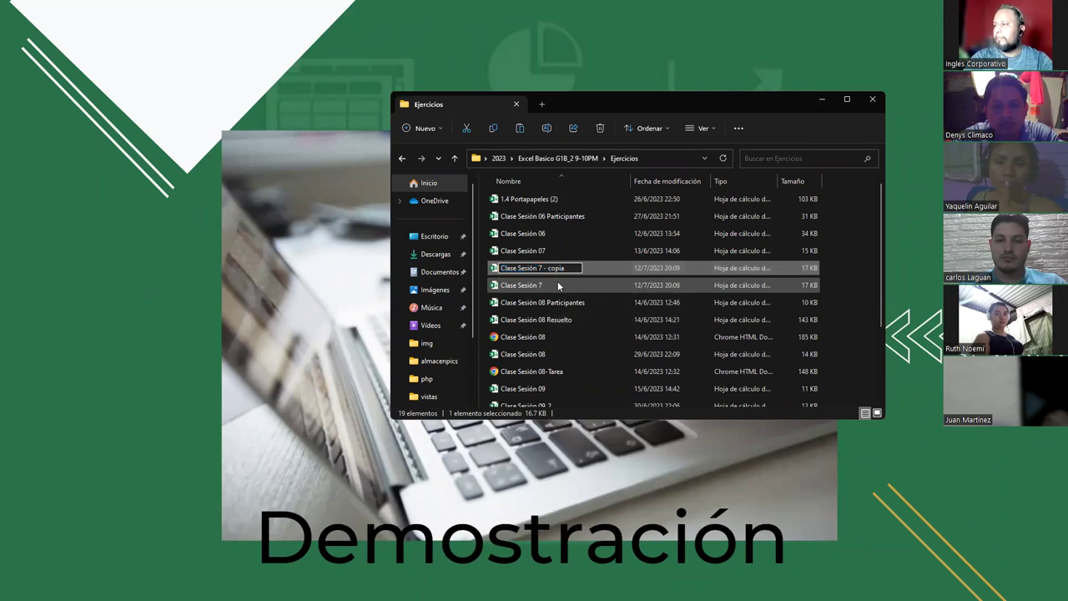
{"action": "key", "text": "BackSpace"}
{"action": "key", "text": "BackSpace"}
{"action": "key", "text": "BackSpace"}
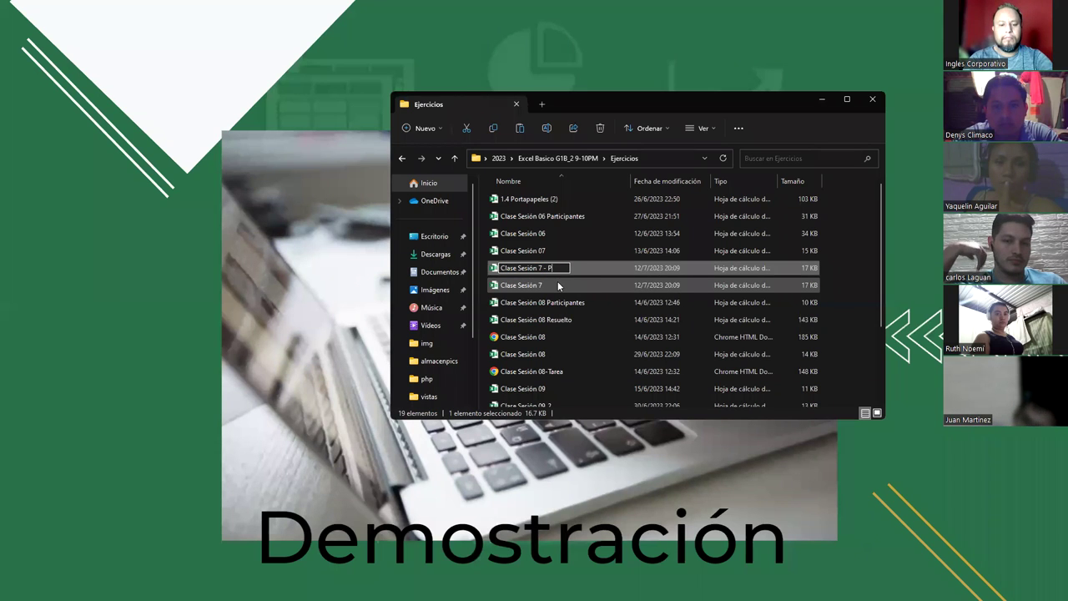
{"action": "type", "text": "articipante"}
{"action": "key", "text": "Return"}
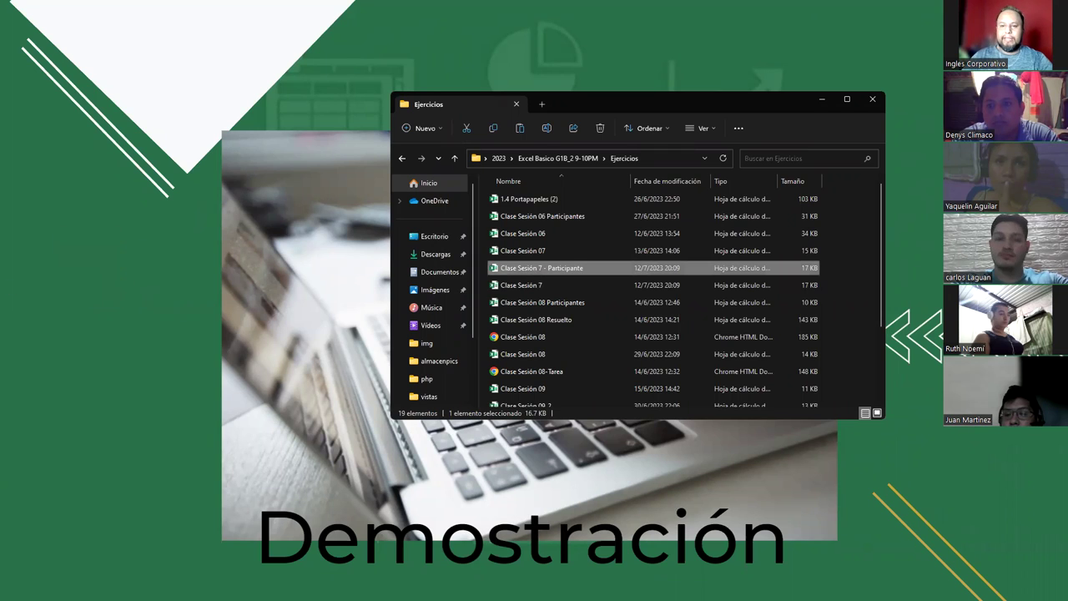
Select the original Clase Sesión 7 file in the Ejercicios folder.
{"action": "left_click", "coordinate": [253, 333]}
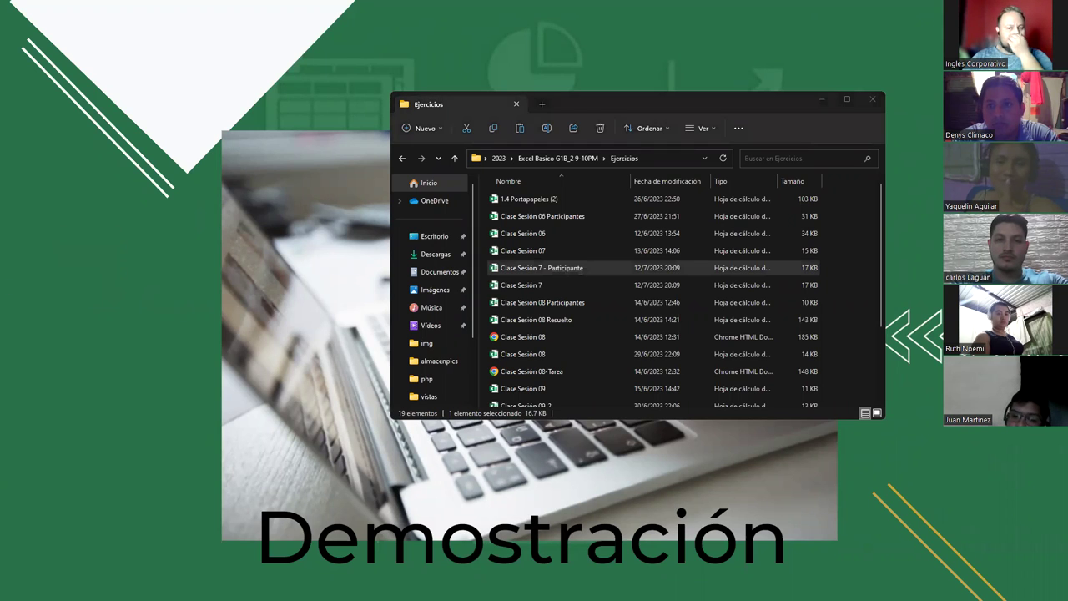
{"action": "left_click", "coordinate": [524, 287]}
{"action": "left_click", "coordinate": [525, 287]}
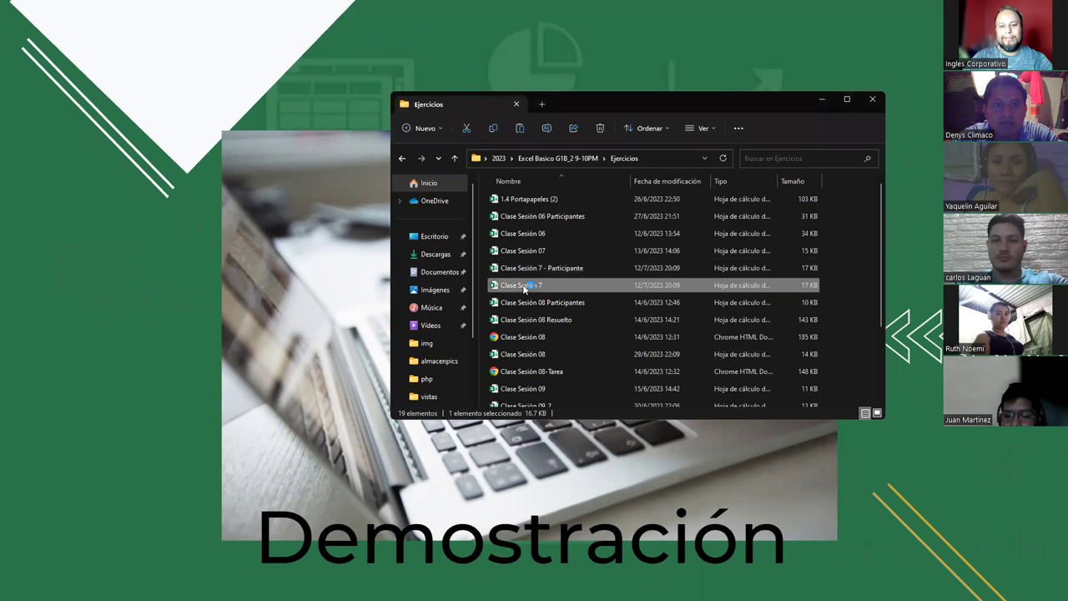
Reopen Clase Sesión 7 and bring the top-left student table with Carnet and Apellidos into view.
{"action": "double_click", "coordinate": [524, 287]}
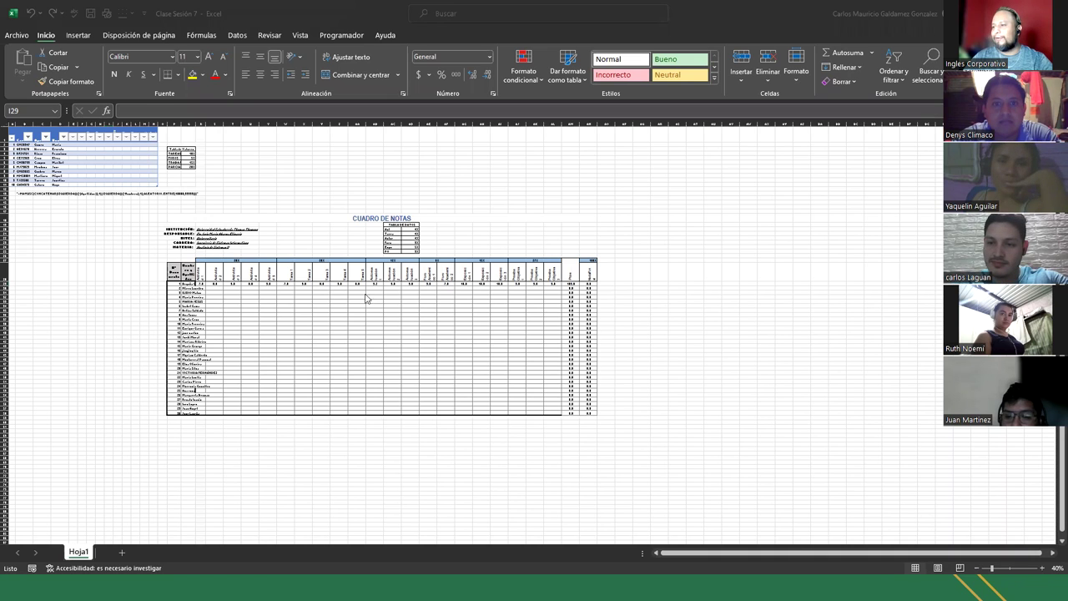
{"action": "left_click", "coordinate": [58, 217]}
{"action": "scroll", "coordinate": [58, 219], "scroll_direction": "up", "scroll_amount": 1}
{"action": "scroll", "coordinate": [58, 230], "scroll_direction": "up", "scroll_amount": 1}
{"action": "scroll", "coordinate": [57, 238], "scroll_direction": "up", "scroll_amount": 1}
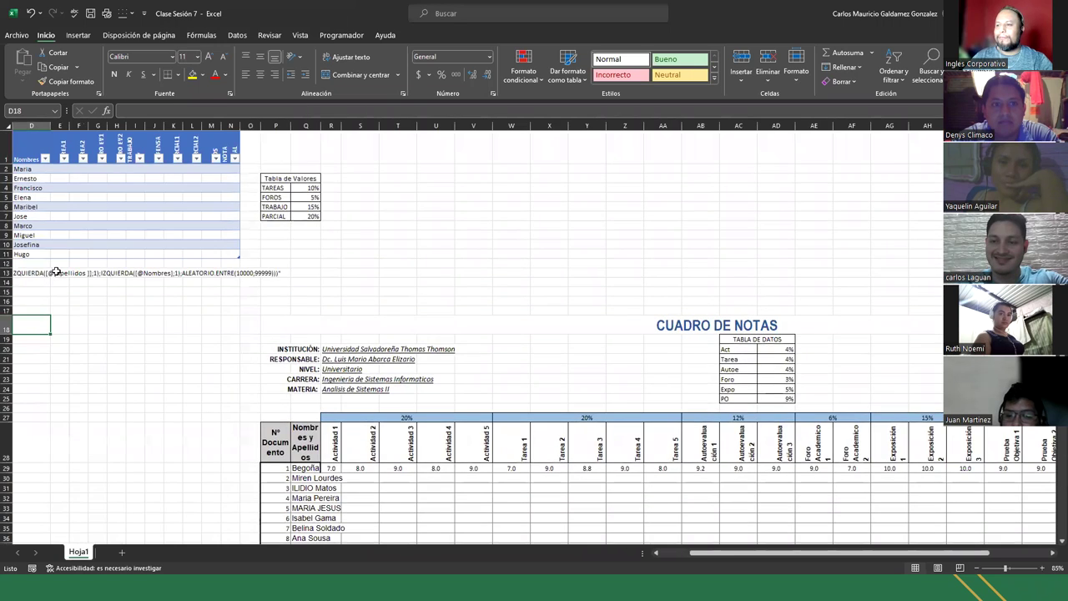
{"action": "scroll", "coordinate": [50, 270], "scroll_direction": "up", "scroll_amount": 1}
{"action": "scroll", "coordinate": [41, 267], "scroll_direction": "up", "scroll_amount": 2}
{"action": "scroll", "coordinate": [38, 265], "scroll_direction": "up", "scroll_amount": 2}
{"action": "scroll", "coordinate": [39, 269], "scroll_direction": "up", "scroll_amount": 2}
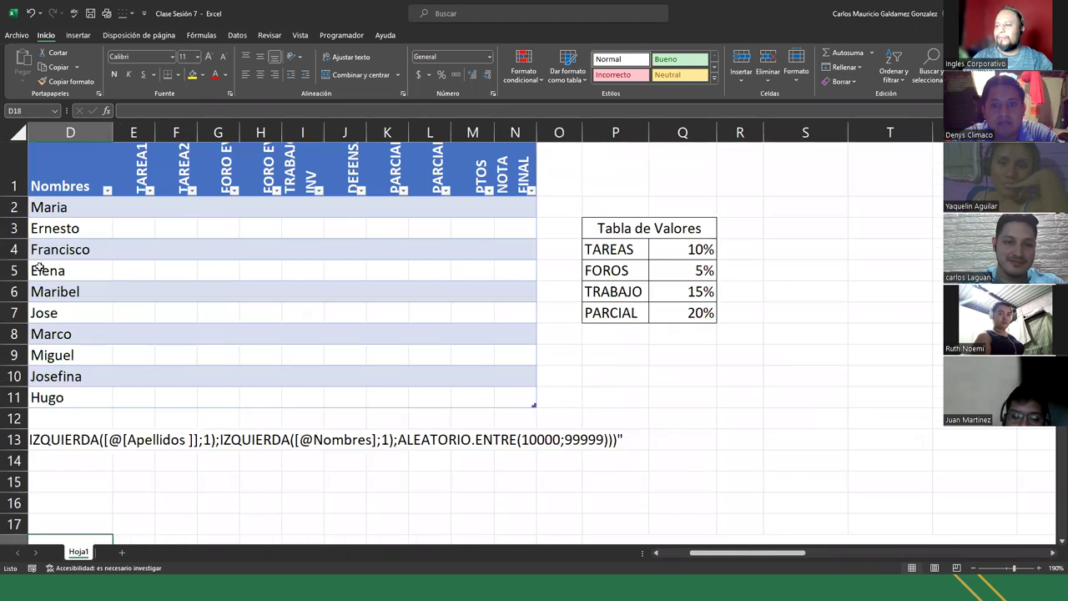
{"action": "left_click", "coordinate": [66, 227]}
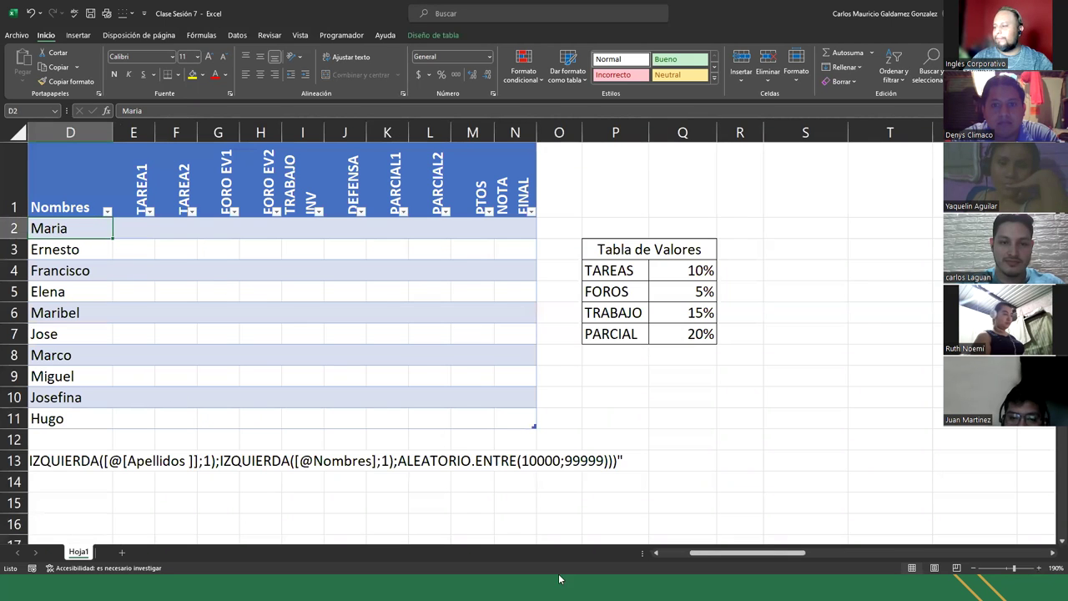
{"action": "left_click", "coordinate": [671, 554]}
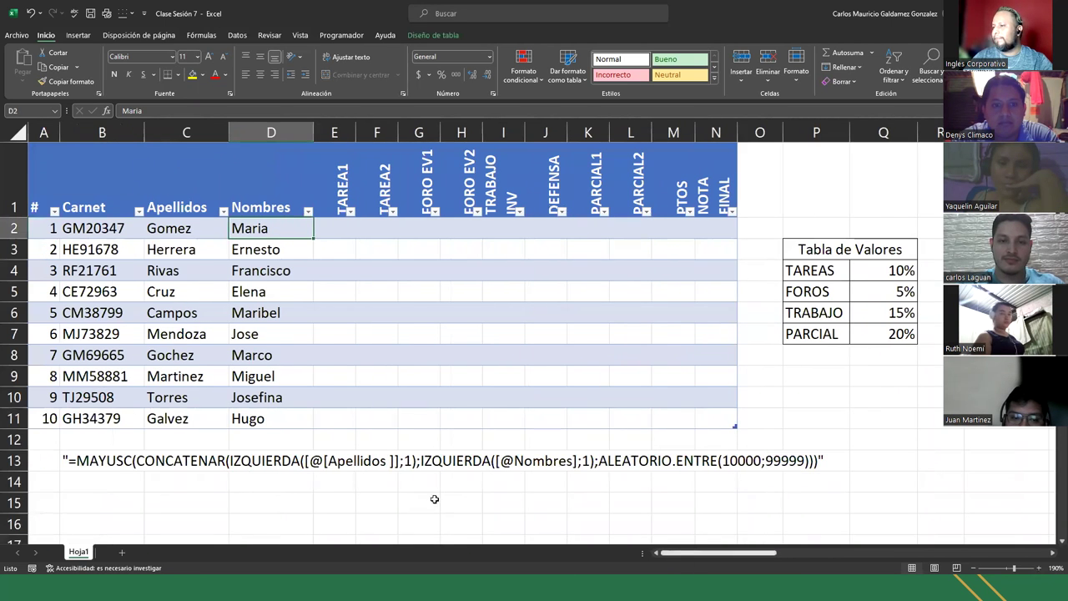
{"action": "left_click", "coordinate": [97, 391]}
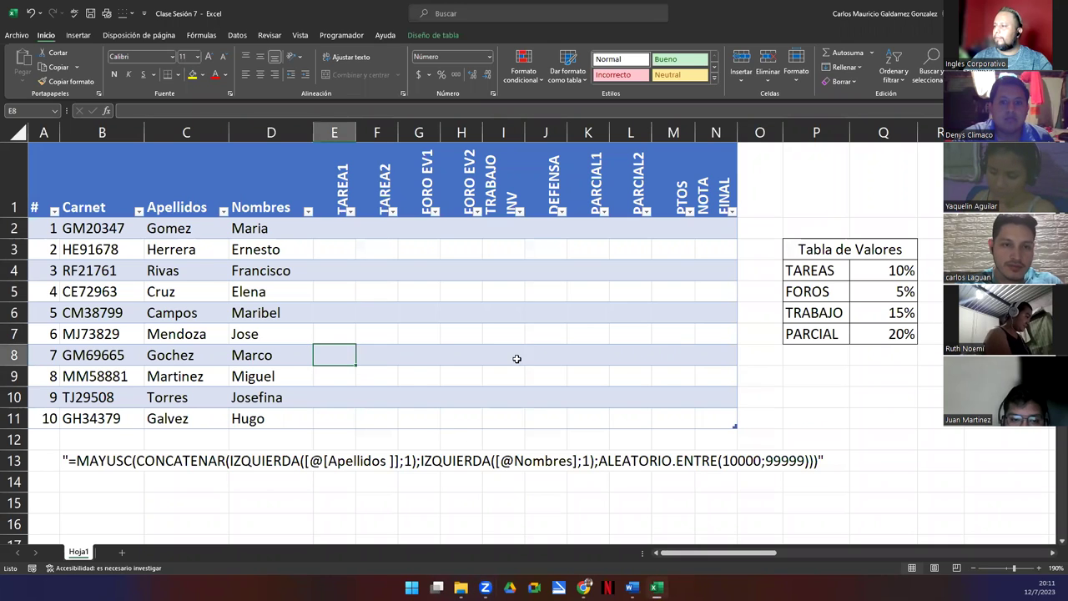
{"action": "left_click", "coordinate": [580, 292]}
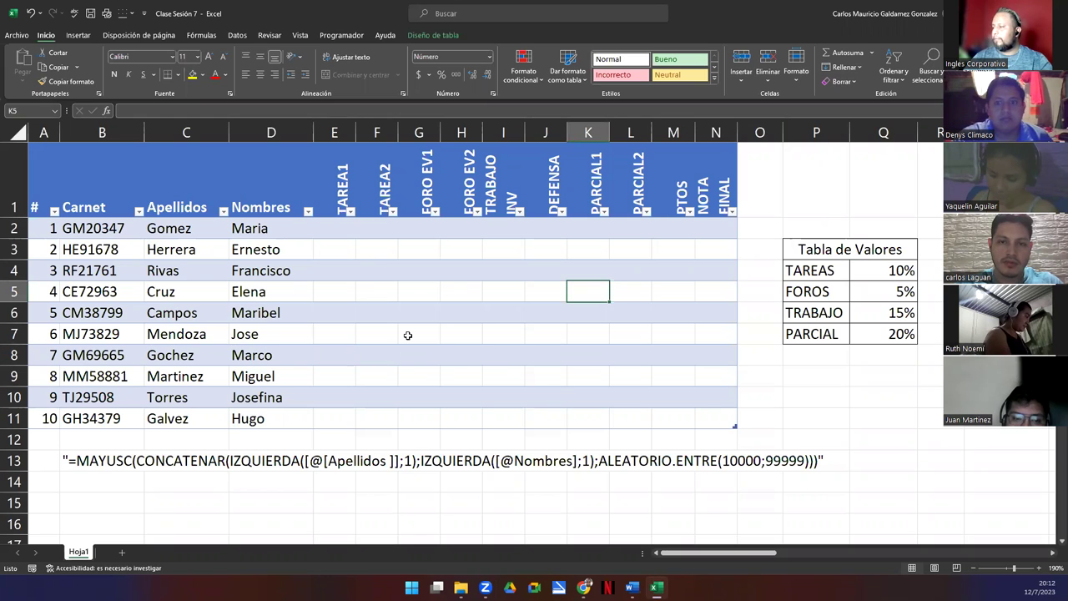
{"action": "left_click_drag", "start_coordinate": [876, 276], "coordinate": [893, 335]}
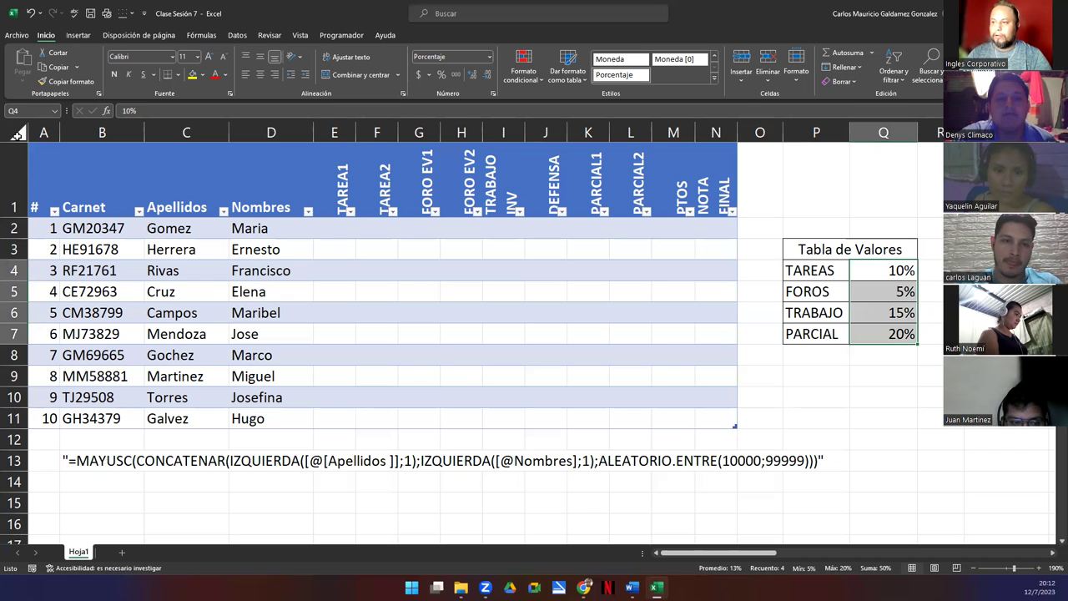
{"action": "left_click", "coordinate": [16, 134]}
{"action": "right_click", "coordinate": [9, 142]}
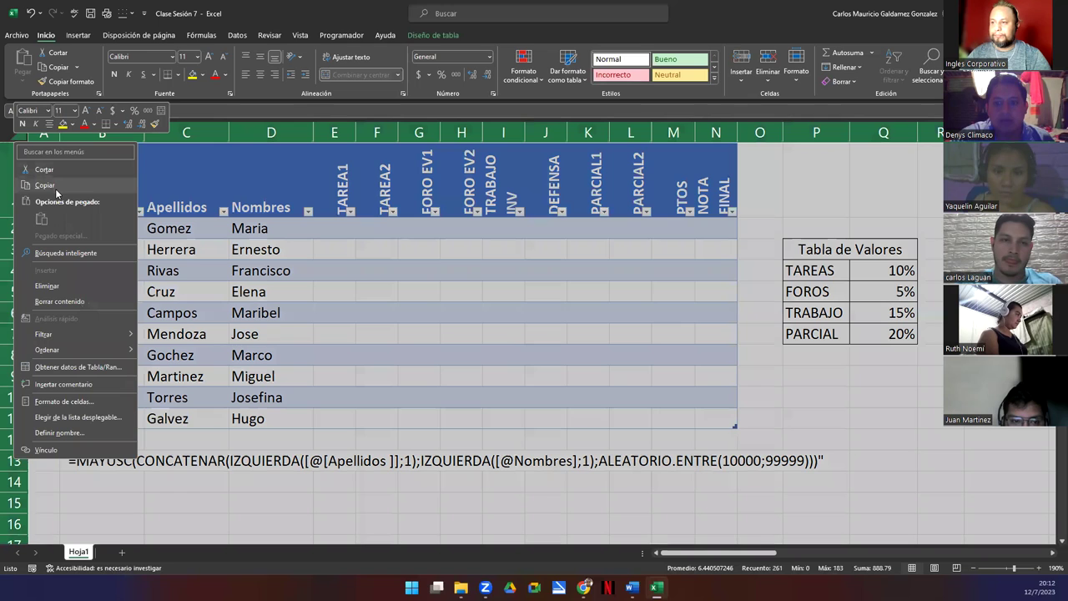
{"action": "key", "text": "Escape"}
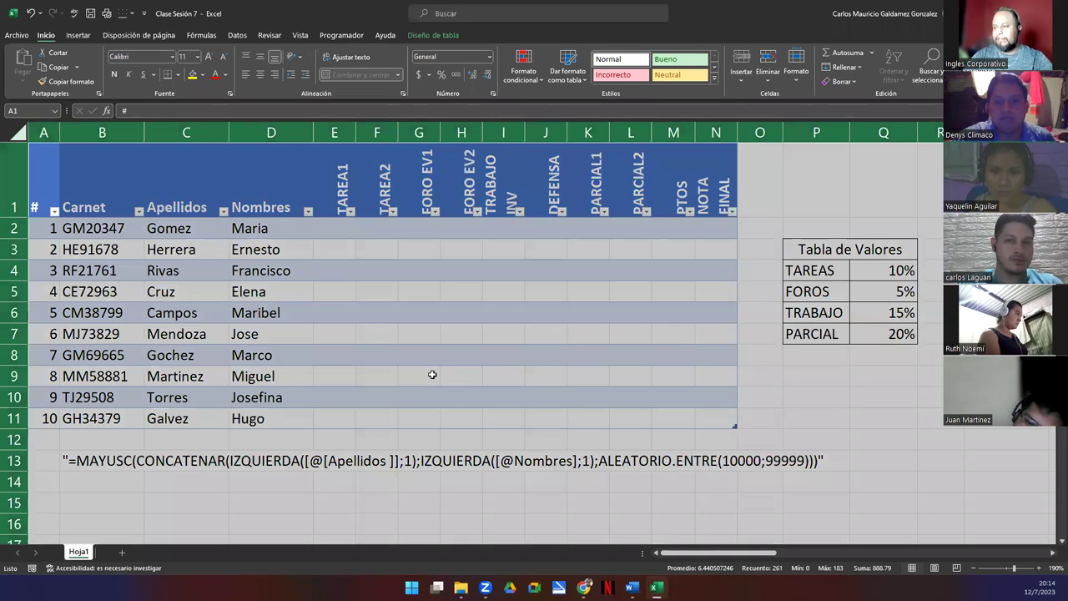
{"action": "scroll", "coordinate": [433, 374], "scroll_direction": "down", "scroll_amount": 1}
{"action": "left_click", "coordinate": [432, 375]}
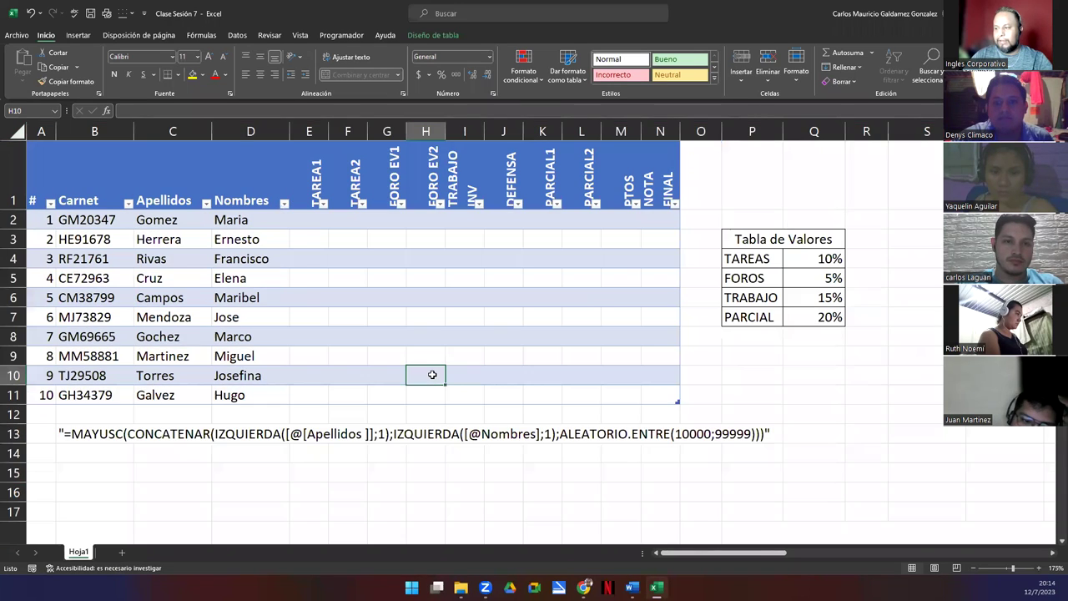
{"action": "scroll", "coordinate": [432, 375], "scroll_direction": "down", "scroll_amount": 2}
{"action": "scroll", "coordinate": [432, 375], "scroll_direction": "down", "scroll_amount": 3}
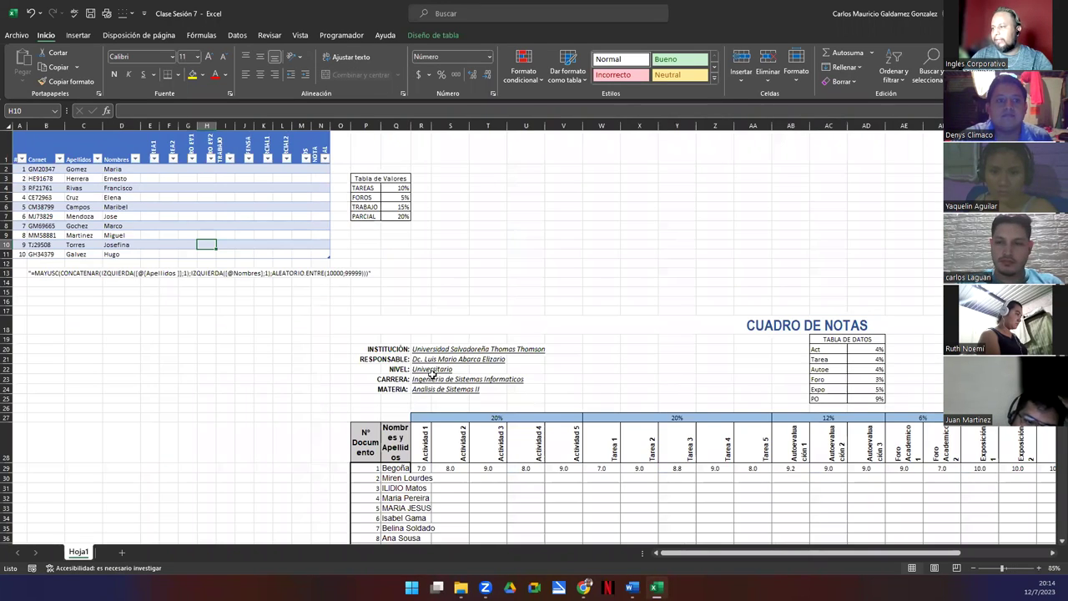
{"action": "scroll", "coordinate": [432, 375], "scroll_direction": "down", "scroll_amount": 1}
{"action": "scroll", "coordinate": [432, 375], "scroll_direction": "down", "scroll_amount": 1}
{"action": "scroll", "coordinate": [432, 375], "scroll_direction": "down", "scroll_amount": 1}
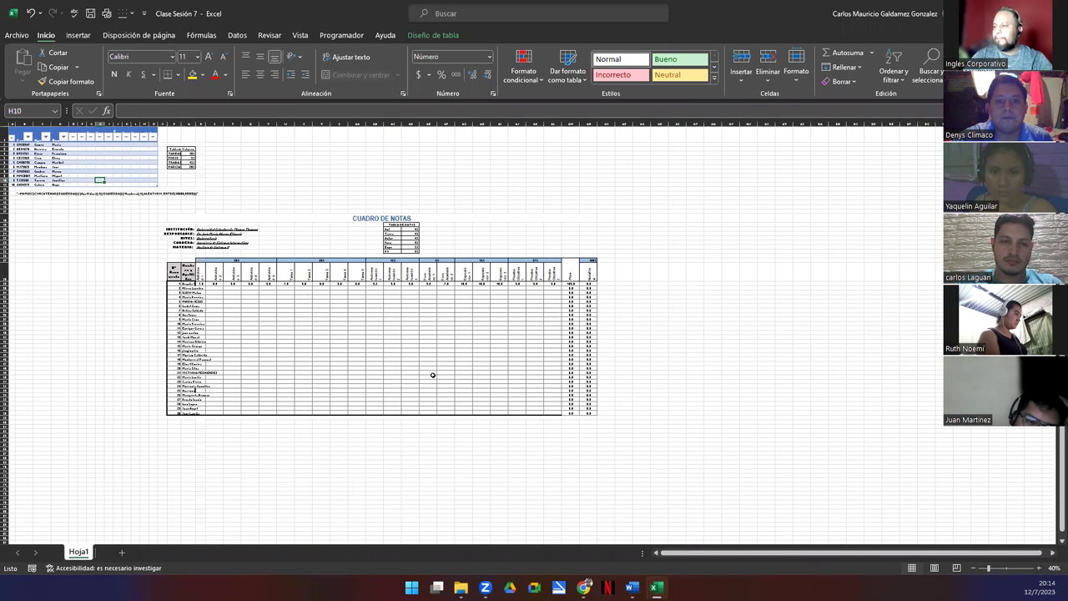
{"action": "scroll", "coordinate": [432, 374], "scroll_direction": "up", "scroll_amount": 1}
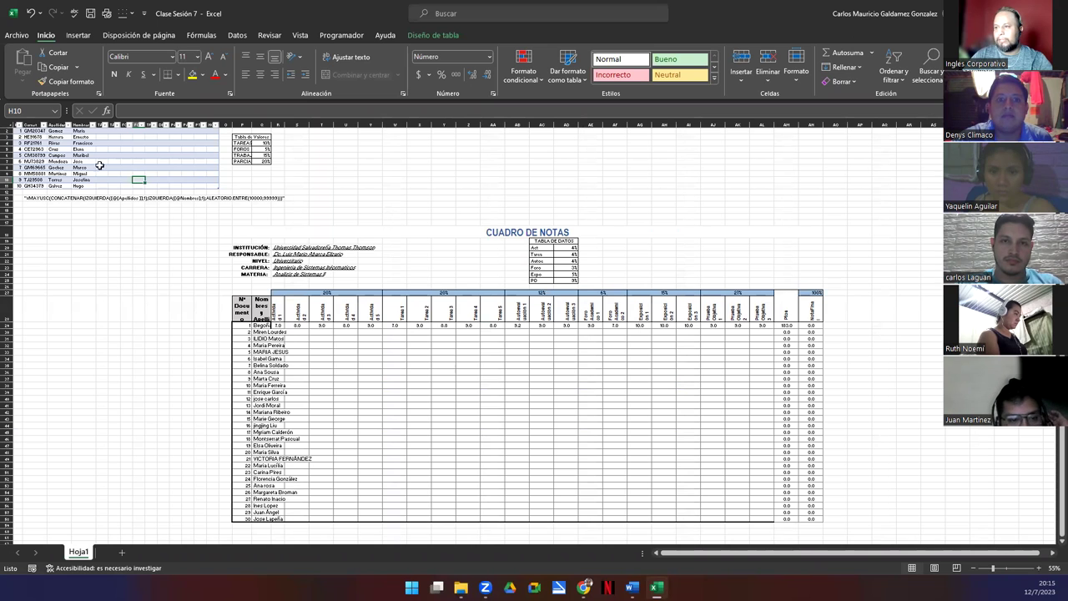
{"action": "left_click", "coordinate": [98, 136]}
{"action": "scroll", "coordinate": [134, 200], "scroll_direction": "up", "scroll_amount": 1}
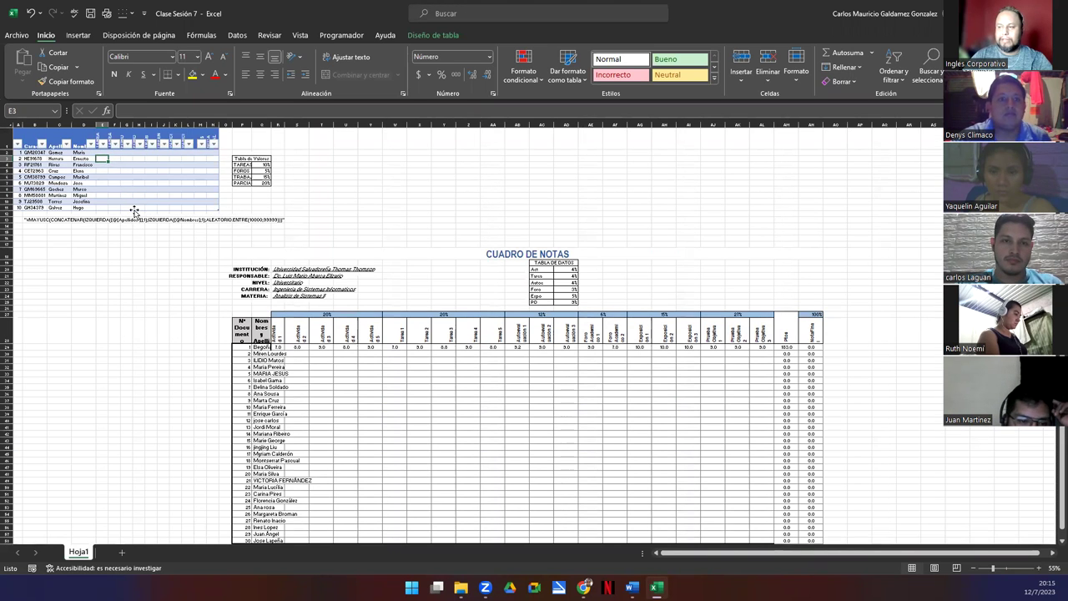
{"action": "scroll", "coordinate": [134, 213], "scroll_direction": "up", "scroll_amount": 3}
{"action": "scroll", "coordinate": [136, 215], "scroll_direction": "up", "scroll_amount": 3}
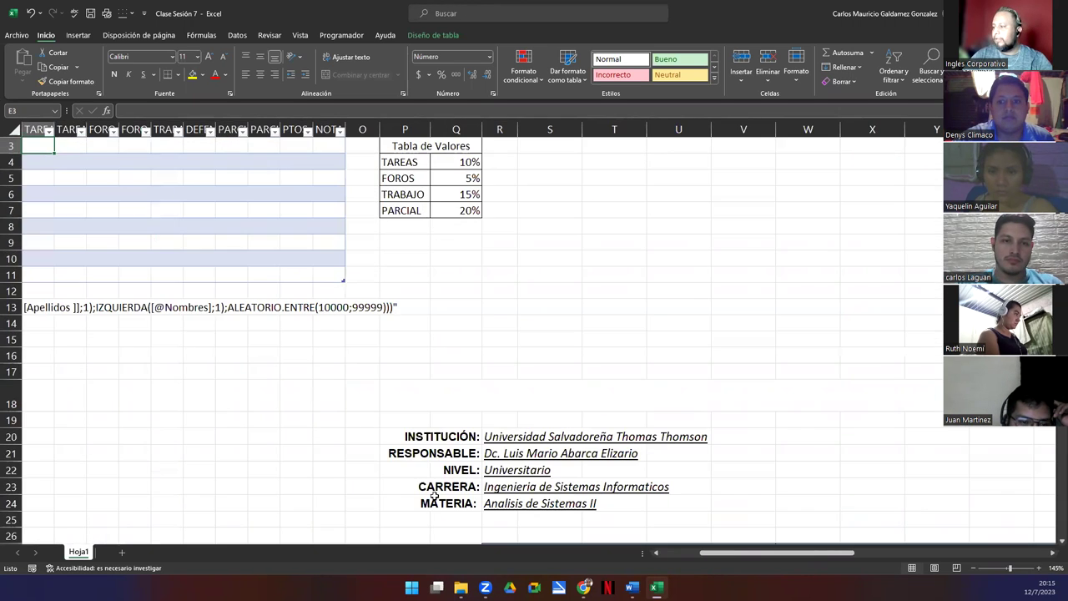
{"action": "left_click", "coordinate": [668, 554]}
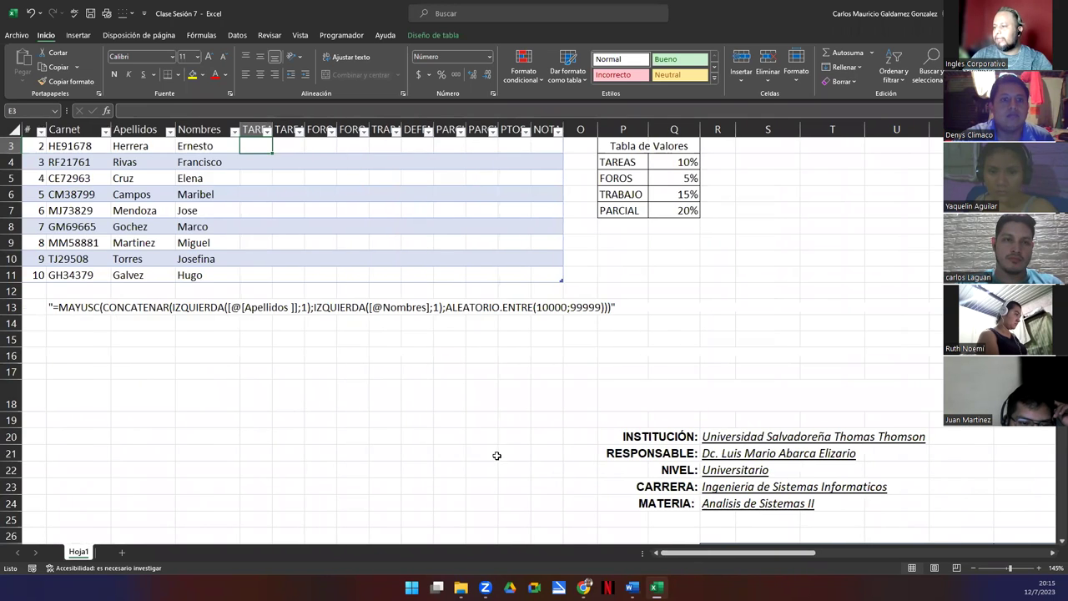
{"action": "scroll", "coordinate": [300, 412], "scroll_direction": "up", "scroll_amount": 1}
{"action": "left_click_drag", "start_coordinate": [255, 201], "coordinate": [486, 359]}
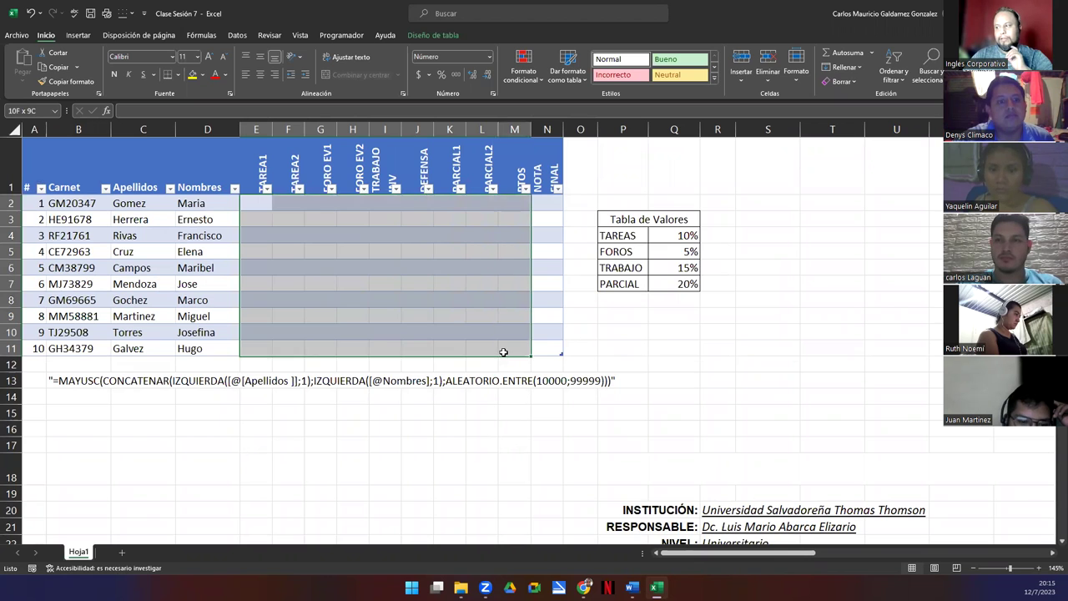
{"action": "left_click", "coordinate": [326, 335]}
{"action": "scroll", "coordinate": [510, 362], "scroll_direction": "down", "scroll_amount": 10}
{"action": "scroll", "coordinate": [541, 387], "scroll_direction": "down", "scroll_amount": 4}
{"action": "scroll", "coordinate": [656, 334], "scroll_direction": "down", "scroll_amount": 6}
{"action": "scroll", "coordinate": [630, 382], "scroll_direction": "up", "scroll_amount": 5}
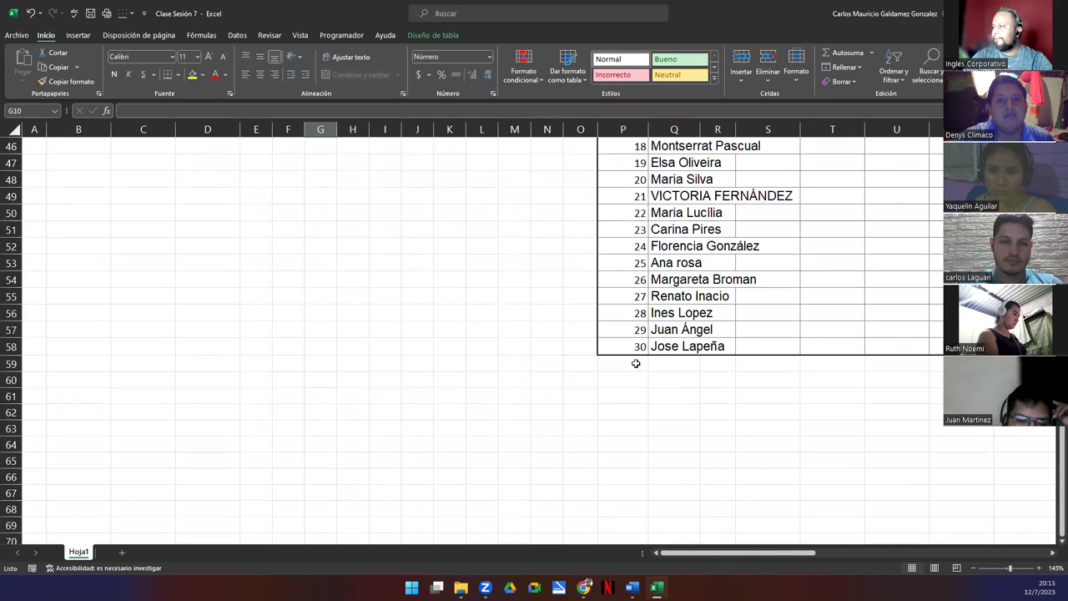
{"action": "scroll", "coordinate": [636, 364], "scroll_direction": "up", "scroll_amount": 7}
{"action": "scroll", "coordinate": [668, 267], "scroll_direction": "up", "scroll_amount": 3}
AutoFit column Q to the full student names, then select the first PTOS cell.
{"action": "left_click", "coordinate": [701, 129]}
{"action": "double_click", "coordinate": [701, 130]}
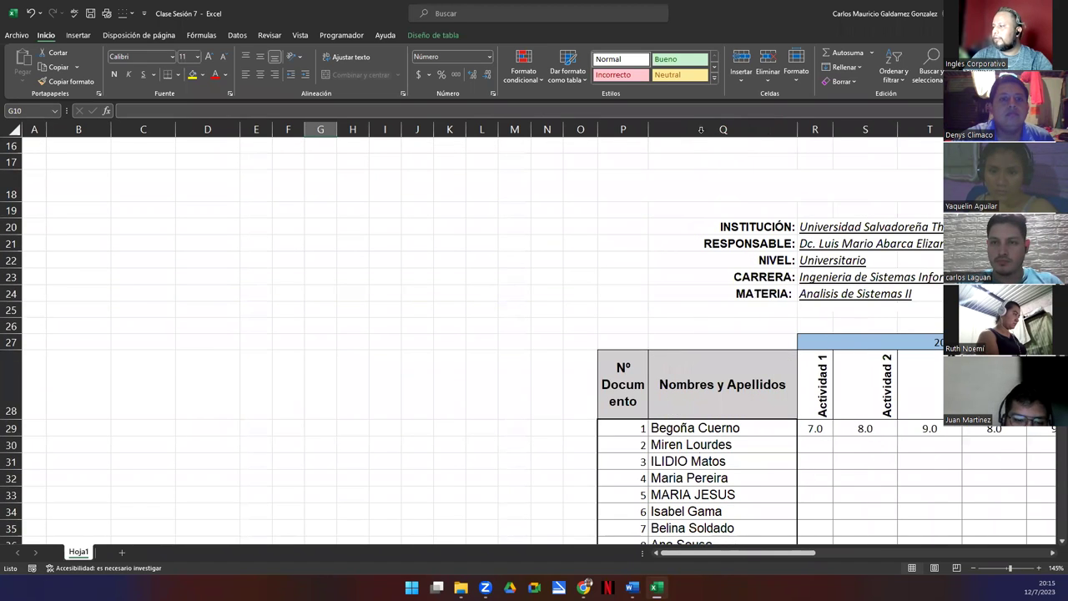
{"action": "scroll", "coordinate": [130, 287], "scroll_direction": "up", "scroll_amount": 5}
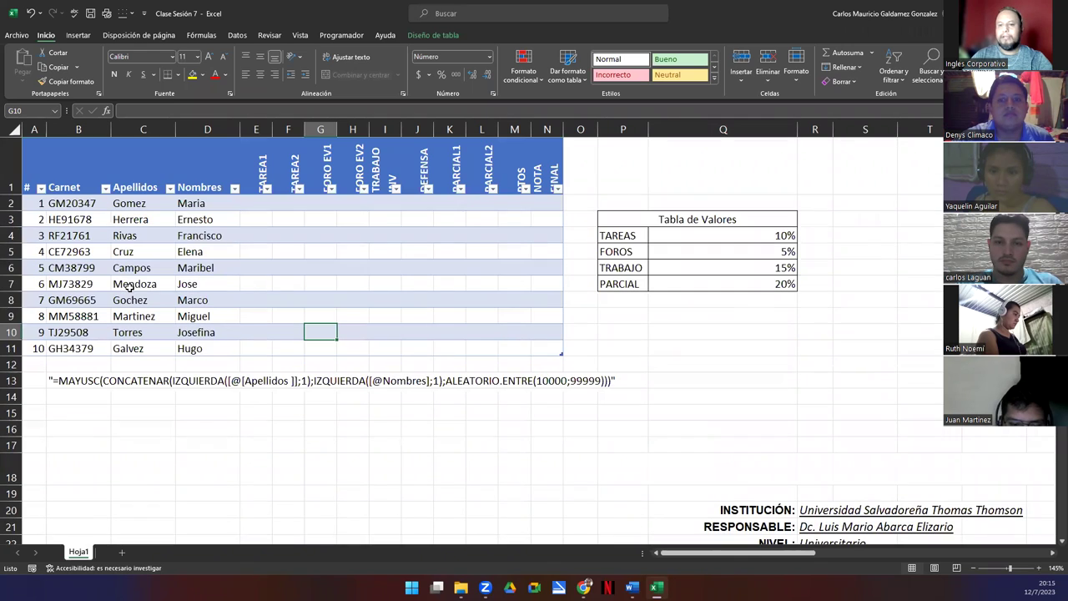
{"action": "left_click", "coordinate": [213, 347]}
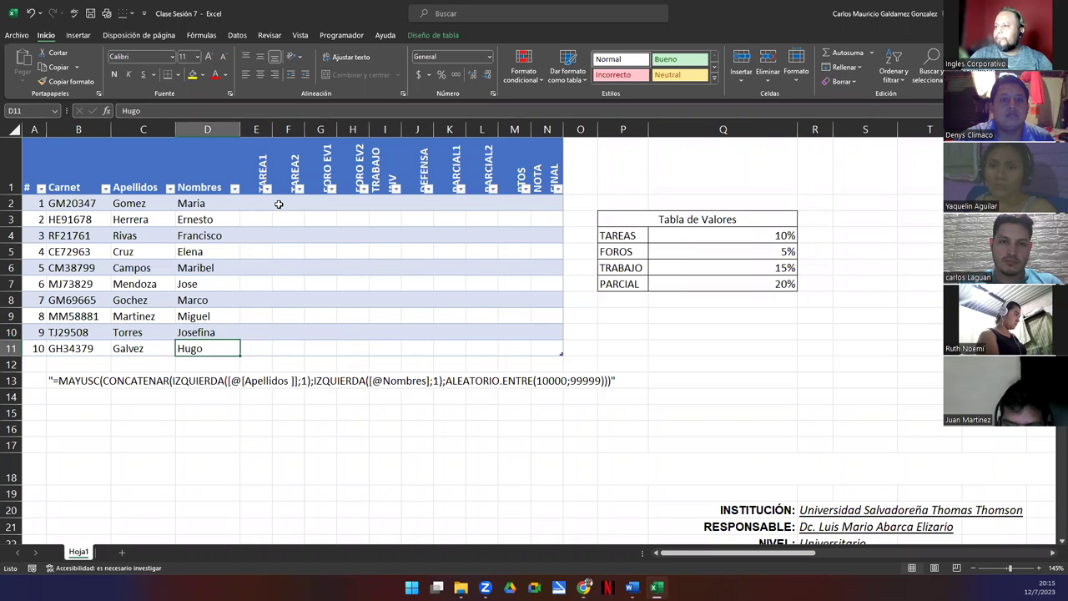
{"action": "left_click", "coordinate": [516, 206]}
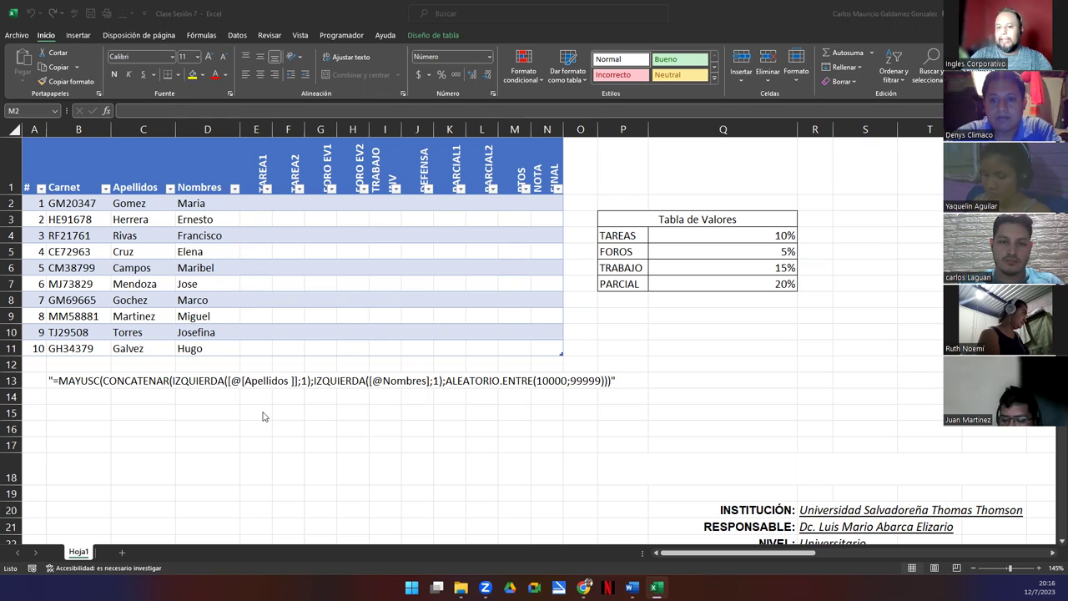
{"action": "scroll", "coordinate": [153, 367], "scroll_direction": "up", "scroll_amount": 3, "text": "ctrl"}
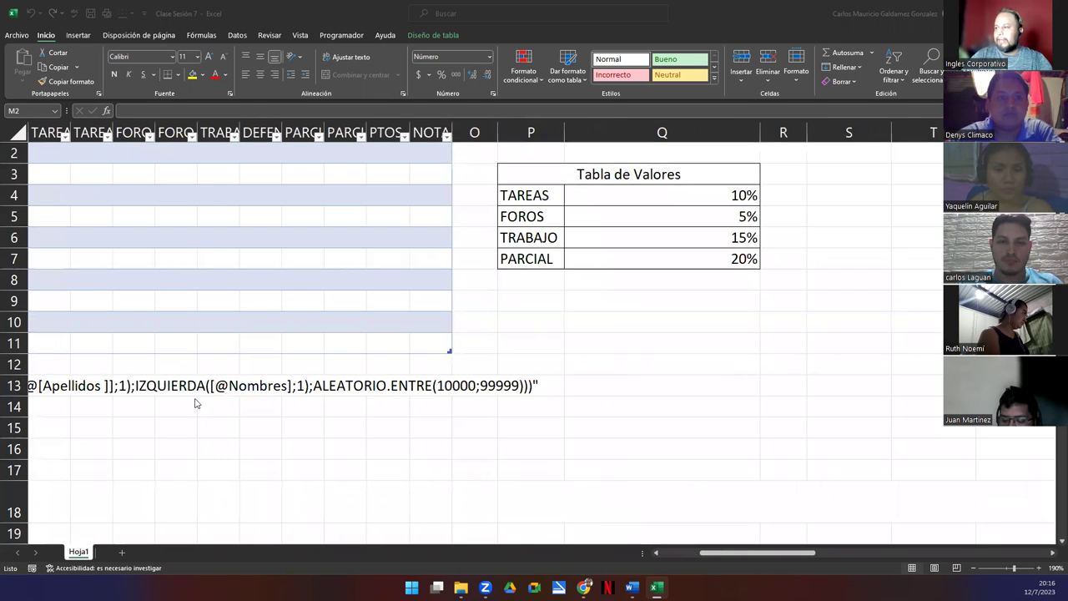
{"action": "left_click", "coordinate": [660, 553]}
{"action": "left_click", "coordinate": [666, 553]}
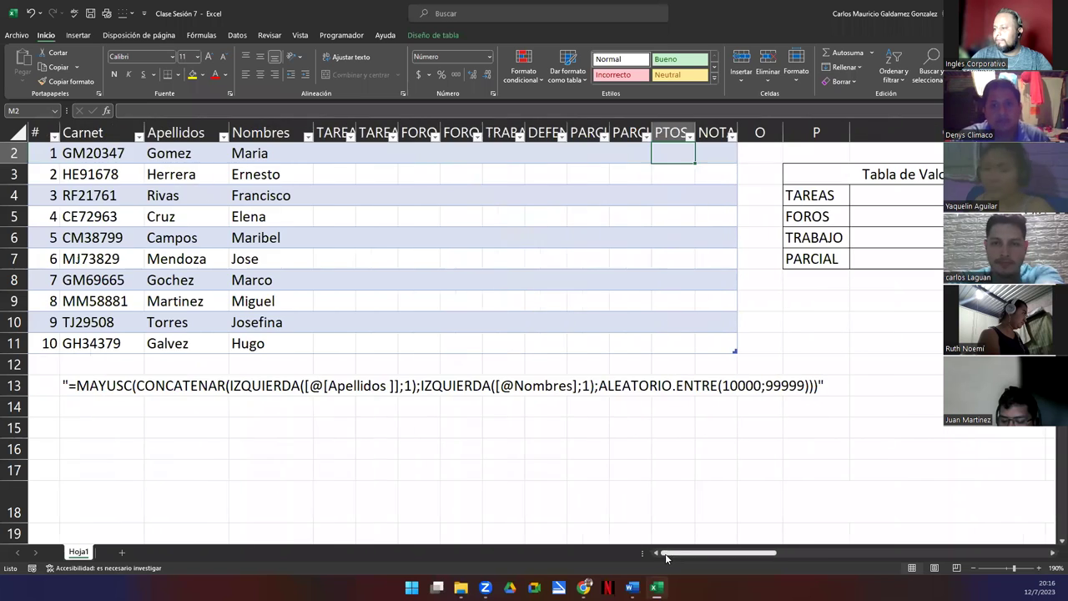
{"action": "scroll", "coordinate": [241, 349], "scroll_direction": "up", "scroll_amount": 1}
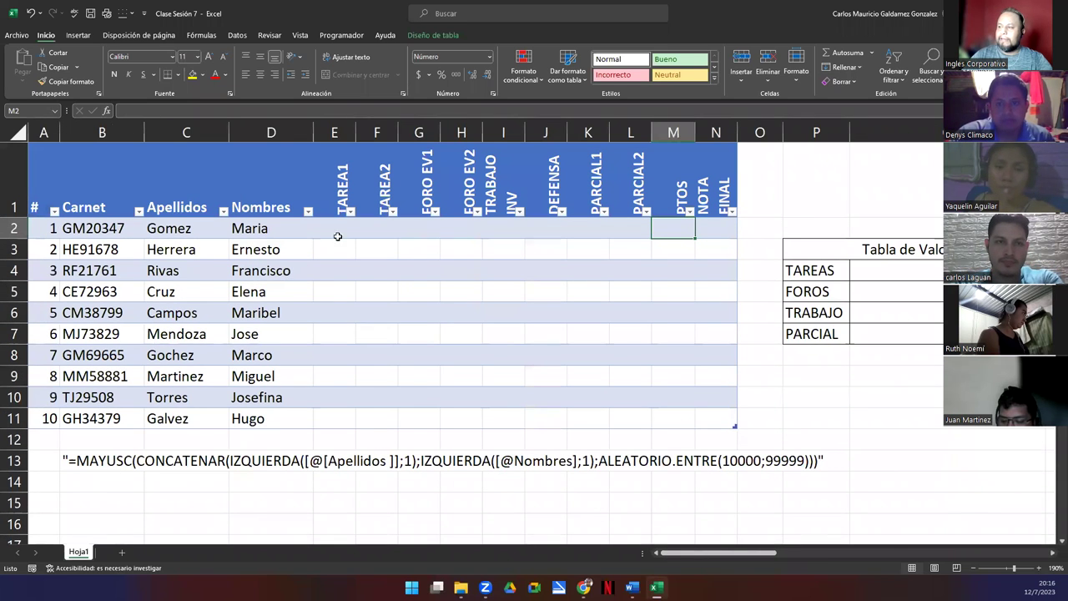
{"action": "left_click", "coordinate": [35, 184]}
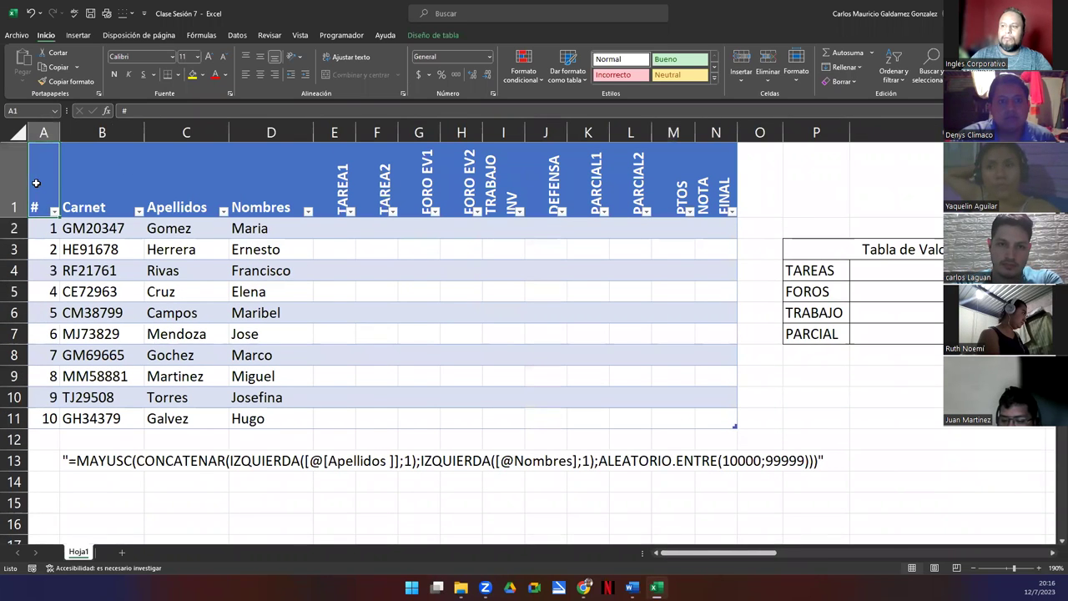
{"action": "left_click", "coordinate": [100, 186]}
{"action": "left_click", "coordinate": [177, 193]}
{"action": "left_click", "coordinate": [258, 202]}
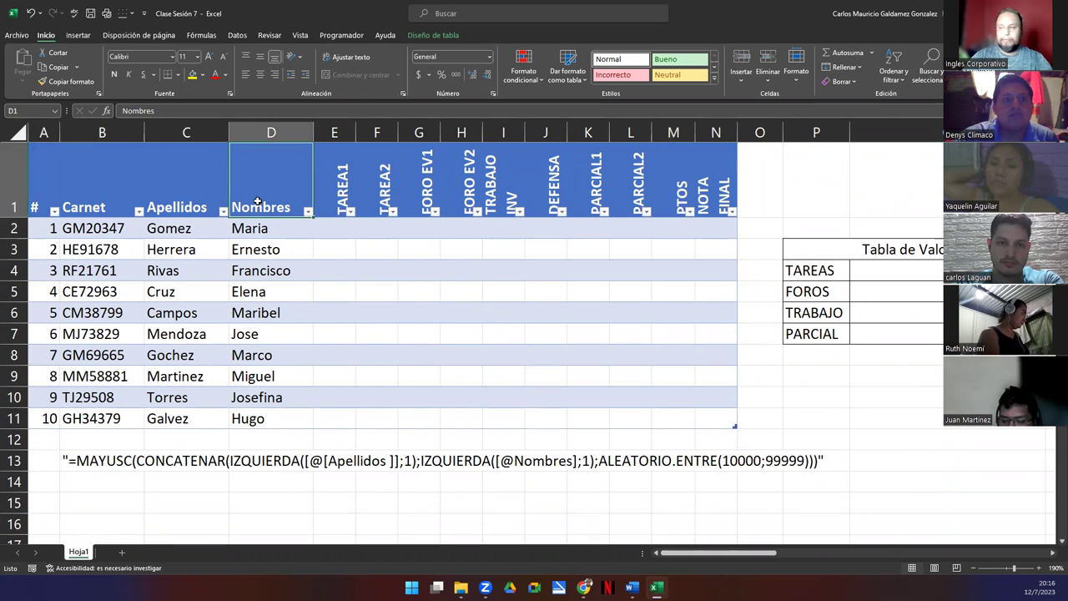
{"action": "left_click_drag", "start_coordinate": [338, 185], "coordinate": [705, 188]}
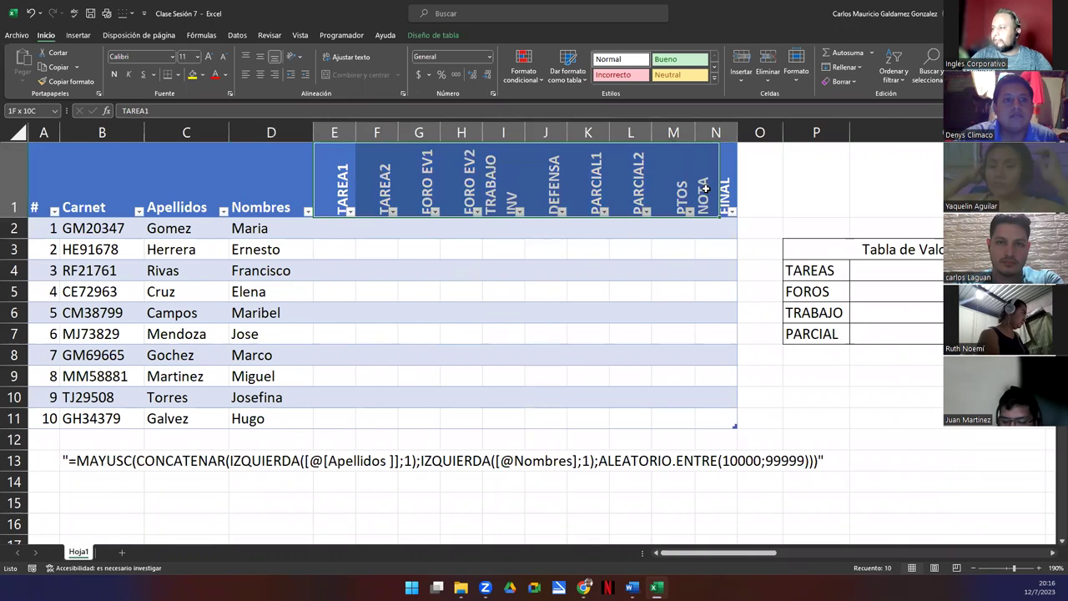
{"action": "left_click_drag", "start_coordinate": [634, 185], "coordinate": [348, 177]}
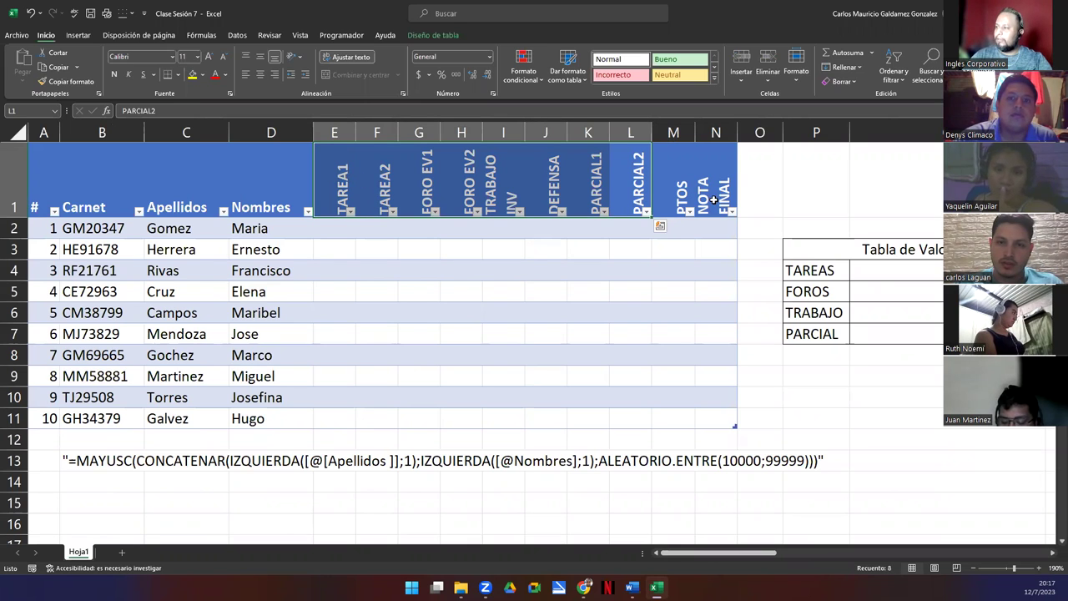
{"action": "left_click", "coordinate": [677, 192]}
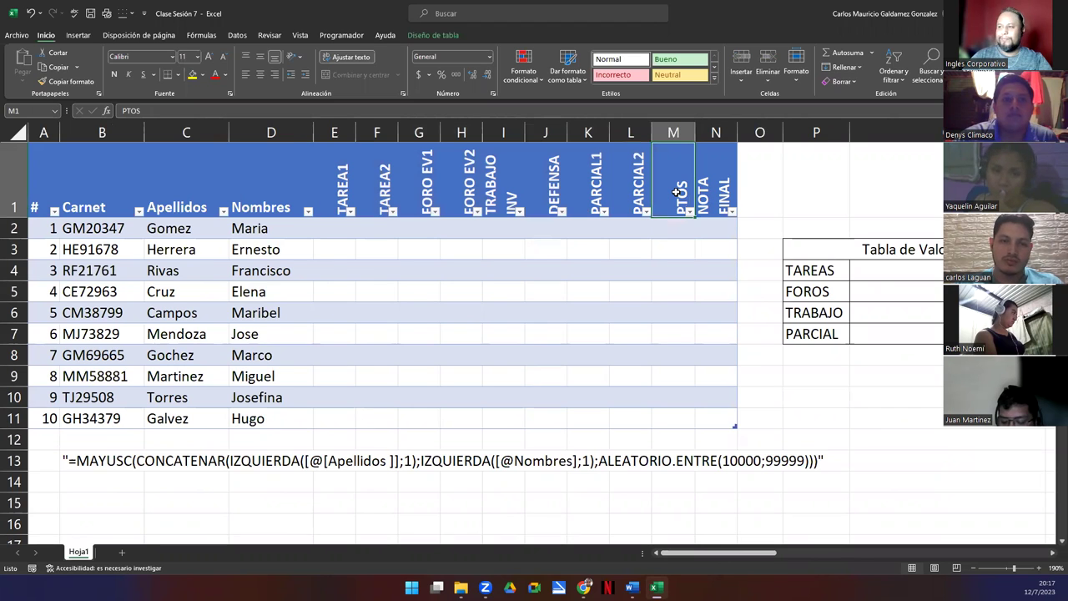
{"action": "left_click_drag", "start_coordinate": [677, 192], "coordinate": [702, 420]}
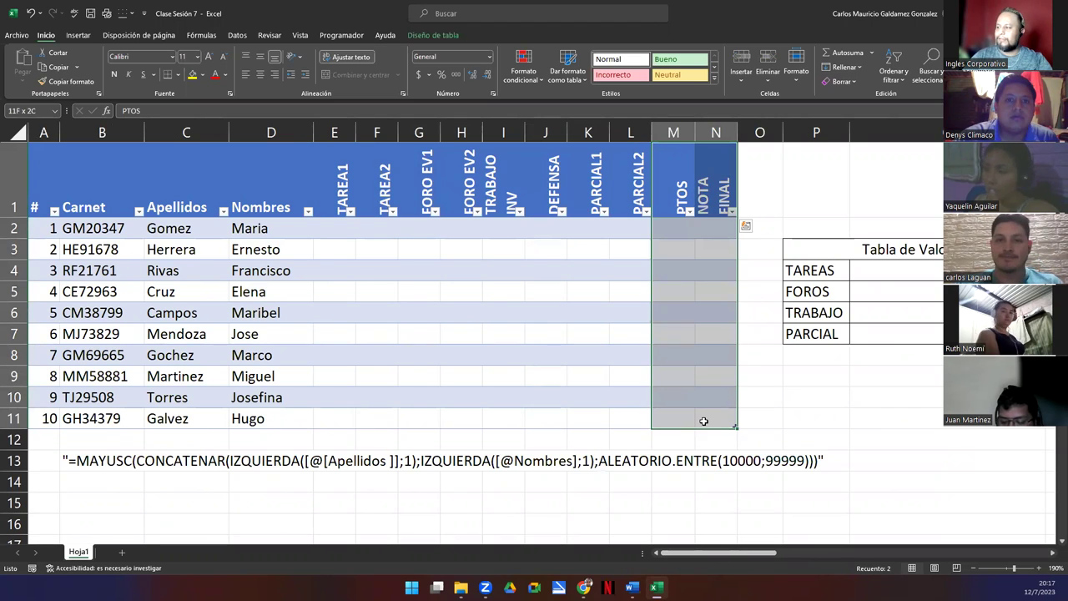
{"action": "left_click", "coordinate": [342, 180]}
{"action": "left_click_drag", "start_coordinate": [678, 225], "coordinate": [699, 415]}
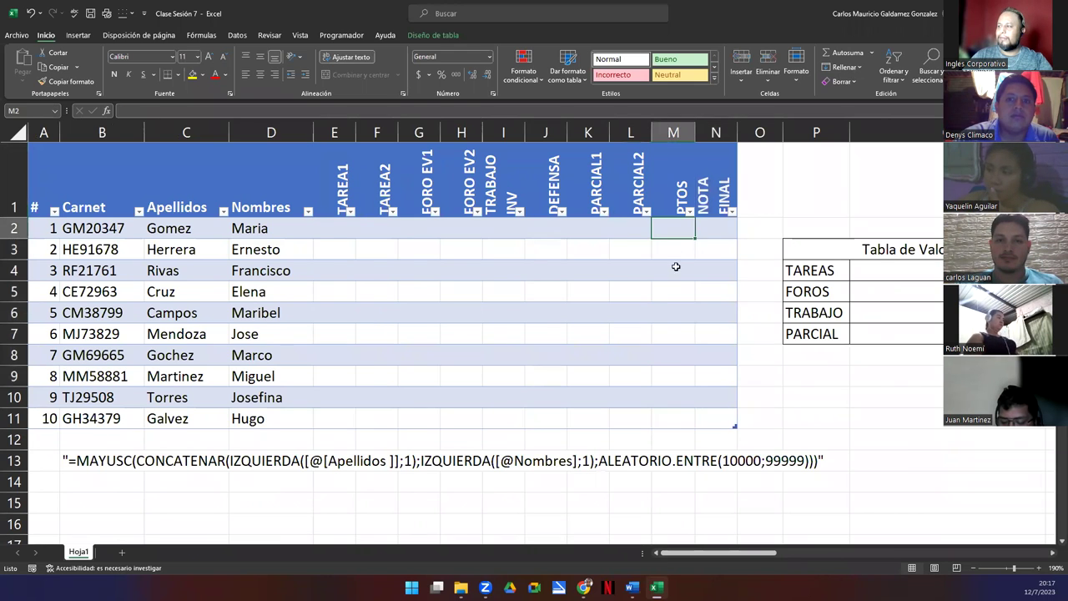
Apply a thick box border around the PTOS and NOTA FINAL cells M2:N11.
{"action": "left_click", "coordinate": [179, 79]}
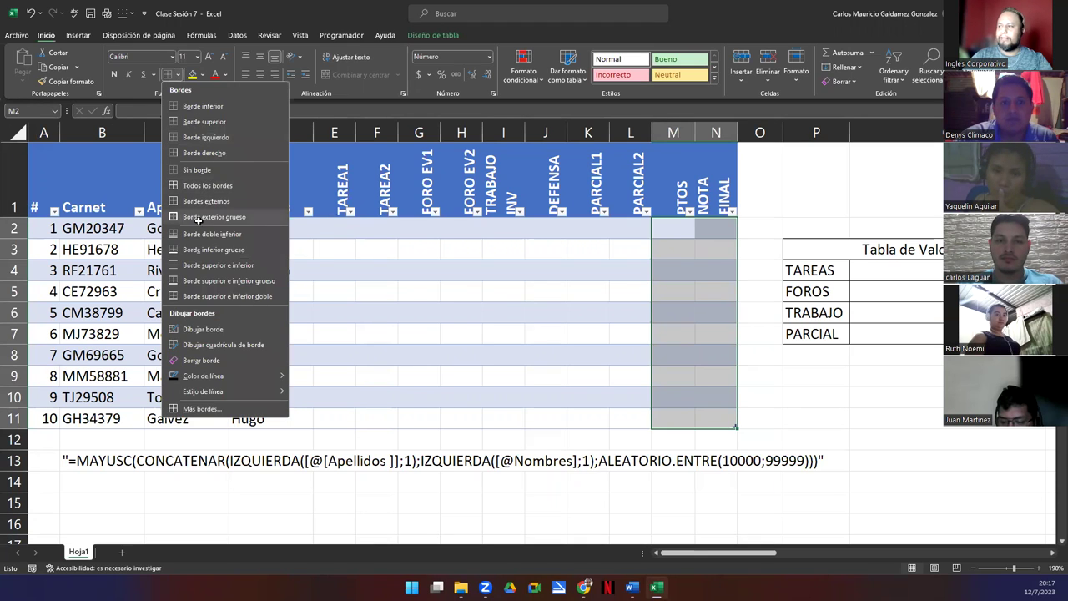
{"action": "left_click", "coordinate": [198, 220]}
{"action": "left_click", "coordinate": [469, 325]}
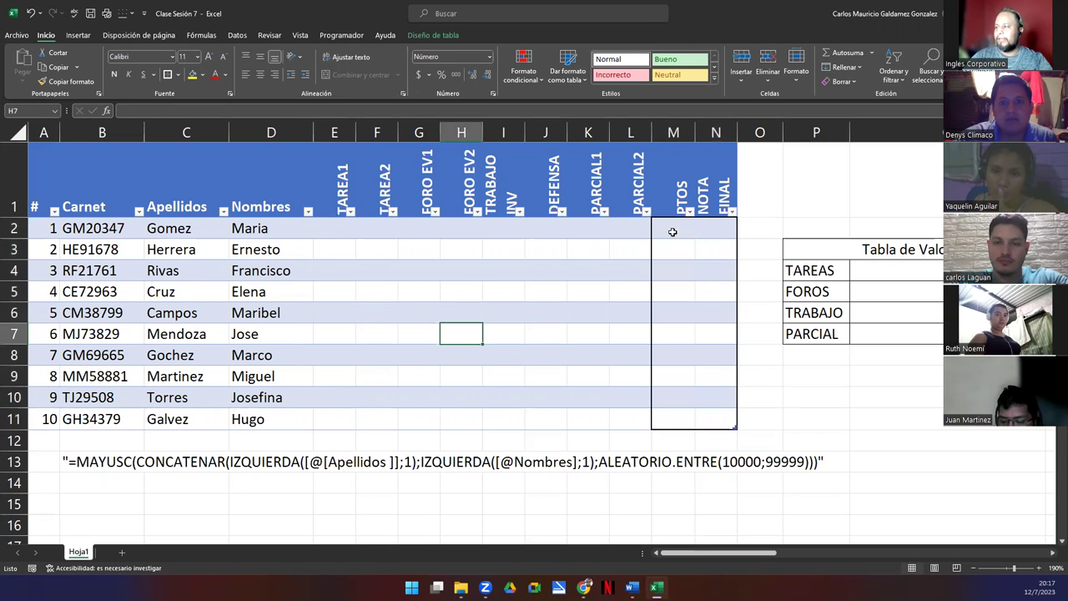
Give the PTOS cells M2:M11 their own thick box border.
{"action": "left_click_drag", "start_coordinate": [673, 230], "coordinate": [680, 419]}
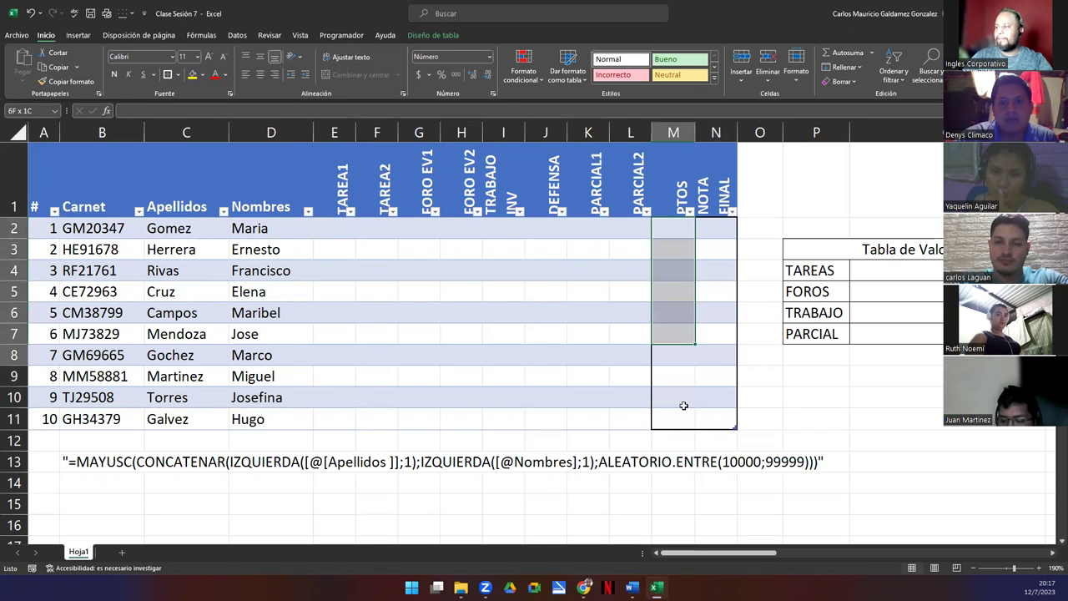
{"action": "left_click", "coordinate": [167, 75]}
{"action": "left_click", "coordinate": [350, 270]}
{"action": "left_click_drag", "start_coordinate": [330, 173], "coordinate": [635, 182]}
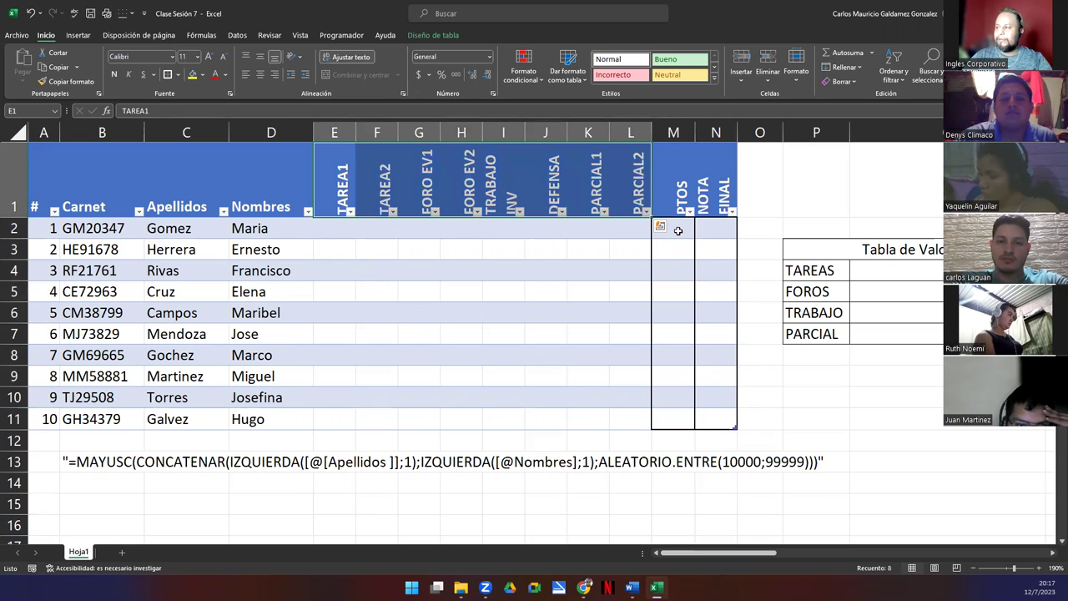
{"action": "left_click", "coordinate": [678, 230]}
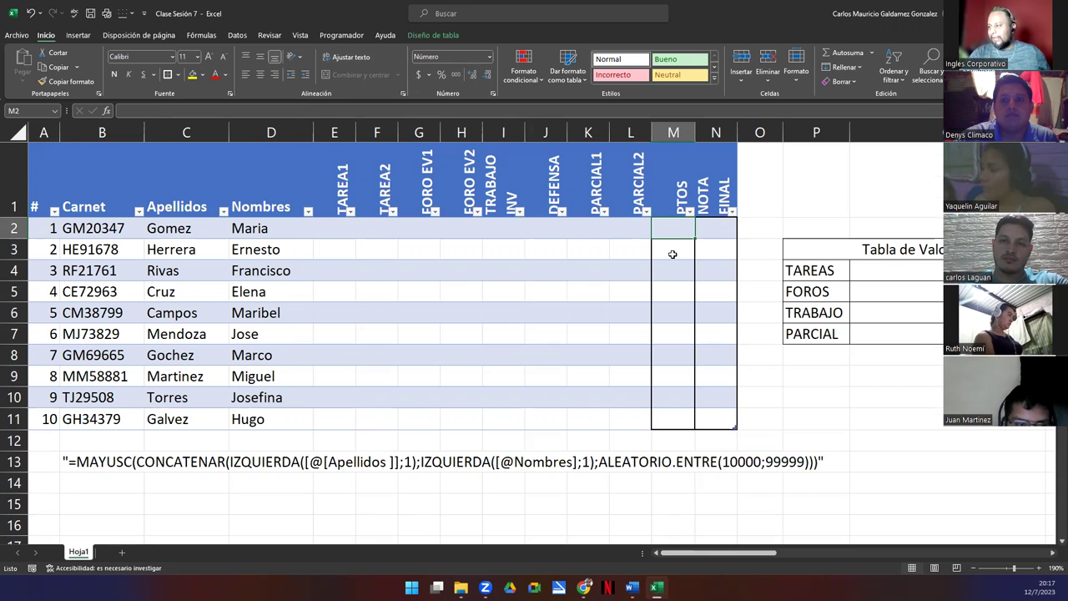
{"action": "scroll", "coordinate": [675, 253], "scroll_direction": "down", "scroll_amount": 10}
{"action": "scroll", "coordinate": [685, 259], "scroll_direction": "up", "scroll_amount": 1}
{"action": "scroll", "coordinate": [1047, 538], "scroll_direction": "up", "scroll_amount": 4}
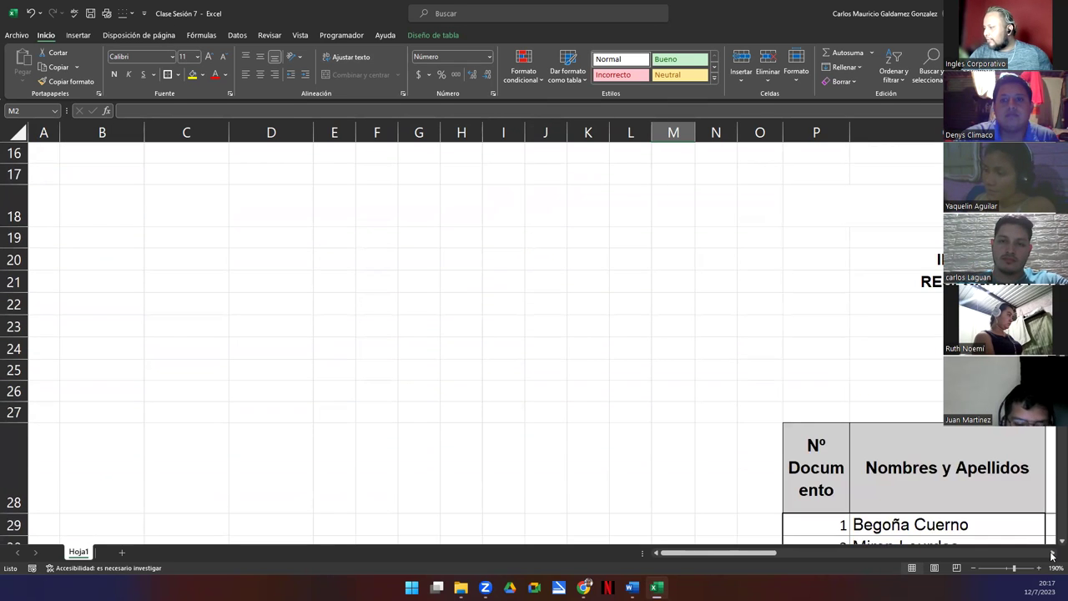
{"action": "scroll", "coordinate": [927, 485], "scroll_direction": "right", "scroll_amount": 4}
{"action": "left_click", "coordinate": [927, 485]}
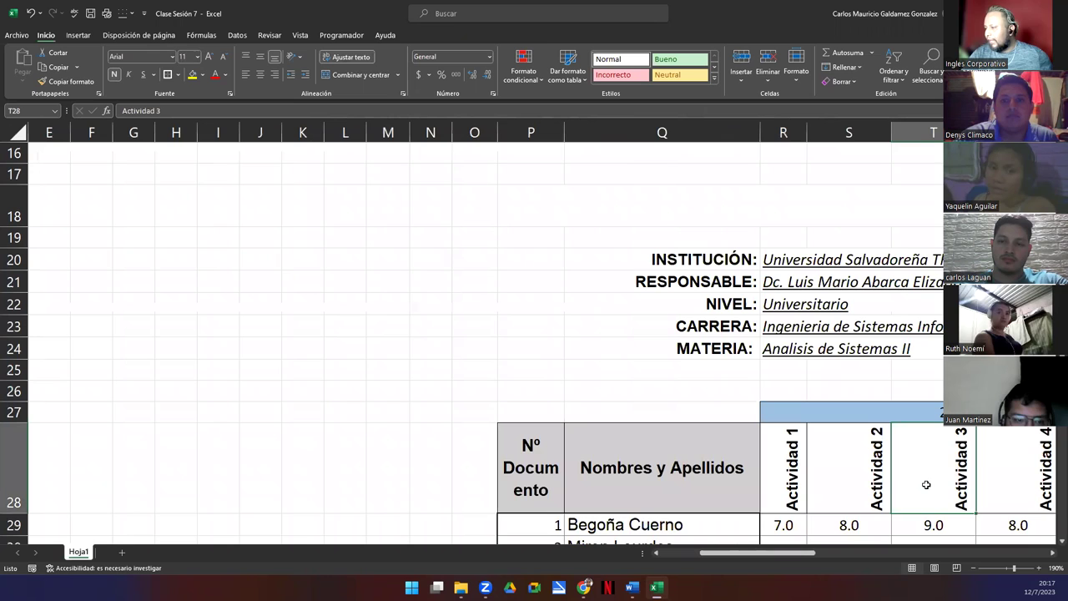
{"action": "left_click", "coordinate": [870, 474]}
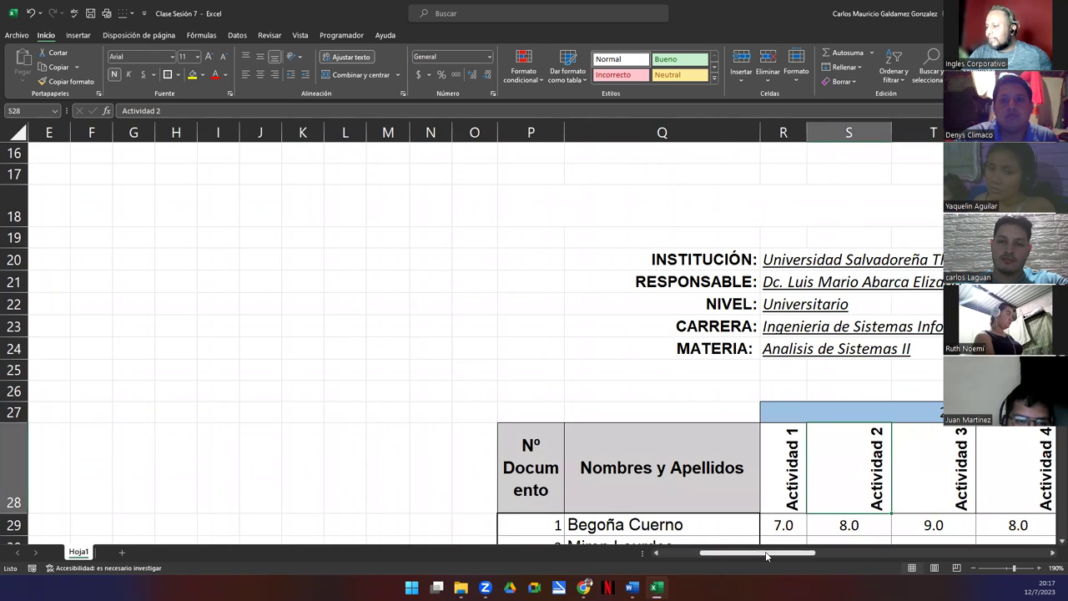
{"action": "left_click_drag", "start_coordinate": [767, 556], "coordinate": [725, 556]}
{"action": "scroll", "coordinate": [251, 334], "scroll_direction": "up", "scroll_amount": 5}
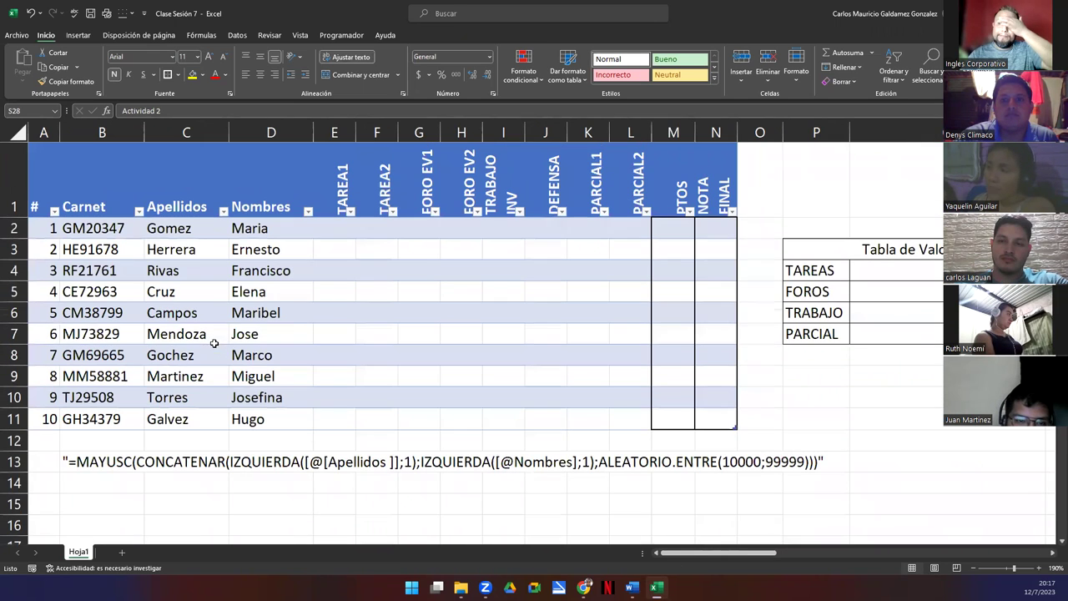
{"action": "left_click", "coordinate": [292, 320]}
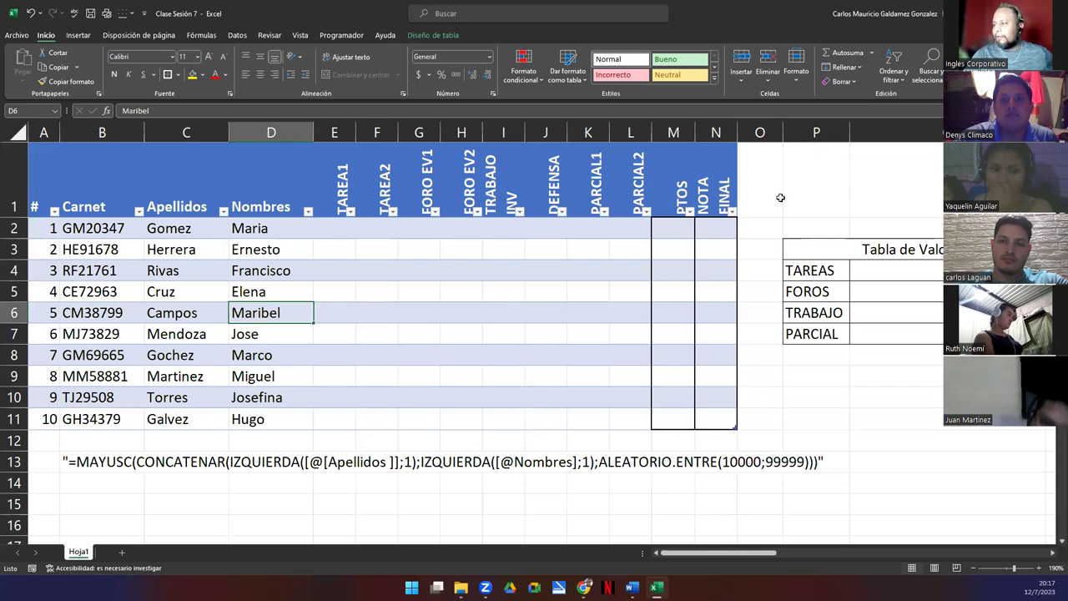
{"action": "mouse_move", "coordinate": [677, 231]}
{"action": "left_mouse_down"}
{"action": "mouse_move", "coordinate": [713, 232]}
{"action": "mouse_move", "coordinate": [670, 416]}
{"action": "left_mouse_up"}
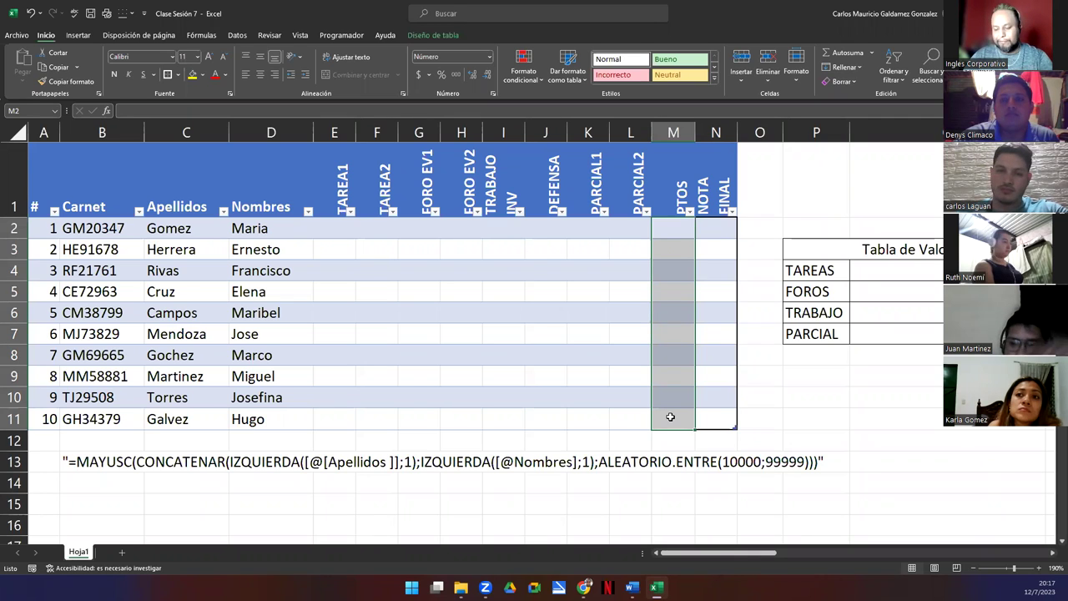
{"action": "left_click", "coordinate": [680, 224]}
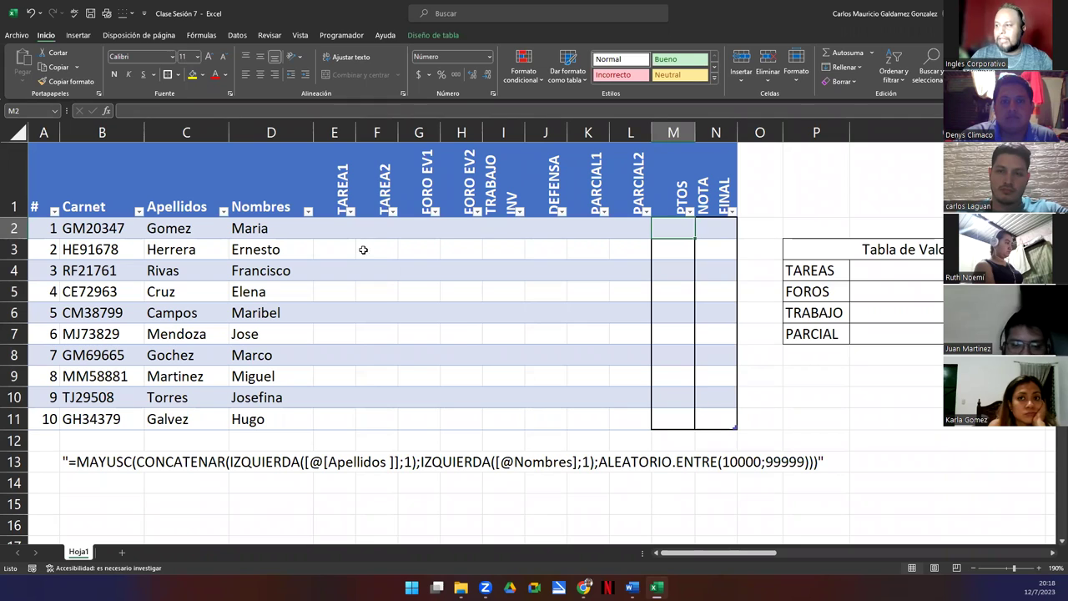
{"action": "left_click_drag", "start_coordinate": [338, 229], "coordinate": [624, 227]}
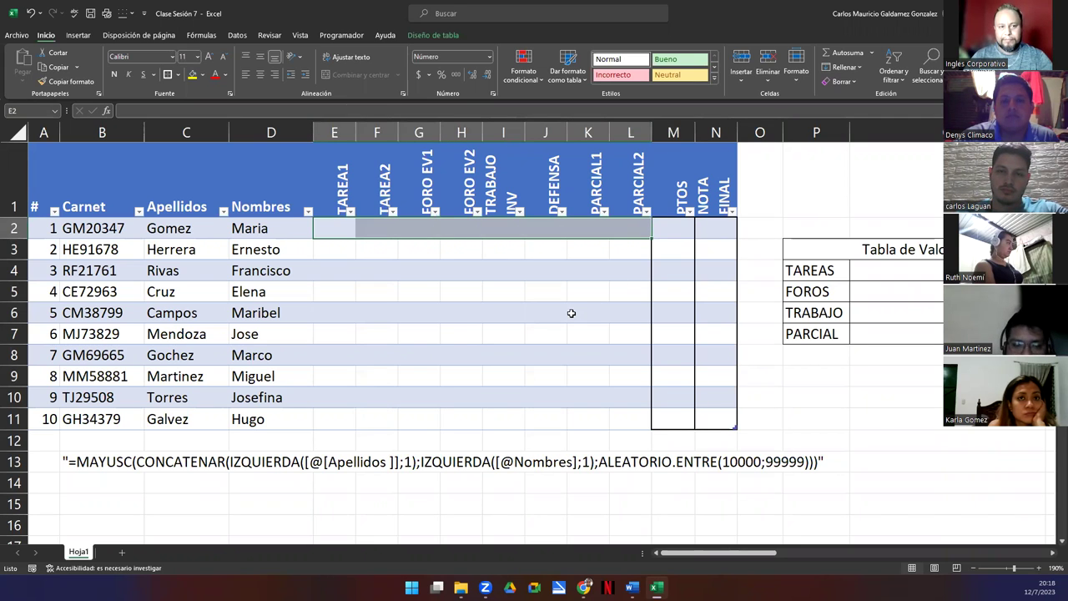
{"action": "left_click_drag", "start_coordinate": [679, 235], "coordinate": [674, 419]}
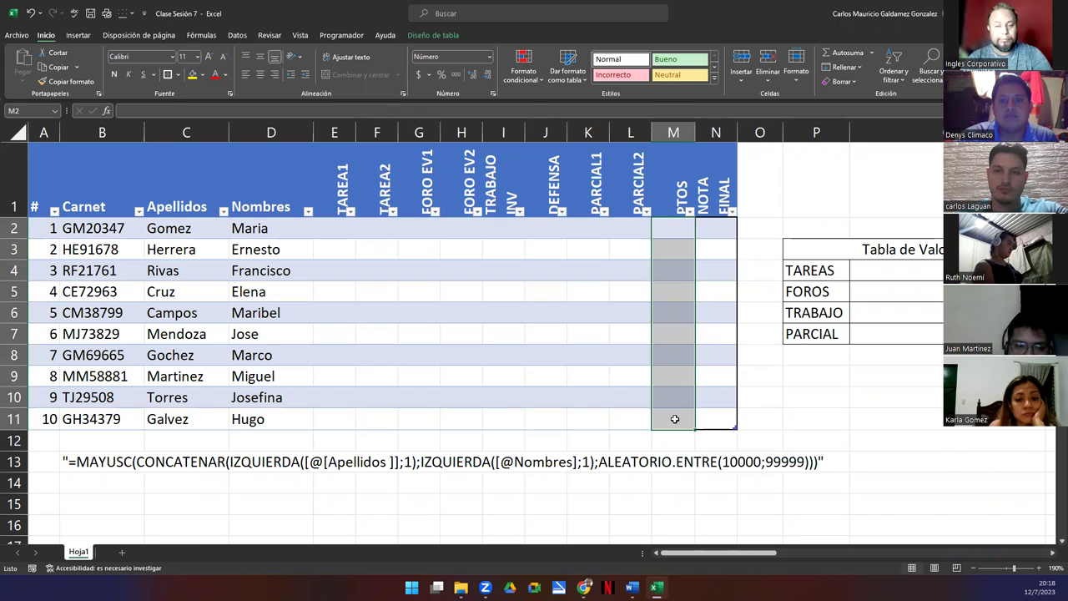
{"action": "key", "text": "Right"}
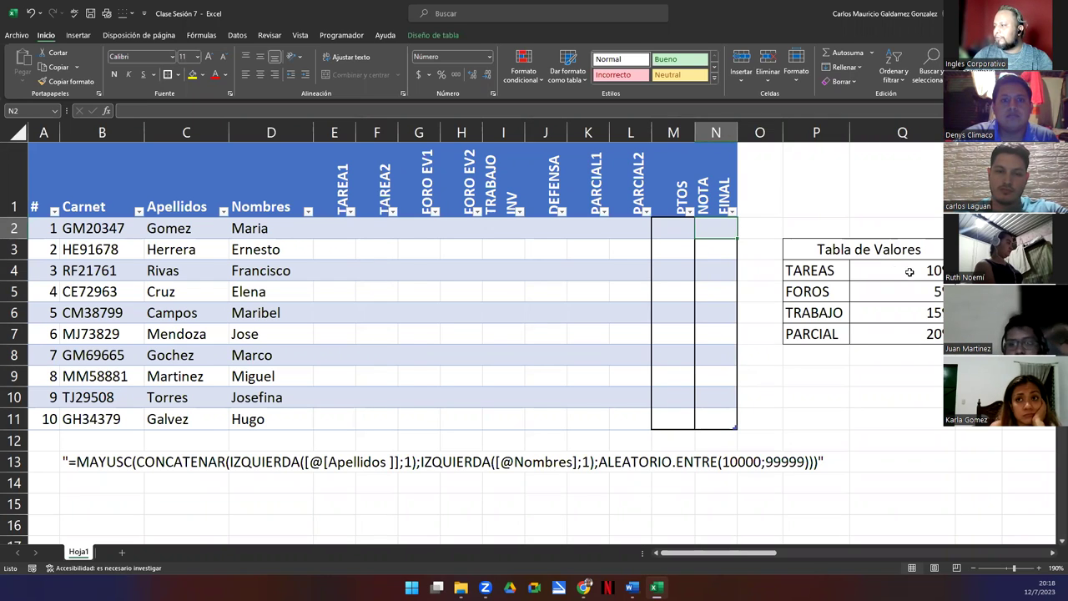
{"action": "left_click_drag", "start_coordinate": [877, 272], "coordinate": [888, 332]}
{"action": "left_click", "coordinate": [817, 276]}
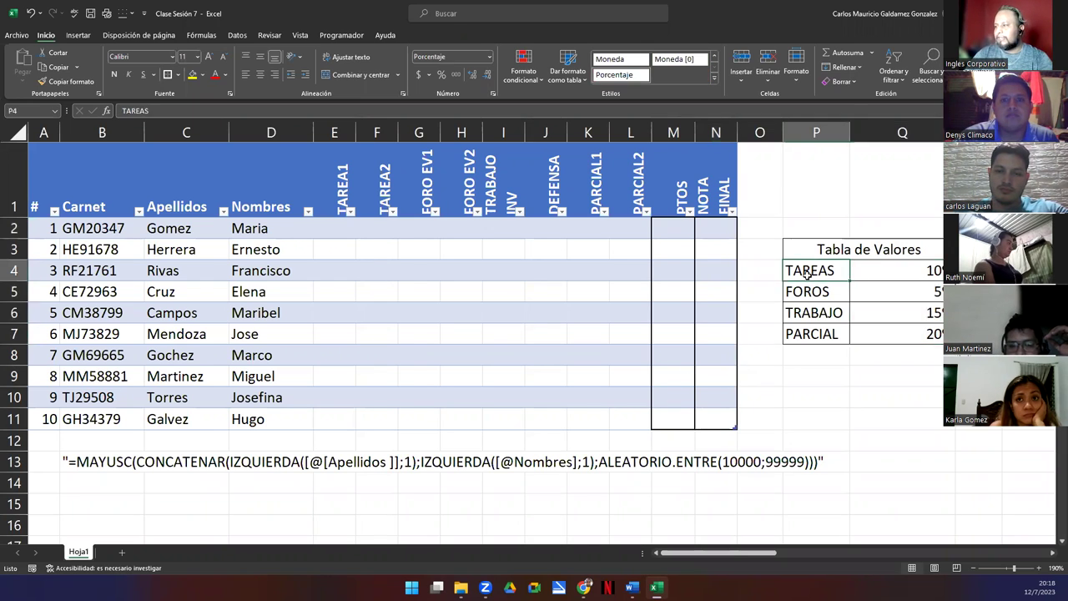
{"action": "left_click_drag", "start_coordinate": [812, 294], "coordinate": [869, 293]}
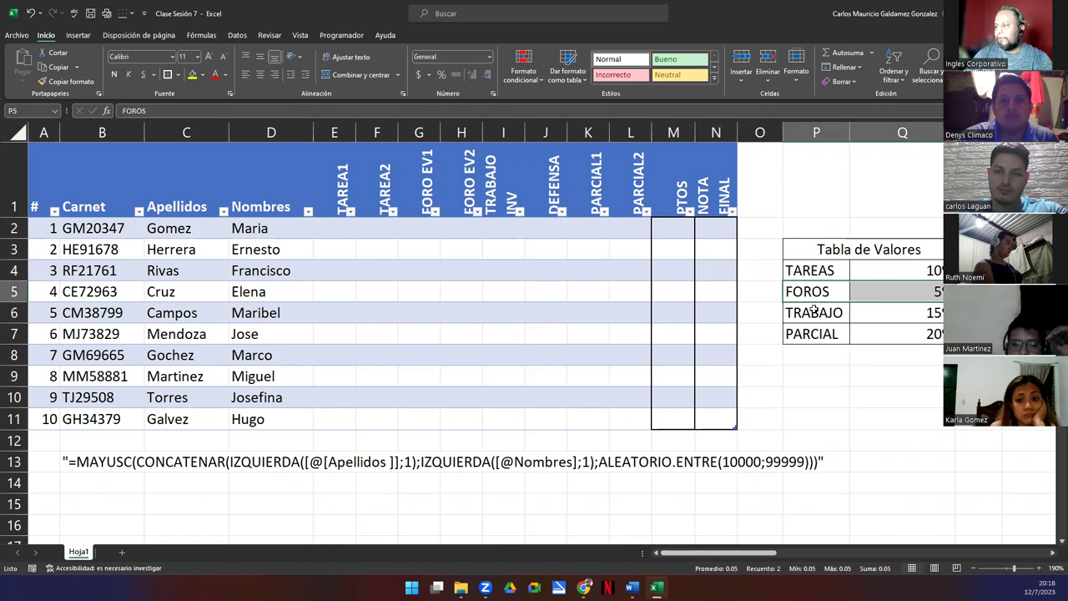
{"action": "left_click", "coordinate": [825, 334]}
{"action": "left_click", "coordinate": [880, 333], "text": "shift"}
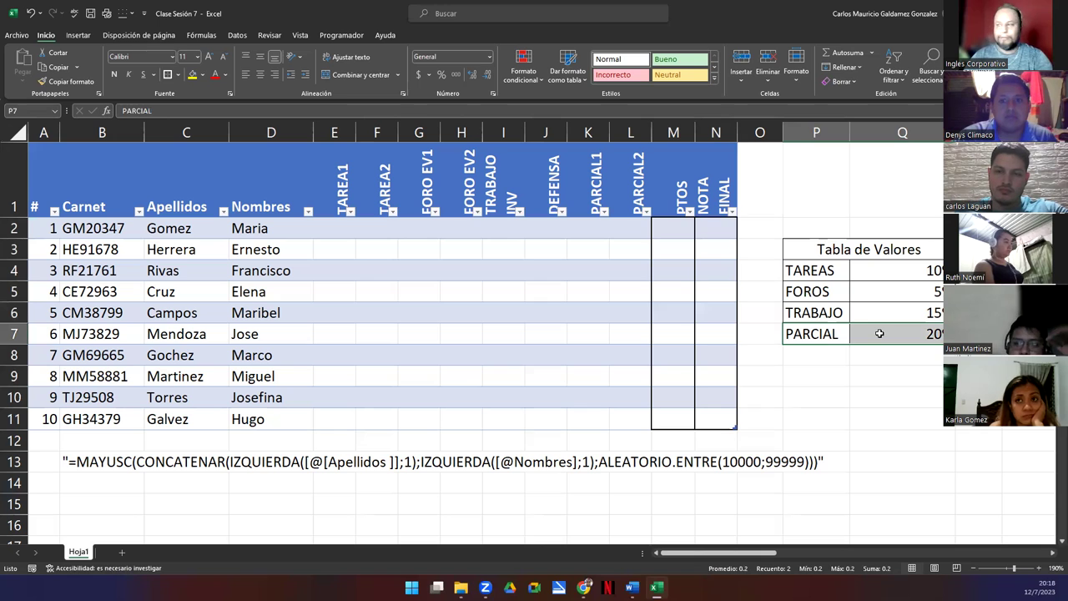
{"action": "left_click", "coordinate": [880, 333]}
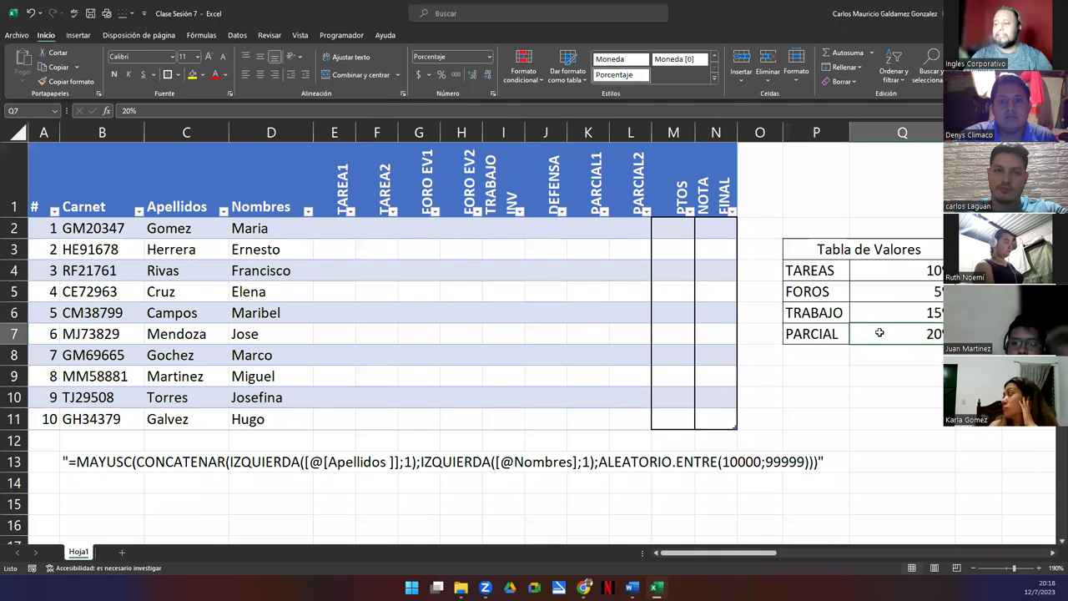
{"action": "left_click_drag", "start_coordinate": [353, 168], "coordinate": [619, 185]}
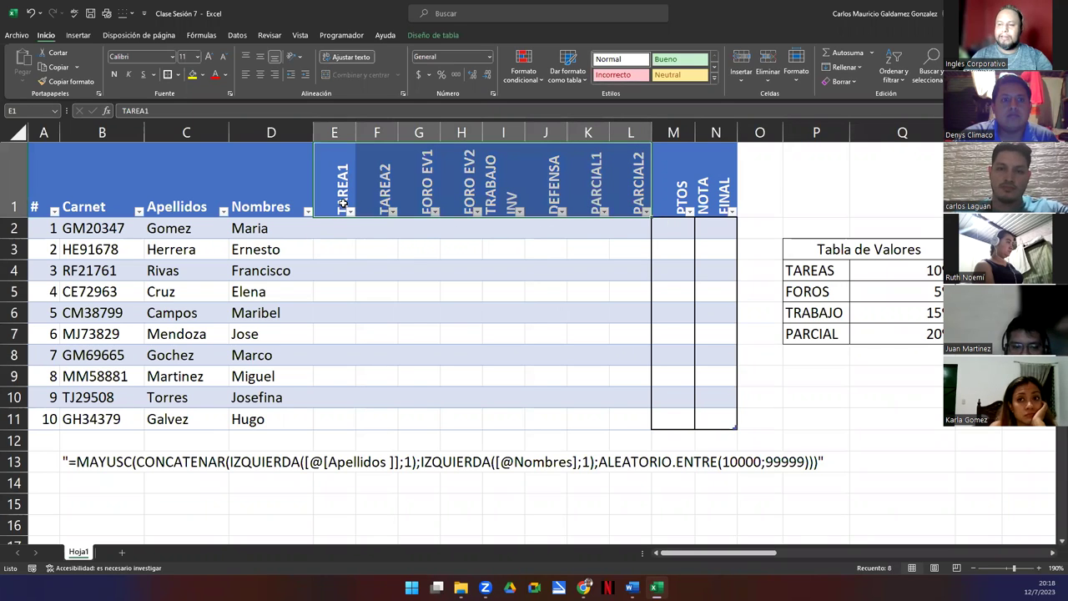
{"action": "left_click_drag", "start_coordinate": [341, 194], "coordinate": [382, 192]}
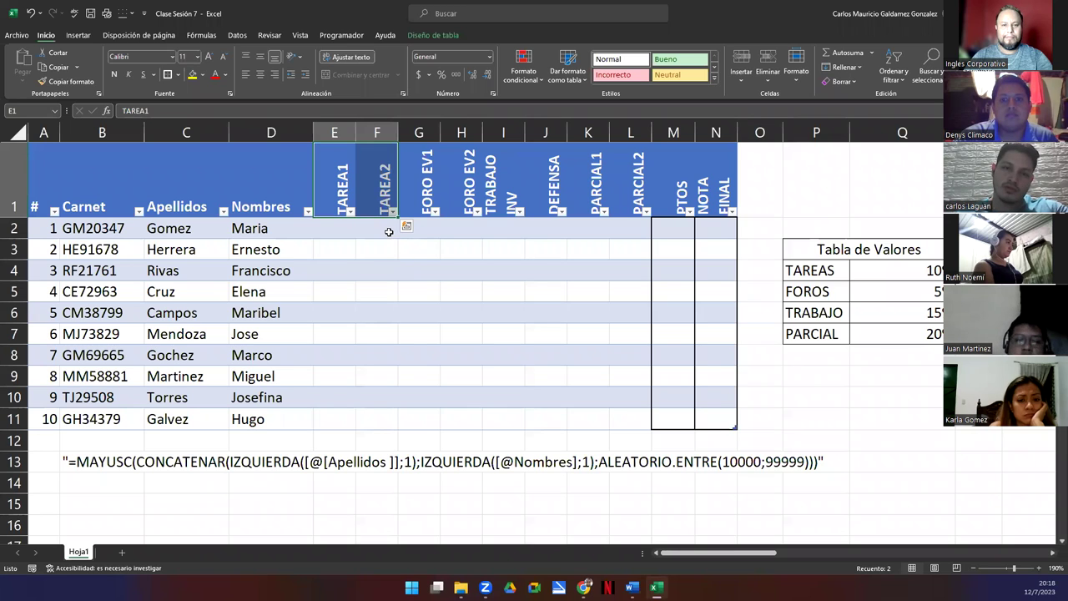
{"action": "left_click_drag", "start_coordinate": [424, 197], "coordinate": [457, 196]}
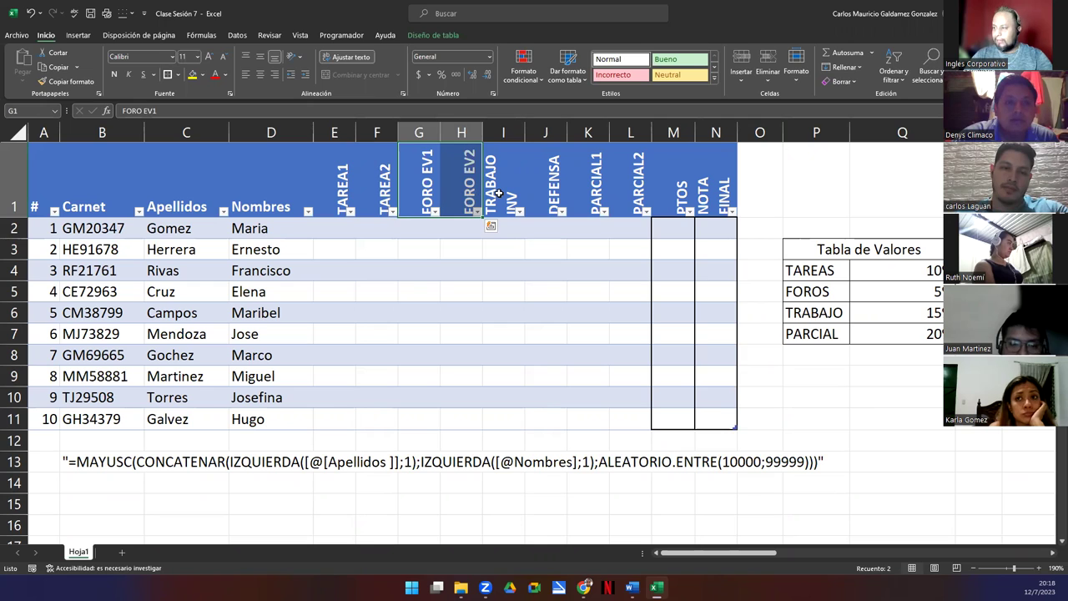
{"action": "left_click", "coordinate": [498, 193]}
{"action": "left_click_drag", "start_coordinate": [499, 194], "coordinate": [549, 192]}
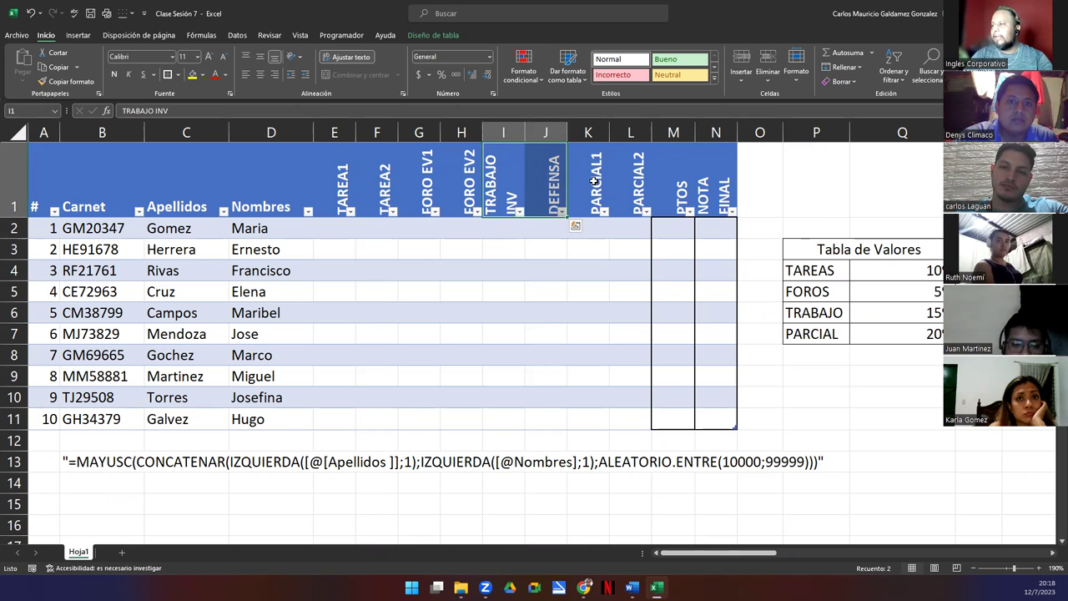
{"action": "left_click_drag", "start_coordinate": [595, 181], "coordinate": [641, 183]}
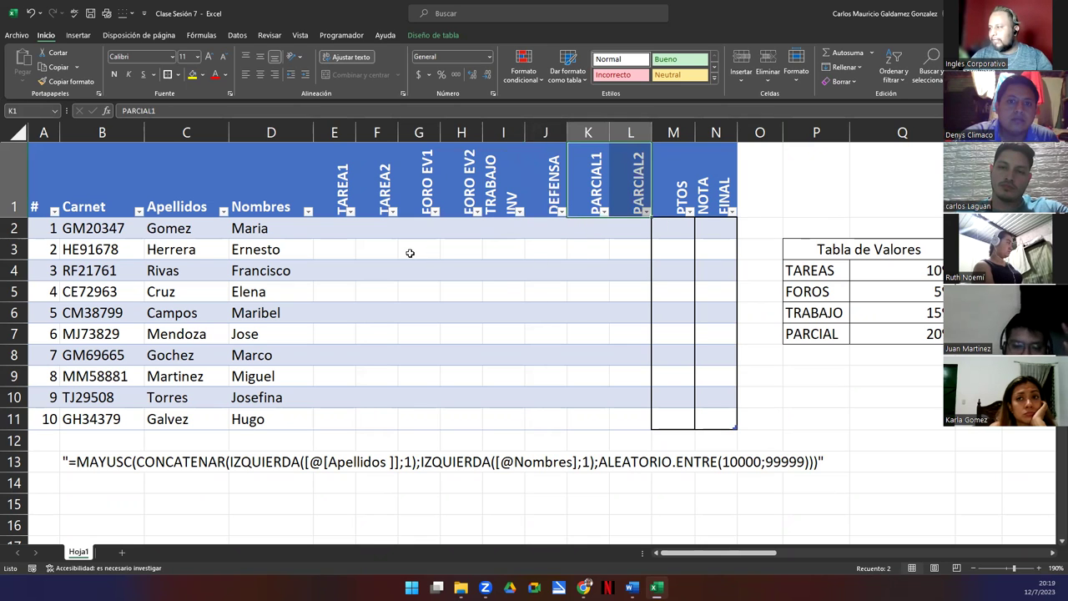
{"action": "left_click_drag", "start_coordinate": [336, 189], "coordinate": [376, 192]}
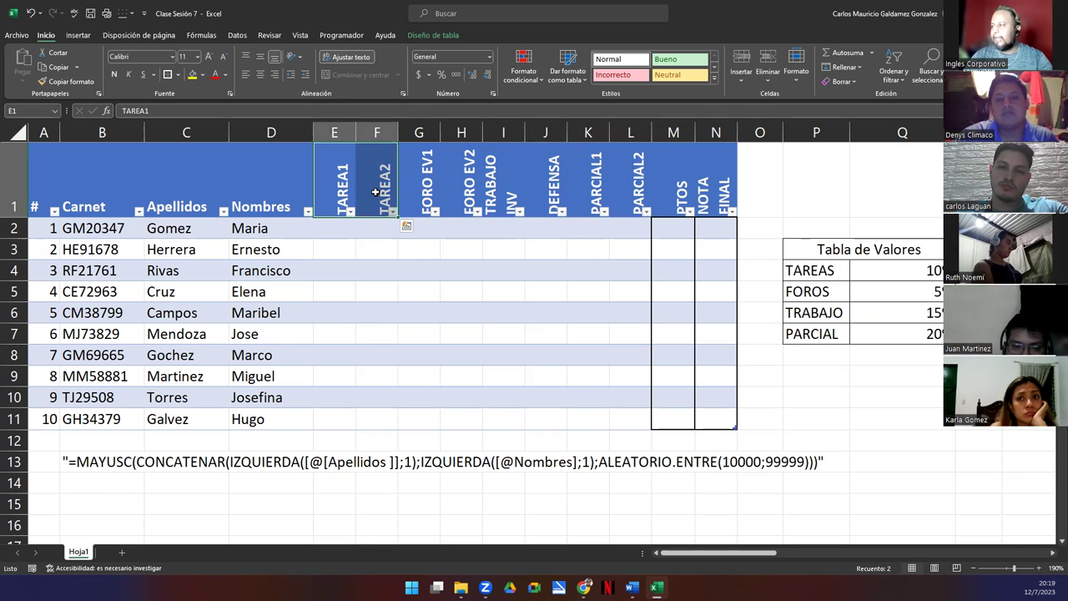
{"action": "left_click_drag", "start_coordinate": [419, 192], "coordinate": [547, 194]}
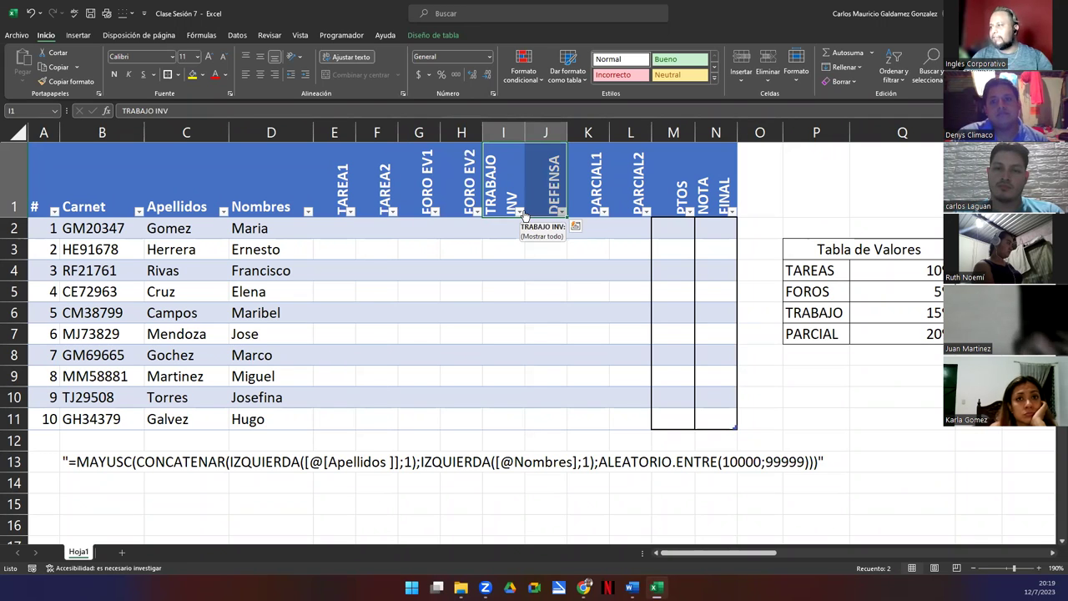
{"action": "left_click_drag", "start_coordinate": [594, 202], "coordinate": [625, 204]}
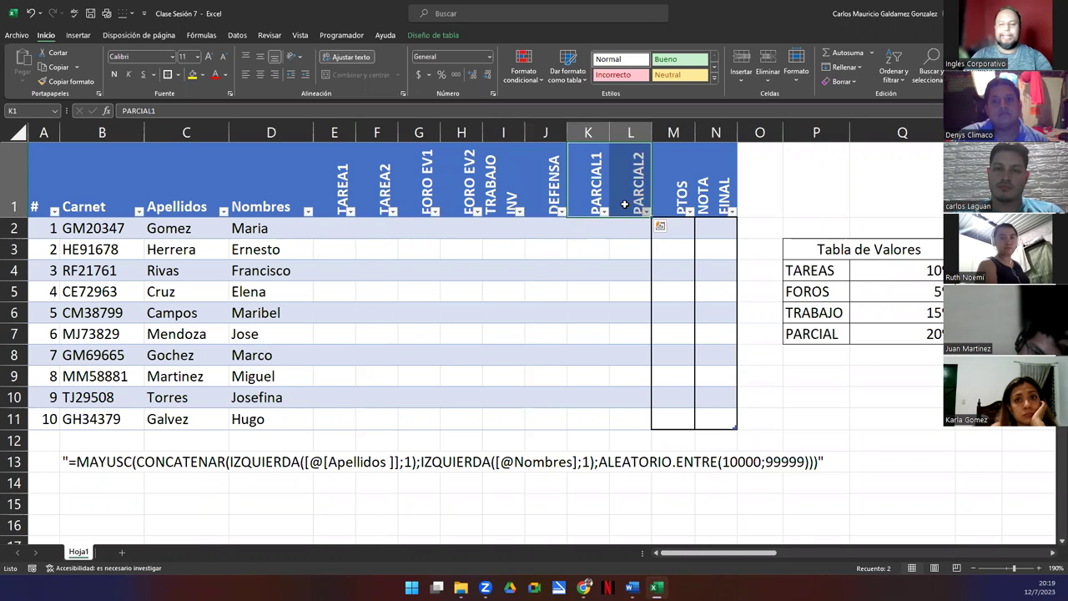
{"action": "left_click_drag", "start_coordinate": [586, 195], "coordinate": [617, 194]}
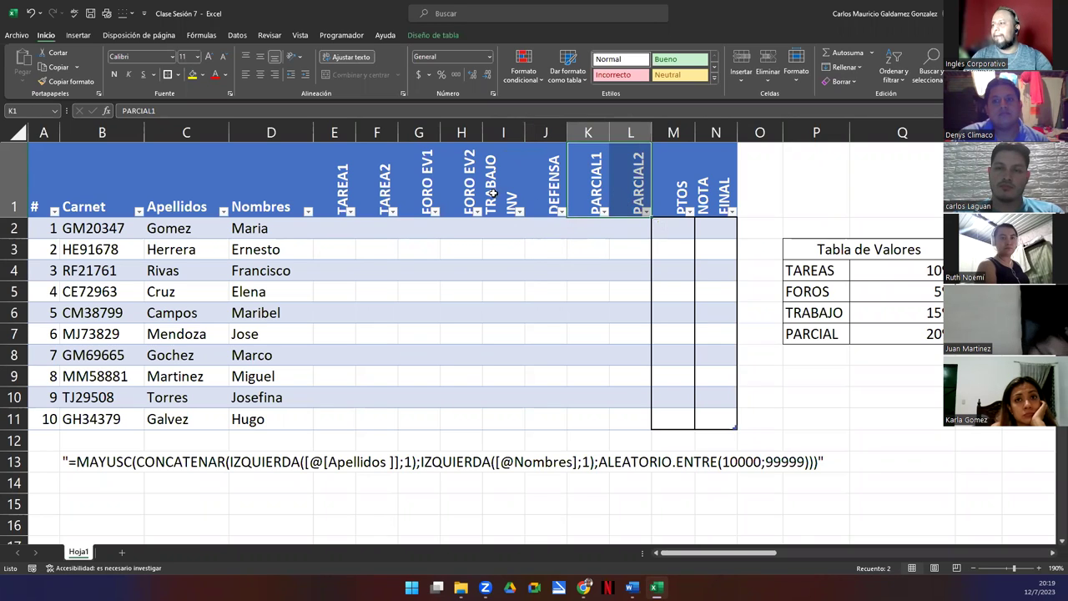
{"action": "left_click_drag", "start_coordinate": [494, 194], "coordinate": [549, 199]}
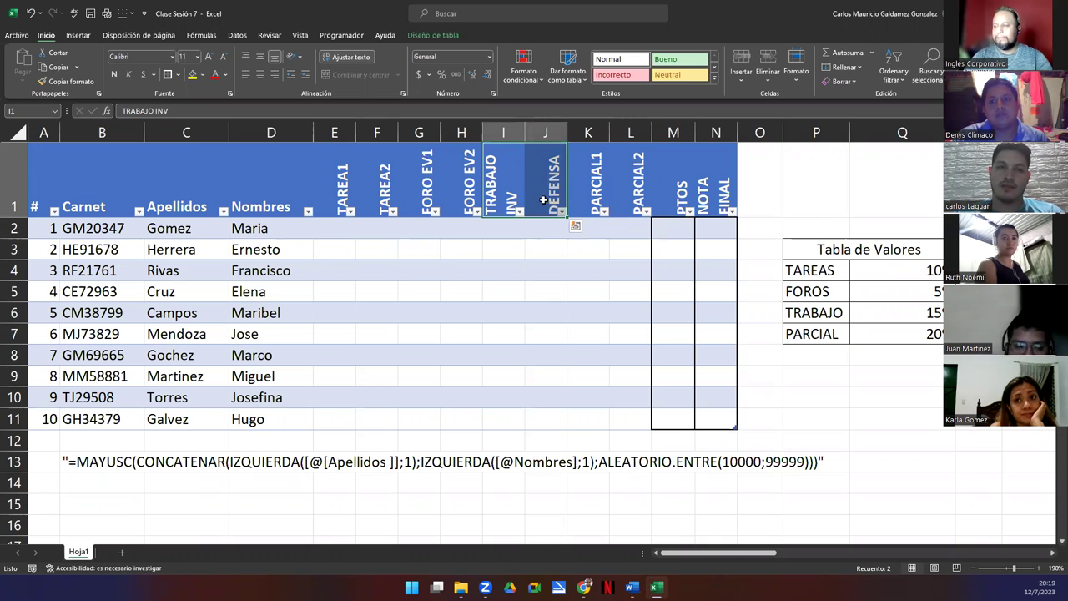
{"action": "left_click_drag", "start_coordinate": [420, 185], "coordinate": [466, 189]}
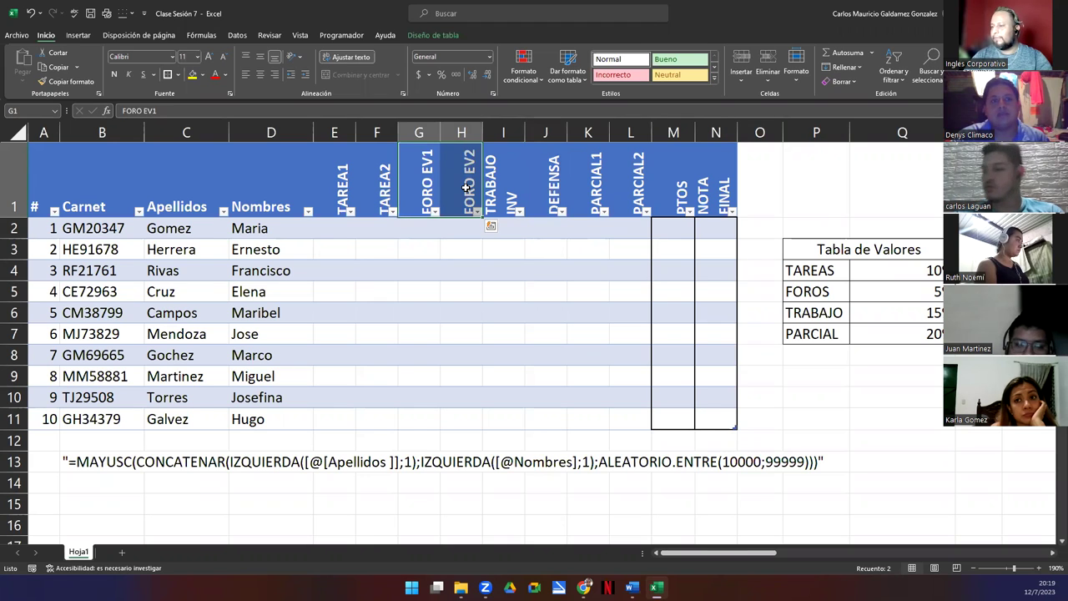
{"action": "left_click_drag", "start_coordinate": [338, 191], "coordinate": [373, 205]}
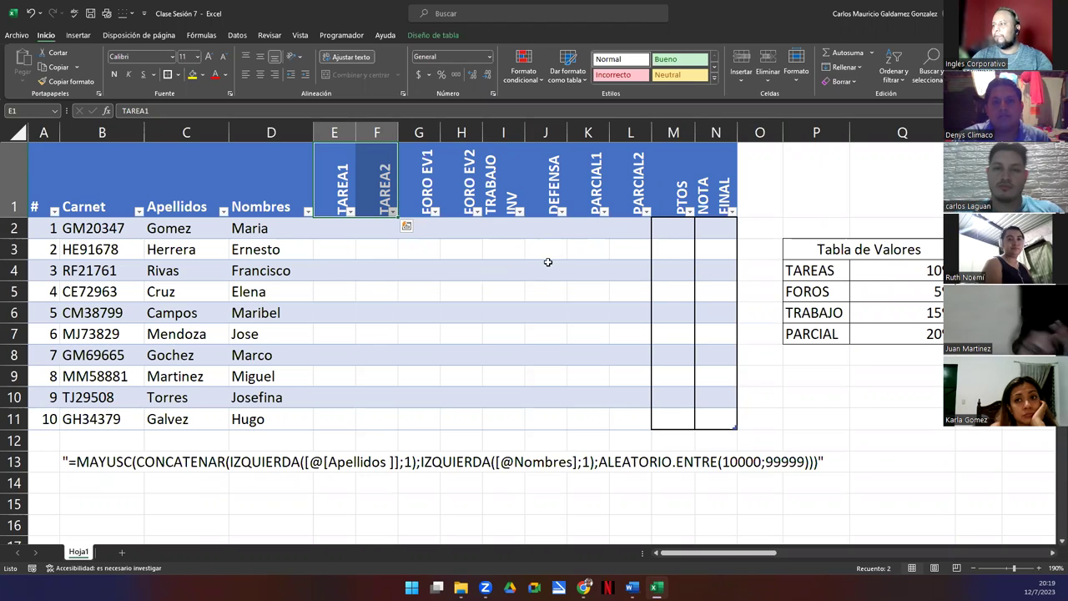
{"action": "left_click", "coordinate": [707, 232]}
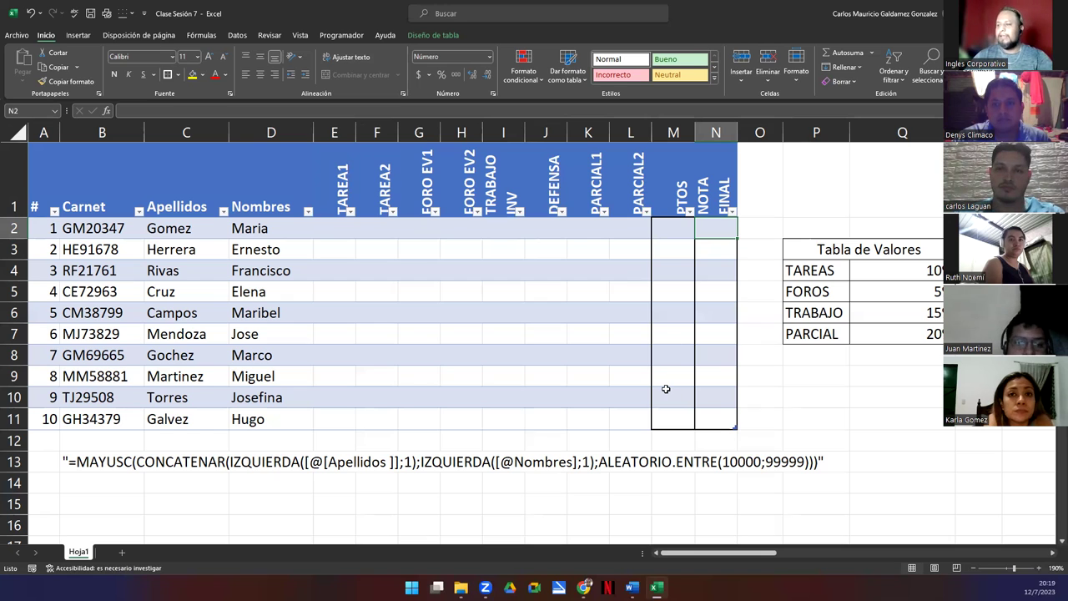
{"action": "type", "text": "="}
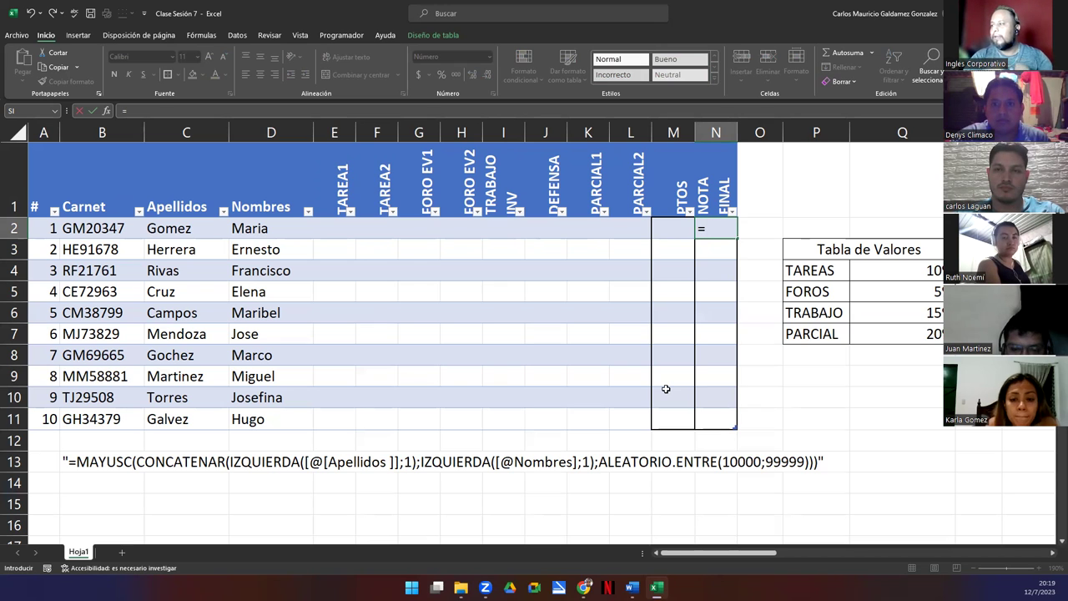
{"action": "left_click", "coordinate": [333, 236]}
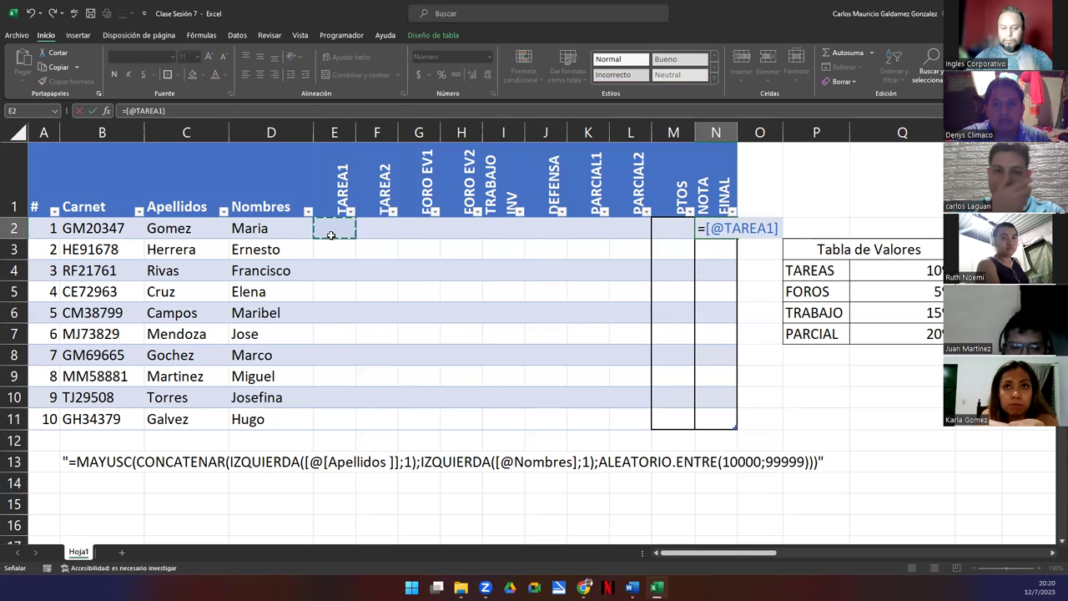
{"action": "type", "text": "*"}
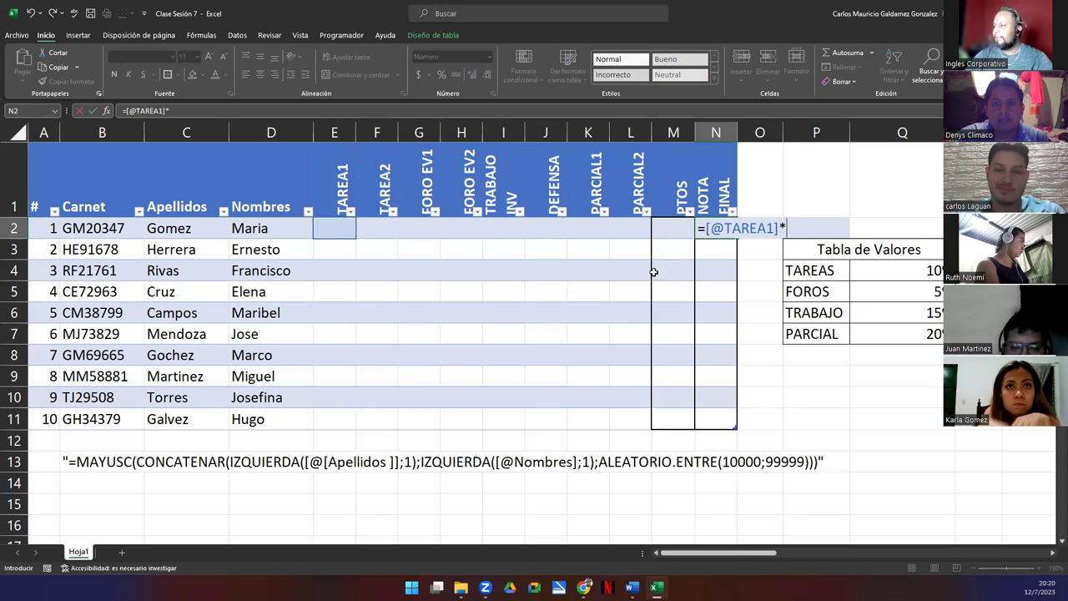
{"action": "left_click", "coordinate": [869, 273]}
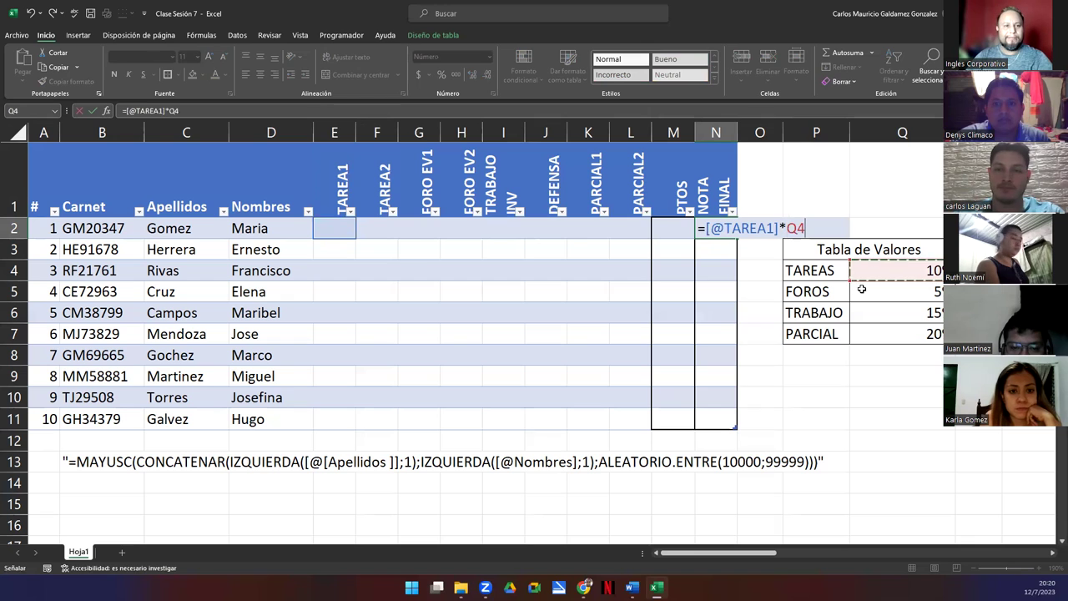
{"action": "key", "text": "F4"}
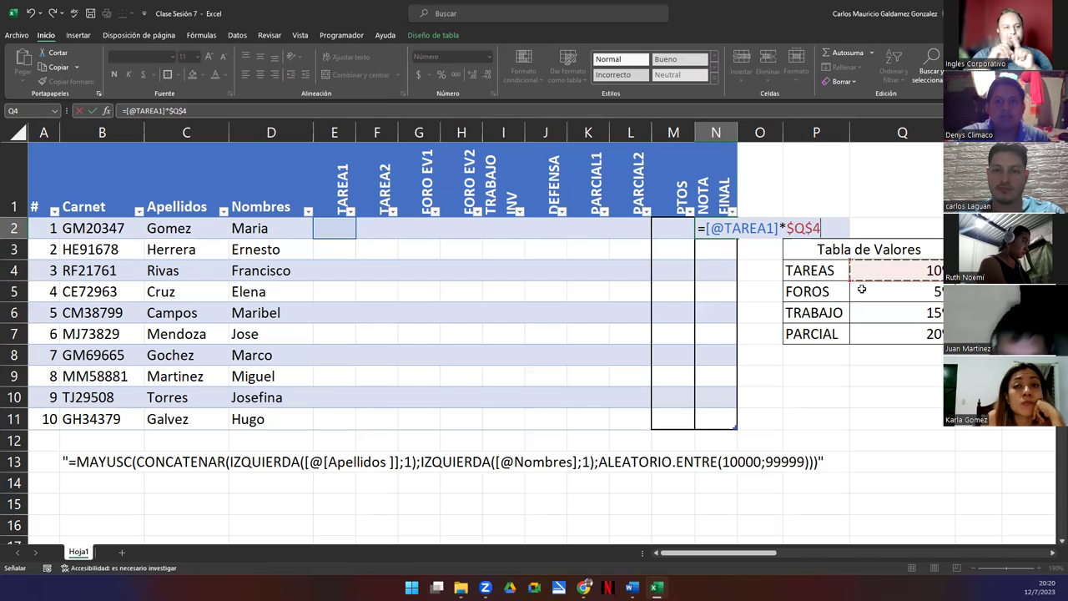
{"action": "type", "text": "+[@TAREA2"}
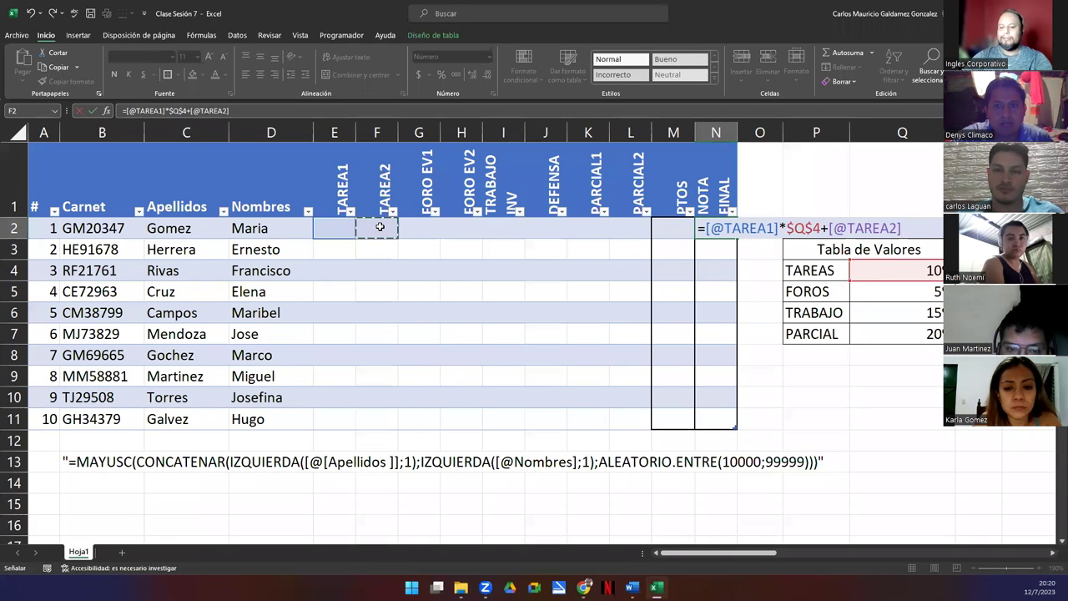
{"action": "type", "text": "*"}
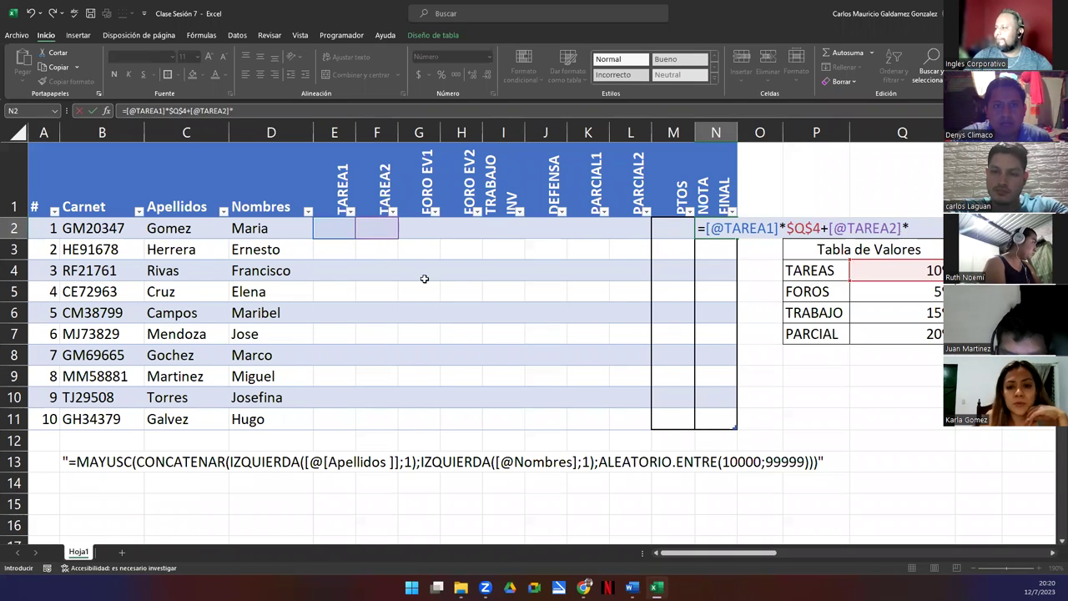
{"action": "left_click", "coordinate": [880, 268]}
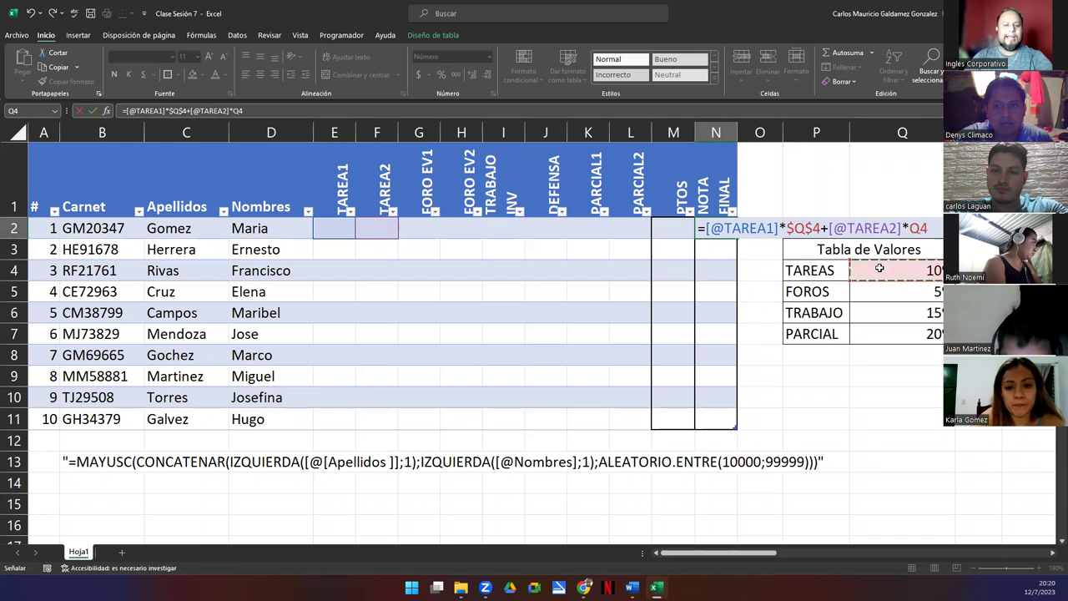
{"action": "key", "text": "F4"}
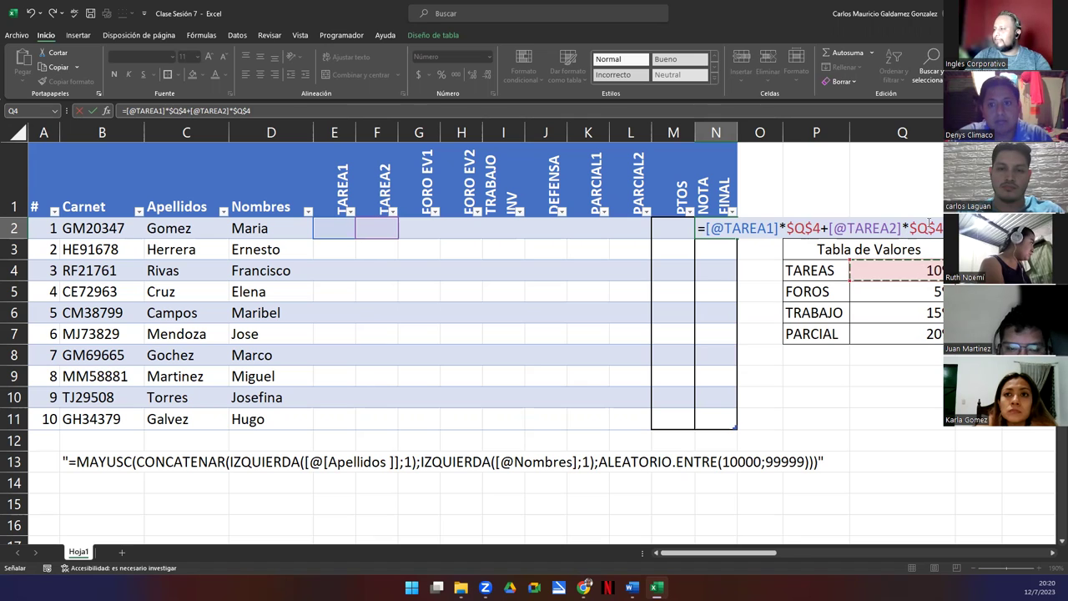
{"action": "key", "text": "F2"}
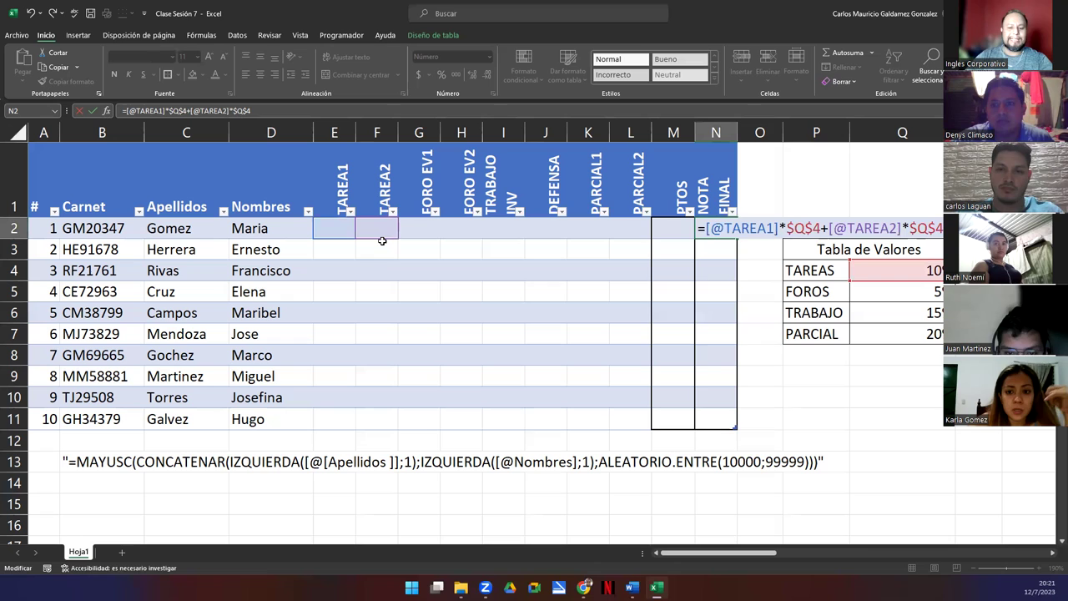
Add the FORO EV1 score times the absolute FOROS weight $Q$5 to the N2 formula.
{"action": "type", "text": "+"}
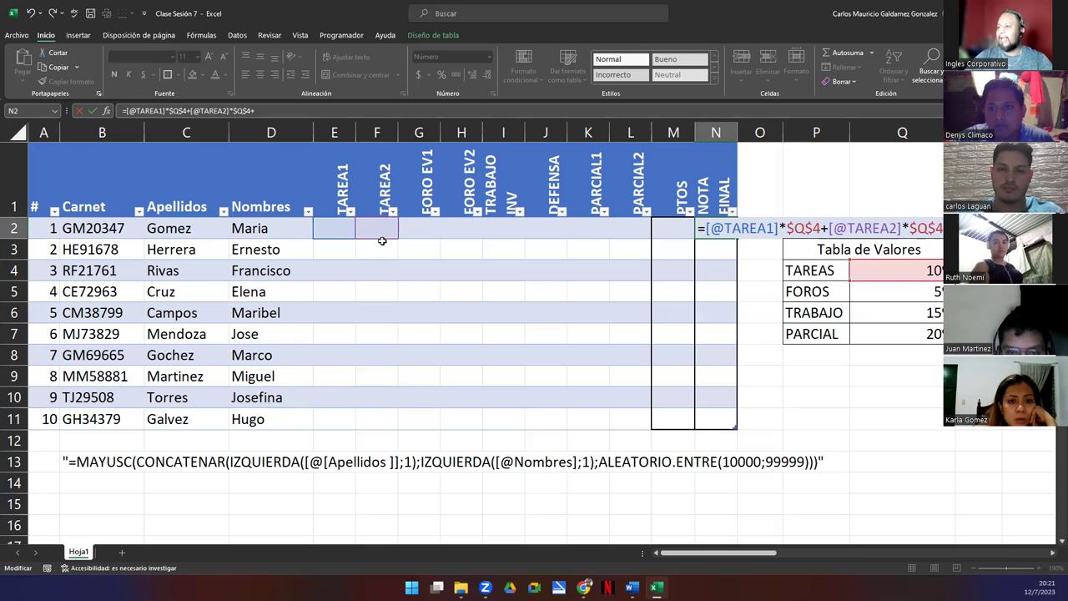
{"action": "left_click", "coordinate": [424, 230]}
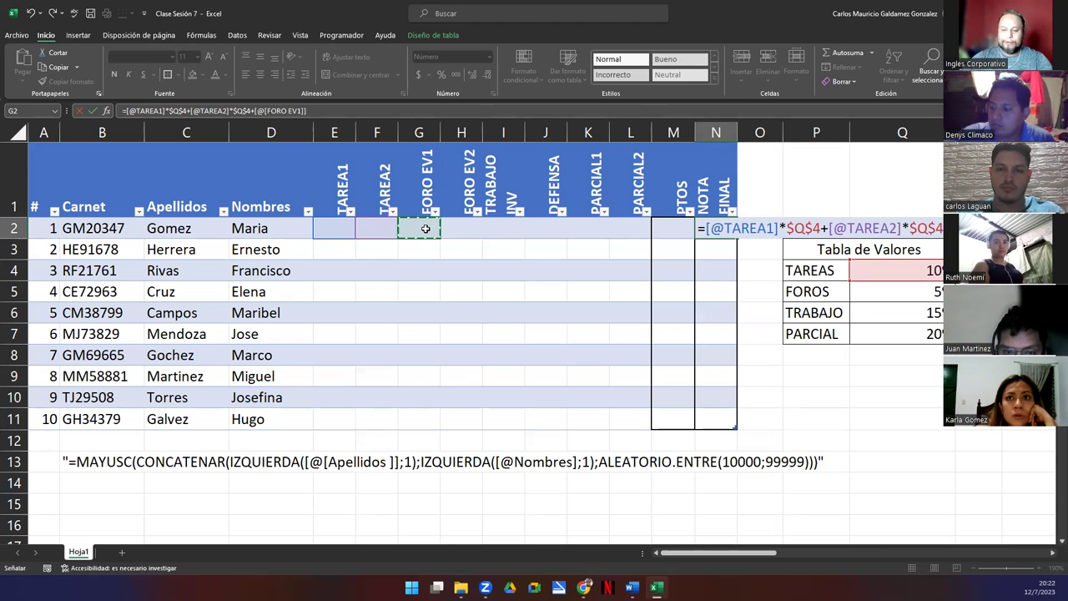
{"action": "type", "text": "*"}
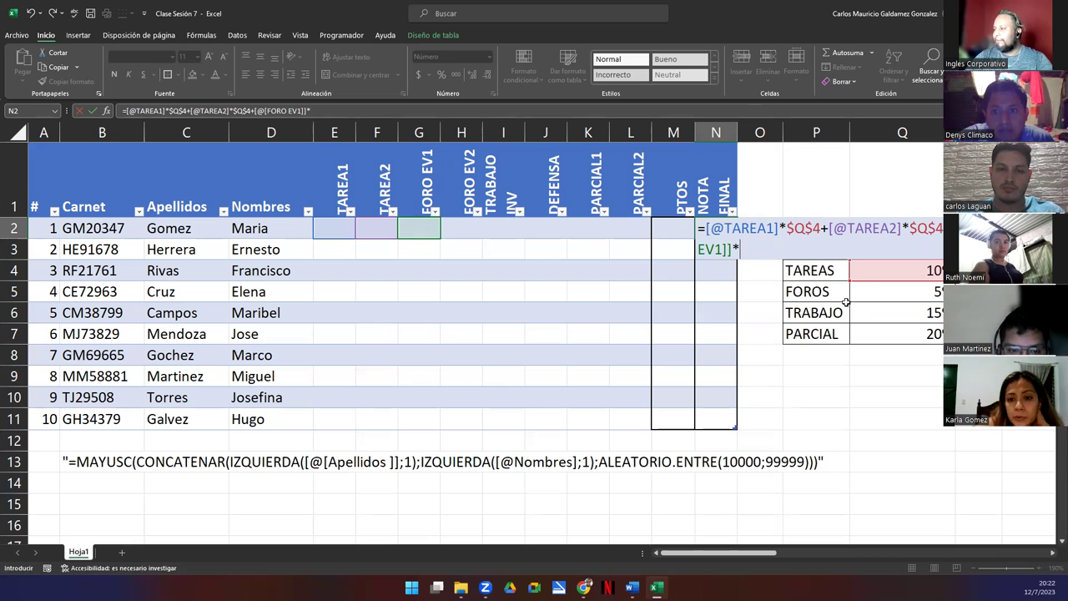
{"action": "left_click", "coordinate": [866, 293]}
{"action": "key", "text": "F4"}
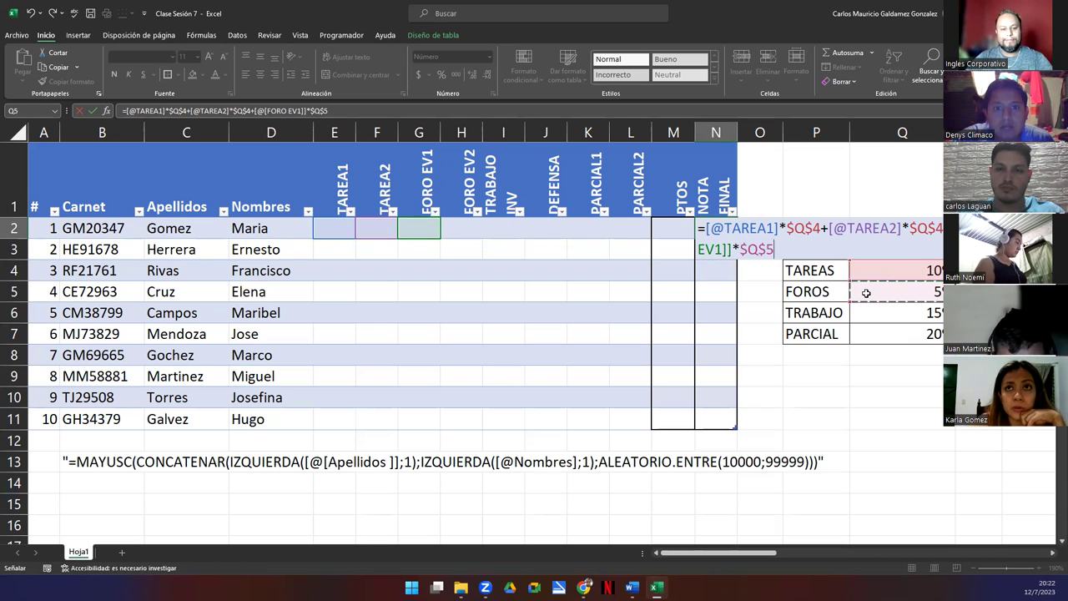
Add the FORO EV2 score times $Q$5 as well, weighting both forums by 5%.
{"action": "type", "text": "+"}
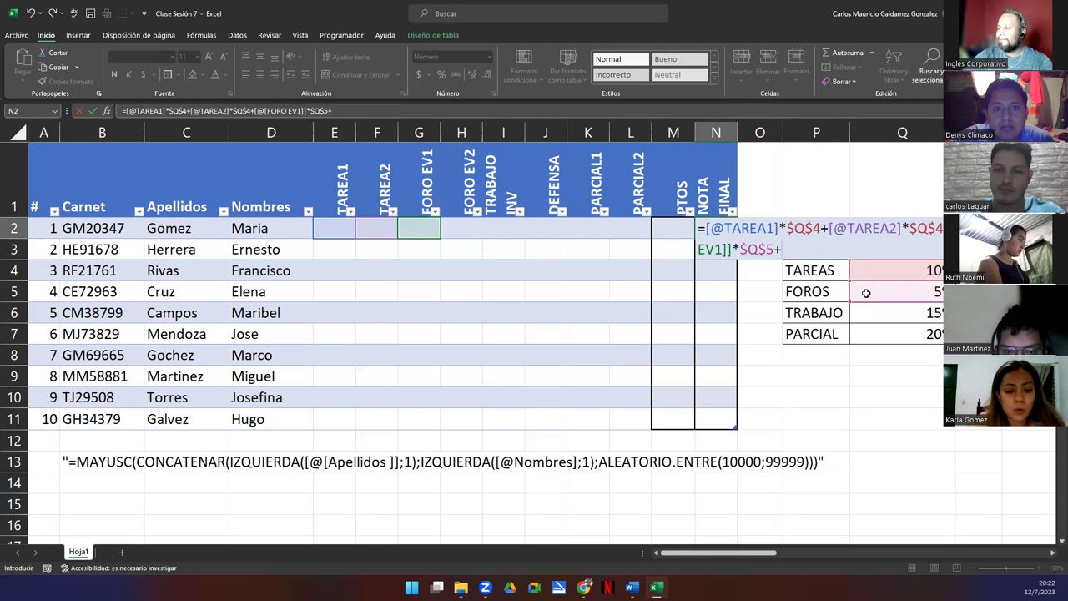
{"action": "left_click", "coordinate": [469, 227]}
{"action": "type", "text": "*"}
{"action": "left_click", "coordinate": [900, 291]}
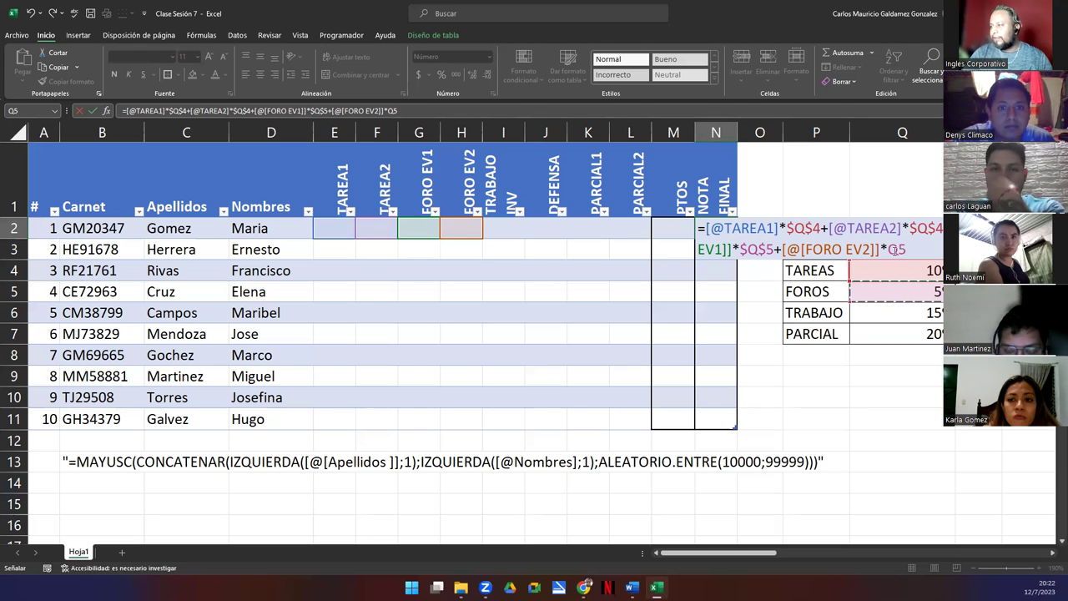
{"action": "left_click", "coordinate": [894, 250]}
{"action": "key", "text": "F4"}
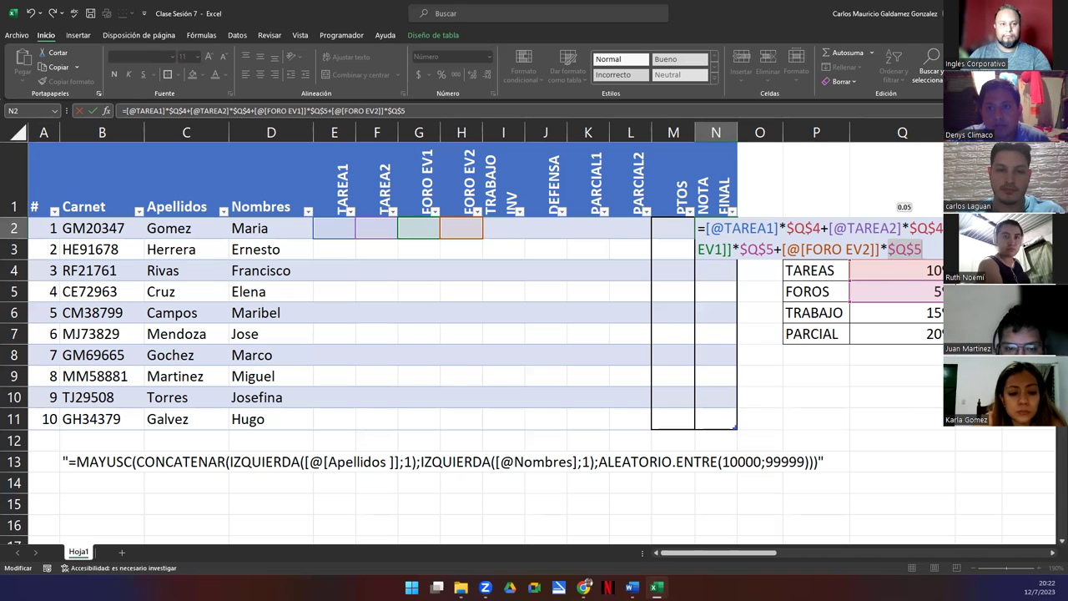
{"action": "key", "text": "alt+Tab"}
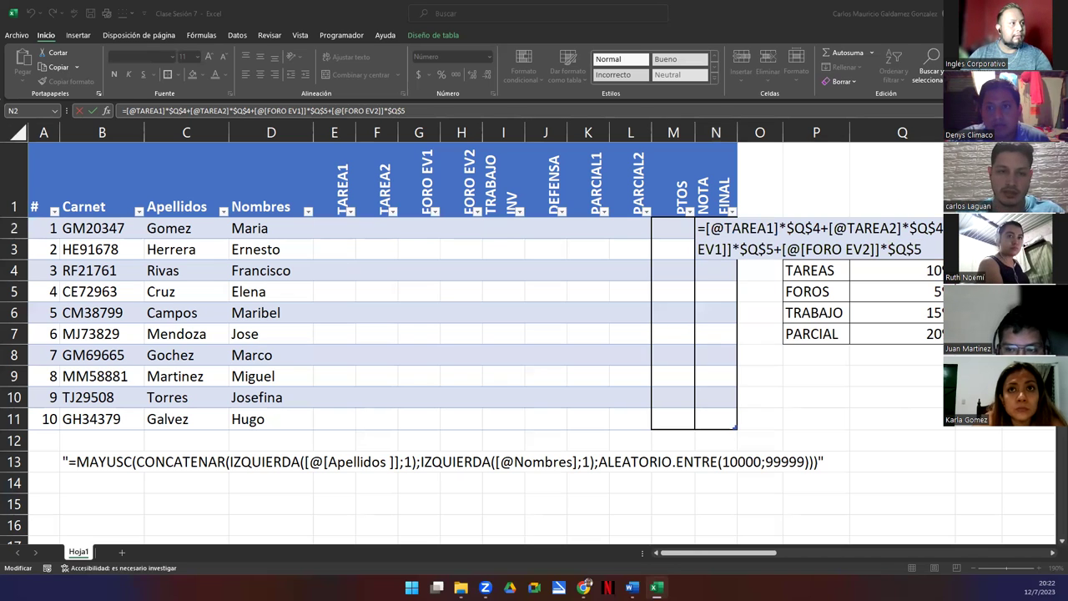
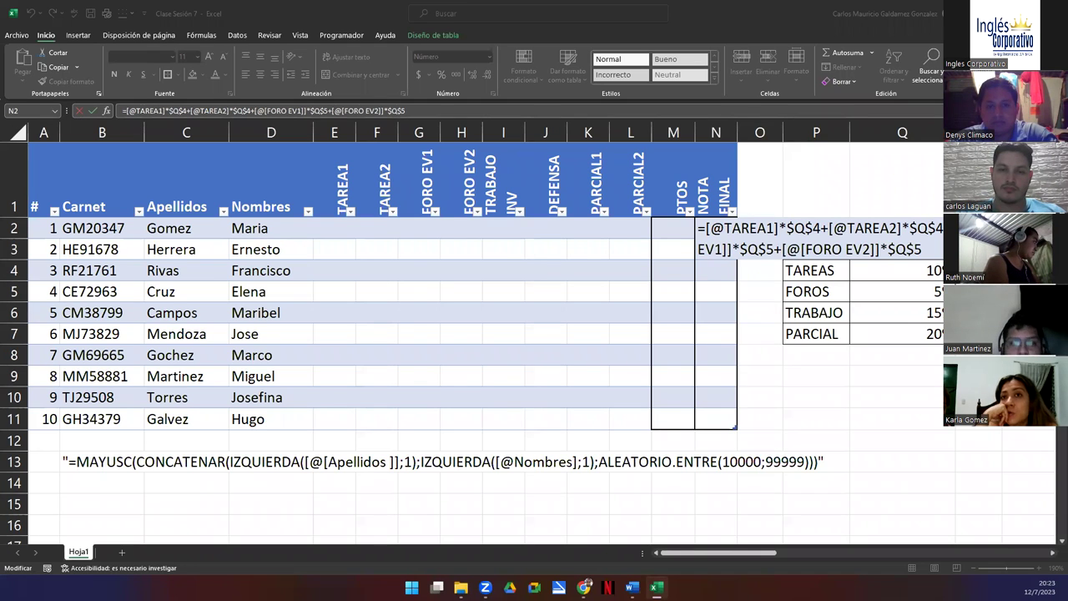
Return to the N2 formula, fix its stray ending and weight the last term by $Q$5.
{"action": "left_click", "coordinate": [934, 251]}
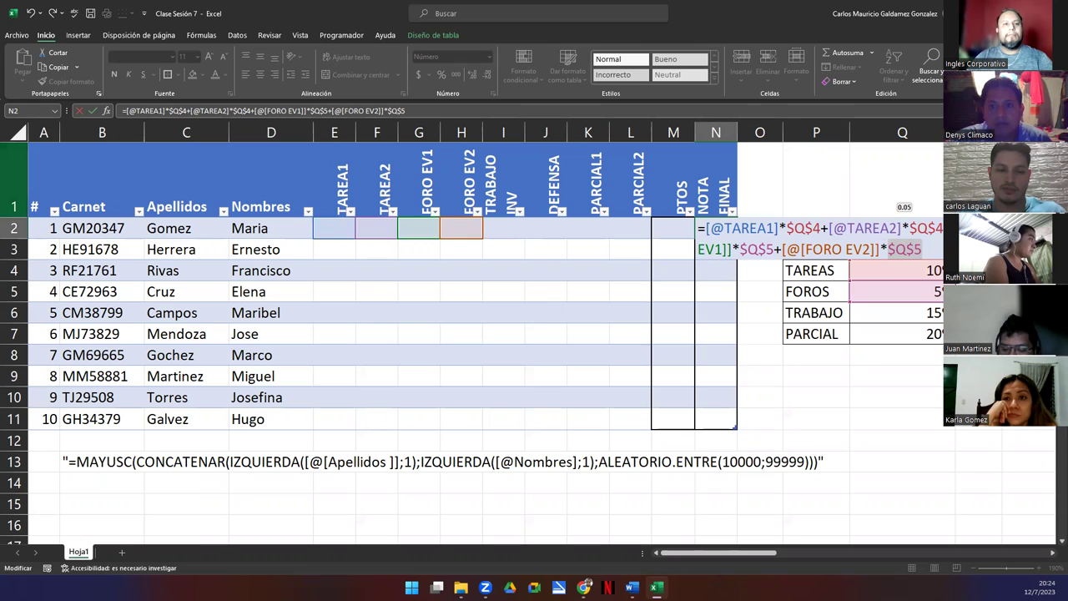
{"action": "key", "text": "alt+Tab"}
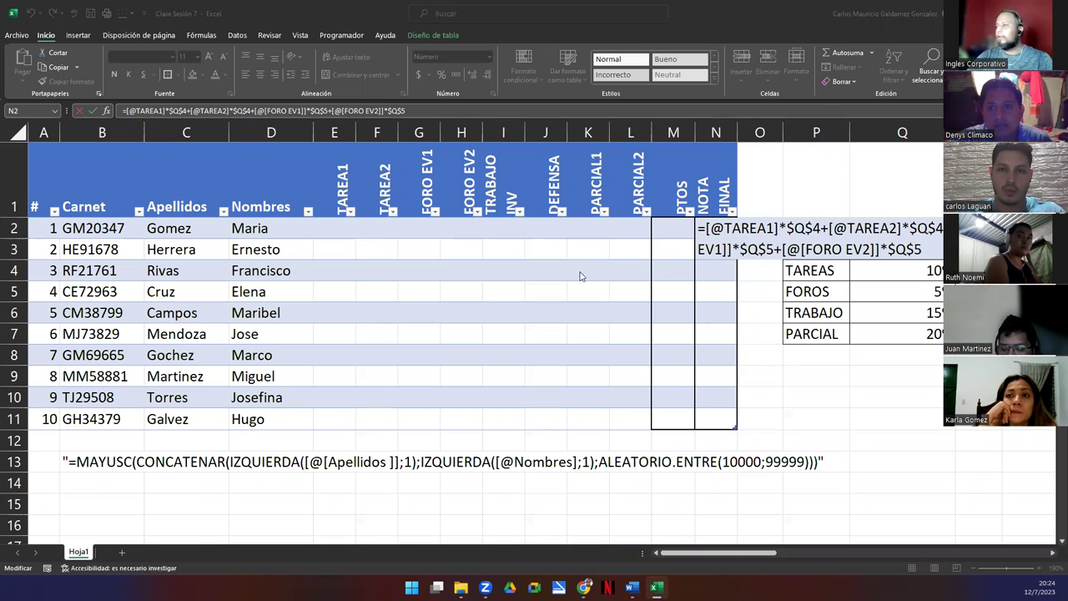
{"action": "left_click", "coordinate": [930, 249]}
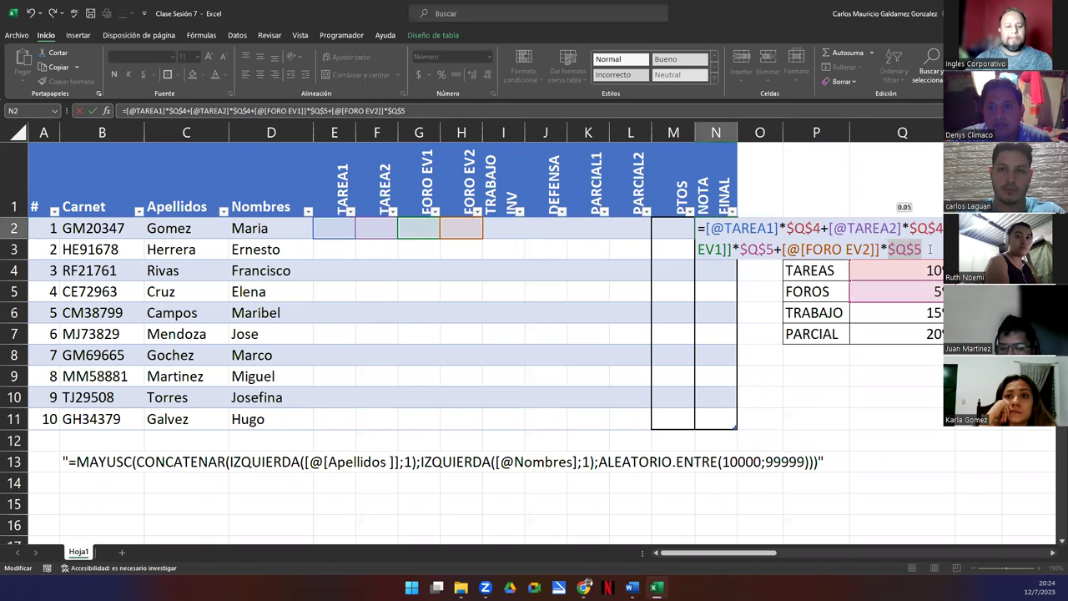
{"action": "type", "text": "+"}
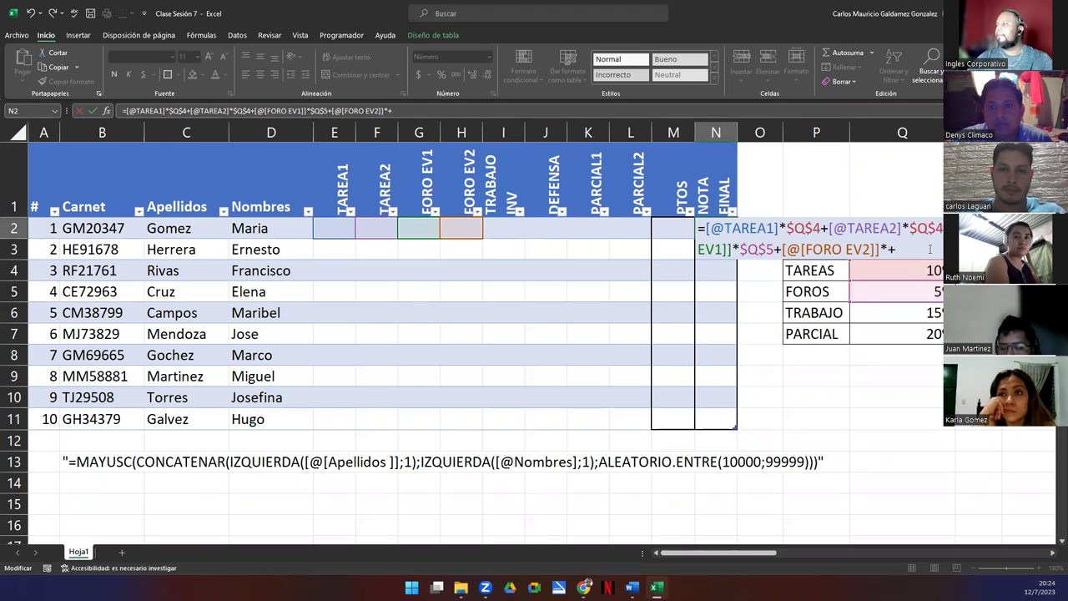
{"action": "key", "text": "BackSpace"}
{"action": "key", "text": "BackSpace"}
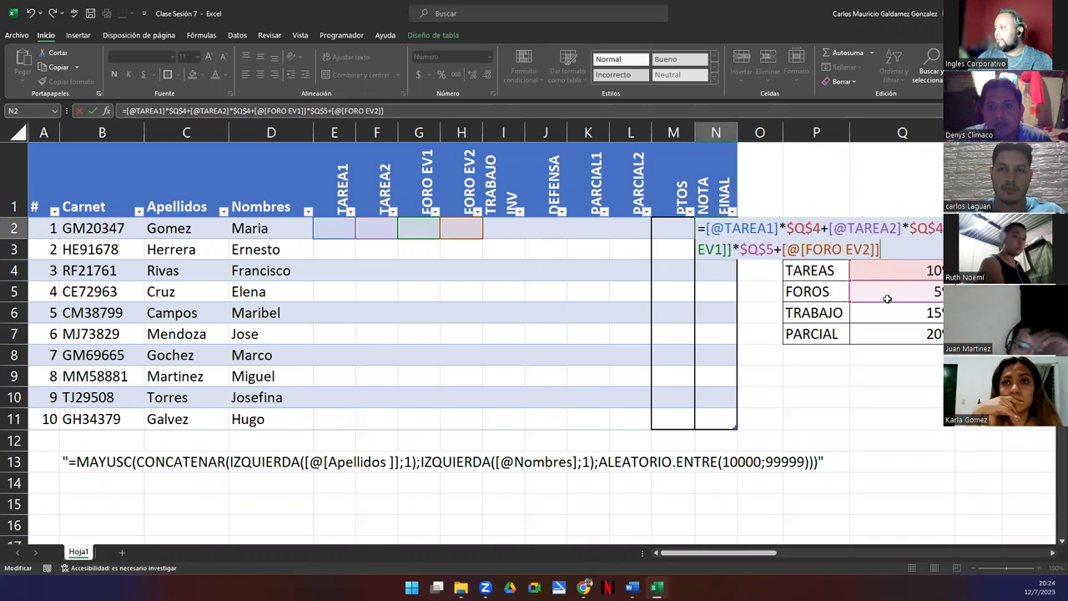
{"action": "type", "text": "*$Q$5"}
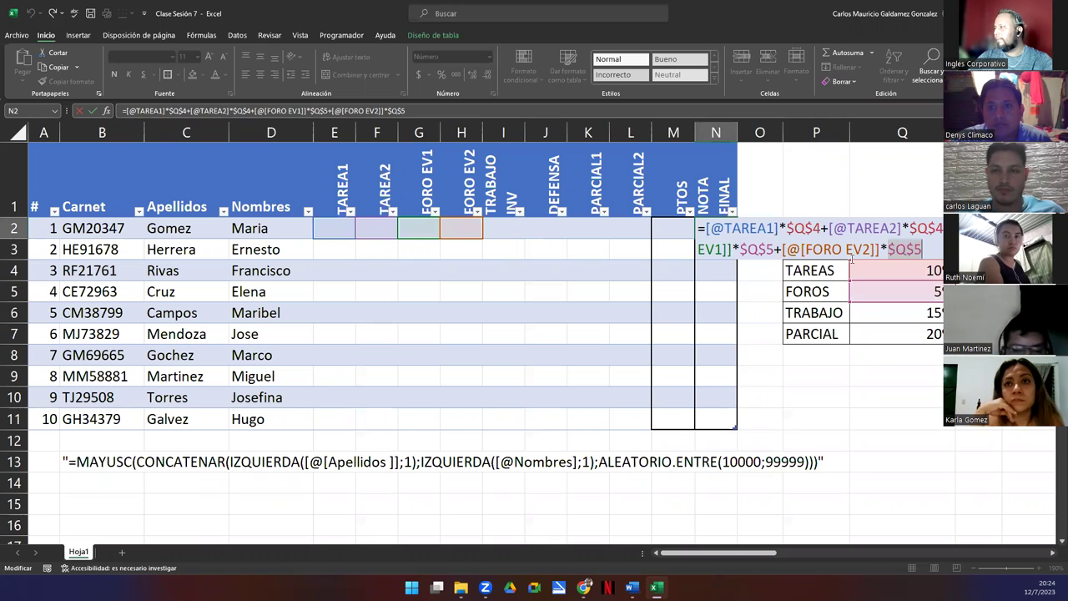
{"action": "type", "text": "+"}
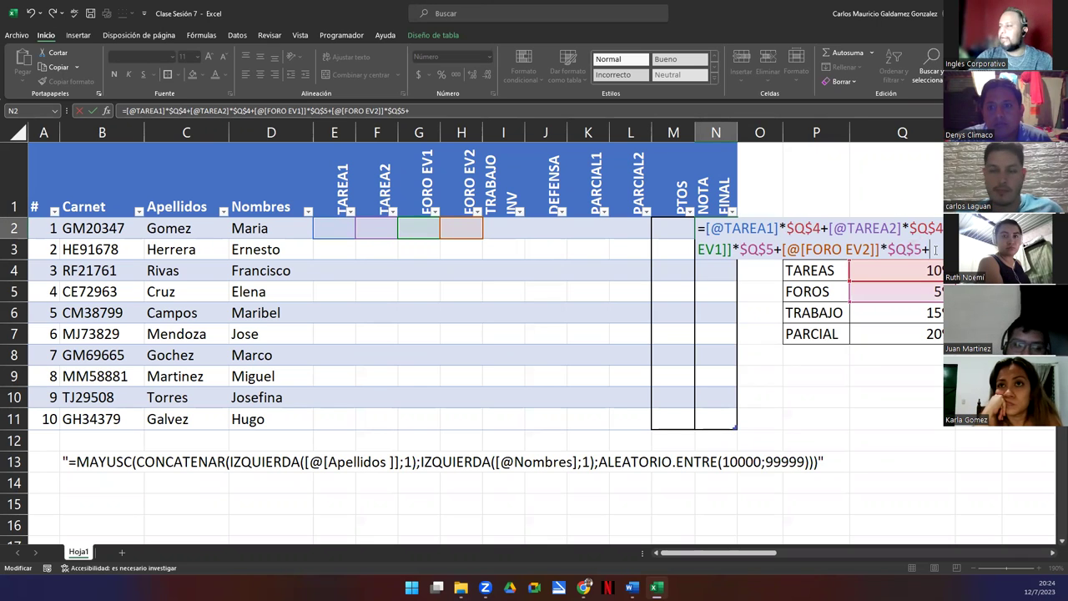
Append TRABAJO INV and DEFENSA, each multiplied by the absolute $Q$6 weight.
{"action": "left_click", "coordinate": [498, 230]}
{"action": "type", "text": "*"}
{"action": "left_click", "coordinate": [905, 310]}
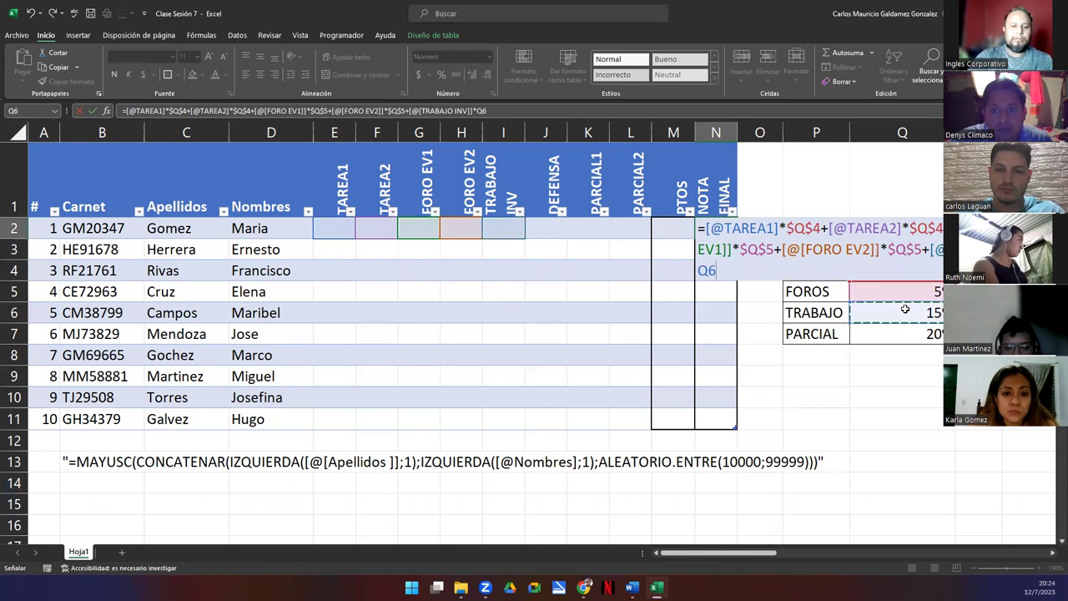
{"action": "key", "text": "F4"}
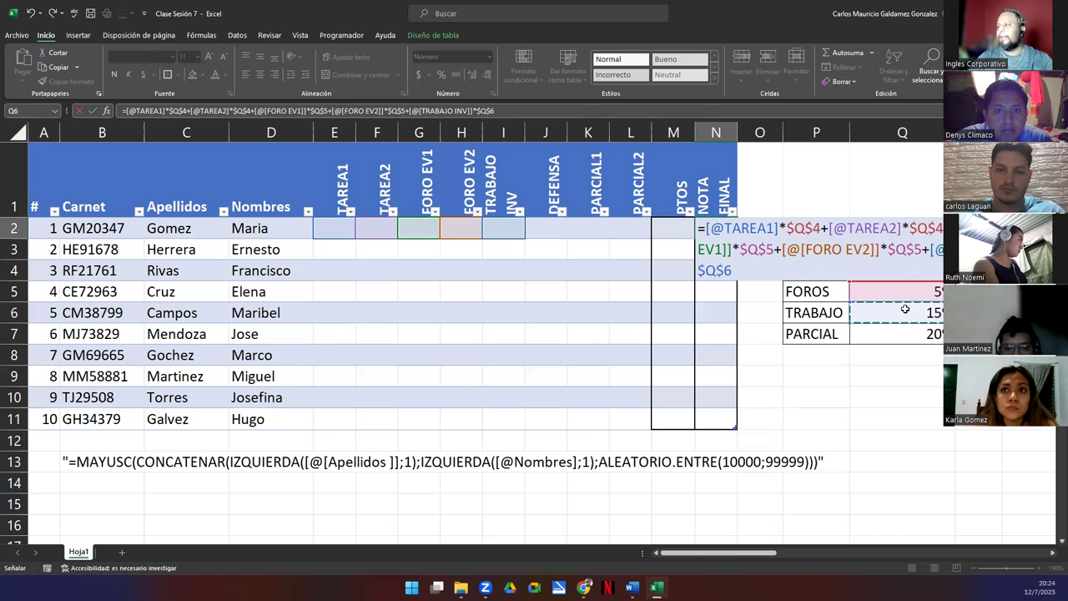
{"action": "type", "text": "+"}
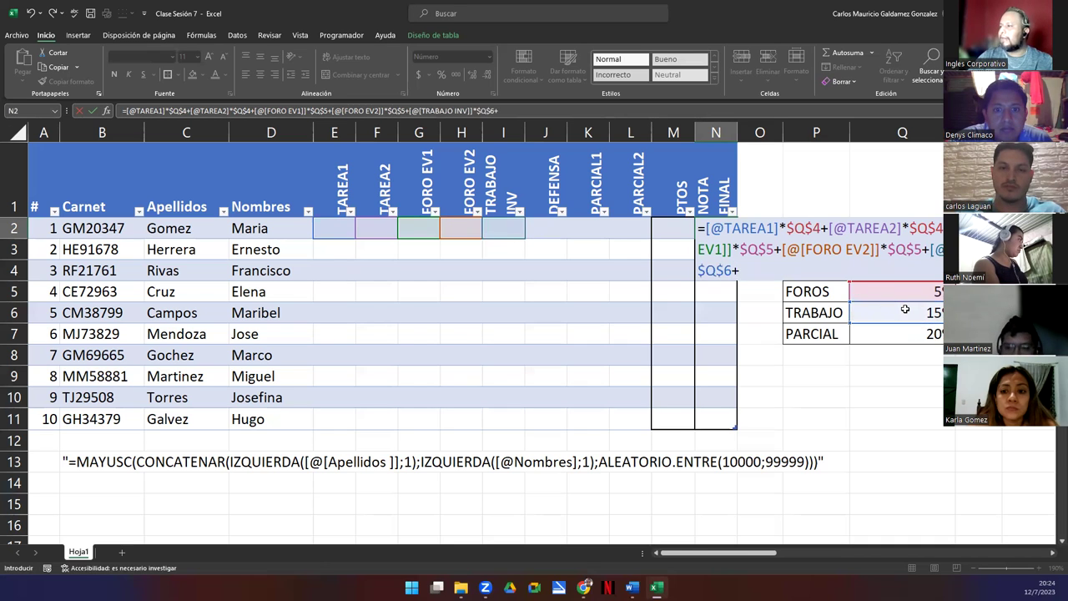
{"action": "left_click", "coordinate": [556, 231]}
{"action": "type", "text": "*"}
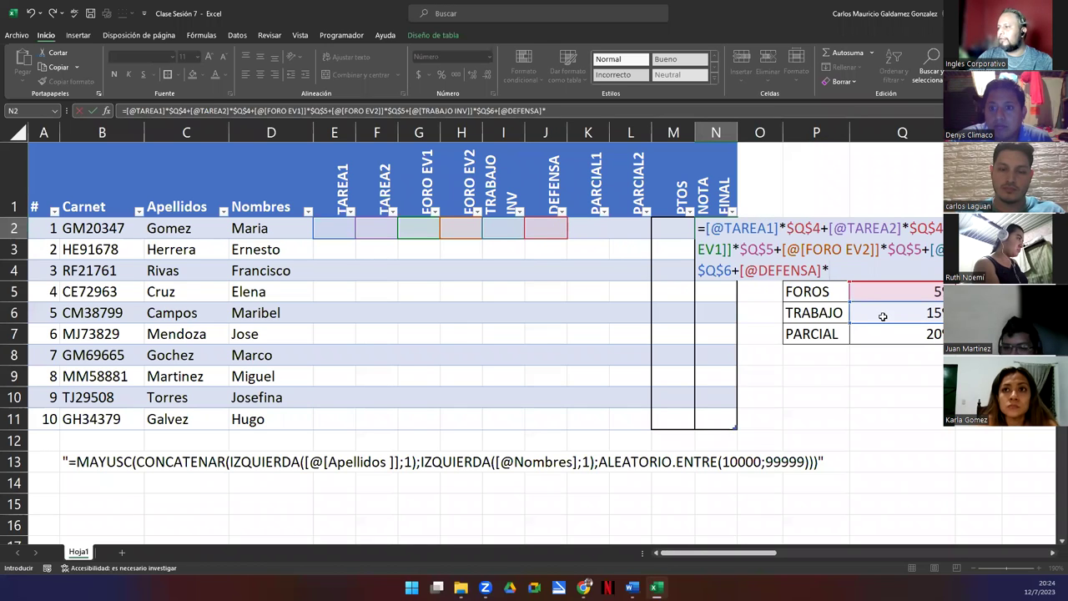
{"action": "left_click", "coordinate": [883, 315]}
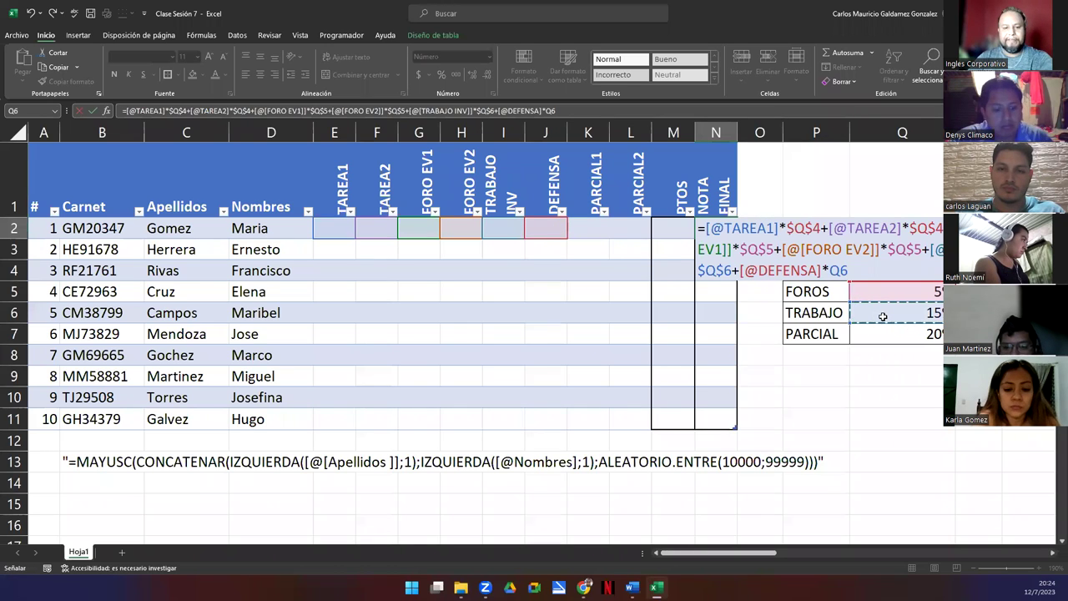
{"action": "key", "text": "F4"}
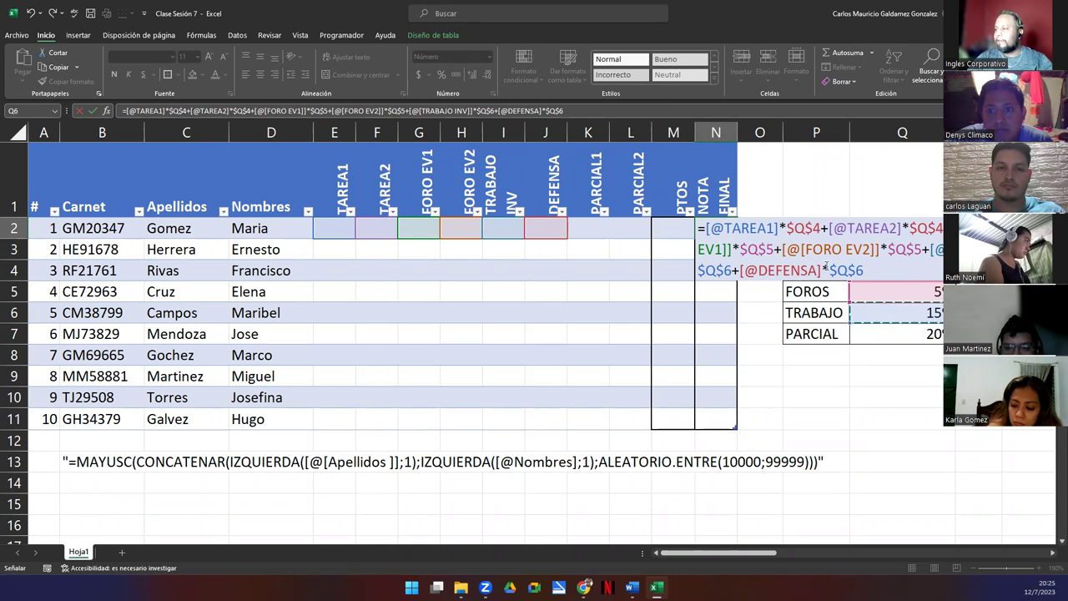
Highlight the $Q$6 reference in the N2 formula, then return the caret to its end.
{"action": "left_click_drag", "start_coordinate": [831, 270], "coordinate": [868, 273]}
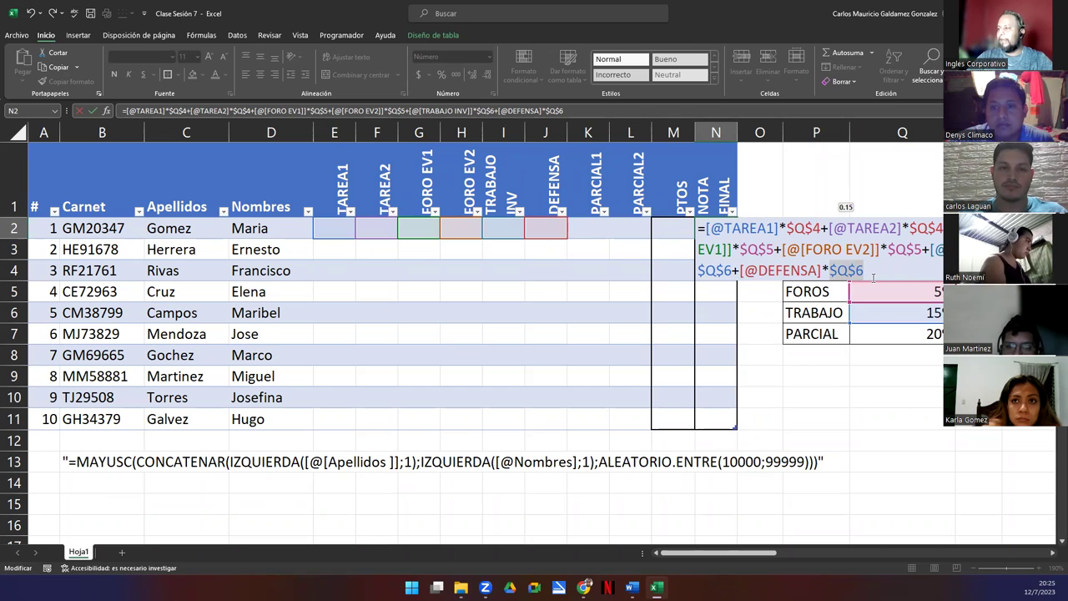
{"action": "left_click", "coordinate": [875, 273]}
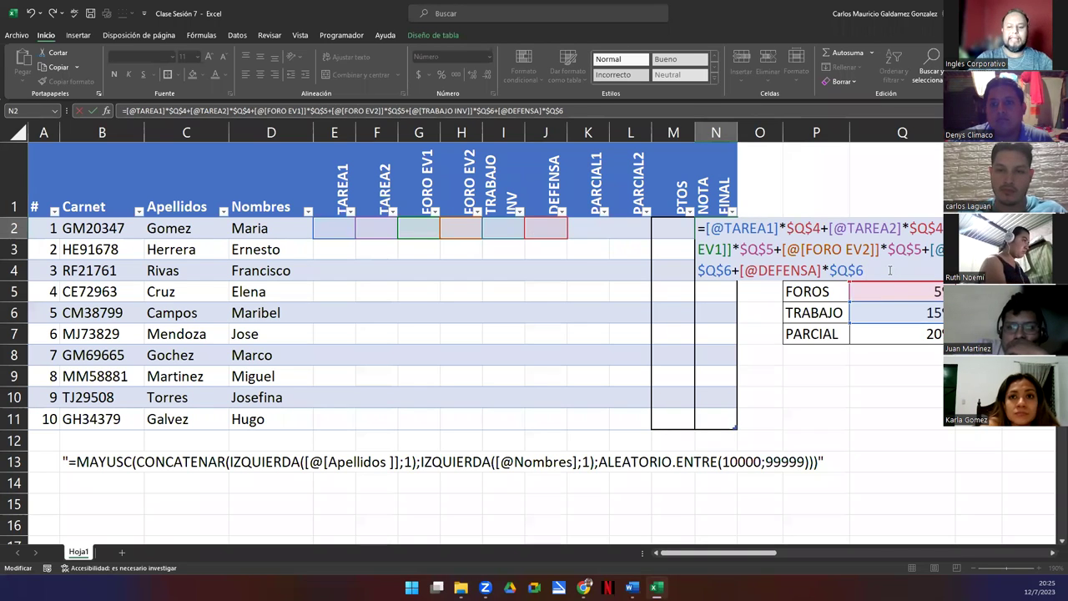
Append PARCIAL1 and PARCIAL2 to the formula, each multiplied by the absolute $Q$7 weight.
{"action": "type", "text": "+"}
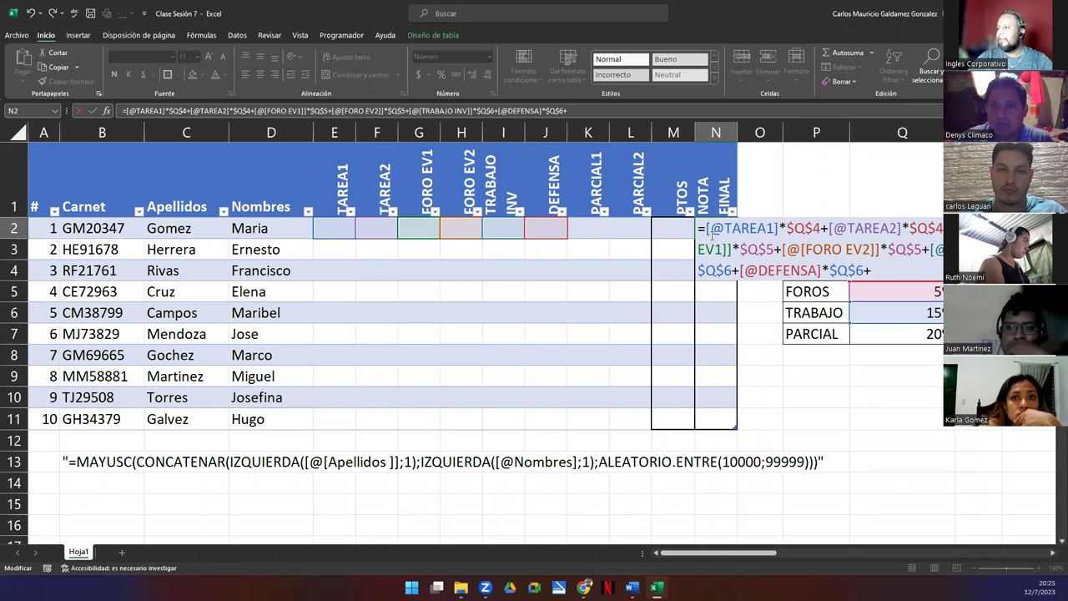
{"action": "left_click", "coordinate": [593, 231]}
{"action": "type", "text": "*"}
{"action": "left_click", "coordinate": [864, 334]}
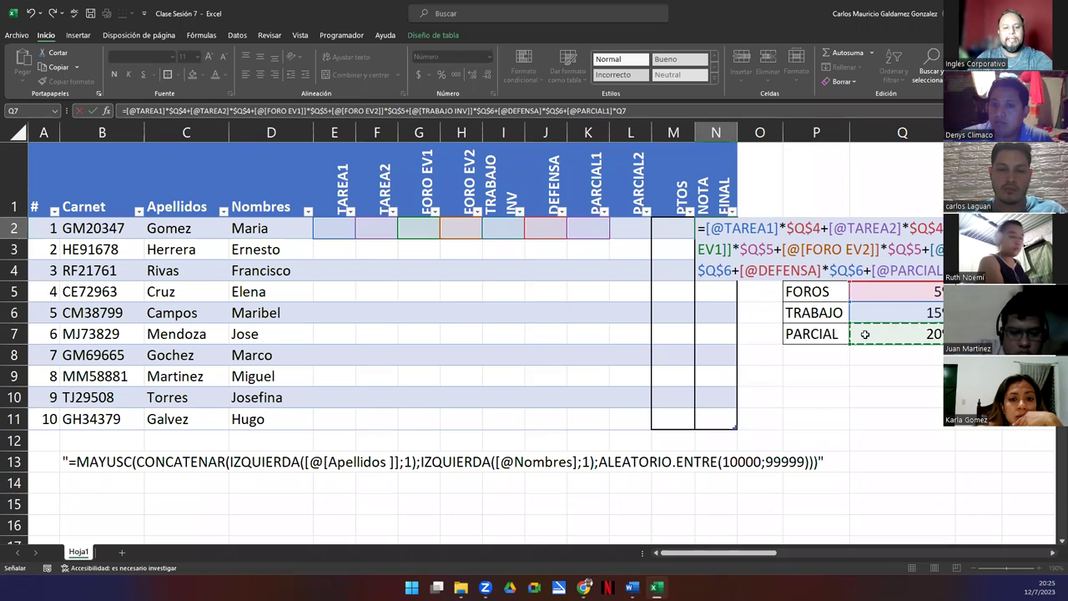
{"action": "key", "text": "F4"}
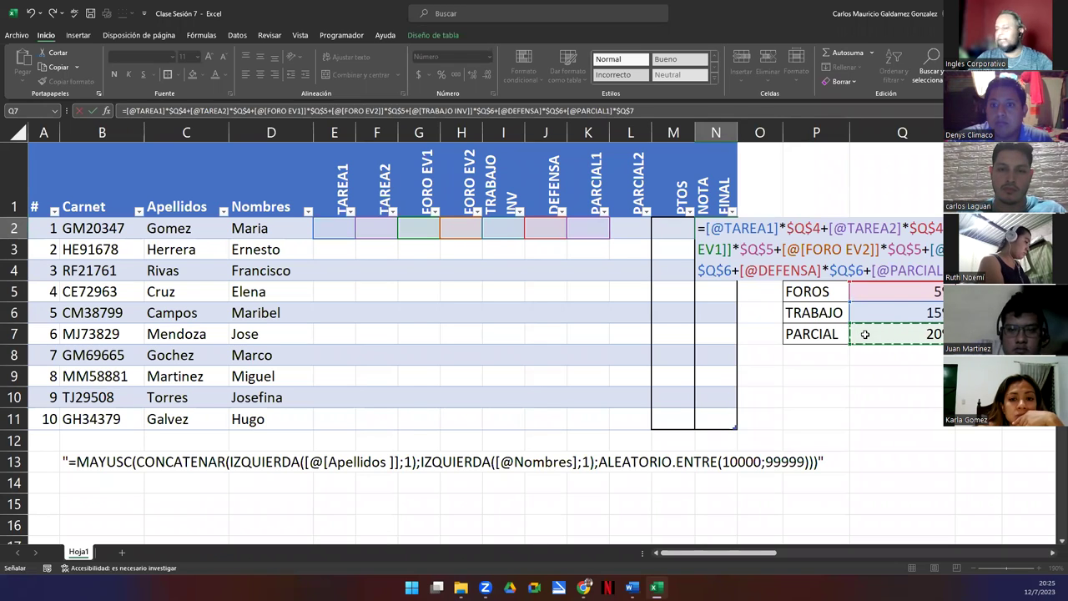
{"action": "type", "text": "+"}
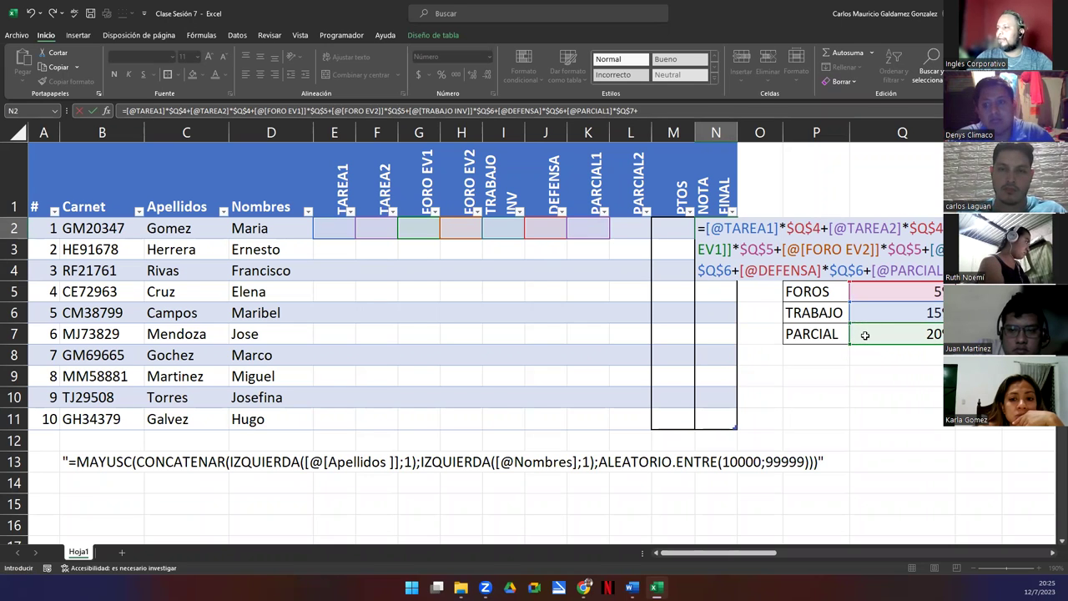
{"action": "left_click", "coordinate": [637, 226]}
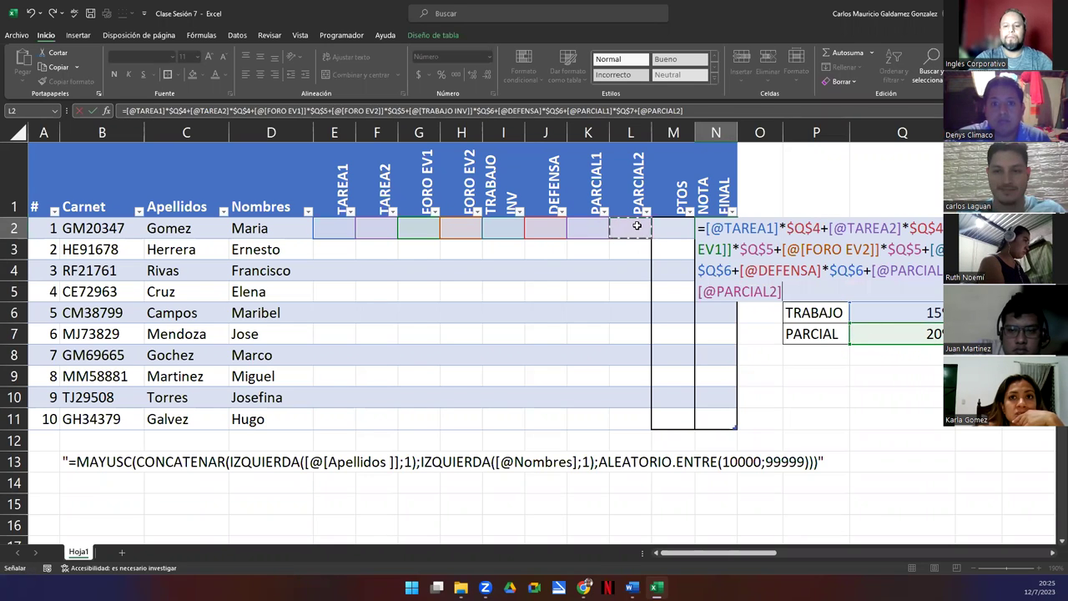
{"action": "type", "text": "*"}
{"action": "left_click", "coordinate": [939, 334]}
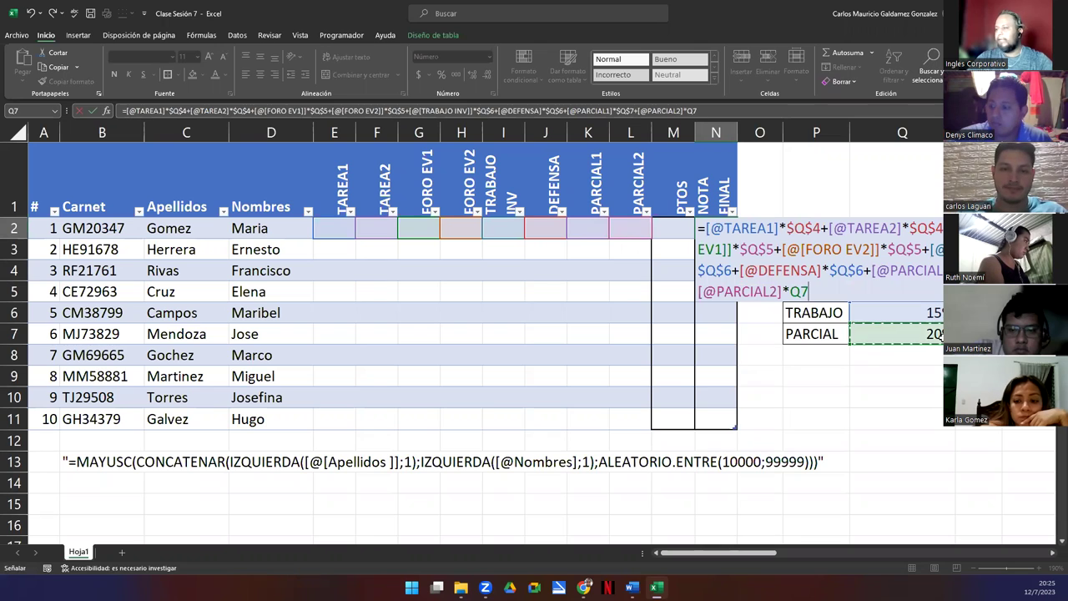
{"action": "key", "text": "F4"}
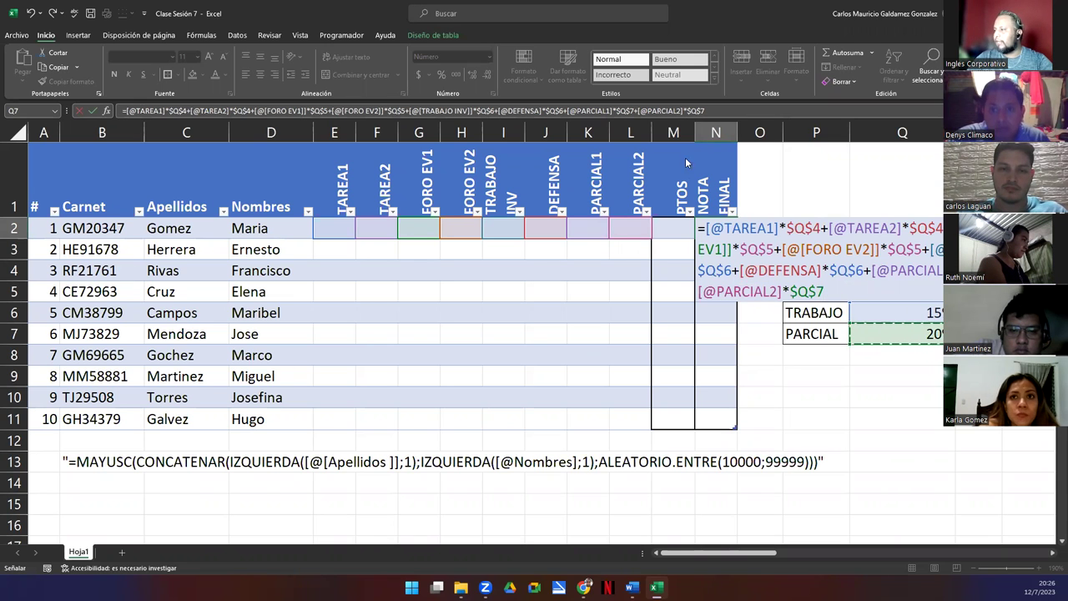
Screenshot the table area, then commit the formula so N2:N11 show 0.0.
{"action": "key", "text": "super+shift+s"}
{"action": "mouse_move", "coordinate": [666, 118]}
{"action": "left_mouse_down"}
{"action": "mouse_move", "coordinate": [943, 282]}
{"action": "mouse_move", "coordinate": [943, 304]}
{"action": "left_mouse_up"}
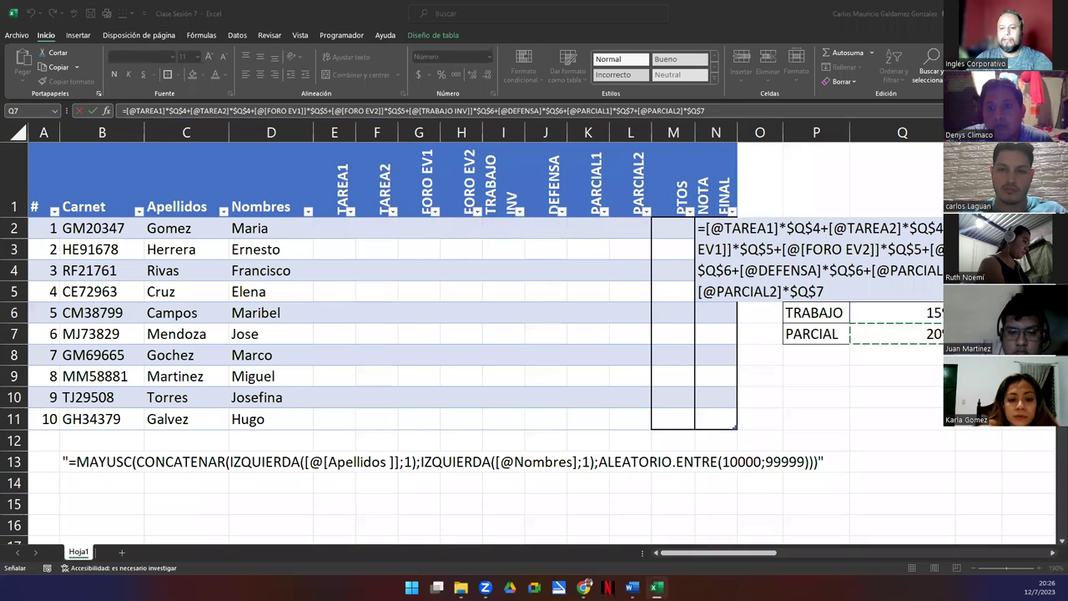
{"action": "left_click", "coordinate": [832, 292]}
{"action": "key", "text": "Return"}
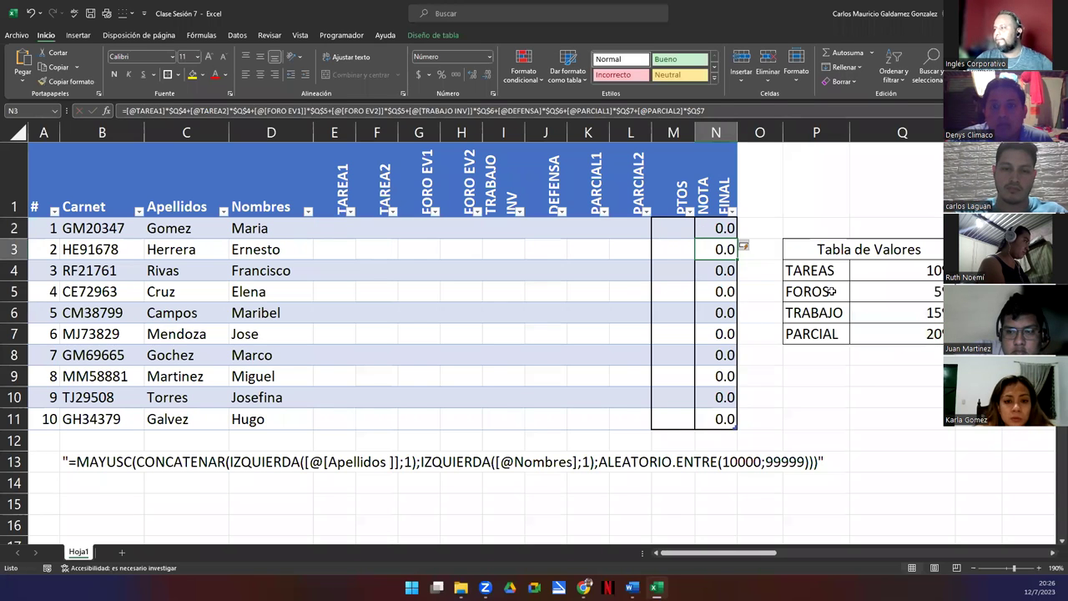
Check the NOTA FINAL results in N2 through N11, then reopen N2's formula for editing.
{"action": "left_click", "coordinate": [724, 228]}
{"action": "left_click", "coordinate": [716, 249]}
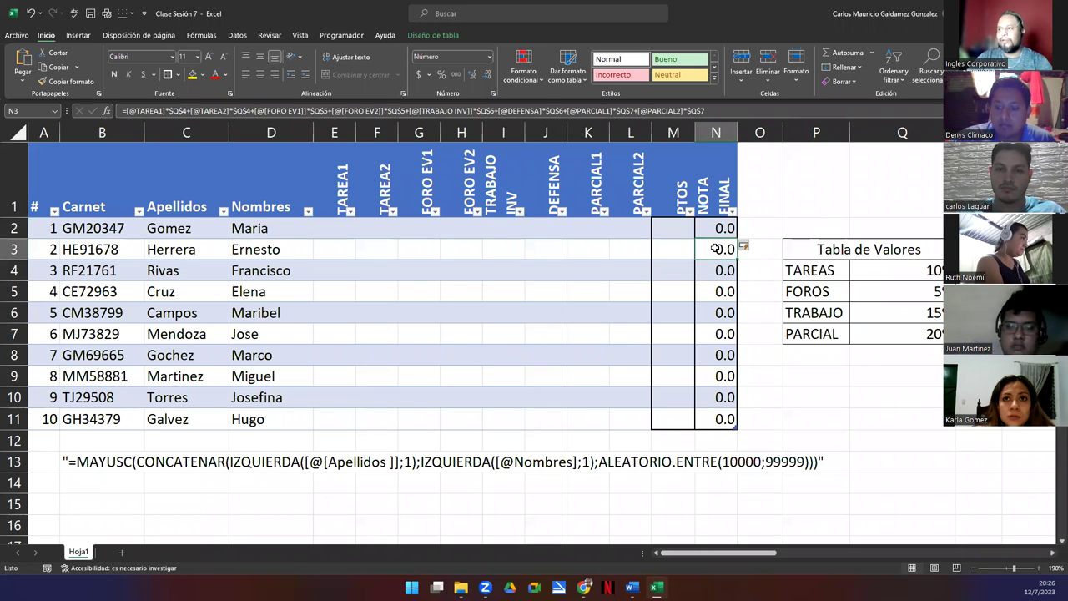
{"action": "left_click", "coordinate": [715, 276]}
{"action": "left_click", "coordinate": [714, 293]}
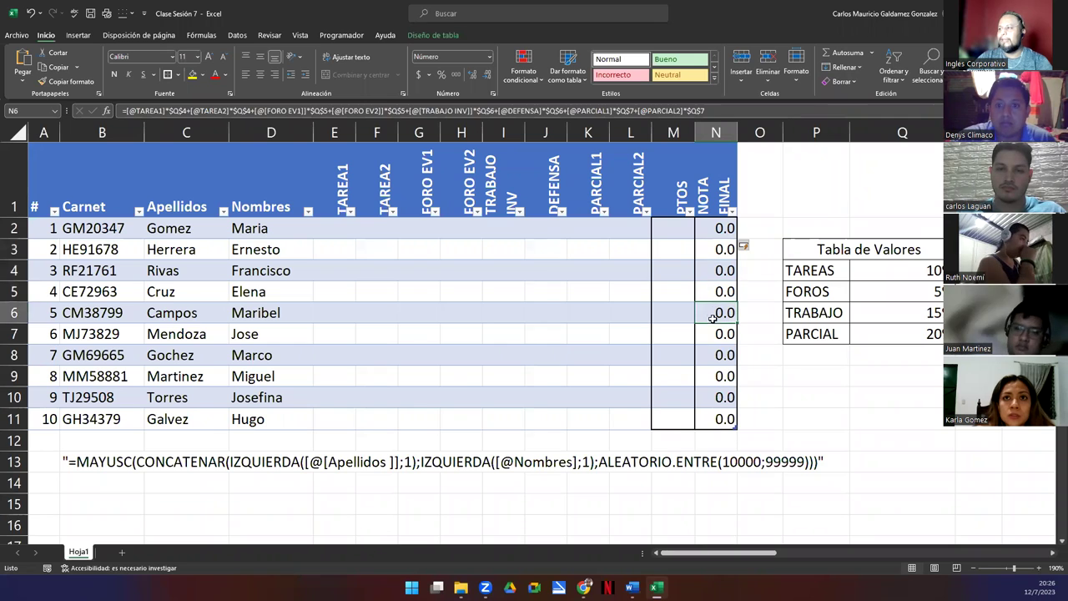
{"action": "left_click", "coordinate": [719, 338]}
{"action": "left_click", "coordinate": [717, 355]}
{"action": "left_click", "coordinate": [717, 376]}
{"action": "left_click", "coordinate": [715, 398]}
{"action": "left_click", "coordinate": [714, 417]}
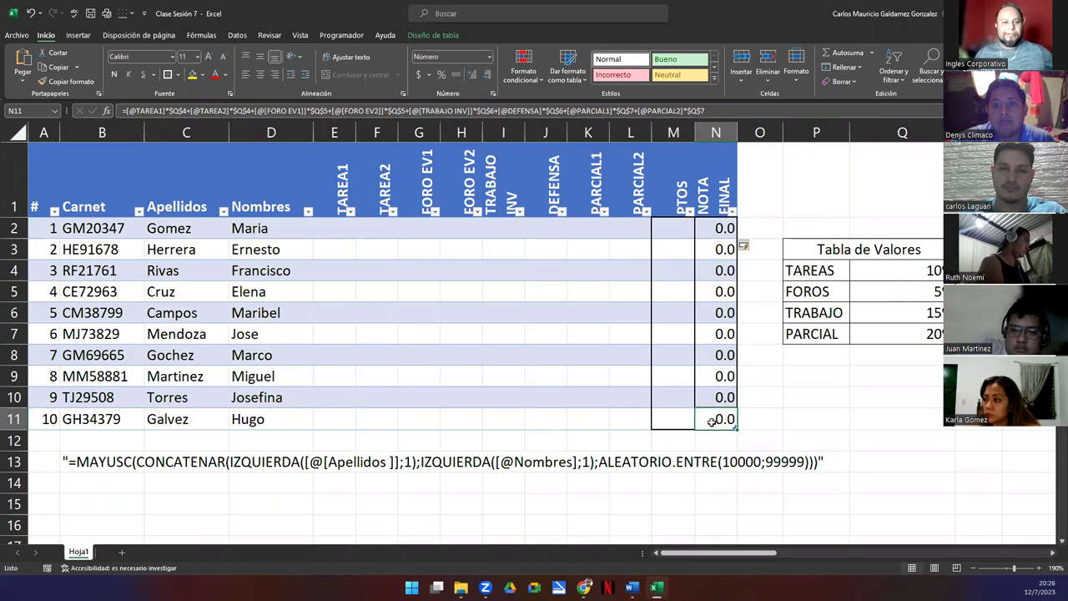
{"action": "left_click", "coordinate": [724, 227]}
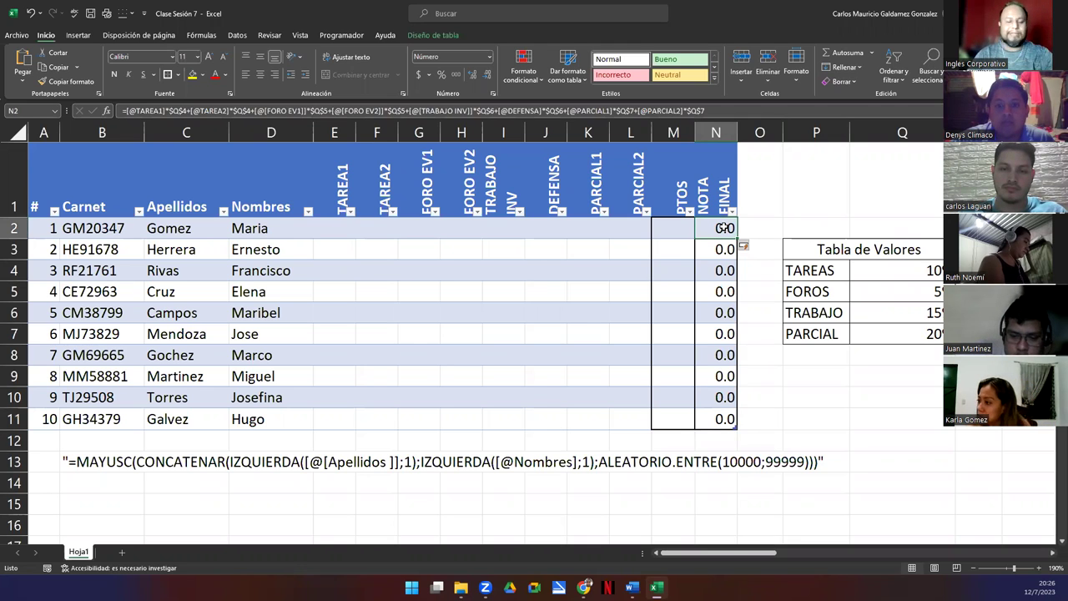
{"action": "double_click", "coordinate": [723, 227]}
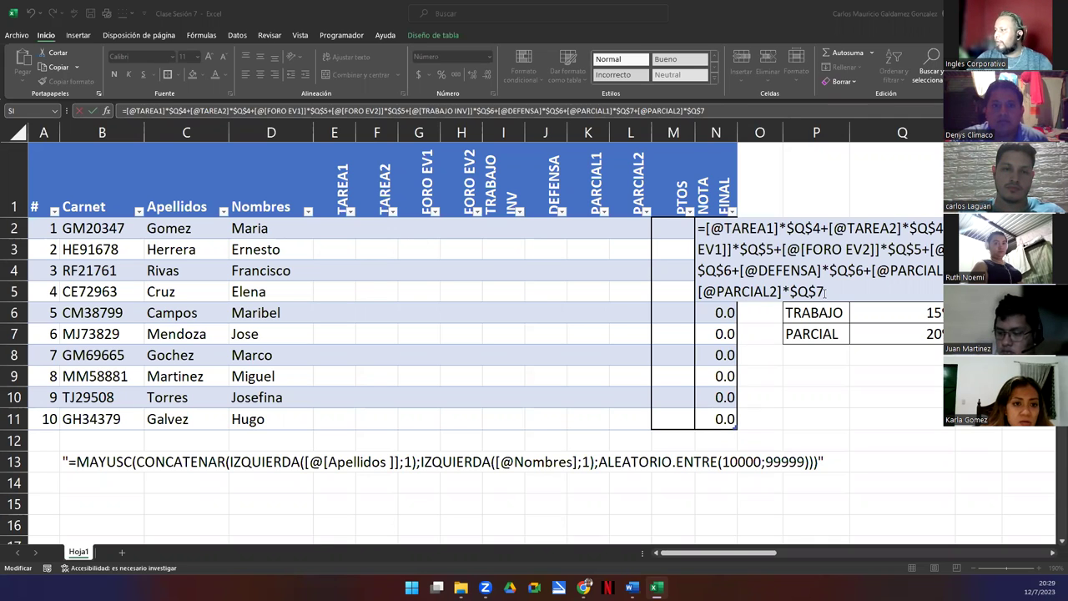
Commit the N2 formula unchanged and move to the first student's PTOS cell M2.
{"action": "left_click", "coordinate": [857, 287]}
{"action": "key", "text": "Return"}
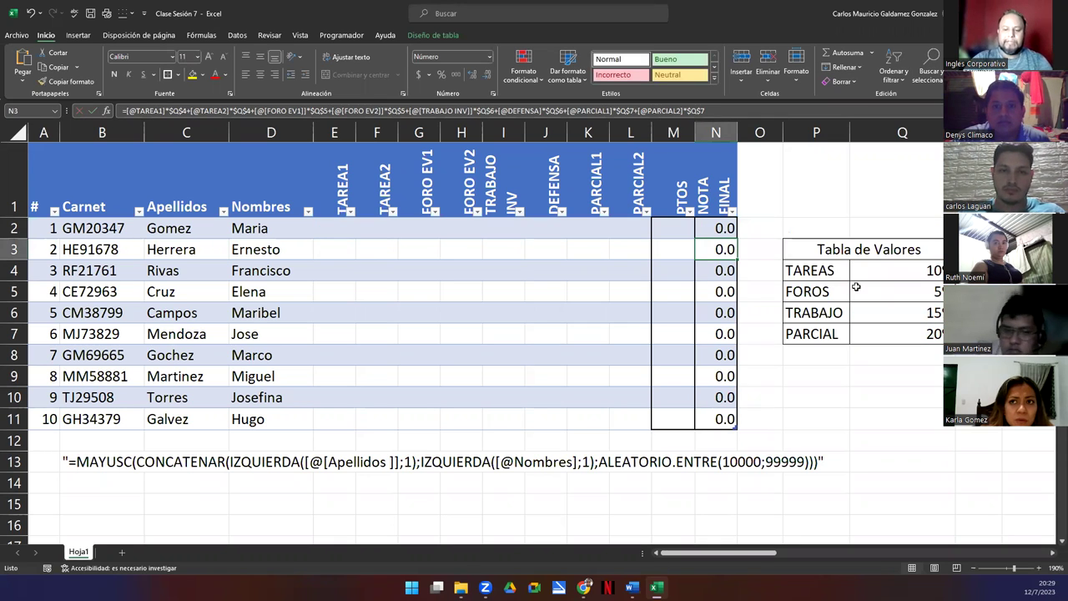
{"action": "key", "text": "Up"}
{"action": "key", "text": "Left"}
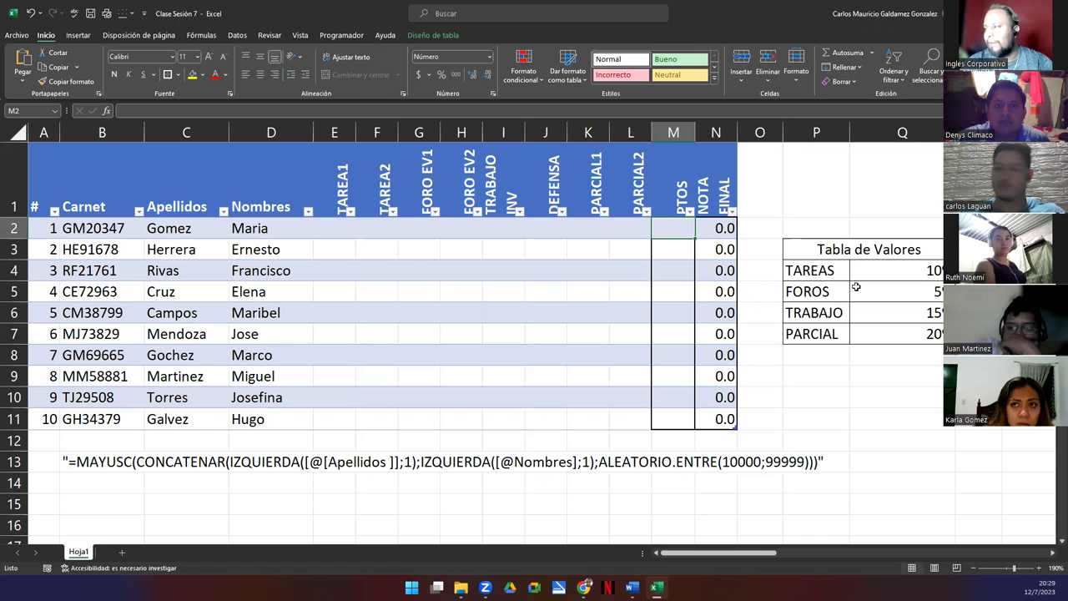
Start =SUMA in M2 over the first student's TAREA1 through PARCIAL2 grades and close it.
{"action": "type", "text": "="}
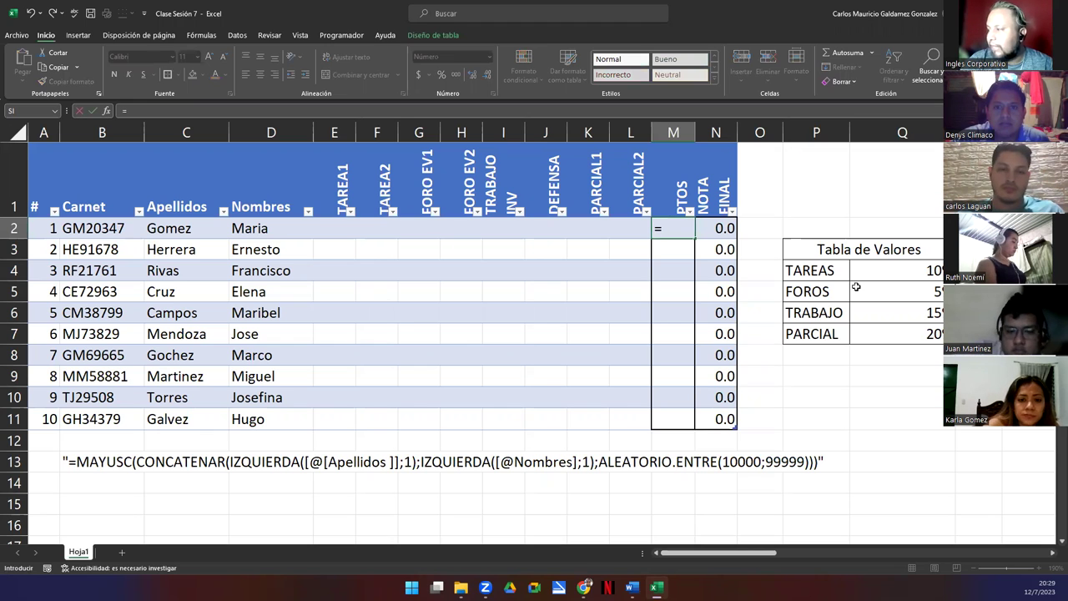
{"action": "type", "text": "suma"}
{"action": "key", "text": "Tab"}
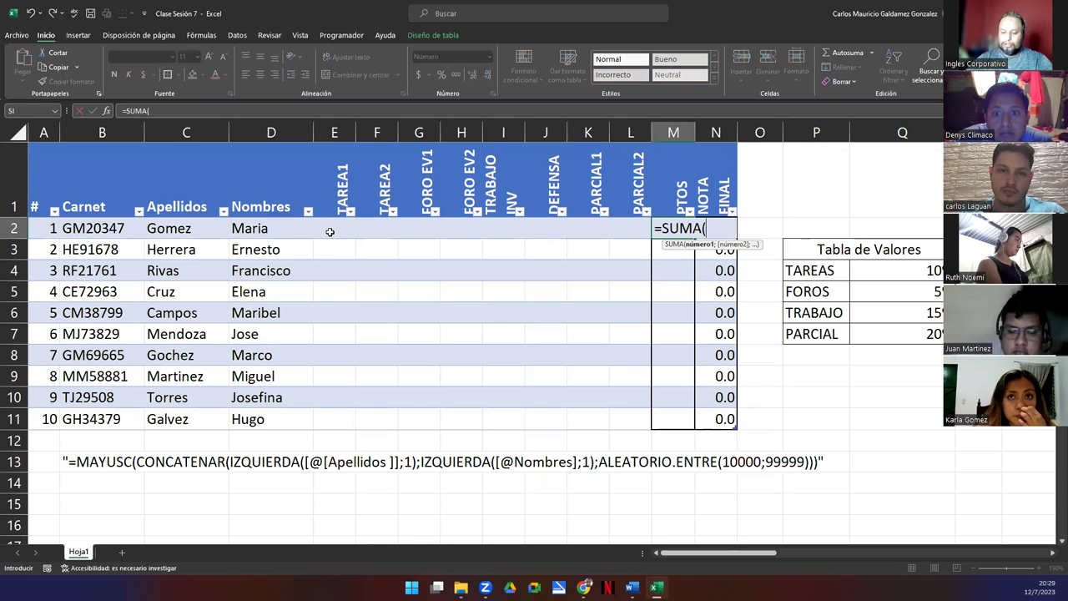
{"action": "left_click", "coordinate": [330, 232]}
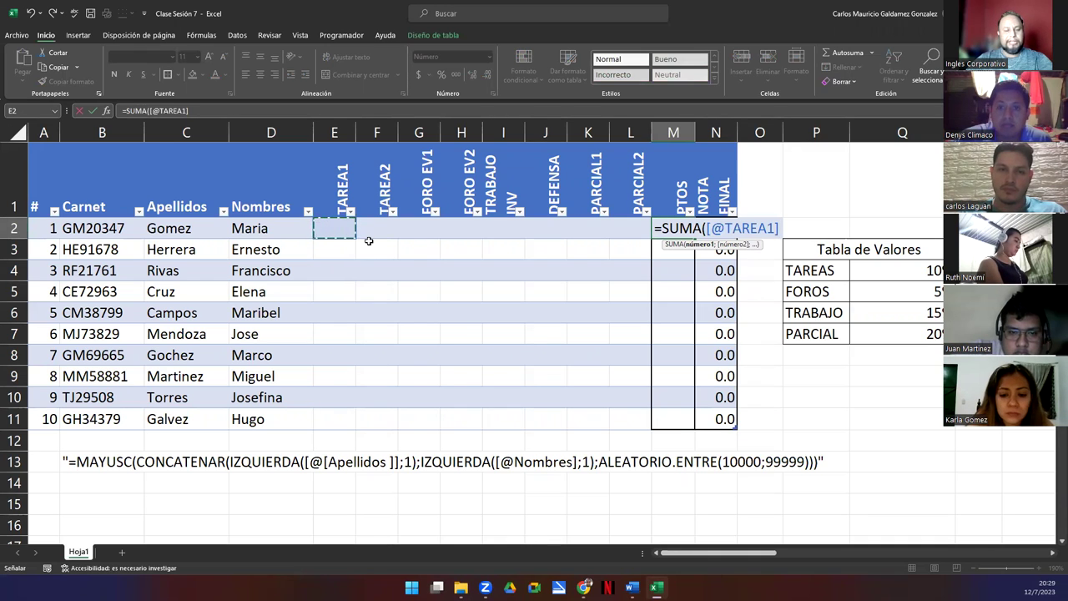
{"action": "left_click", "coordinate": [622, 233], "text": "shift"}
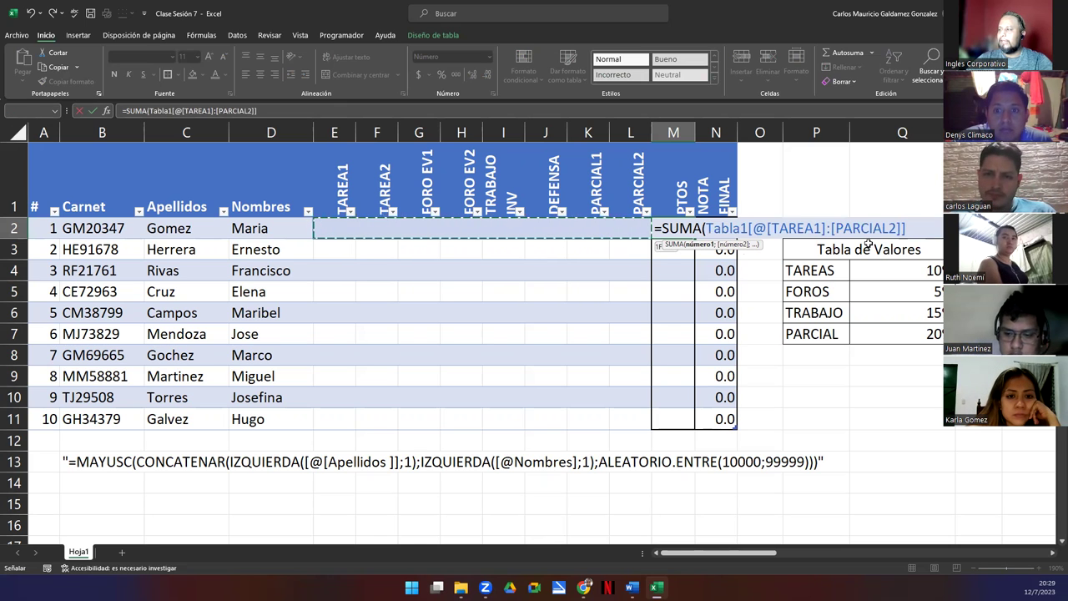
{"action": "left_click", "coordinate": [914, 226]}
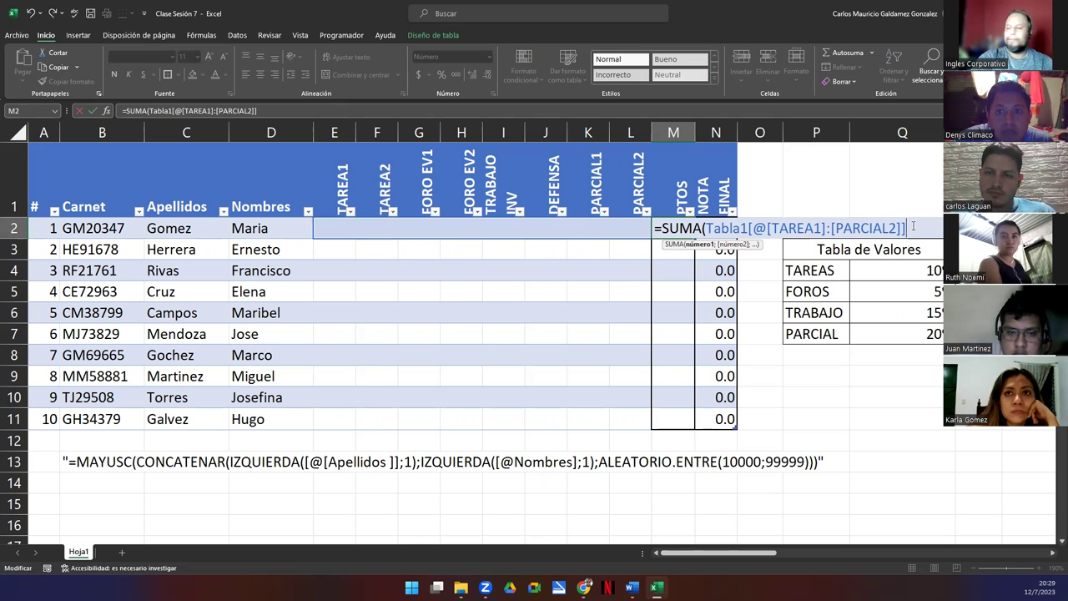
{"action": "type", "text": ")"}
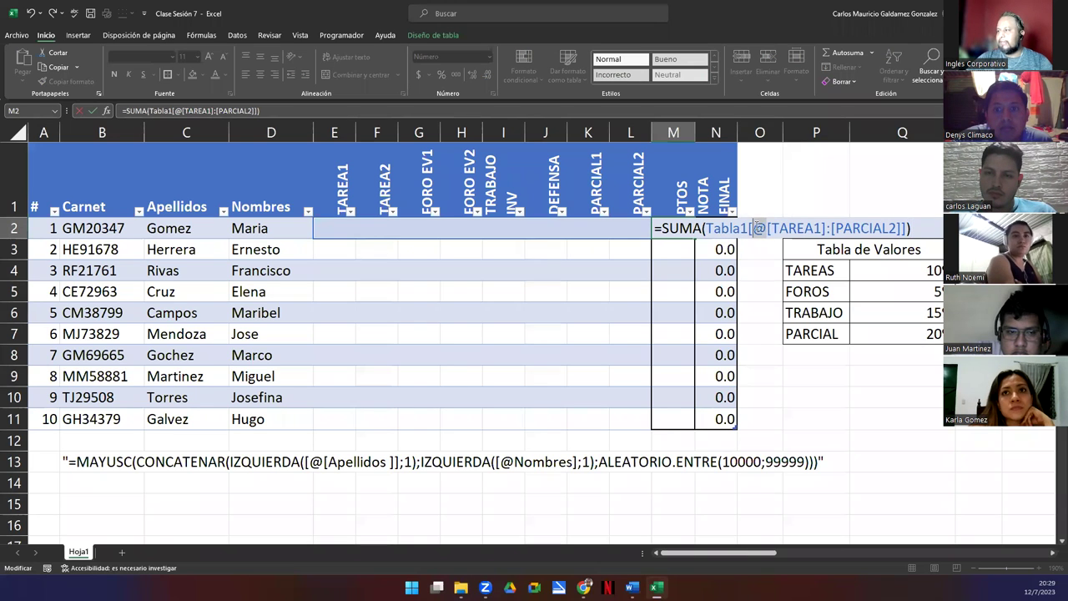
Highlight the table name and the TAREA1 and PARCIAL2 parts of the structured reference.
{"action": "left_click", "coordinate": [754, 228]}
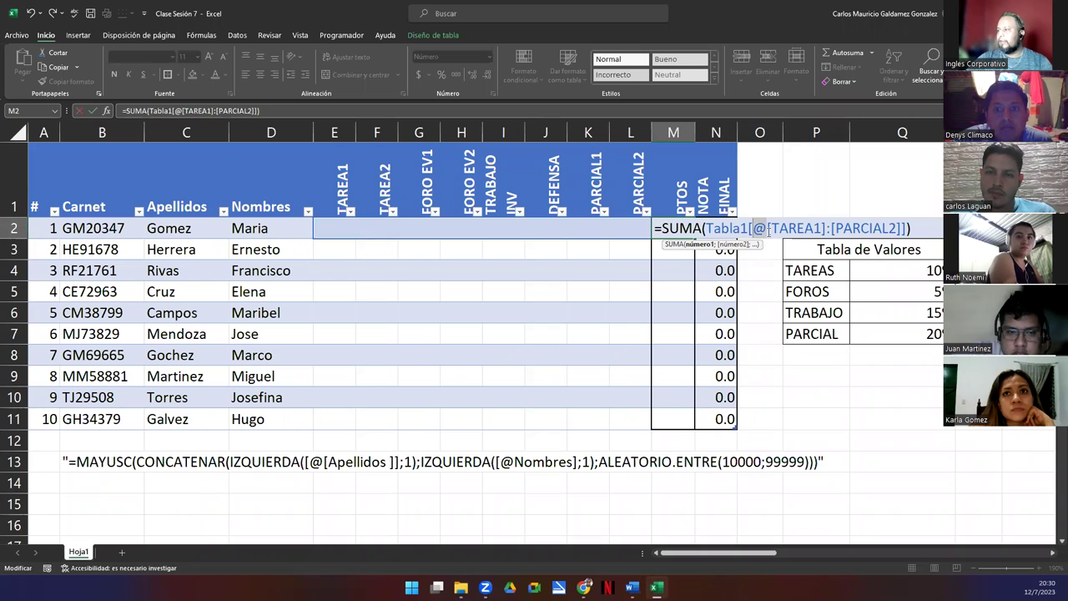
{"action": "left_click_drag", "start_coordinate": [766, 228], "coordinate": [880, 228]}
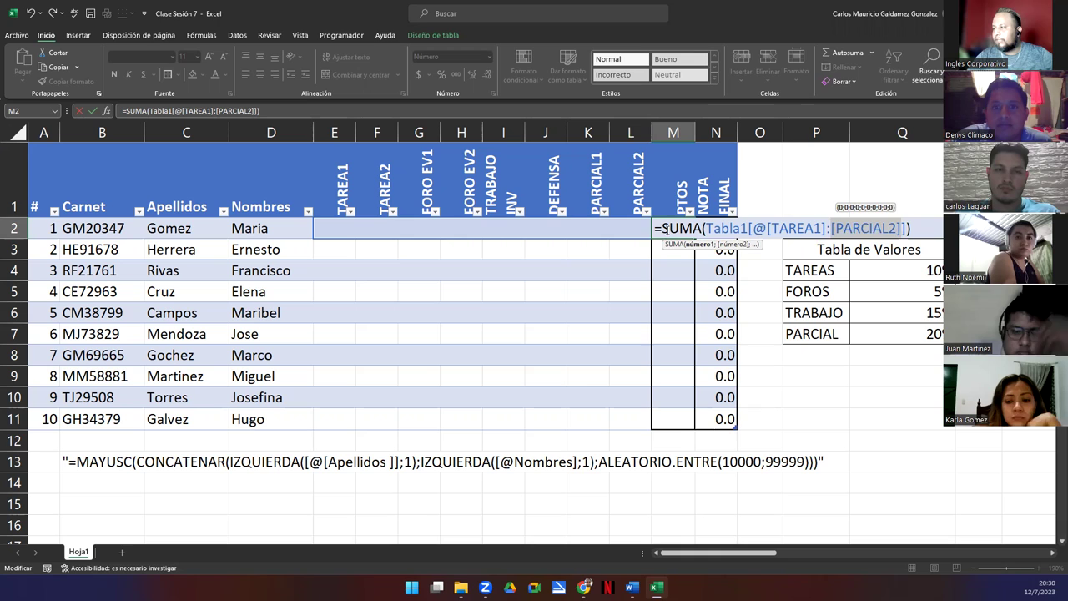
{"action": "left_click", "coordinate": [702, 229]}
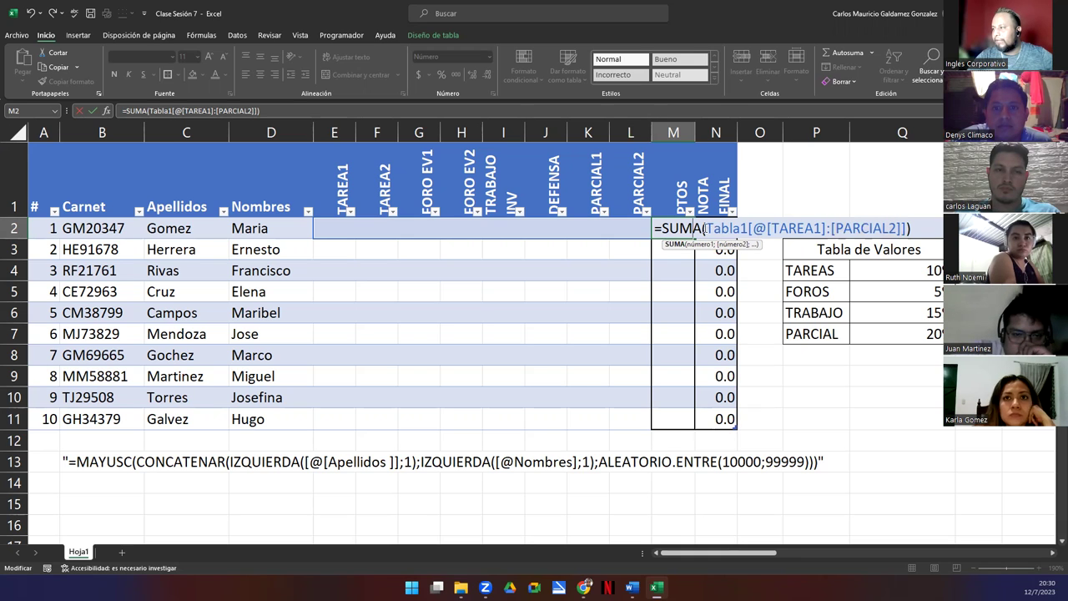
{"action": "double_click", "coordinate": [716, 229]}
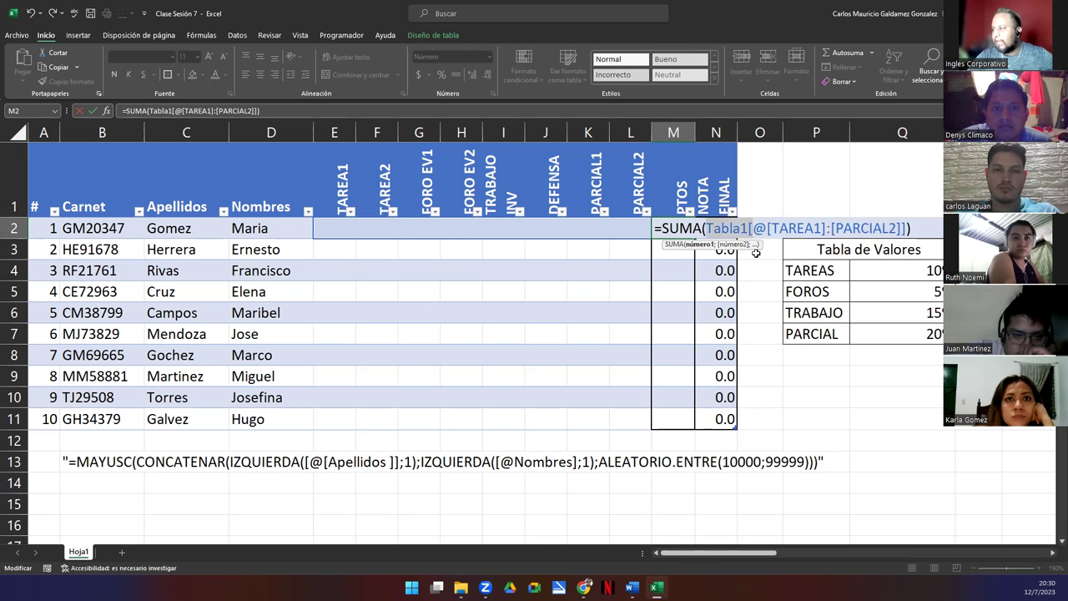
{"action": "left_click", "coordinate": [756, 228]}
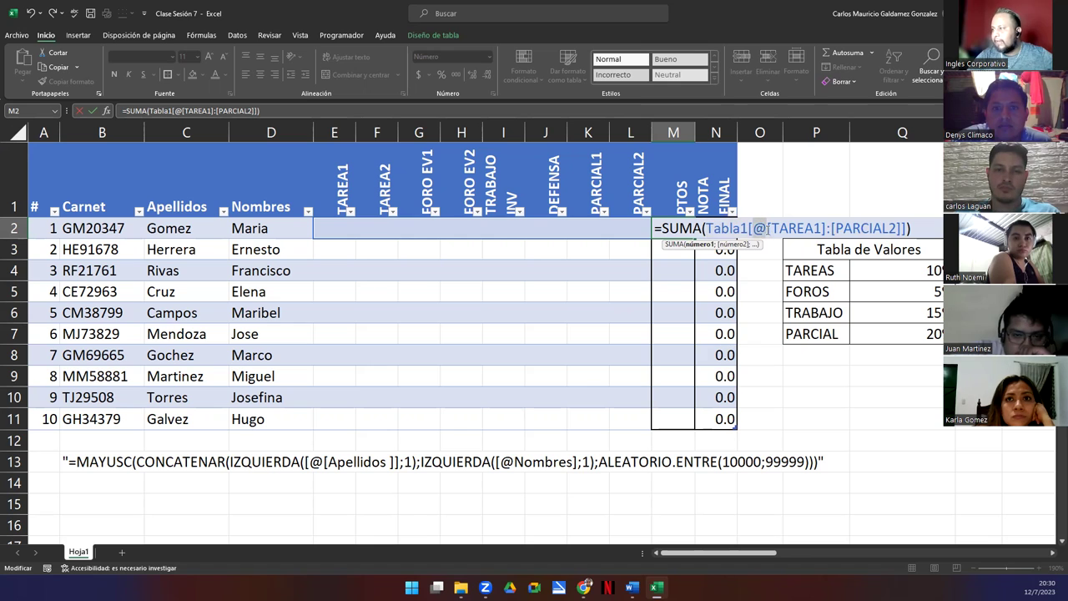
{"action": "left_click_drag", "start_coordinate": [767, 228], "coordinate": [823, 228]}
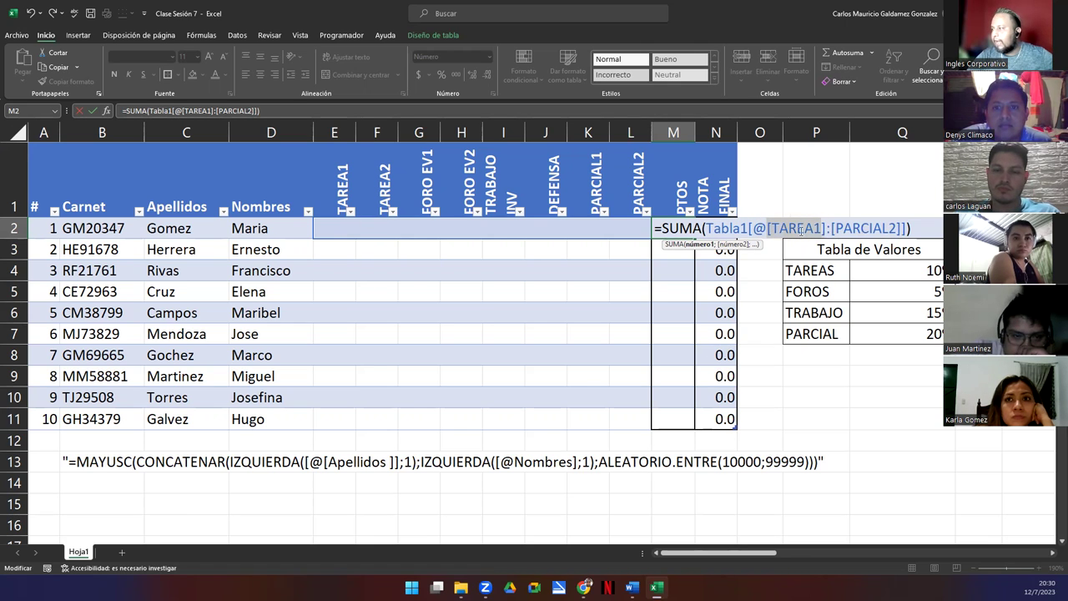
{"action": "left_click_drag", "start_coordinate": [833, 228], "coordinate": [899, 228]}
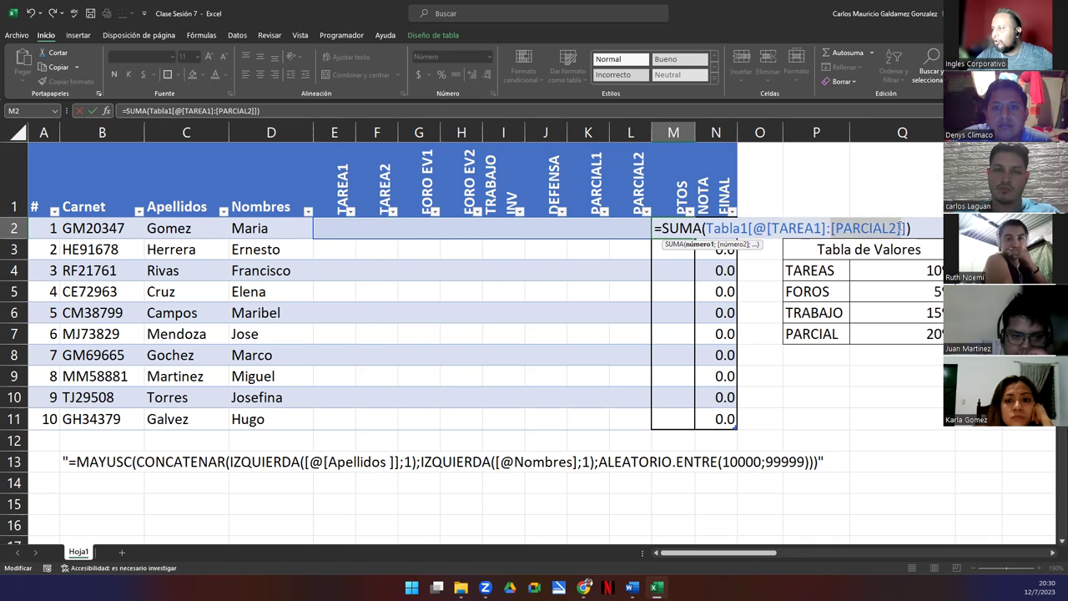
Reselect the sum range so the formula reads =SUMA(Tabla1[@[TAREA1]:[PARCIAL2]]).
{"action": "left_click_drag", "start_coordinate": [340, 226], "coordinate": [636, 225]}
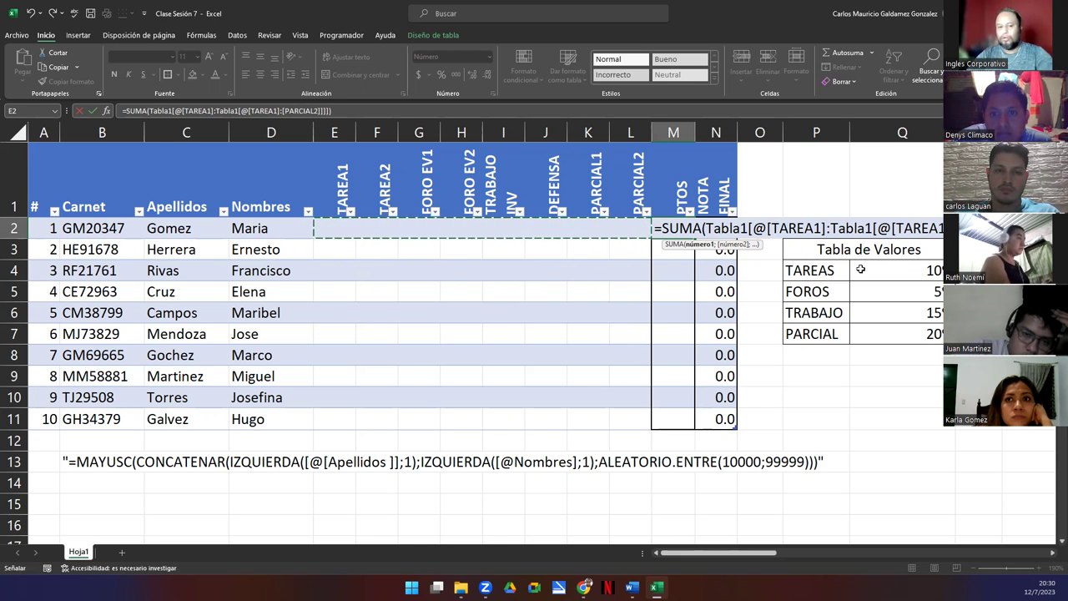
{"action": "key", "text": "shift+Left"}
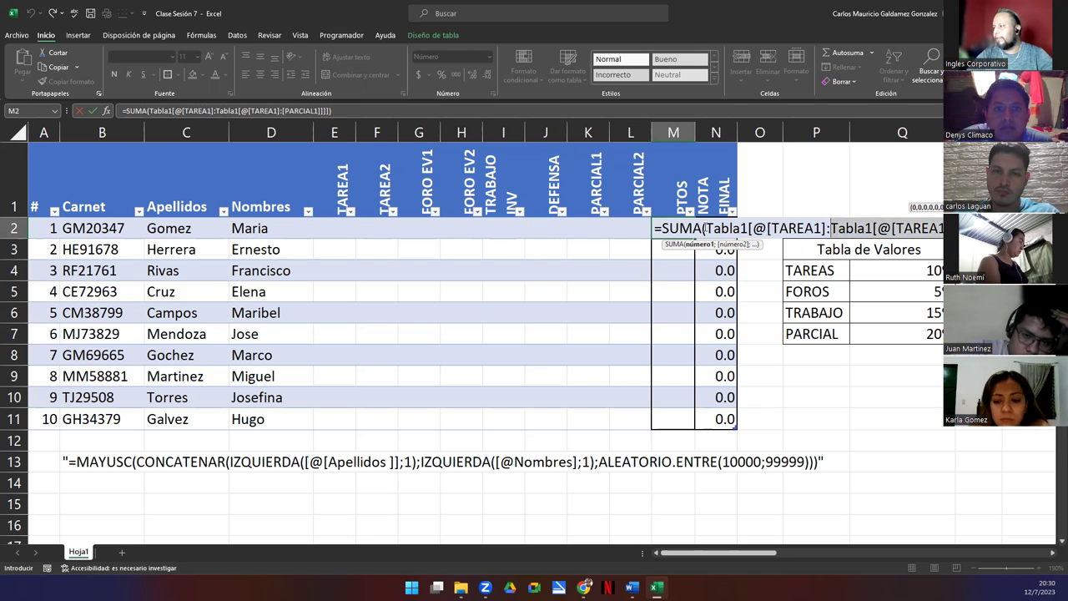
{"action": "left_click", "coordinate": [859, 228]}
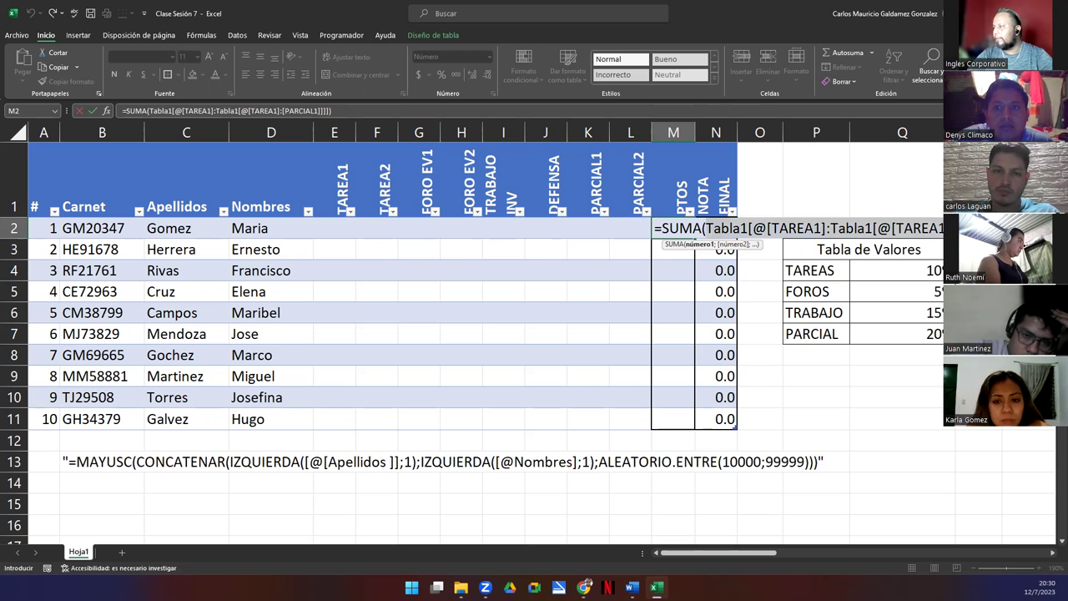
{"action": "key", "text": "BackSpace"}
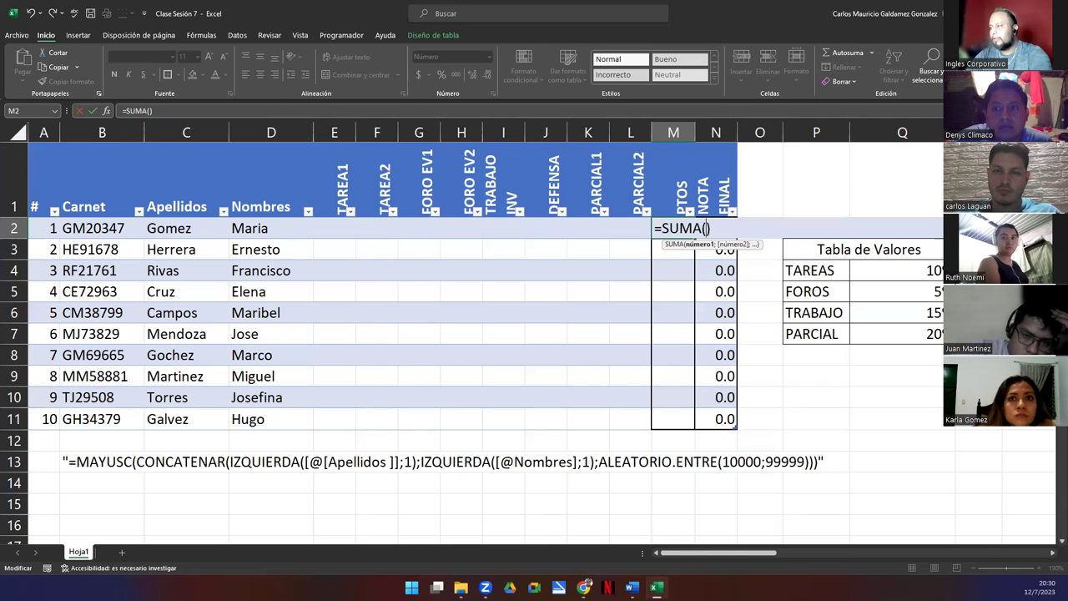
{"action": "left_click", "coordinate": [323, 228]}
{"action": "left_click_drag", "start_coordinate": [323, 229], "coordinate": [624, 229]}
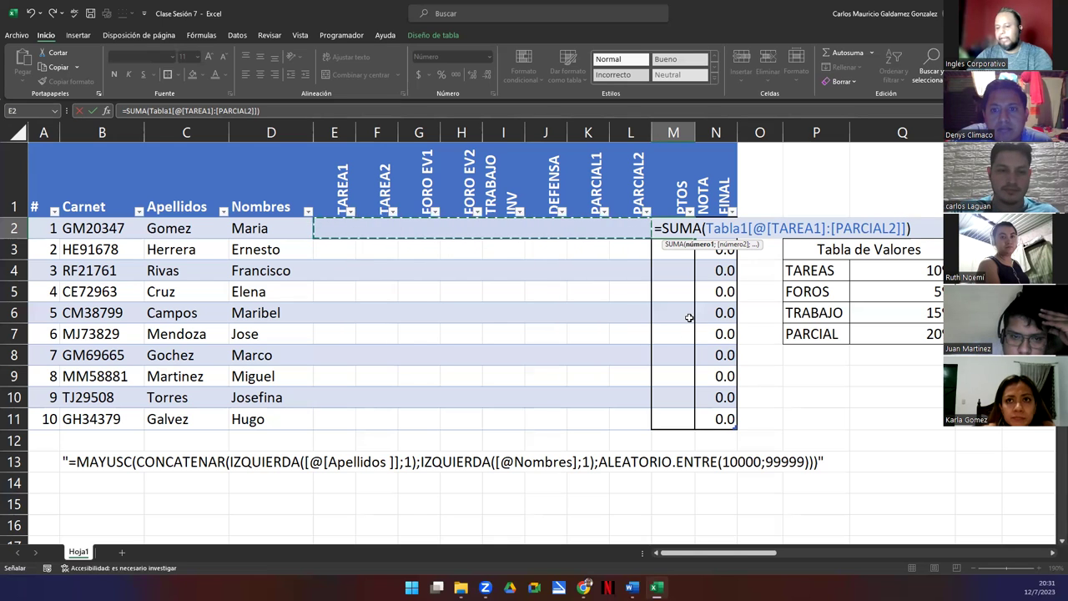
{"action": "left_click", "coordinate": [904, 228]}
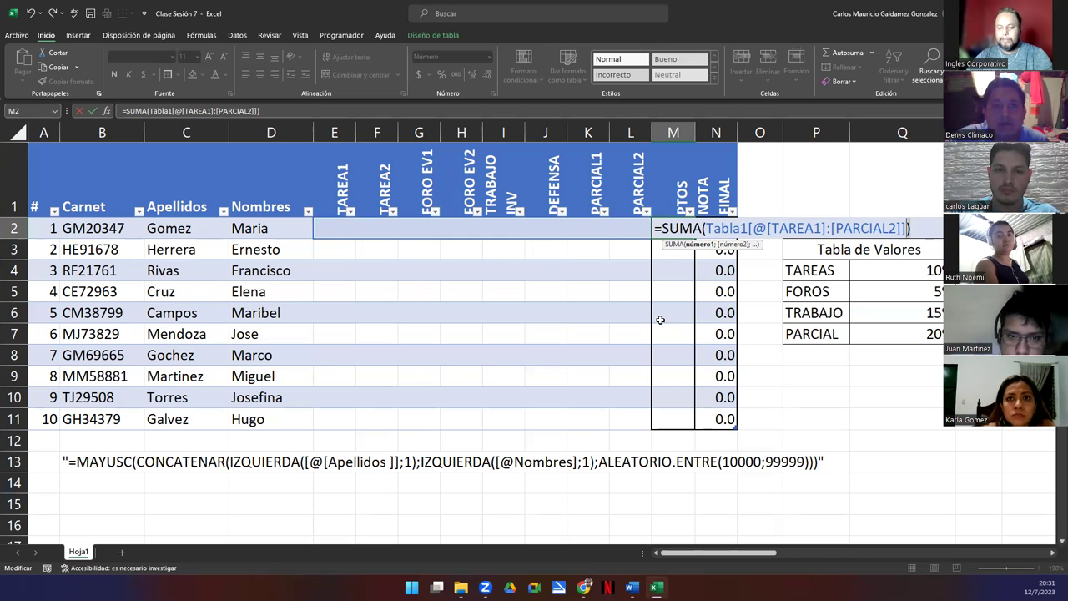
{"action": "key", "text": "Return"}
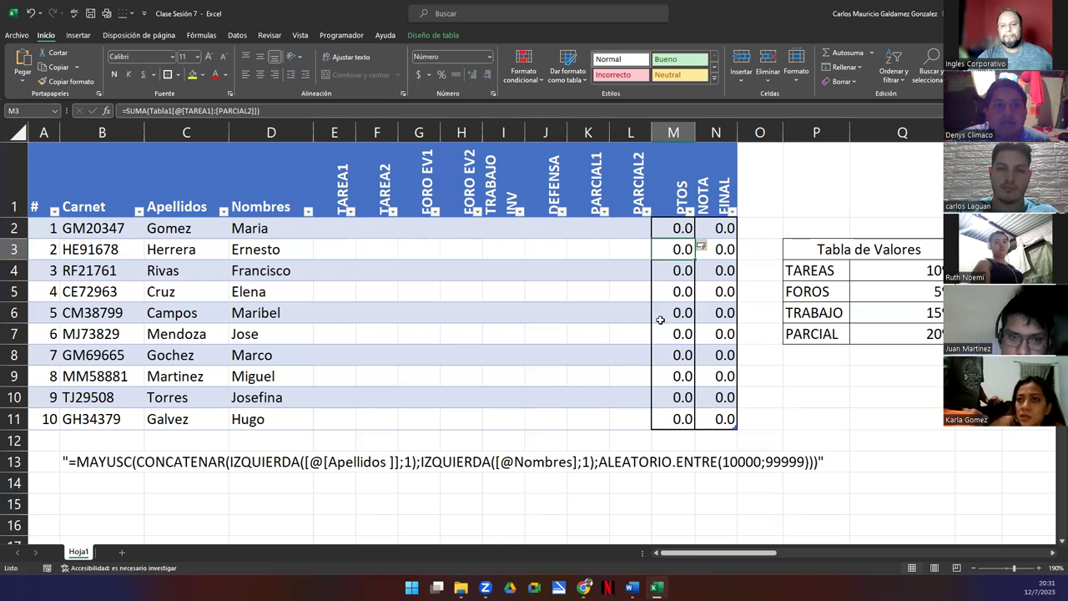
{"action": "left_click", "coordinate": [346, 412]}
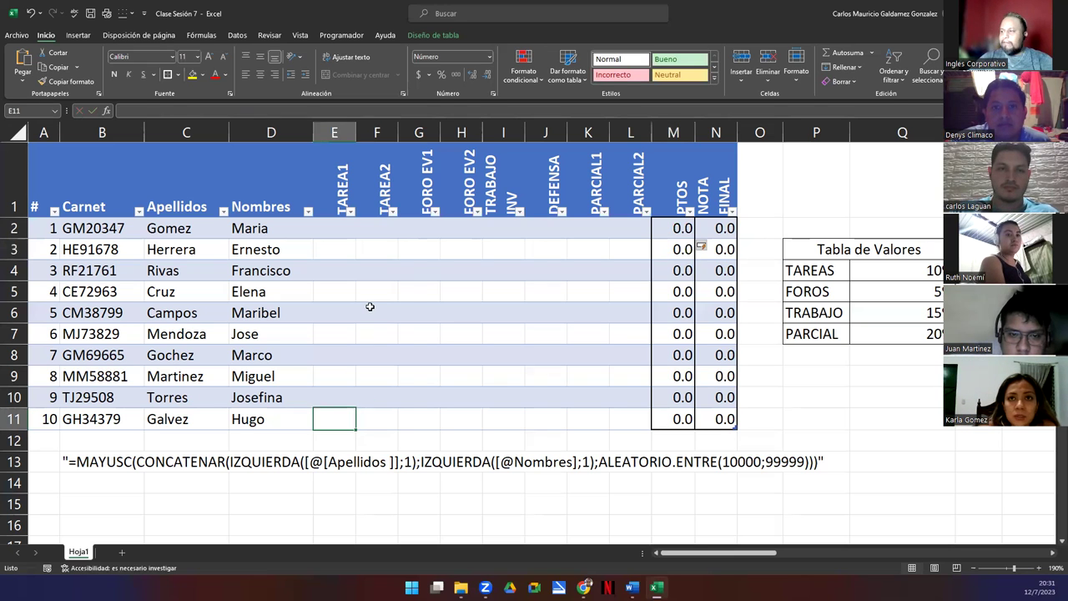
{"action": "left_click_drag", "start_coordinate": [334, 232], "coordinate": [632, 229]}
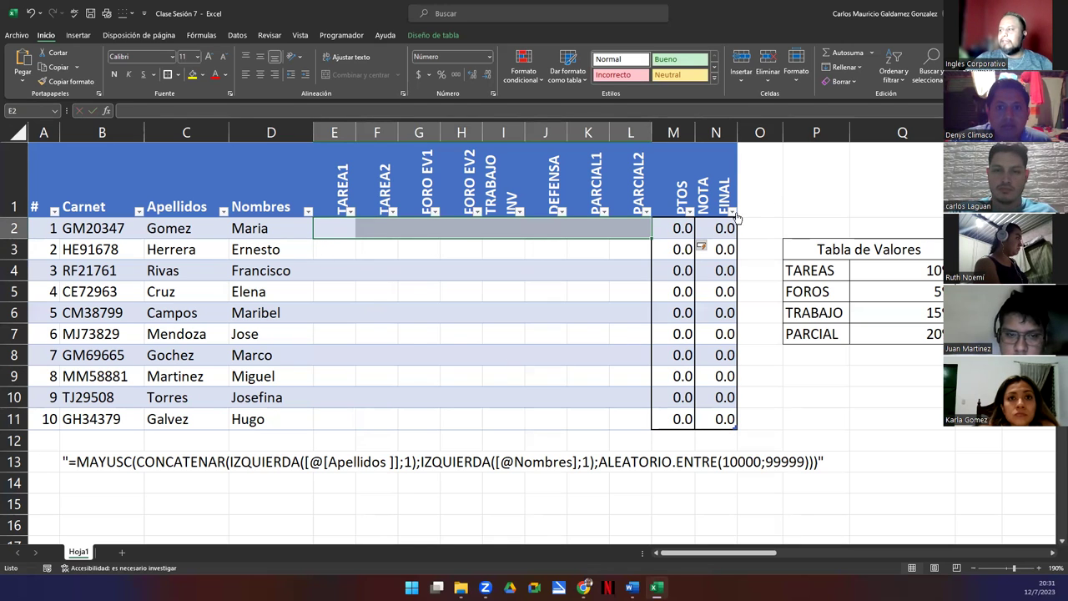
{"action": "left_click", "coordinate": [681, 229]}
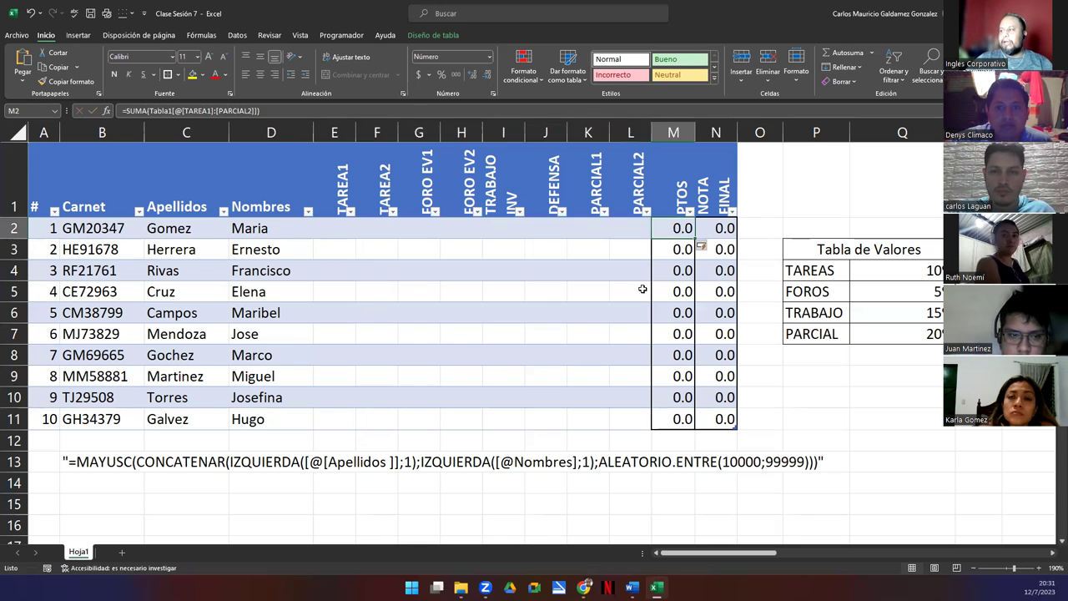
{"action": "left_click", "coordinate": [712, 227]}
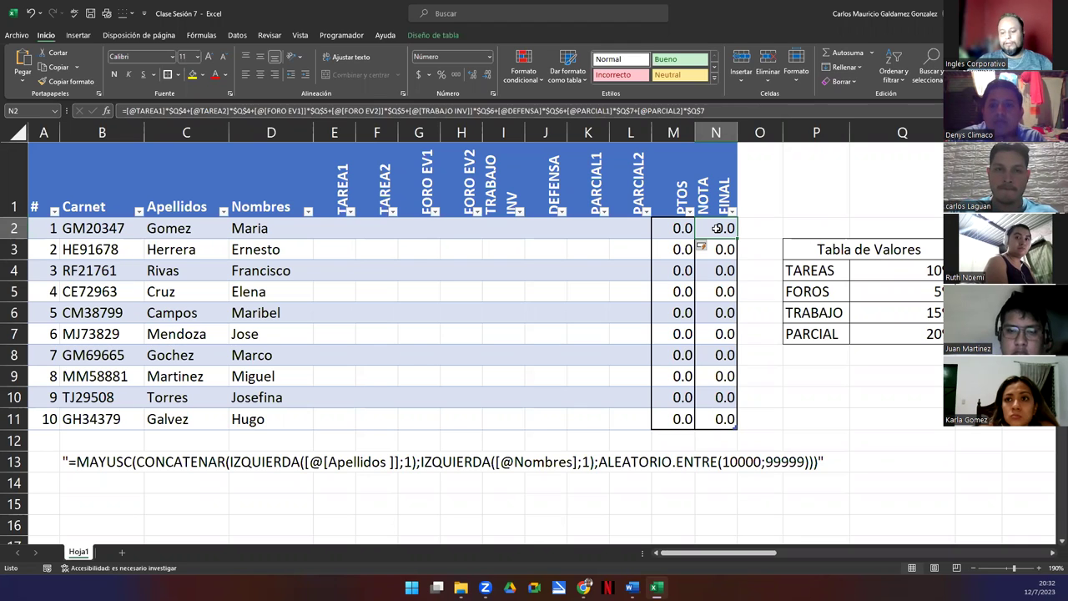
Enter 10 as the first student's TAREA1, TAREA2 and FORO EV1 grades.
{"action": "left_click", "coordinate": [332, 233]}
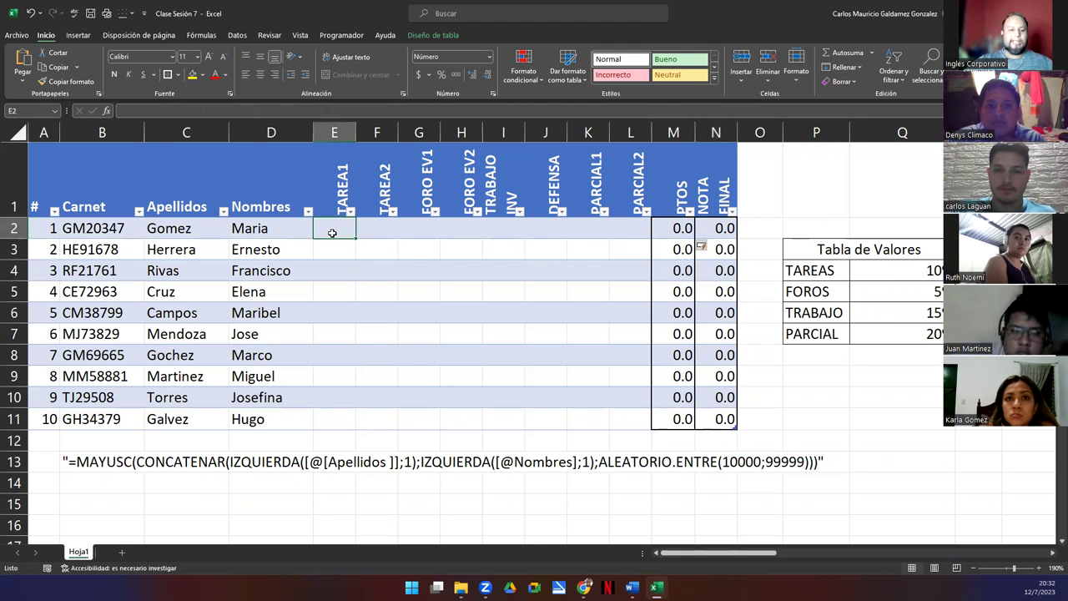
{"action": "type", "text": "10"}
{"action": "key", "text": "Tab"}
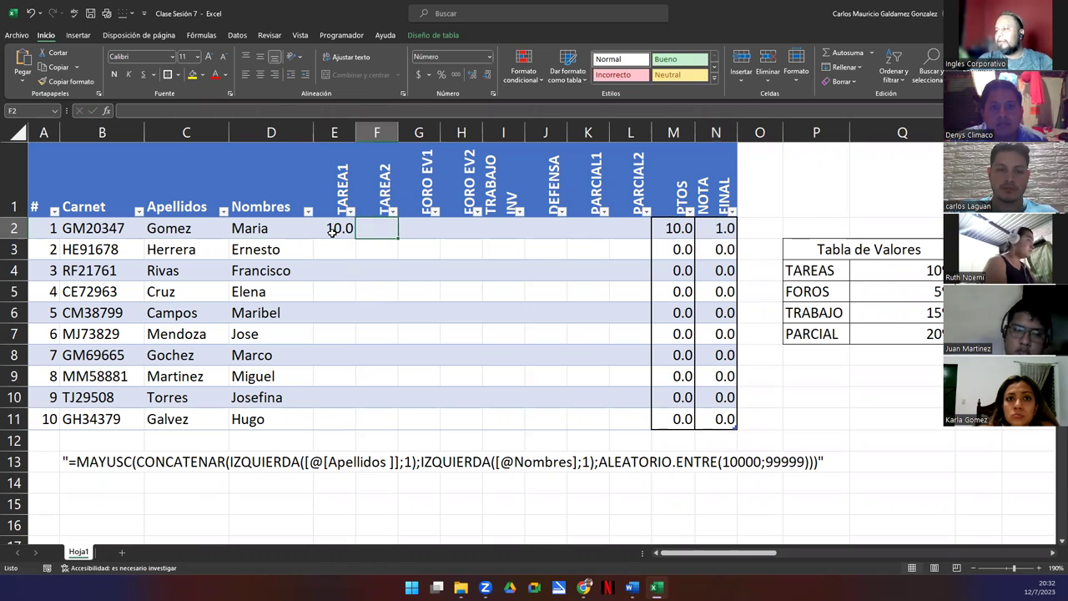
{"action": "type", "text": "10"}
{"action": "key", "text": "Tab"}
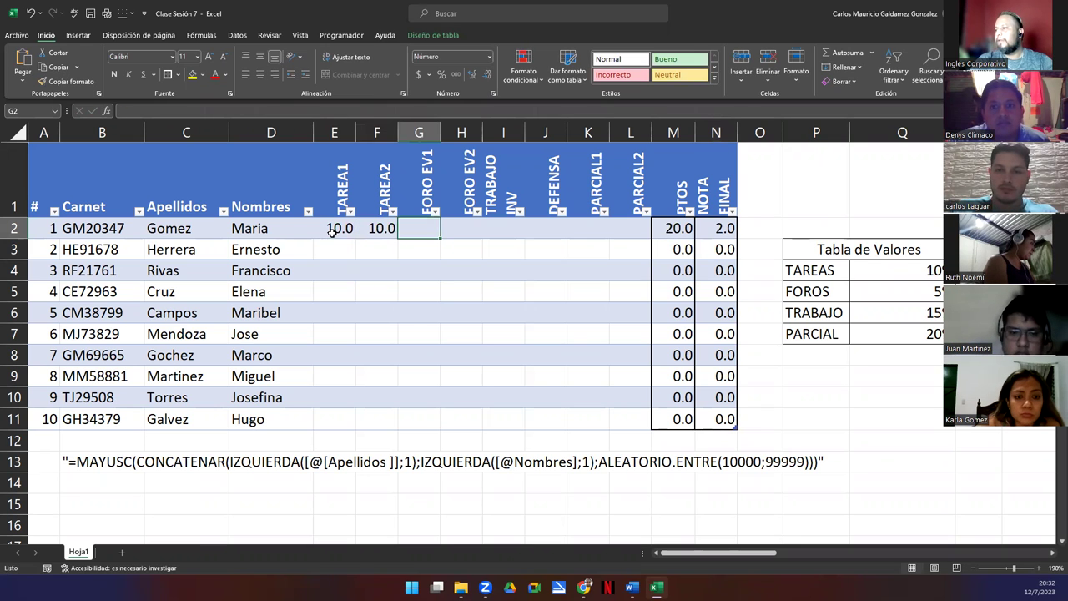
{"action": "key", "text": "Tab"}
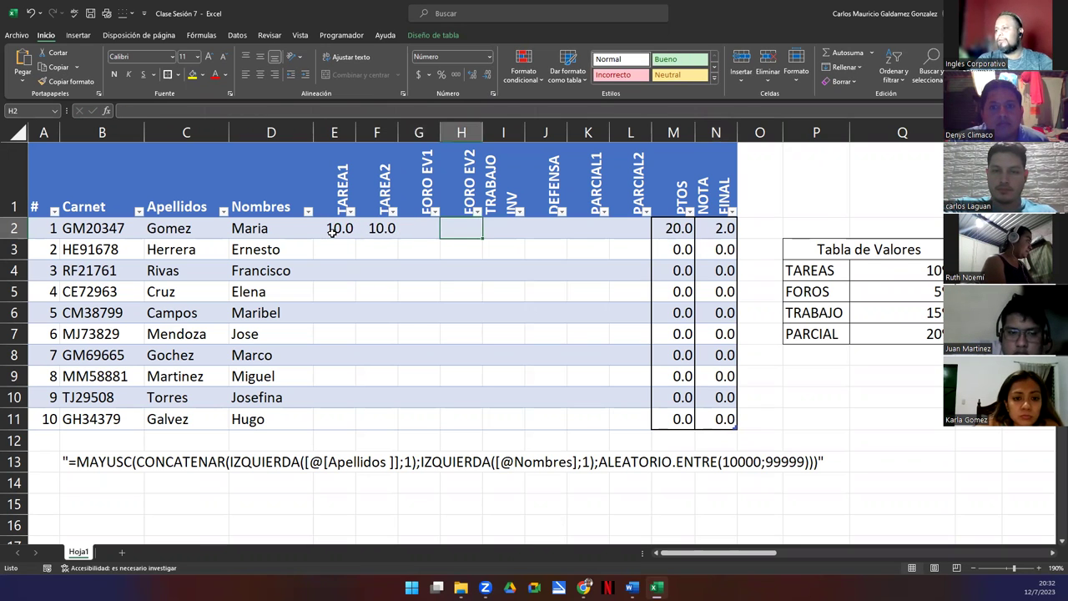
{"action": "type", "text": "1"}
{"action": "key", "text": "Left"}
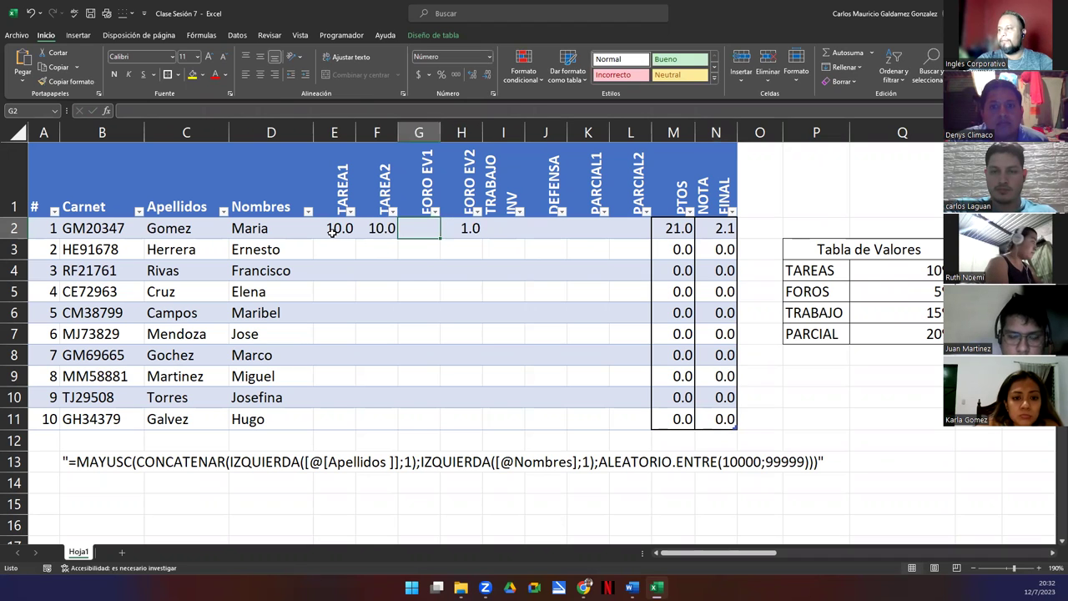
{"action": "type", "text": "10"}
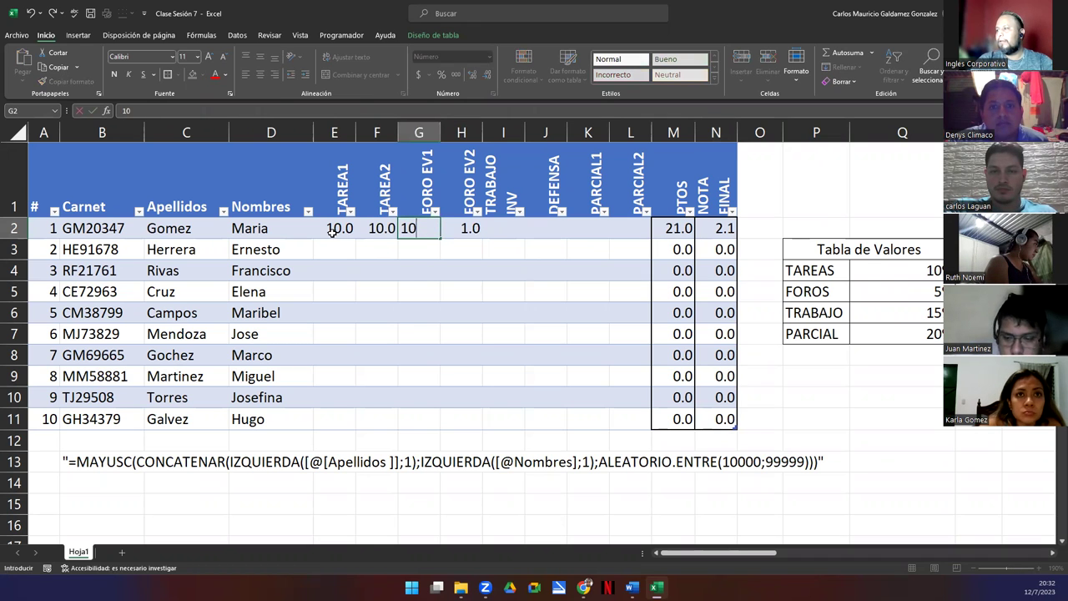
{"action": "key", "text": "Tab"}
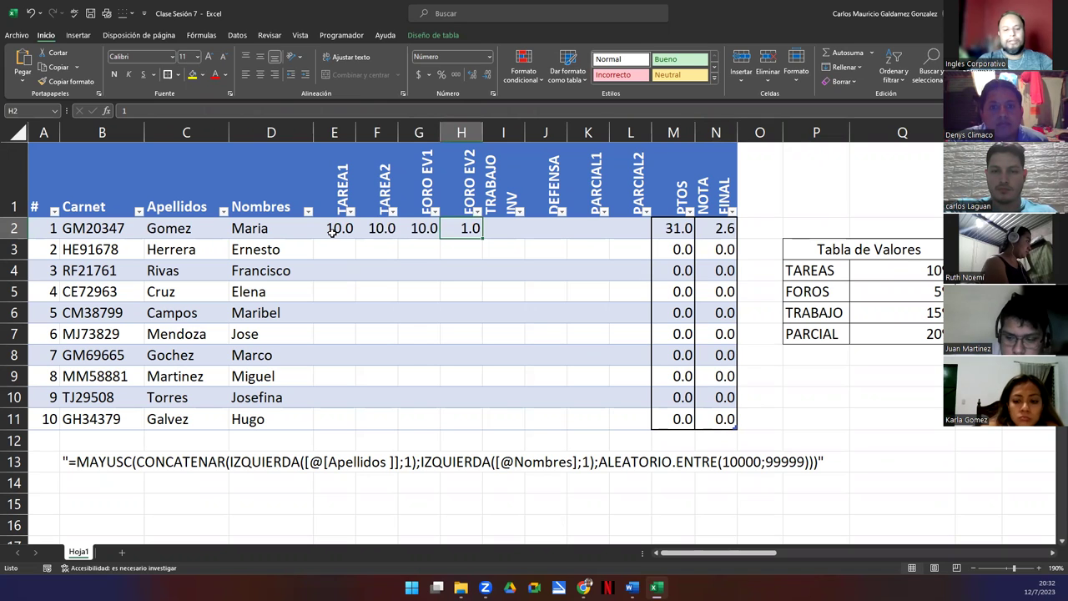
Enter 10 for FORO EV2 and TRABAJO INV, then select the TAREA1 and TAREA2 cells.
{"action": "type", "text": "10"}
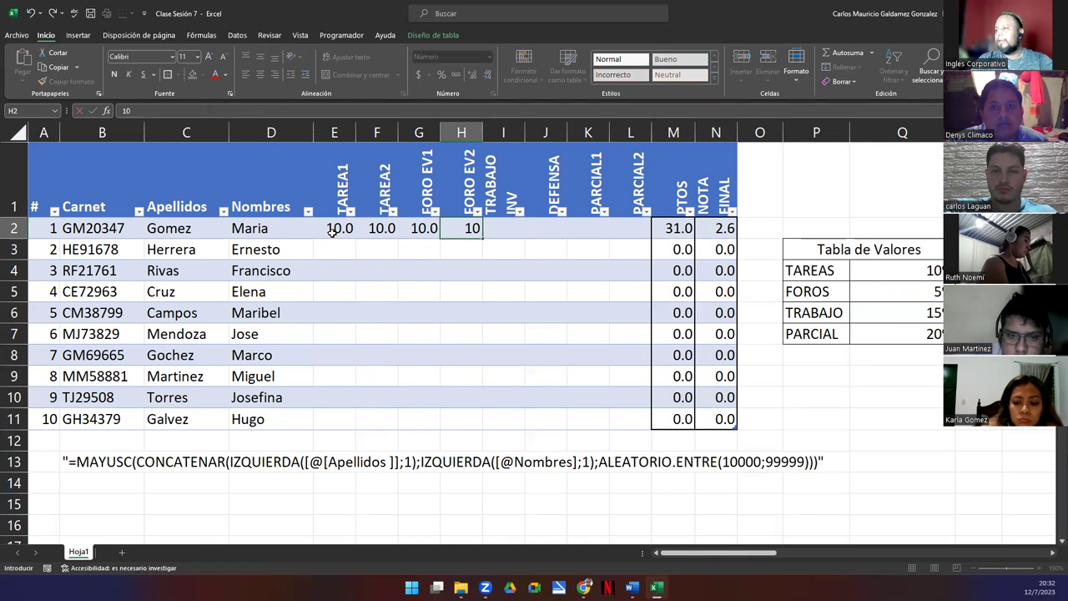
{"action": "key", "text": "Tab"}
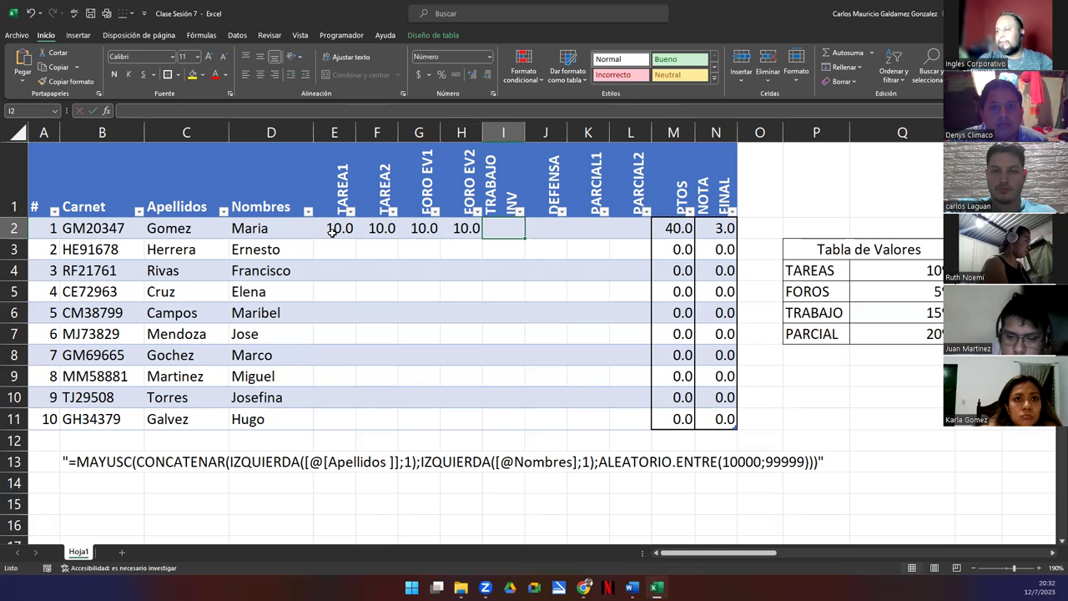
{"action": "type", "text": "10"}
{"action": "key", "text": "Tab"}
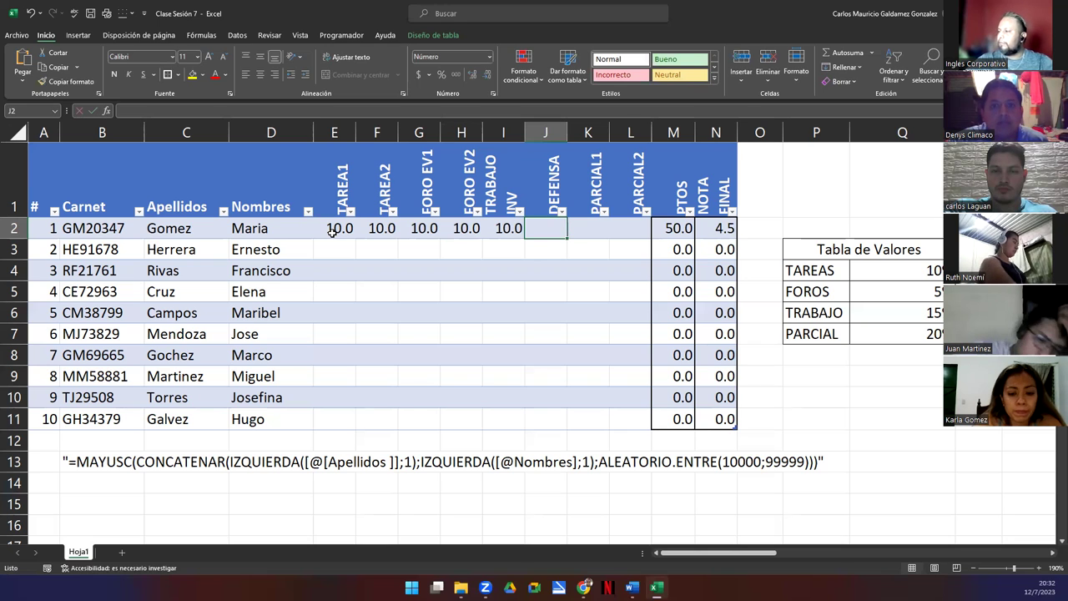
{"action": "left_click", "coordinate": [510, 229]}
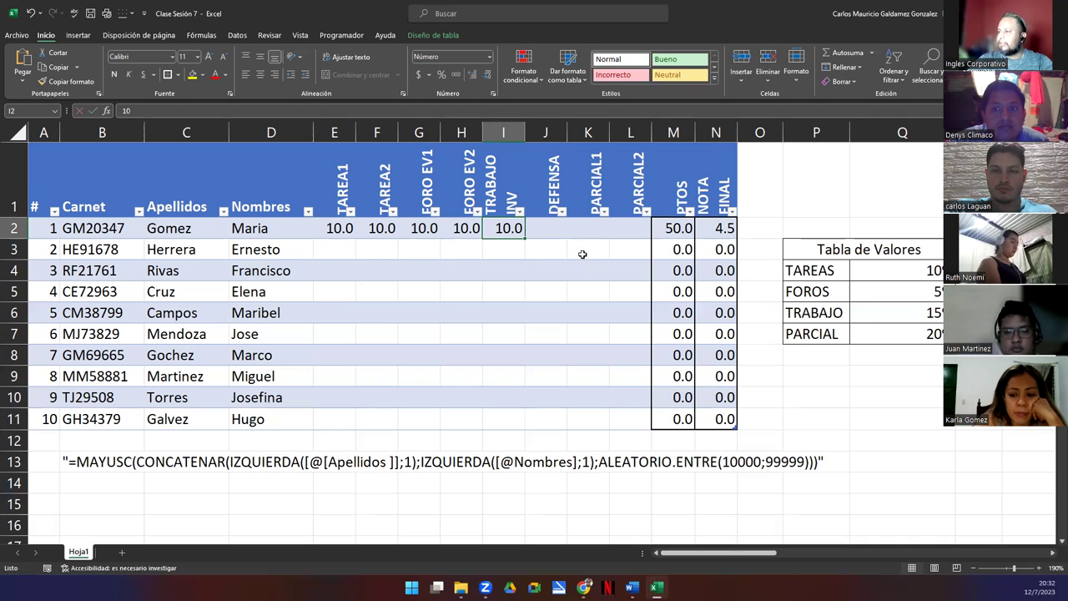
{"action": "left_click_drag", "start_coordinate": [339, 229], "coordinate": [372, 229]}
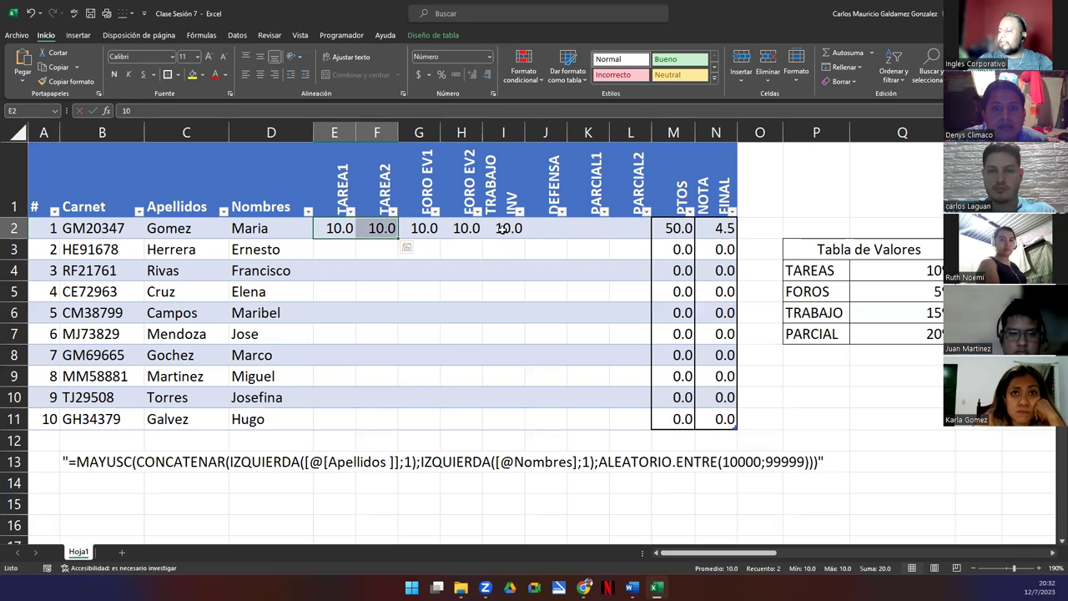
{"action": "left_click", "coordinate": [680, 228]}
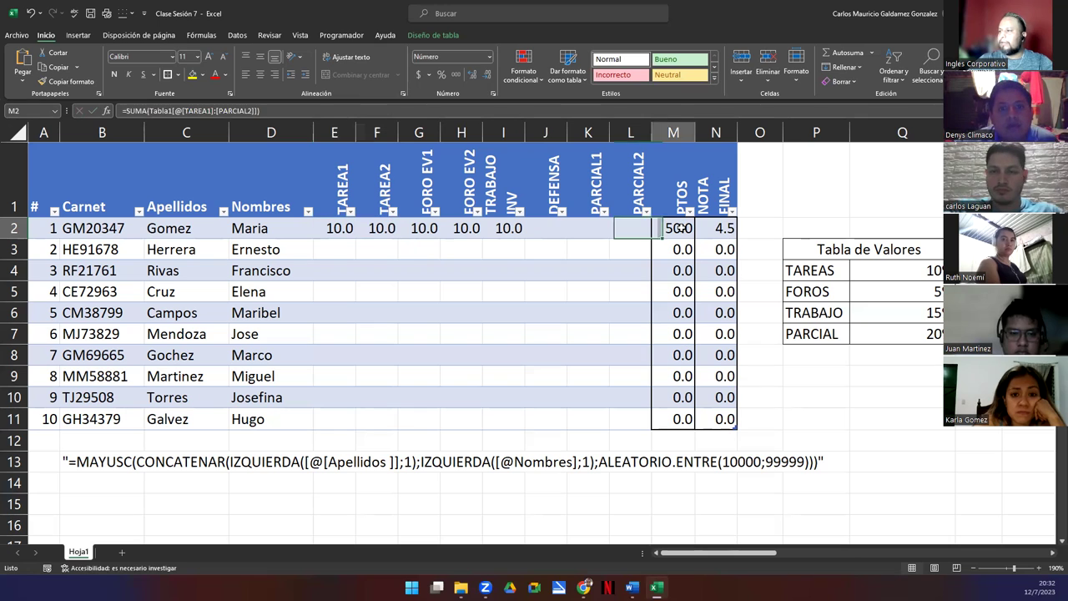
{"action": "double_click", "coordinate": [680, 228]}
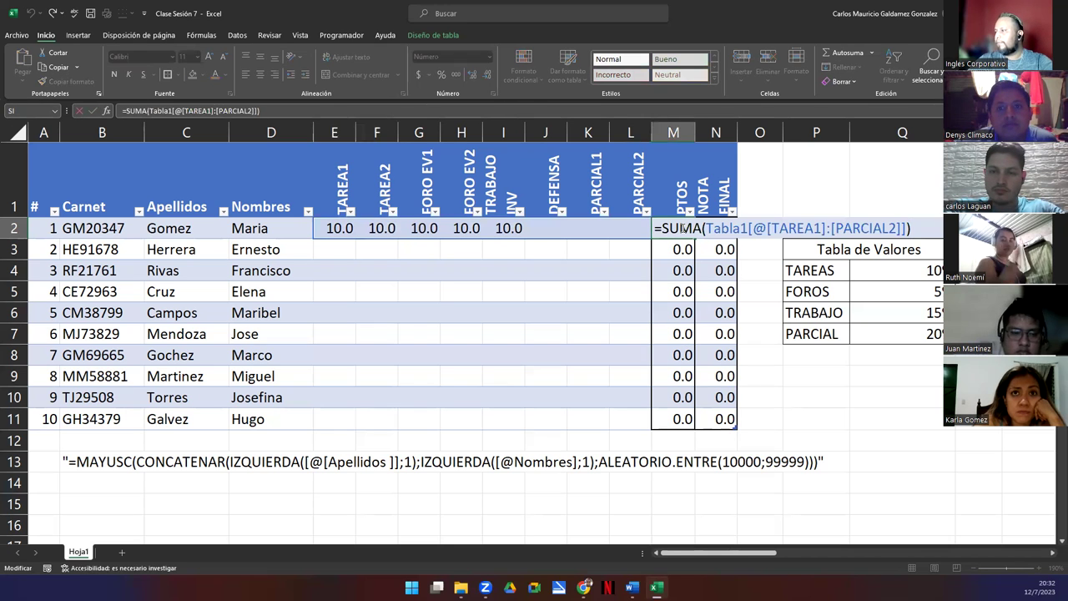
{"action": "key", "text": "Escape"}
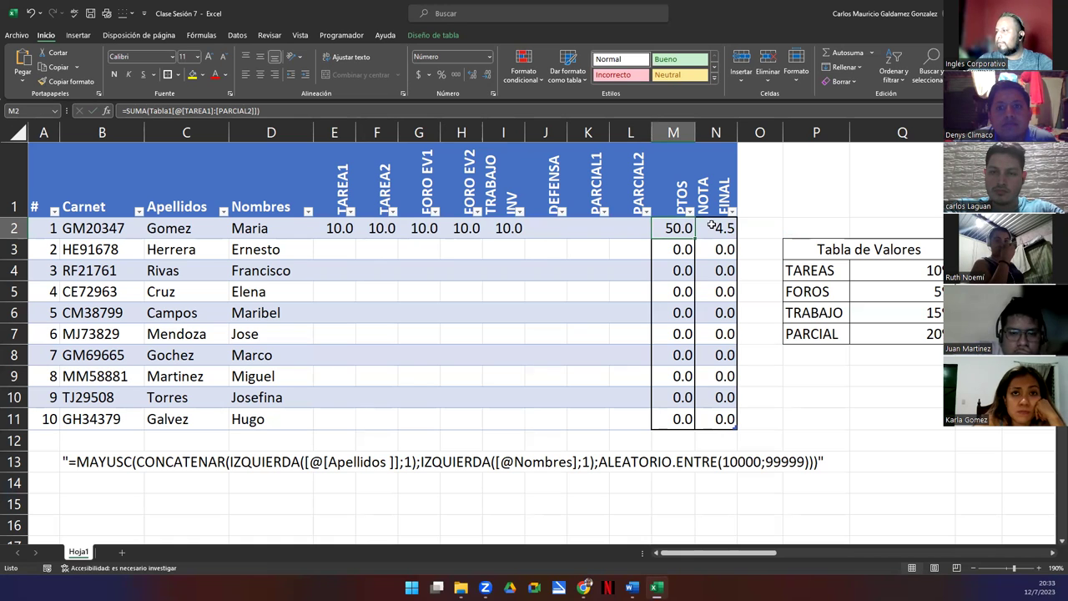
{"action": "double_click", "coordinate": [711, 227]}
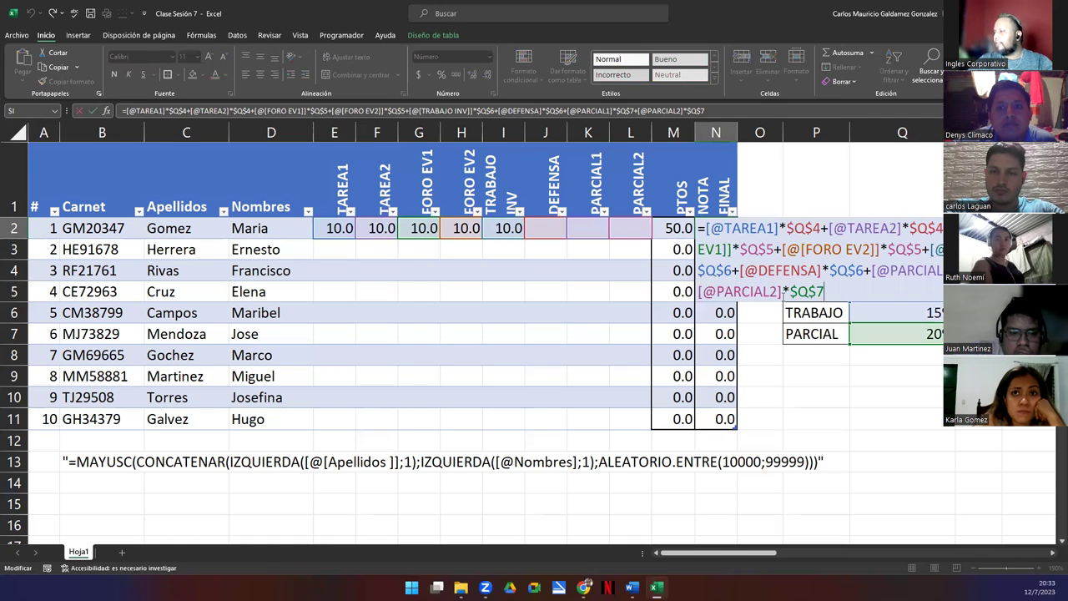
{"action": "key", "text": "Escape"}
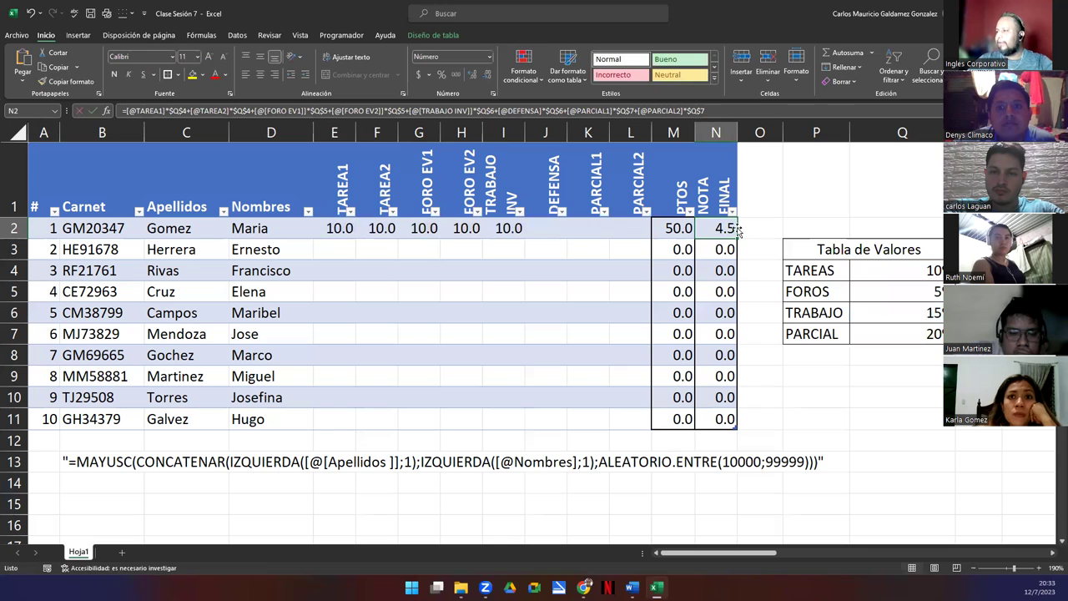
{"action": "left_click", "coordinate": [669, 231]}
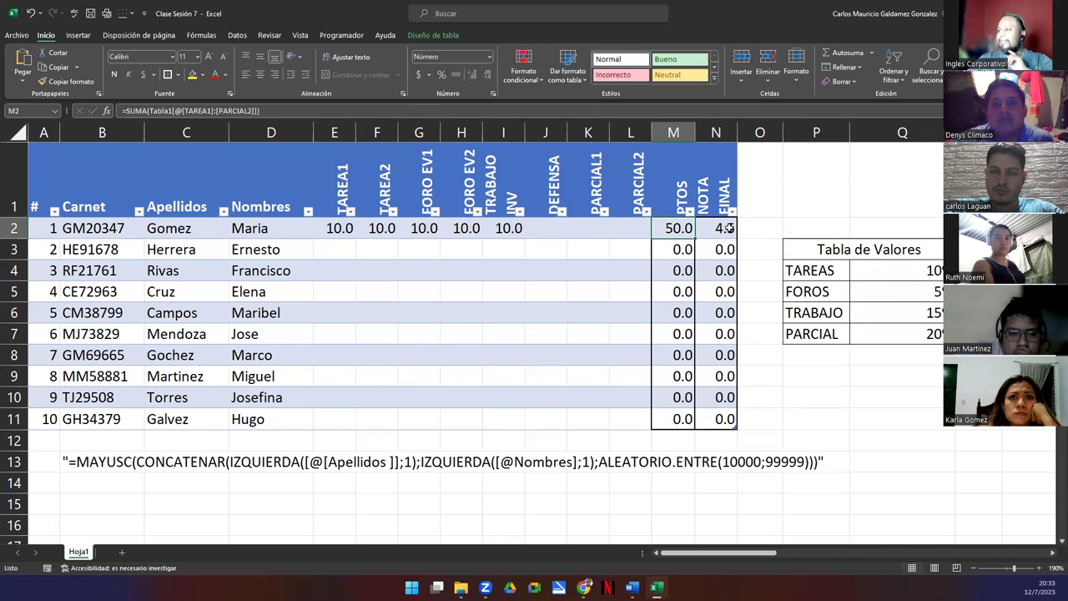
Enter 10 in J2, K2 and L2 for the first student's DEFENSA, PARCIAL1 and PARCIAL2.
{"action": "left_click", "coordinate": [547, 230]}
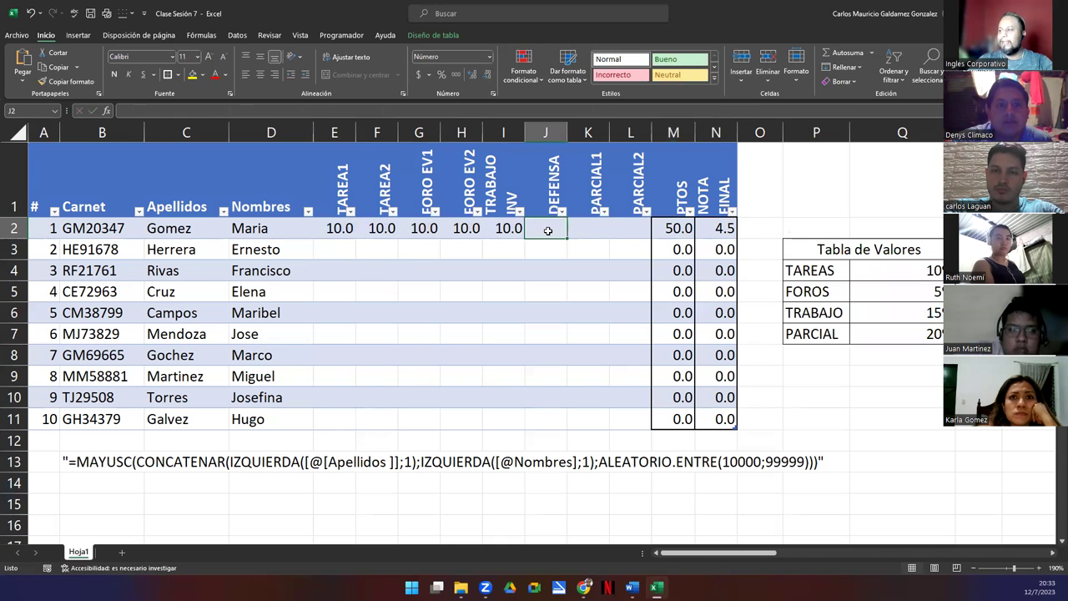
{"action": "type", "text": "10"}
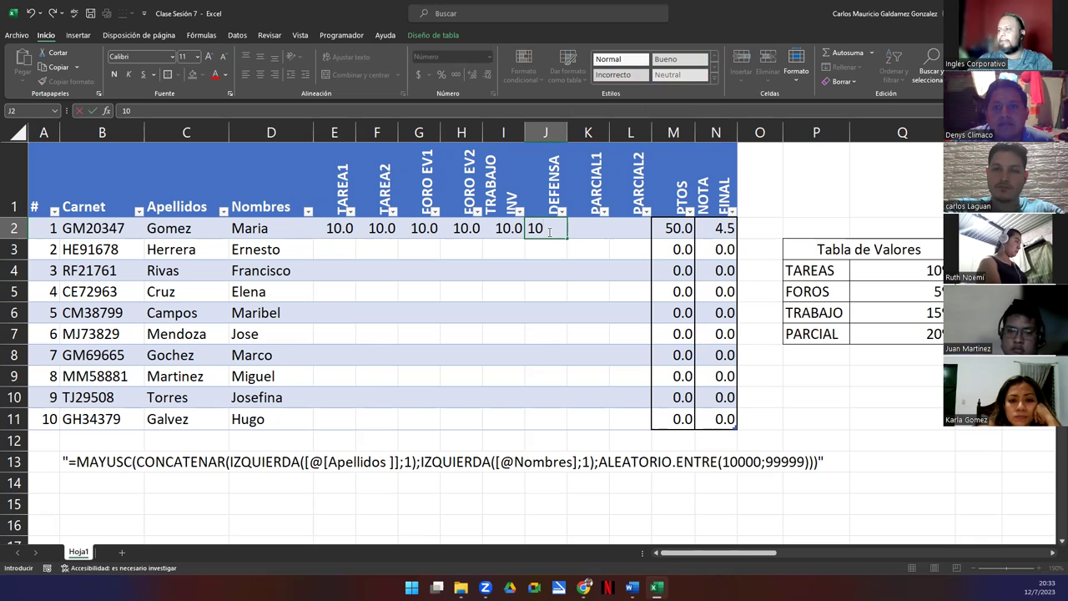
{"action": "key", "text": "Tab"}
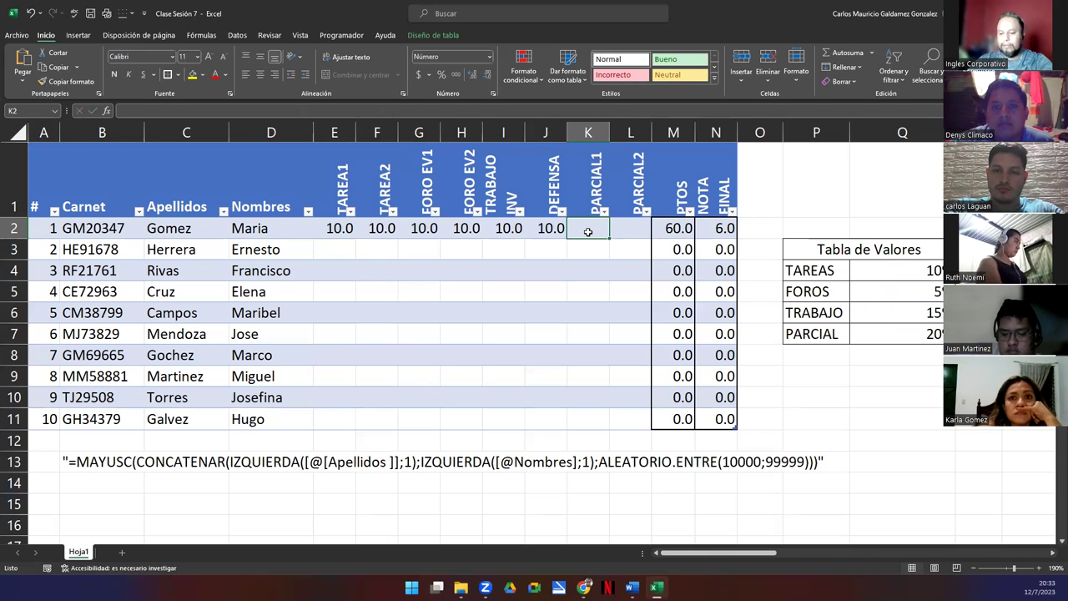
{"action": "type", "text": "10"}
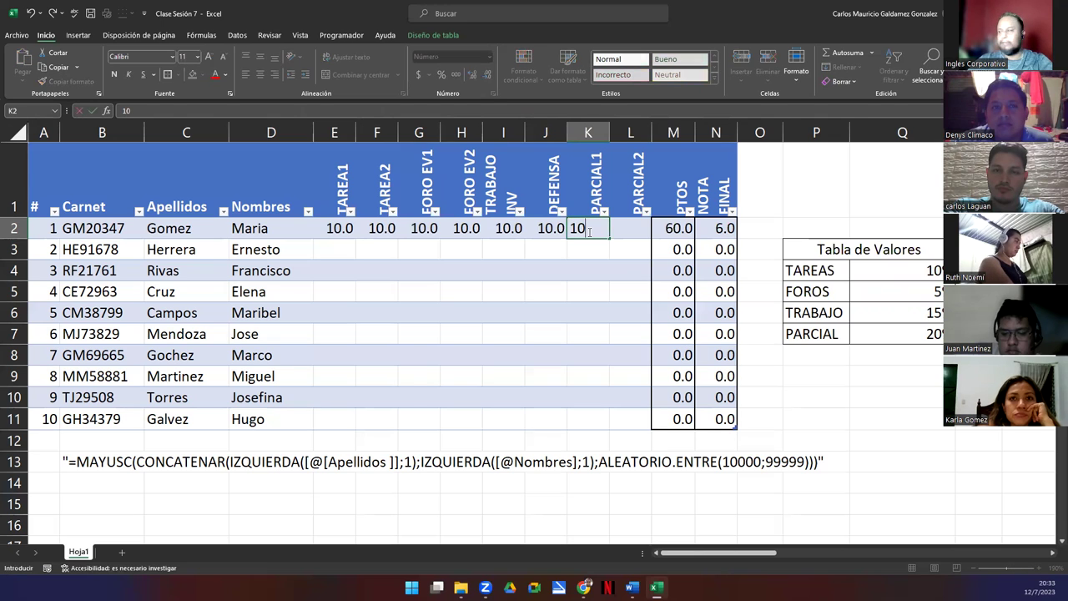
{"action": "key", "text": "Tab"}
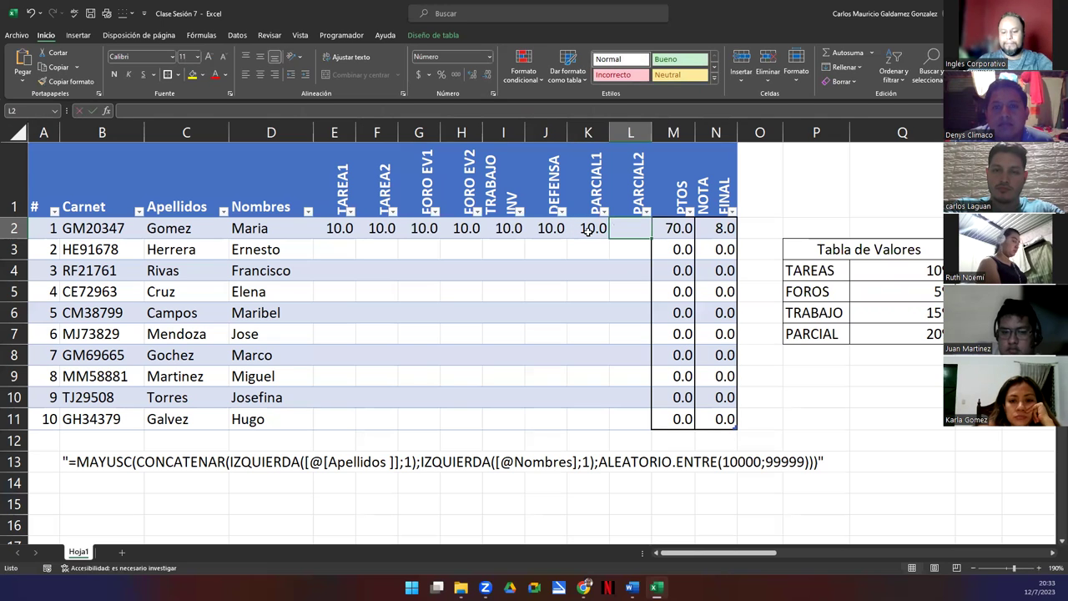
{"action": "type", "text": "10"}
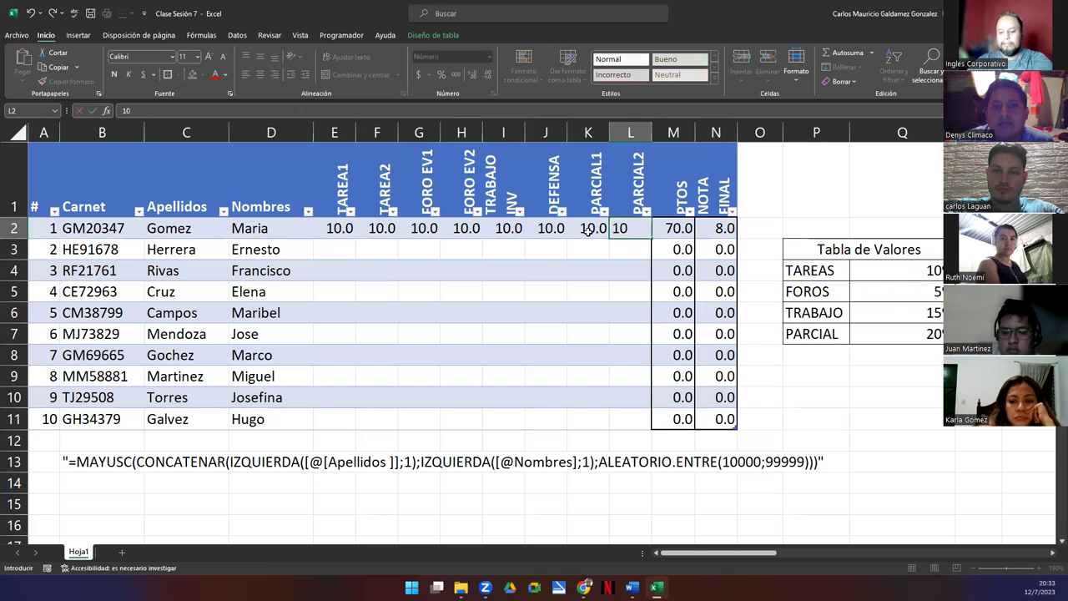
{"action": "key", "text": "Return"}
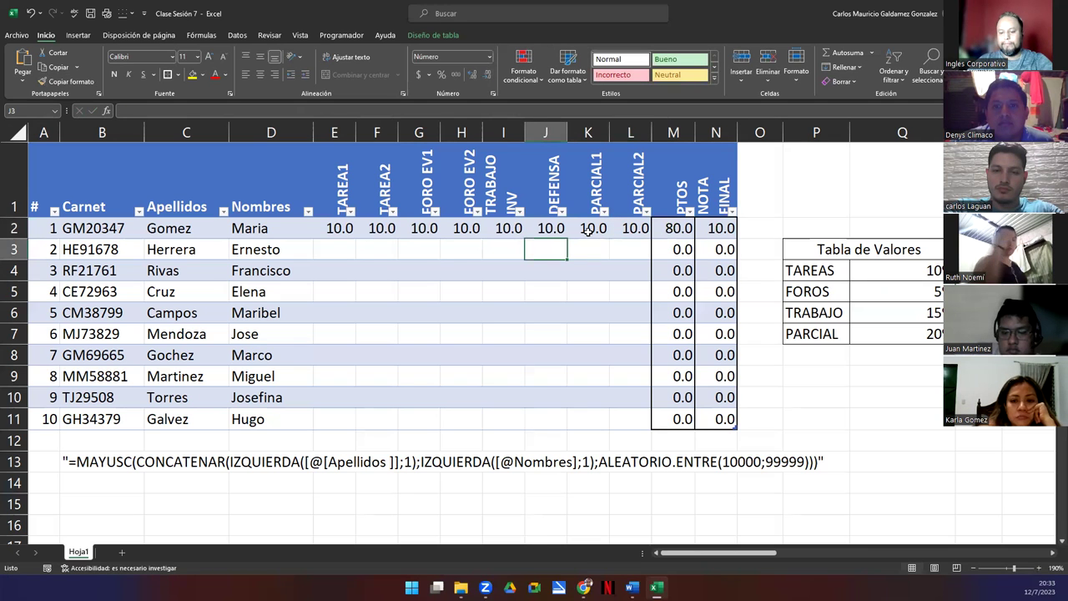
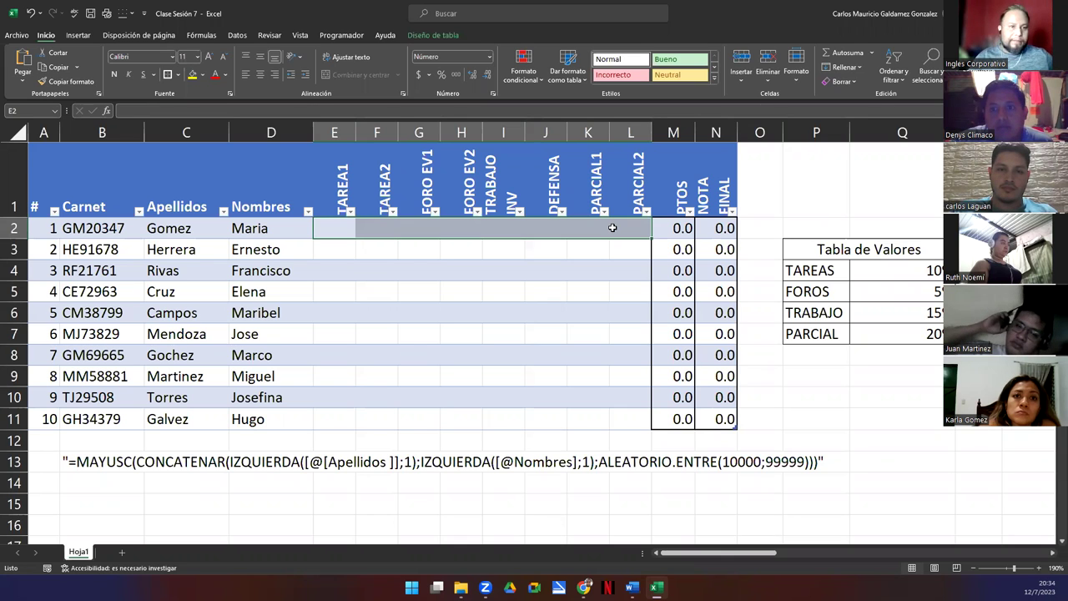
Enter the TAREA1 grades 6, 6.7, 8, 7.6, 8.5, 7.9, 7, 8, 6.7, 5 in E2:E11.
{"action": "left_click", "coordinate": [460, 291]}
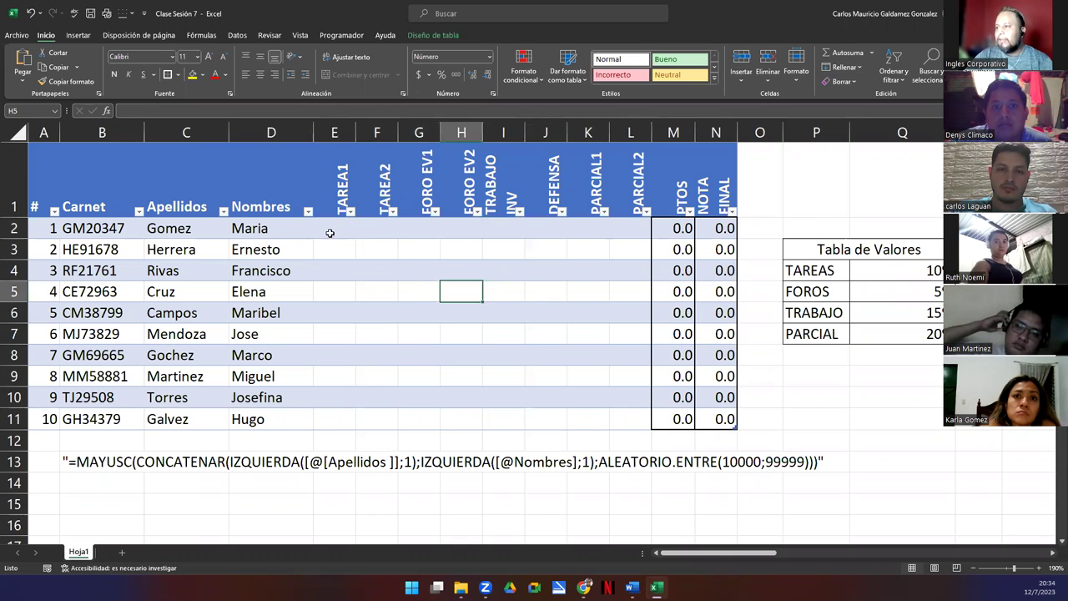
{"action": "left_click_drag", "start_coordinate": [333, 230], "coordinate": [629, 425]}
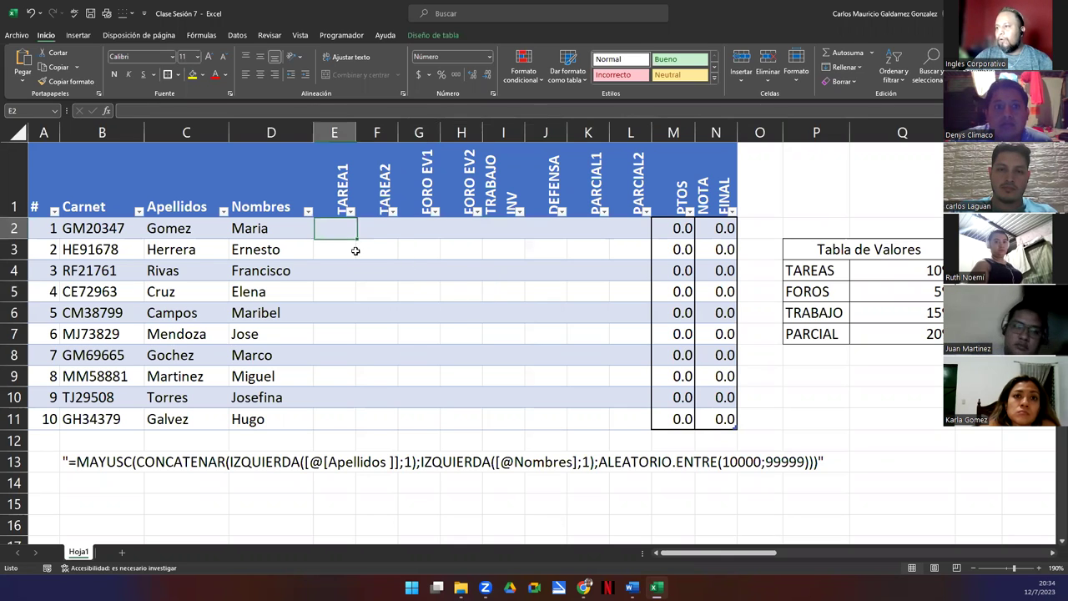
{"action": "left_click", "coordinate": [609, 410]}
{"action": "left_click", "coordinate": [340, 238]}
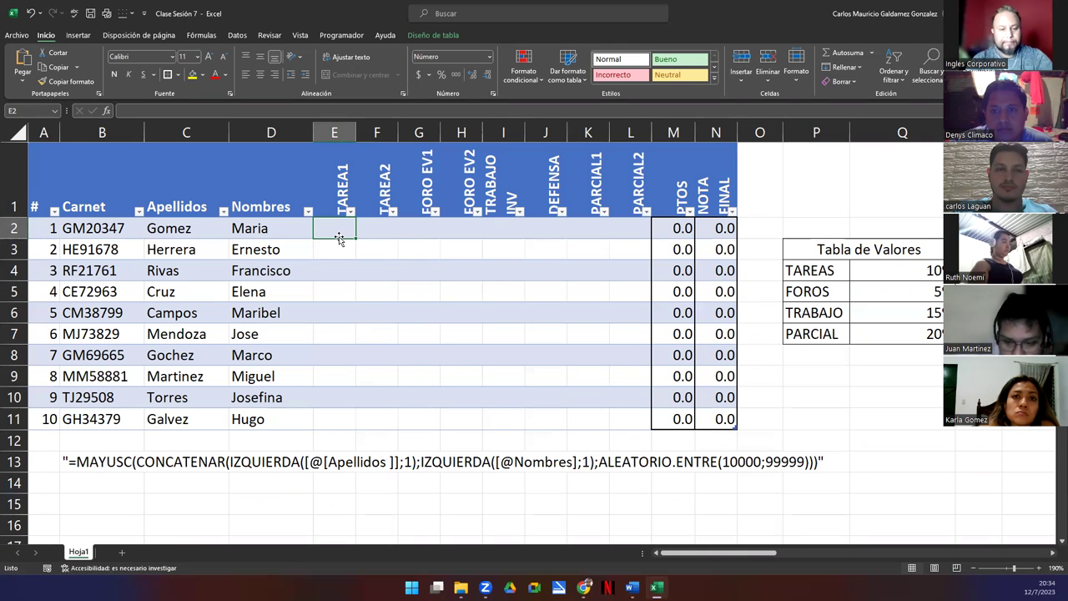
{"action": "type", "text": "6"}
{"action": "key", "text": "Return"}
{"action": "type", "text": "6.7"}
{"action": "key", "text": "Return"}
{"action": "type", "text": "8"}
{"action": "key", "text": "Return"}
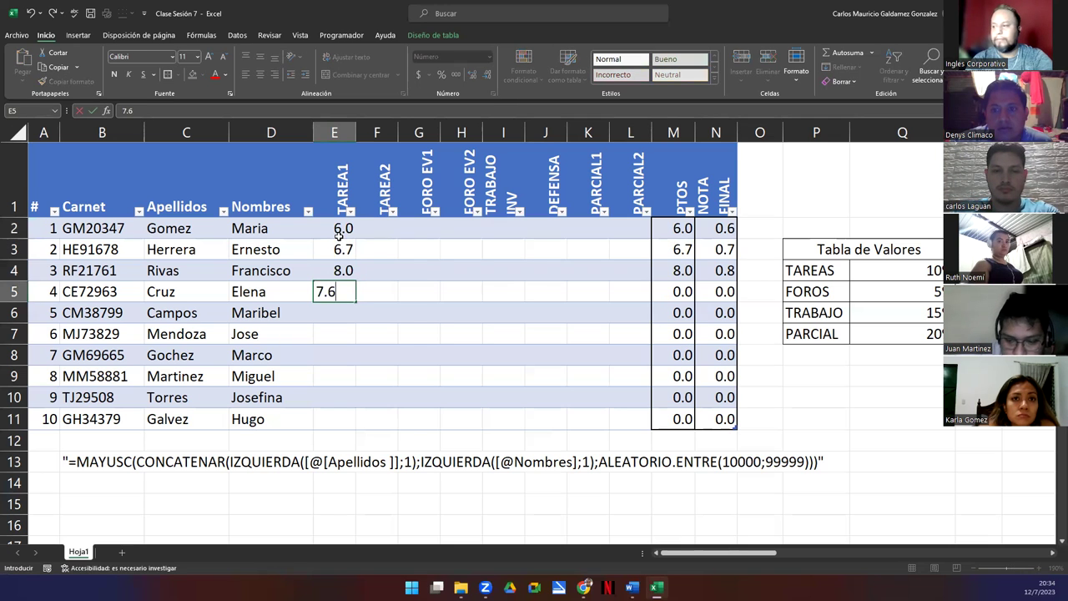
{"action": "key", "text": "Return"}
{"action": "type", "text": "8.5"}
{"action": "key", "text": "Return"}
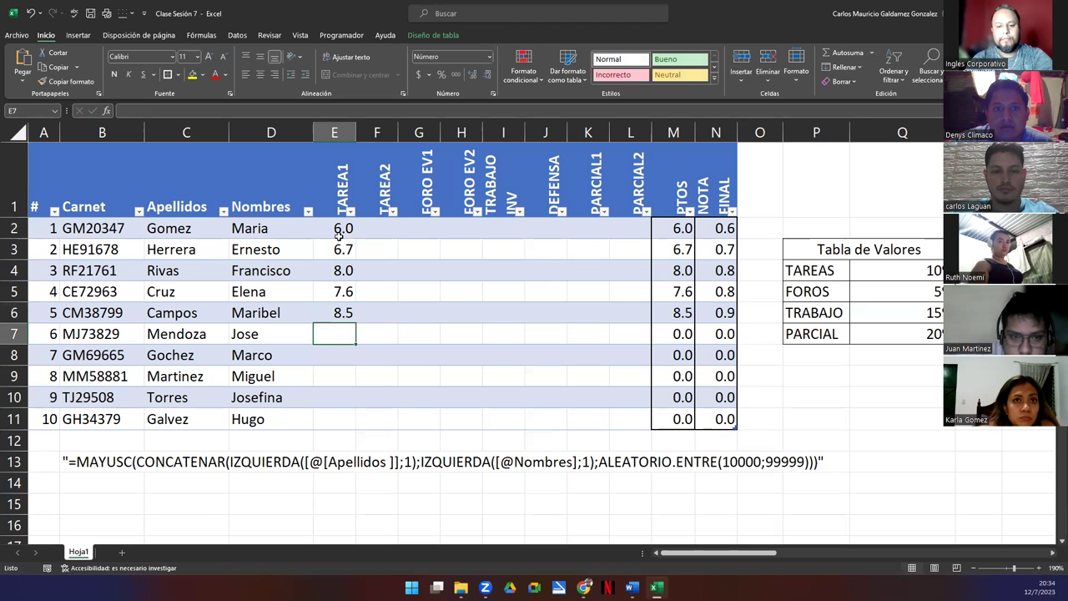
{"action": "type", "text": "7.9"}
{"action": "key", "text": "Return"}
{"action": "type", "text": "7"}
{"action": "key", "text": "Return"}
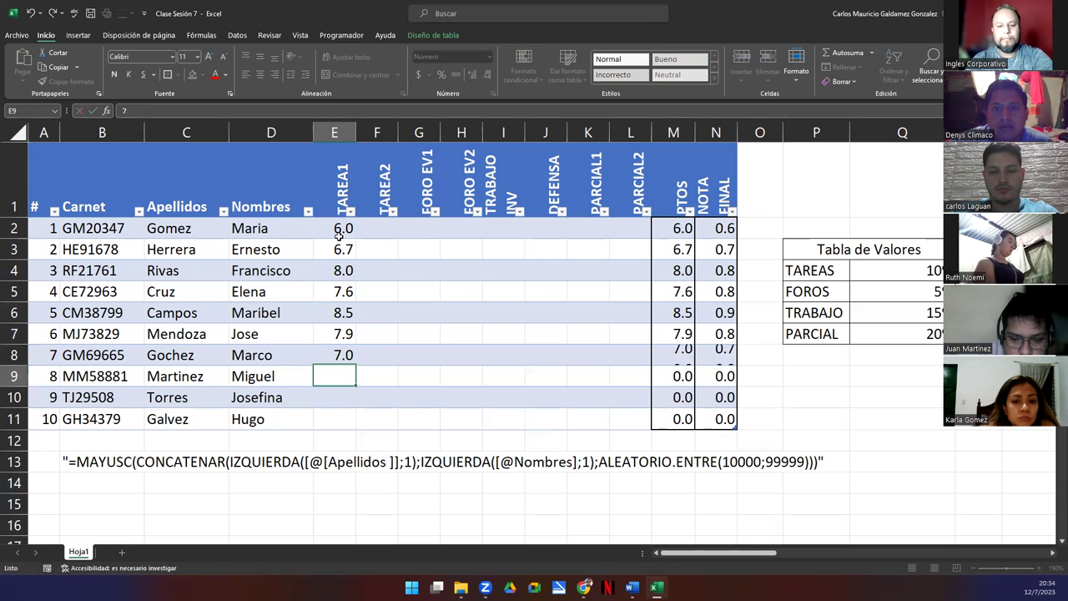
{"action": "type", "text": "8"}
{"action": "key", "text": "Return"}
{"action": "type", "text": "6.7"}
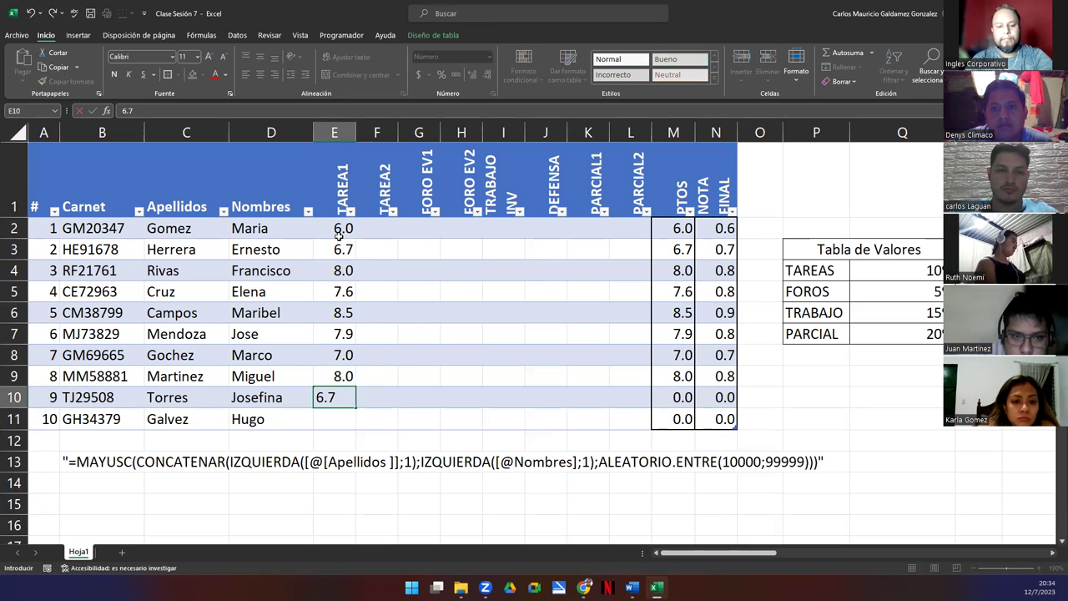
{"action": "key", "text": "Return"}
{"action": "type", "text": "5"}
{"action": "key", "text": "Return"}
Enter the ten TAREA2 grades in F2:F11, starting with 7 and ending with 10.
{"action": "key", "text": "Up"}
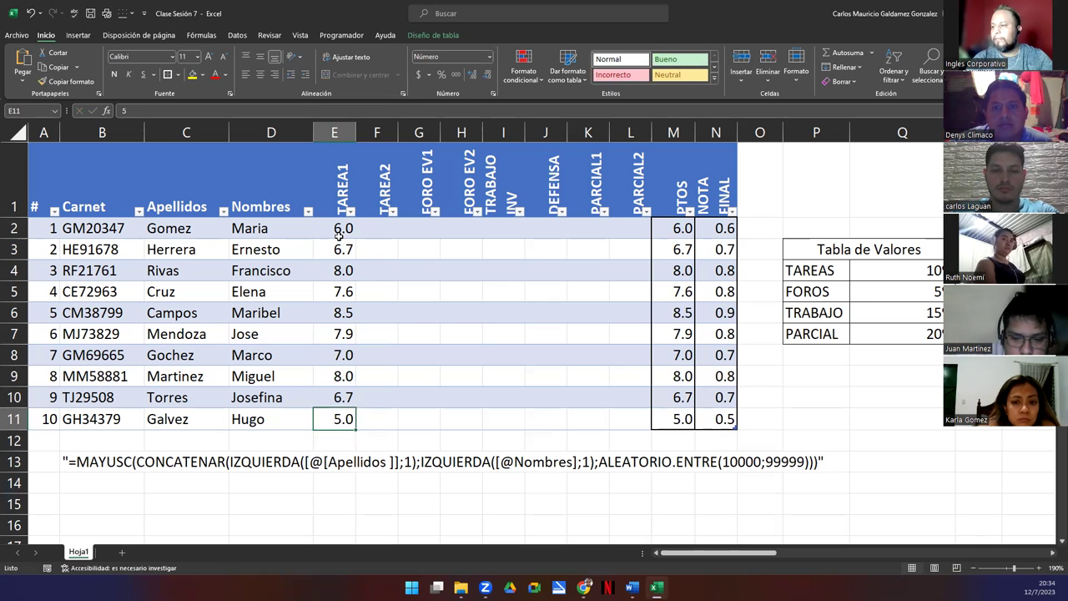
{"action": "key", "text": "Right"}
{"action": "key", "text": "ctrl+Up"}
{"action": "key", "text": "Down"}
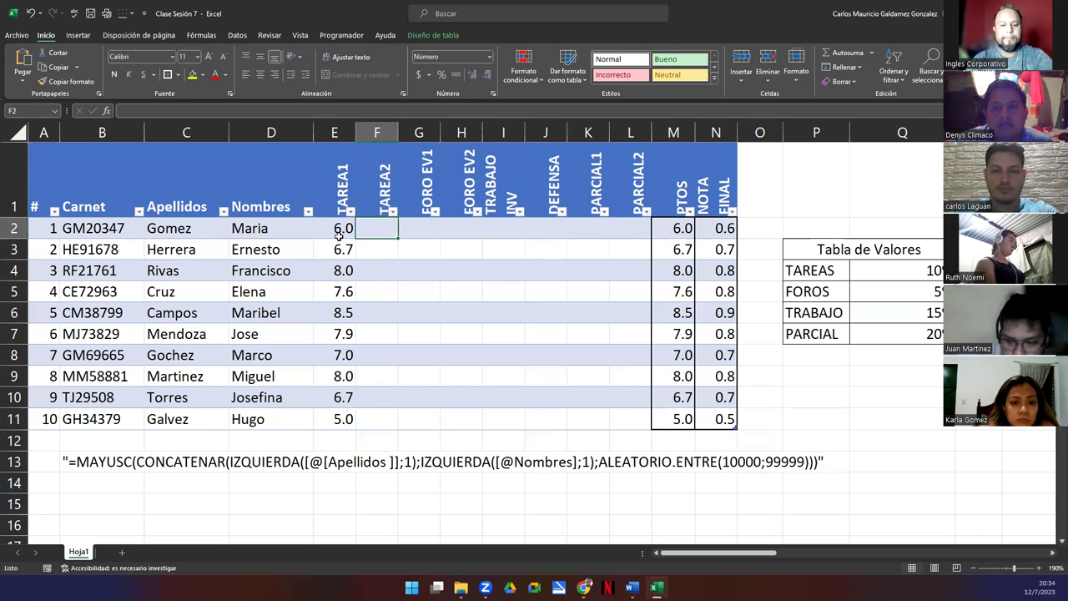
{"action": "type", "text": "7"}
{"action": "key", "text": "Return"}
{"action": "type", "text": "8 7"}
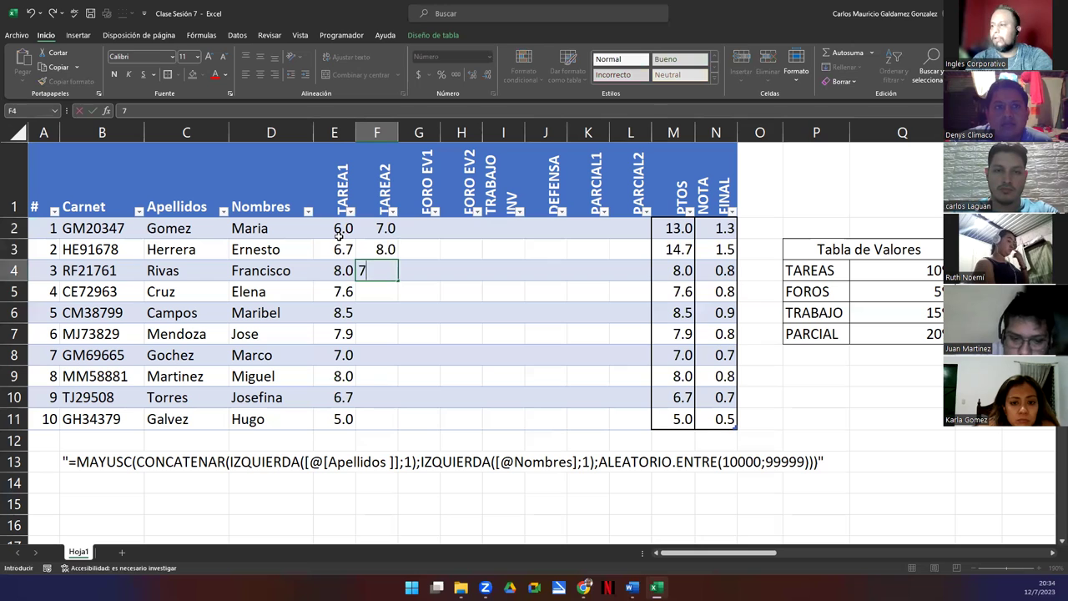
{"action": "key", "text": "Return"}
{"action": "type", "text": "8"}
{"action": "key", "text": "Return"}
{"action": "type", "text": "7"}
{"action": "key", "text": "Return"}
{"action": "type", "text": "6 7"}
{"action": "key", "text": "Return"}
{"action": "type", "text": "8"}
{"action": "key", "text": "Return"}
{"action": "type", "text": "6"}
{"action": "key", "text": "Return"}
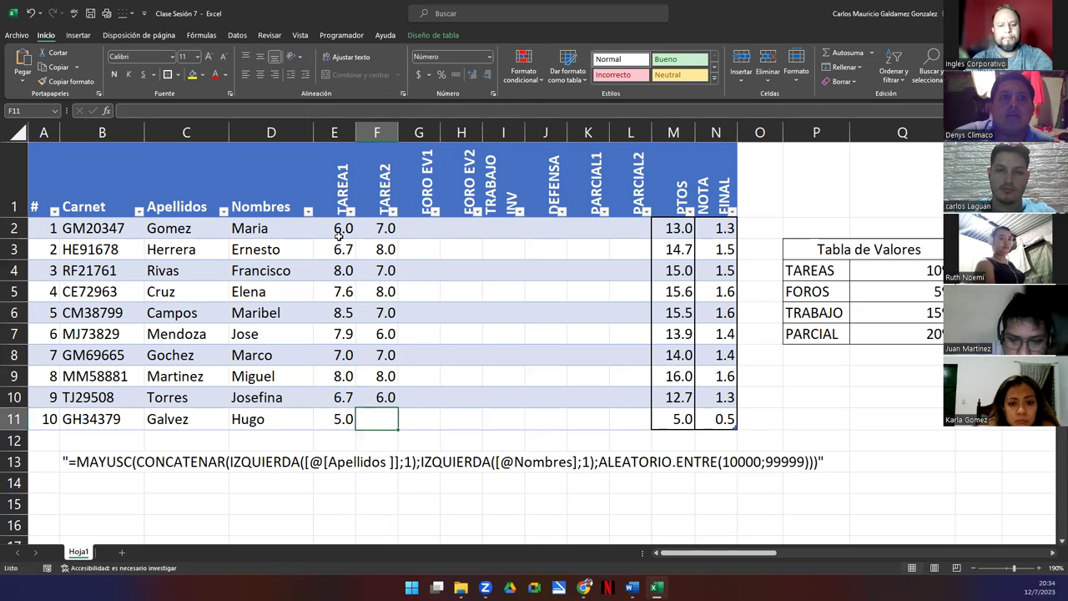
{"action": "type", "text": "10"}
{"action": "key", "text": "Return"}
{"action": "key", "text": "Right"}
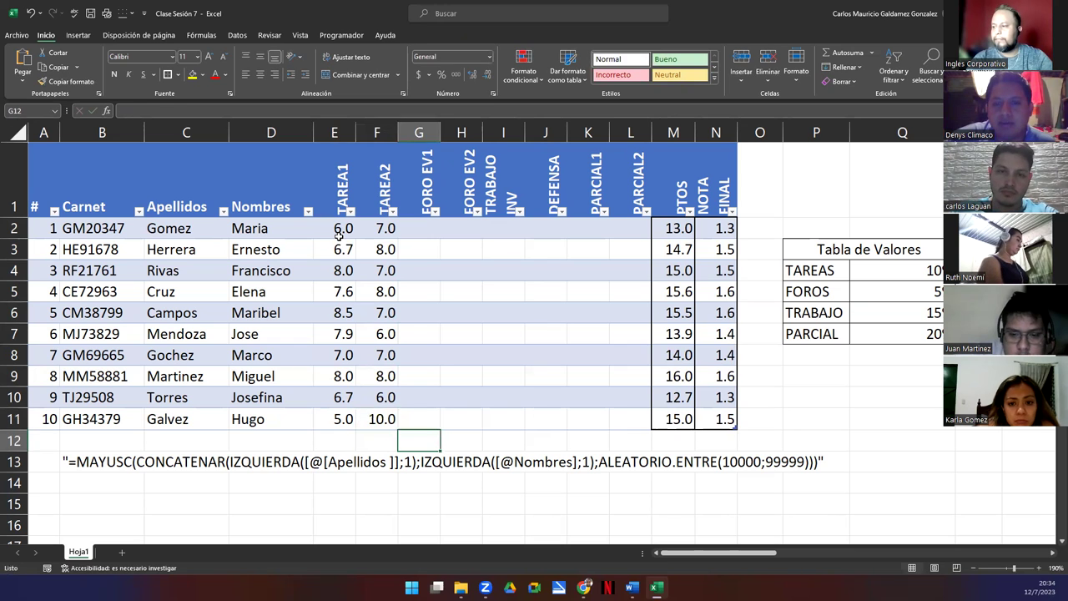
{"action": "key", "text": "Up"}
{"action": "key", "text": "ctrl+Up"}
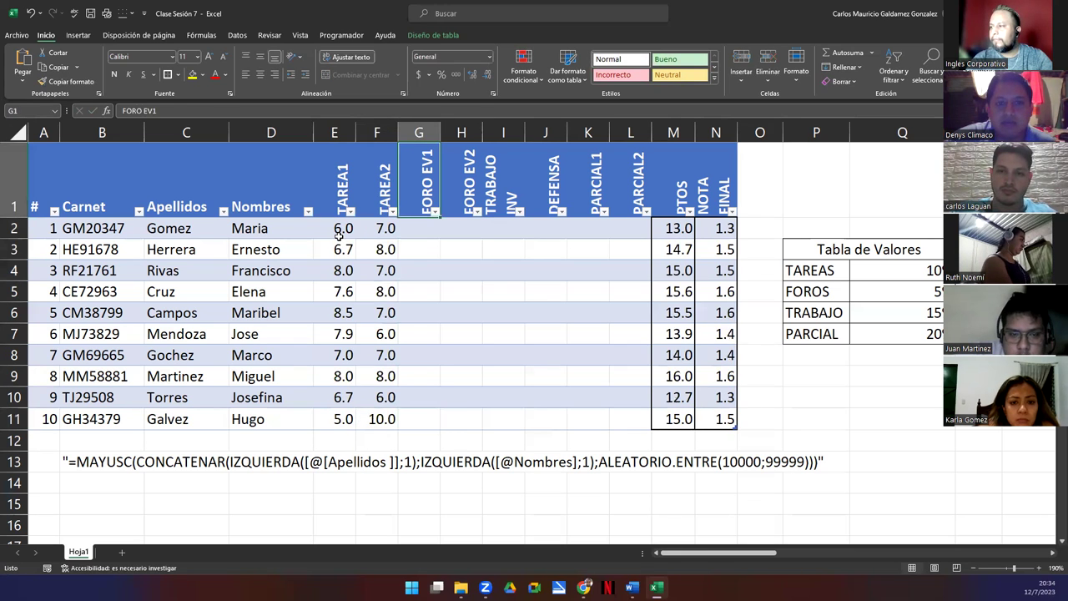
Enter the FORO EV1 grades 8, 8, 9, 9, 8, 9, 8, 8, 8, 9 in G2:G11.
{"action": "key", "text": "Down"}
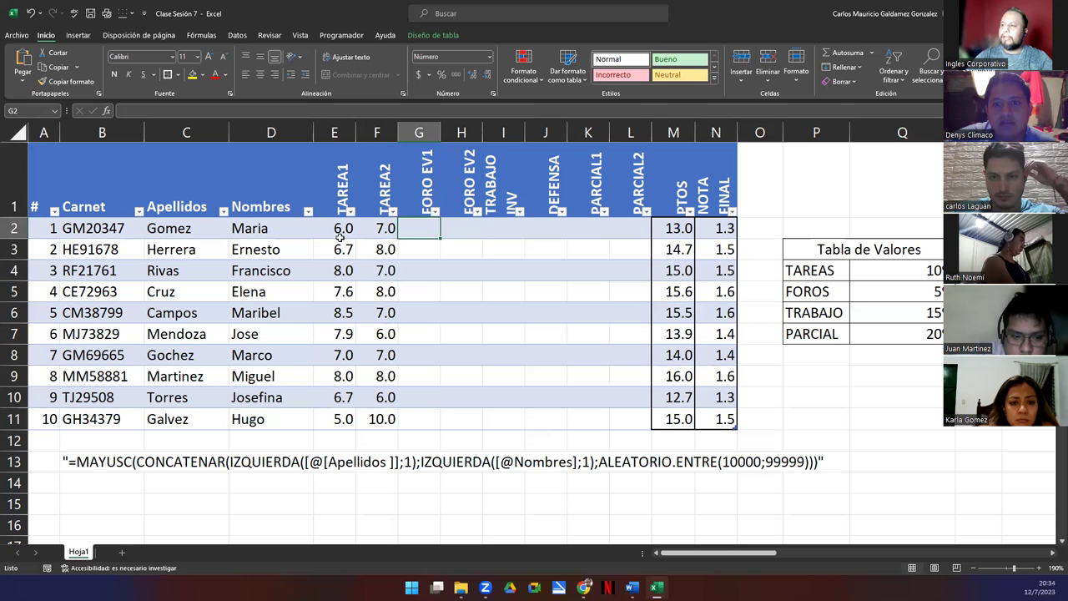
{"action": "left_click_drag", "start_coordinate": [338, 188], "coordinate": [621, 196]}
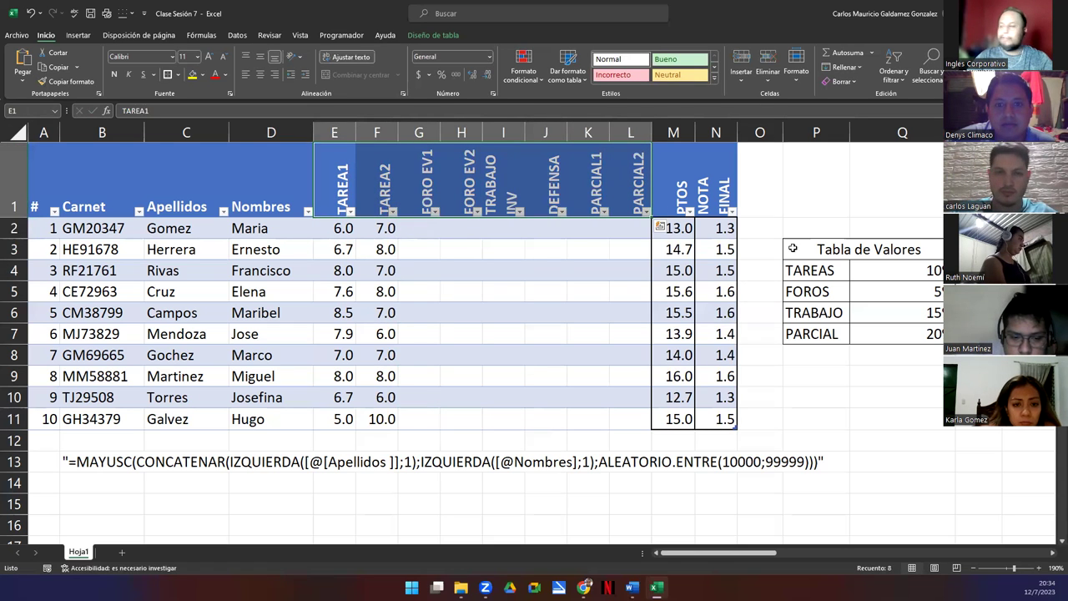
{"action": "left_click_drag", "start_coordinate": [331, 187], "coordinate": [617, 202]}
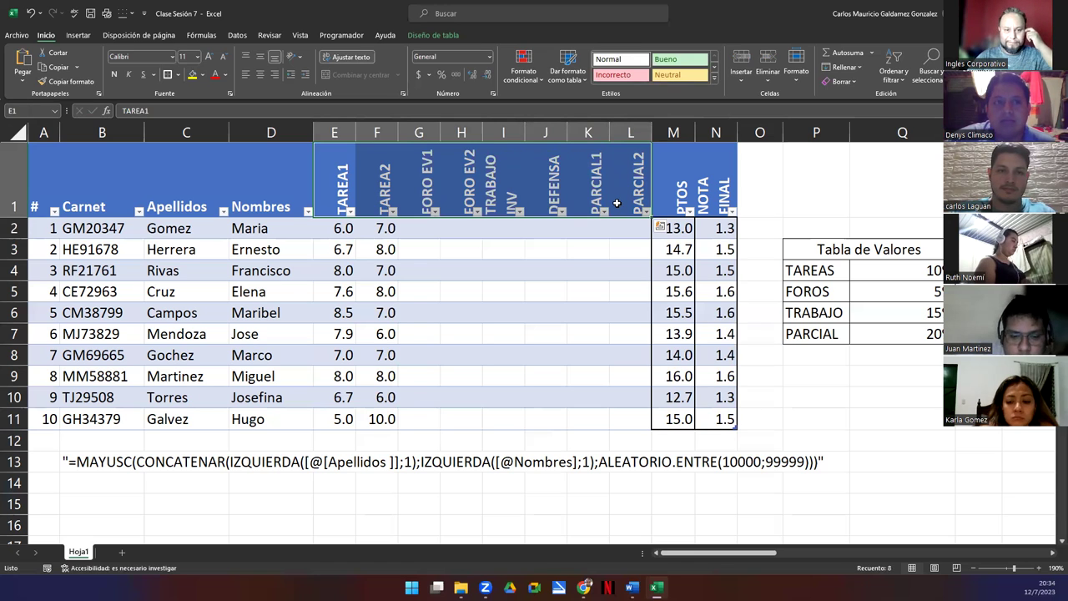
{"action": "left_click", "coordinate": [413, 231]}
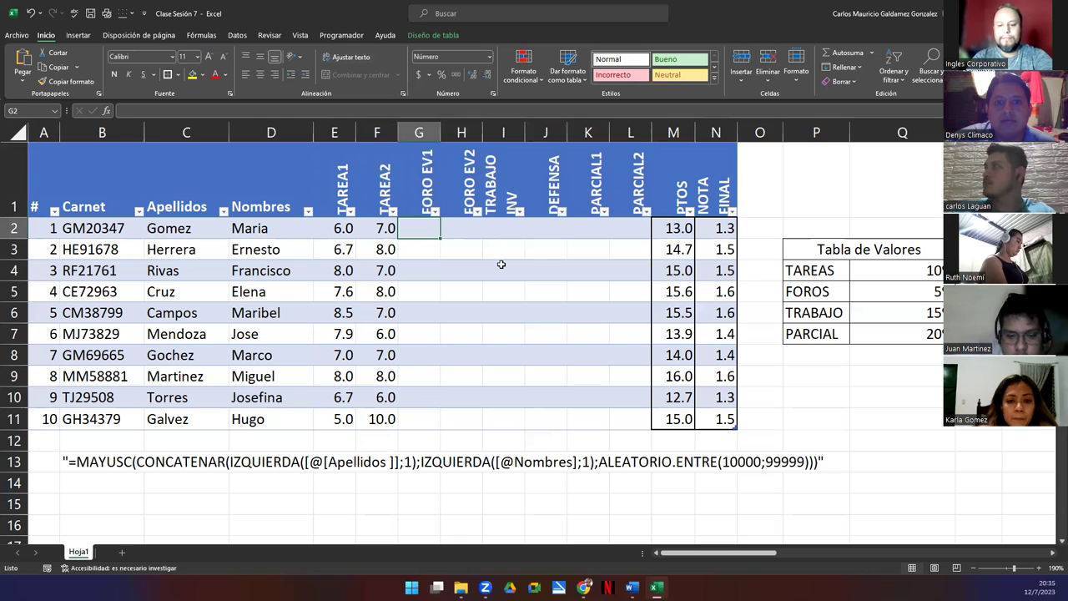
{"action": "type", "text": "8"}
{"action": "key", "text": "Return"}
{"action": "type", "text": "8"}
{"action": "key", "text": "Return"}
{"action": "type", "text": "9 9 8 9 8 8 8 "}
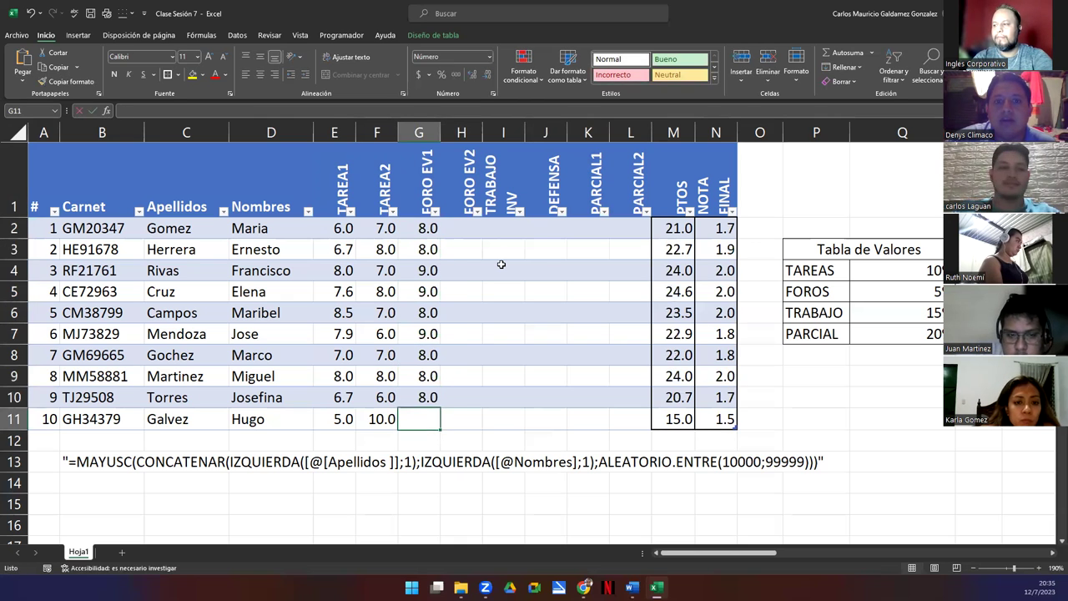
{"action": "type", "text": "9"}
{"action": "key", "text": "Right"}
{"action": "key", "text": "Up"}
{"action": "key", "text": "Up"}
{"action": "key", "text": "Up"}
{"action": "key", "text": "Up"}
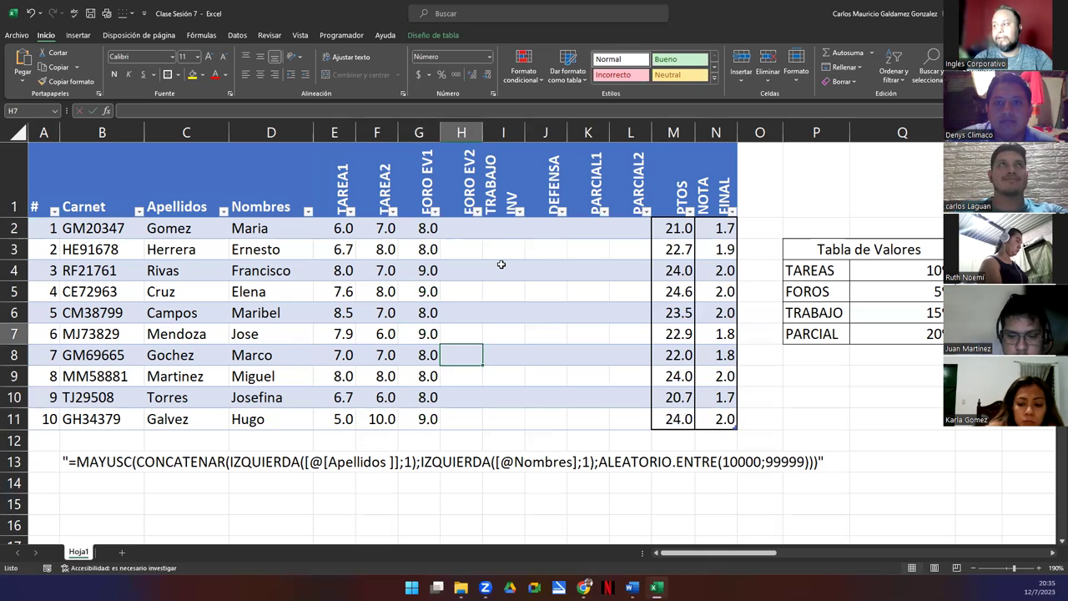
{"action": "key", "text": "Up"}
{"action": "key", "text": "Up"}
{"action": "key", "text": "Up"}
{"action": "key", "text": "Down"}
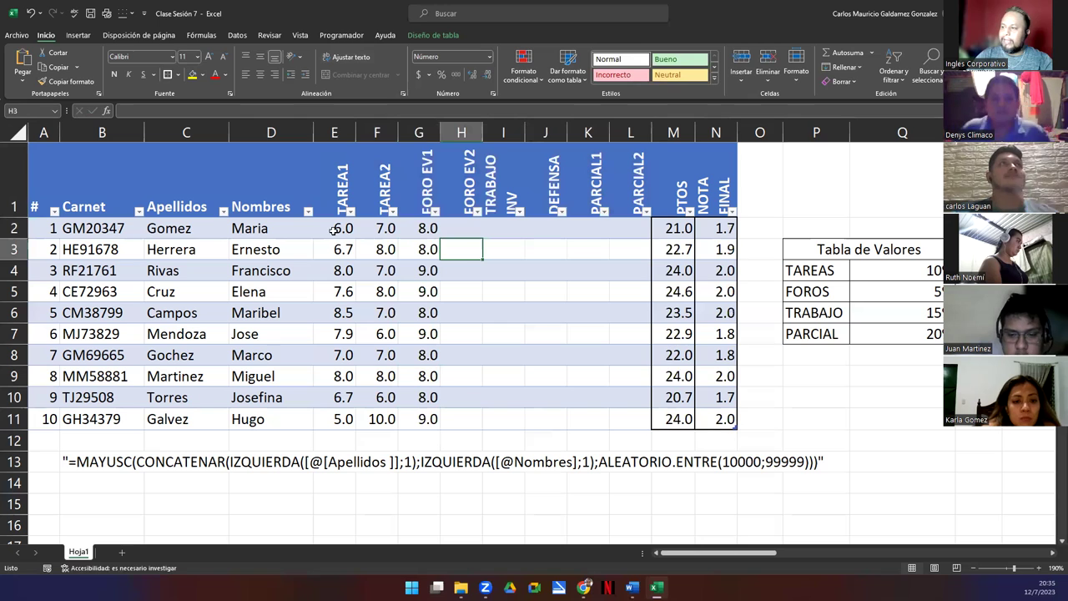
Review the 10% TAREAS weight against the first student's TAREA1 and TAREA2 grades.
{"action": "left_click", "coordinate": [887, 277]}
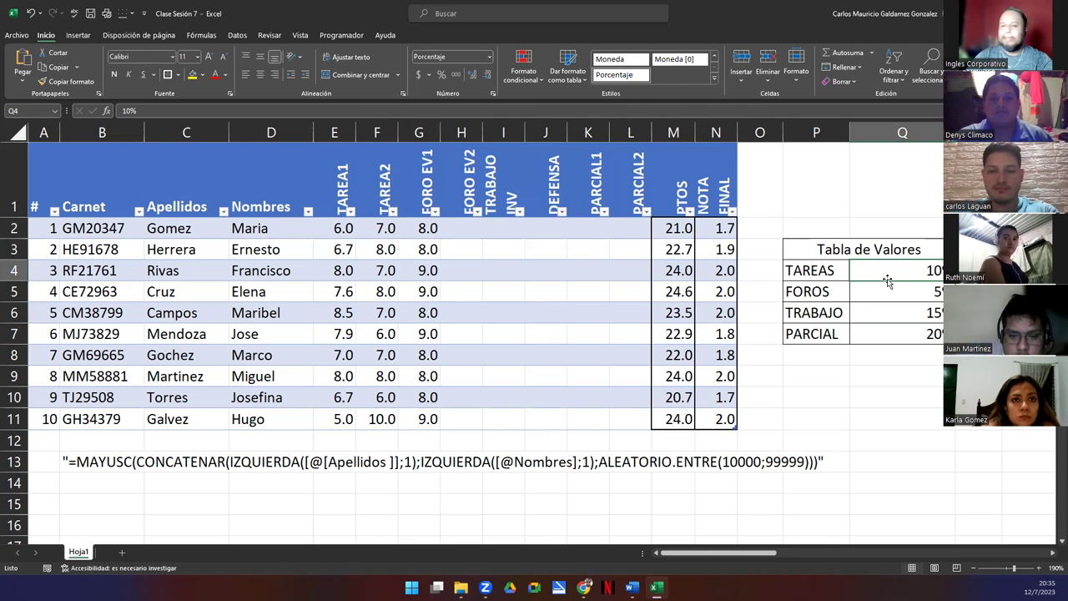
{"action": "left_click", "coordinate": [341, 230]}
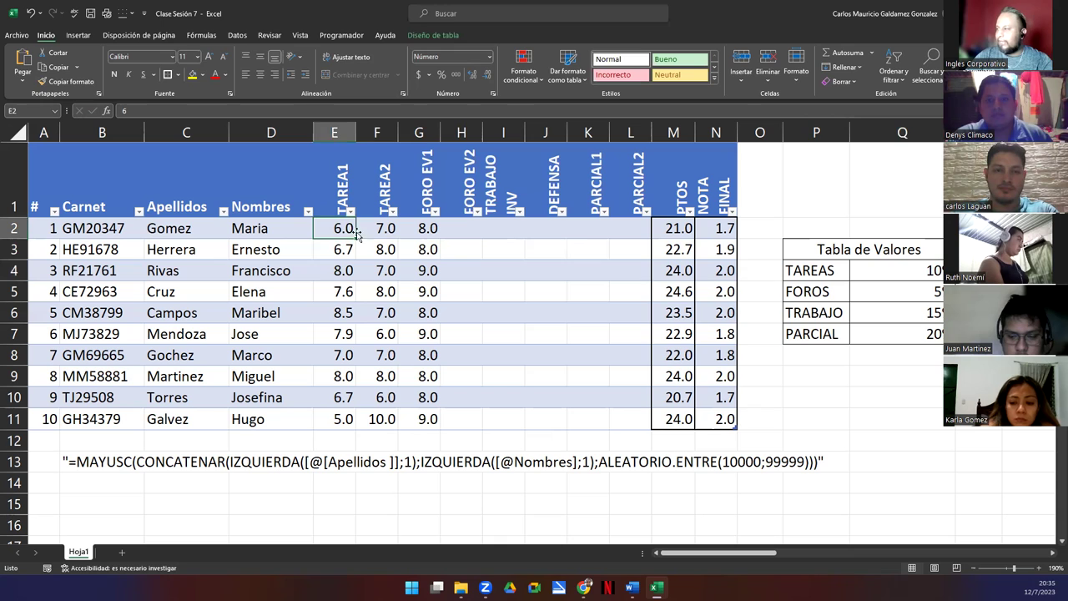
{"action": "left_click", "coordinate": [375, 230]}
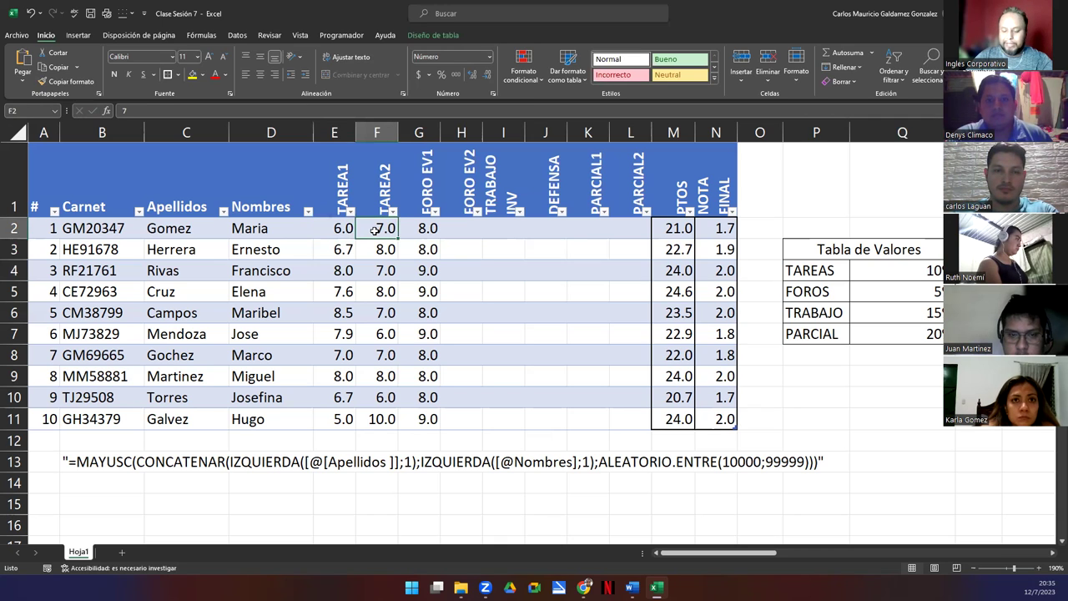
Enter the ten FORO EV2 grades in column H, starting 9, 9, 10, 10.
{"action": "left_click", "coordinate": [468, 232]}
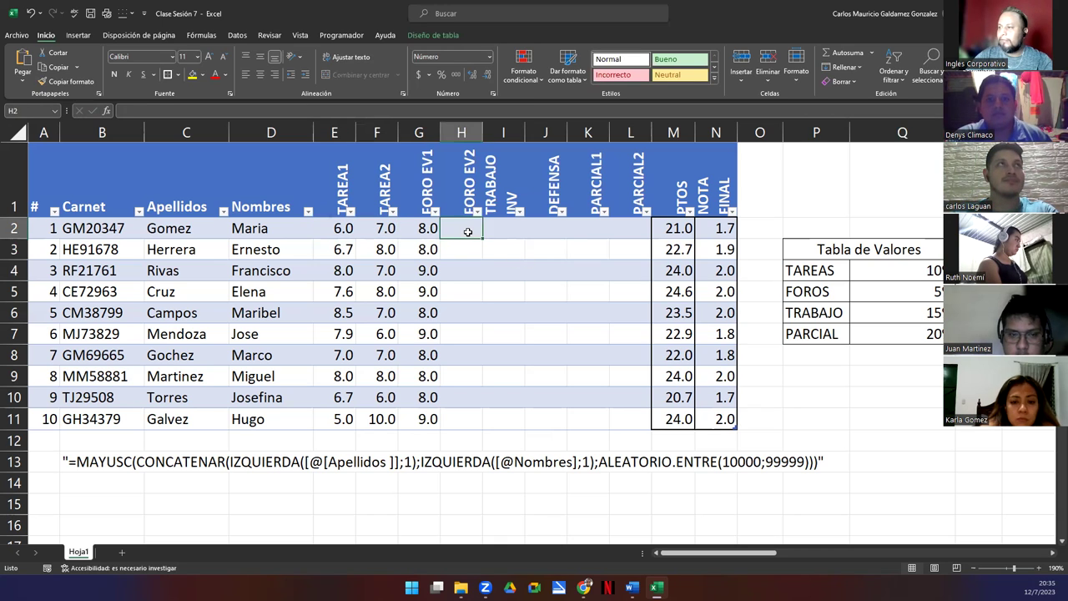
{"action": "type", "text": "9"}
{"action": "key", "text": "Return"}
{"action": "type", "text": "9"}
{"action": "key", "text": "Return"}
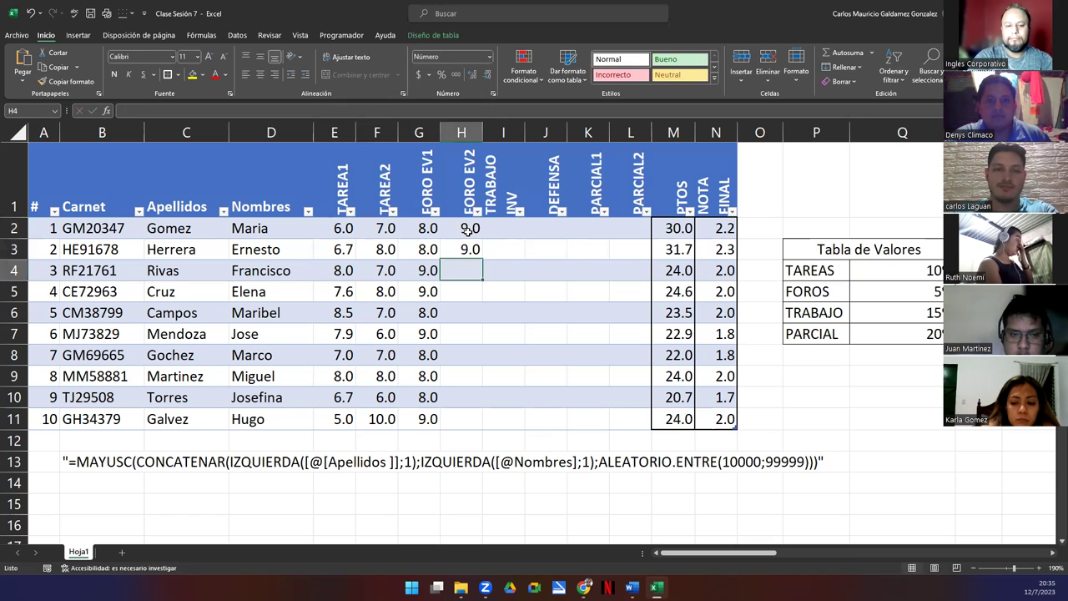
{"action": "type", "text": "10"}
{"action": "key", "text": "Return"}
{"action": "type", "text": "1"}
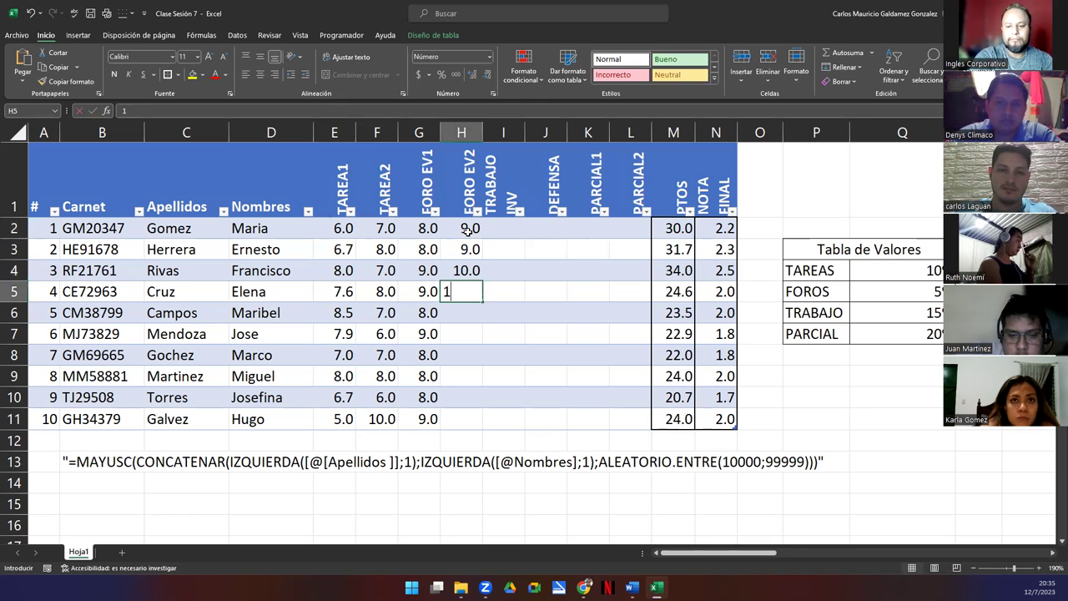
{"action": "type", "text": "0"}
{"action": "key", "text": "Return"}
{"action": "type", "text": "10"}
{"action": "key", "text": "Return"}
{"action": "type", "text": "8"}
{"action": "key", "text": "Return"}
{"action": "type", "text": "8 9"}
{"action": "key", "text": "Return"}
{"action": "type", "text": "8"}
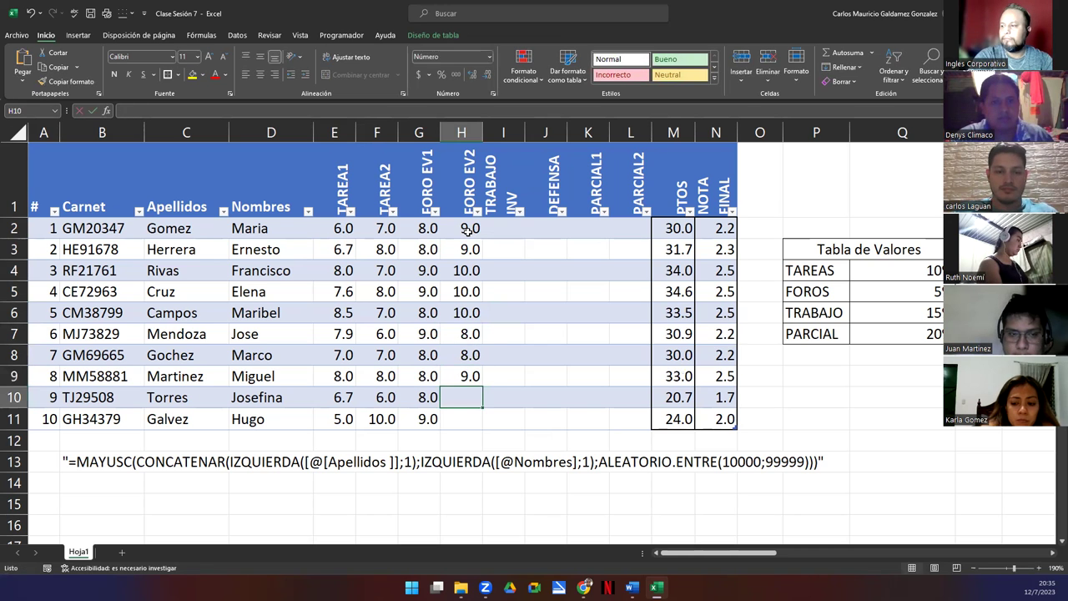
{"action": "key", "text": "Return"}
{"action": "type", "text": "9"}
{"action": "key", "text": "Return"}
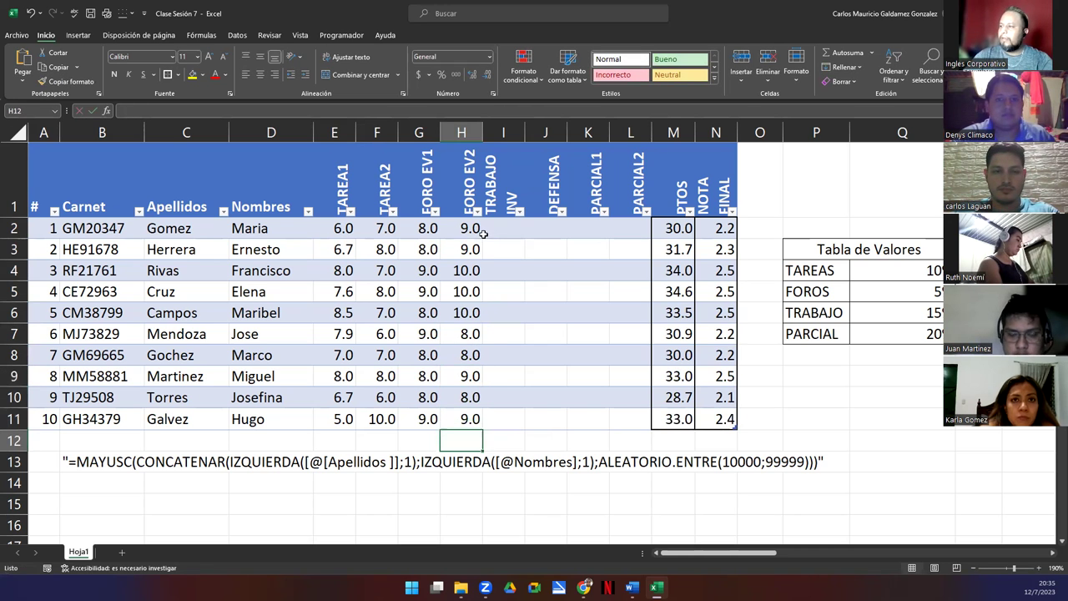
Enter the TRABAJO INV grades in column I, using 9 for early rows and 10.0 for rows 8–11.
{"action": "left_click", "coordinate": [486, 235]}
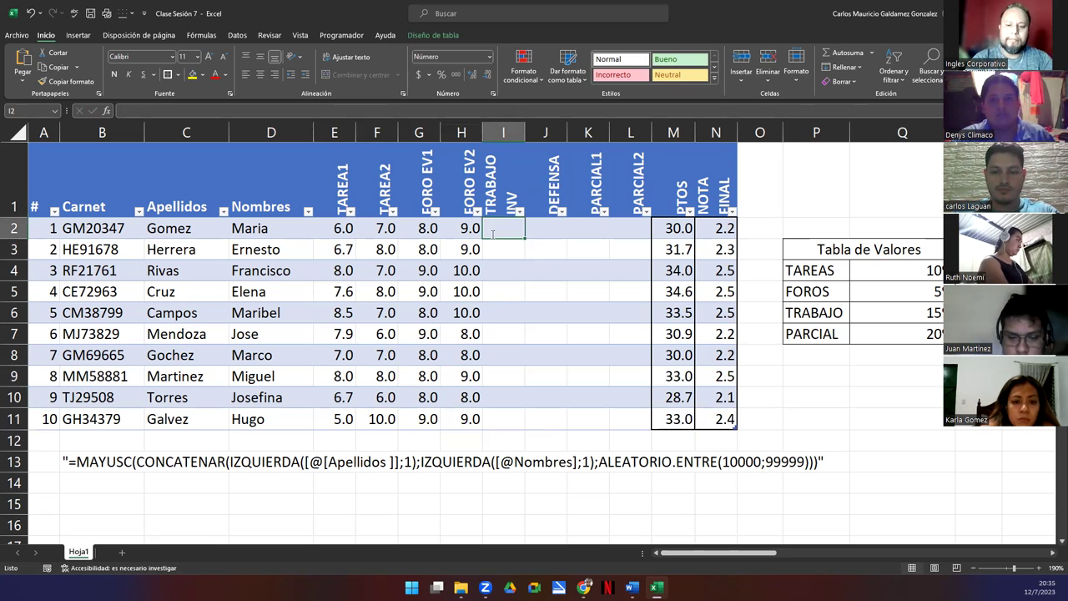
{"action": "type", "text": "9.0 9.0 9.0 9"}
{"action": "key", "text": "Return"}
{"action": "type", "text": "9"}
{"action": "key", "text": "Return"}
{"action": "type", "text": "10"}
{"action": "key", "text": "Return"}
{"action": "type", "text": "10"}
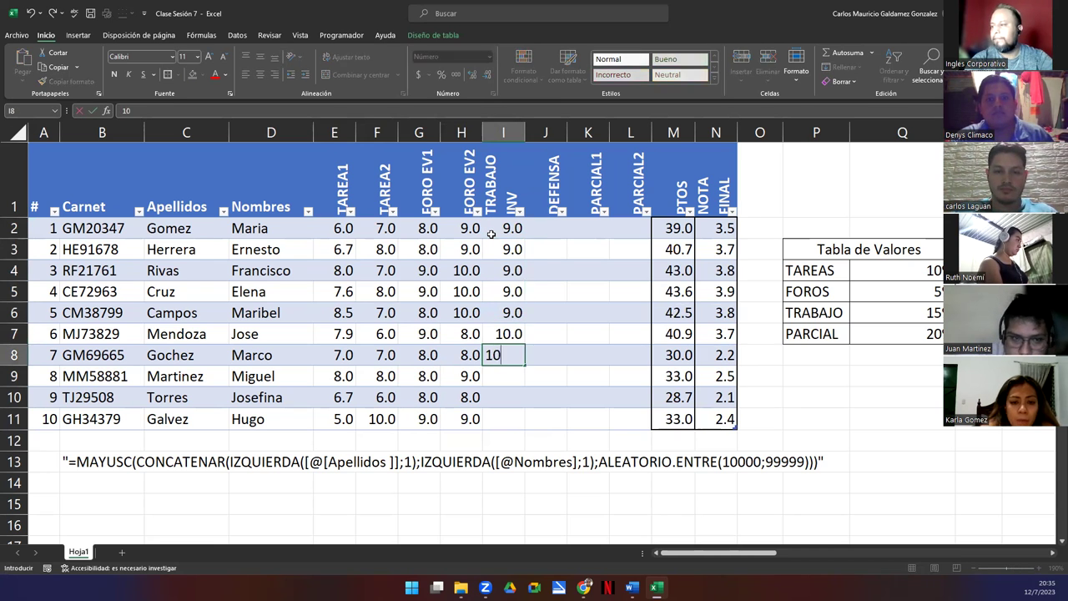
{"action": "type", "text": " 10 10 10"}
{"action": "key", "text": "Return"}
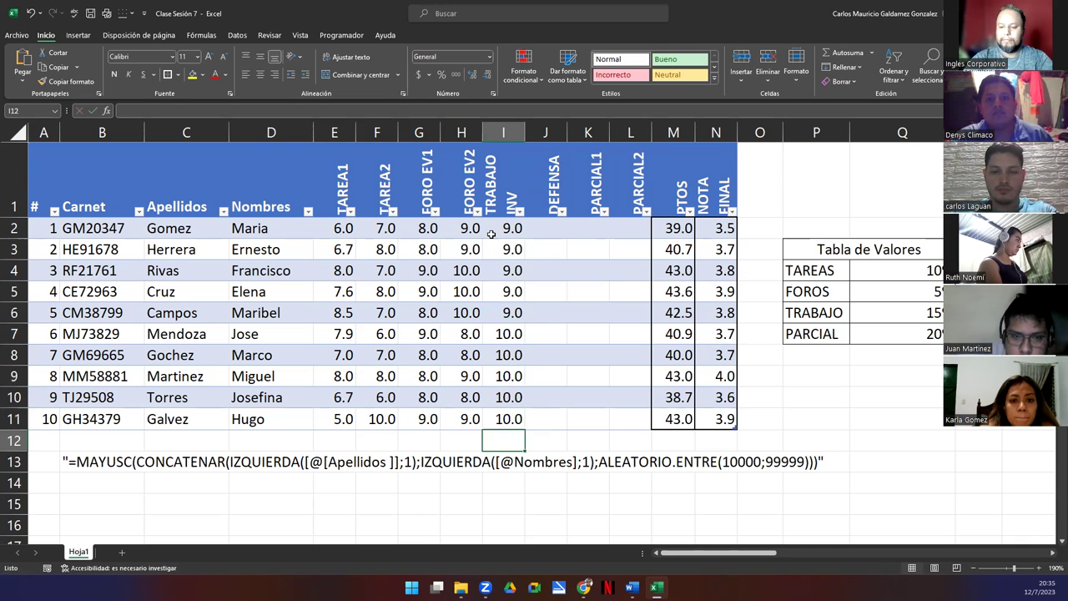
{"action": "key", "text": "Right"}
{"action": "key", "text": "Up"}
{"action": "key", "text": "Up"}
{"action": "key", "text": "Up"}
{"action": "key", "text": "Up"}
{"action": "key", "text": "Up"}
{"action": "key", "text": "Up"}
{"action": "key", "text": "Up"}
{"action": "key", "text": "Up"}
{"action": "key", "text": "Up"}
{"action": "key", "text": "Up"}
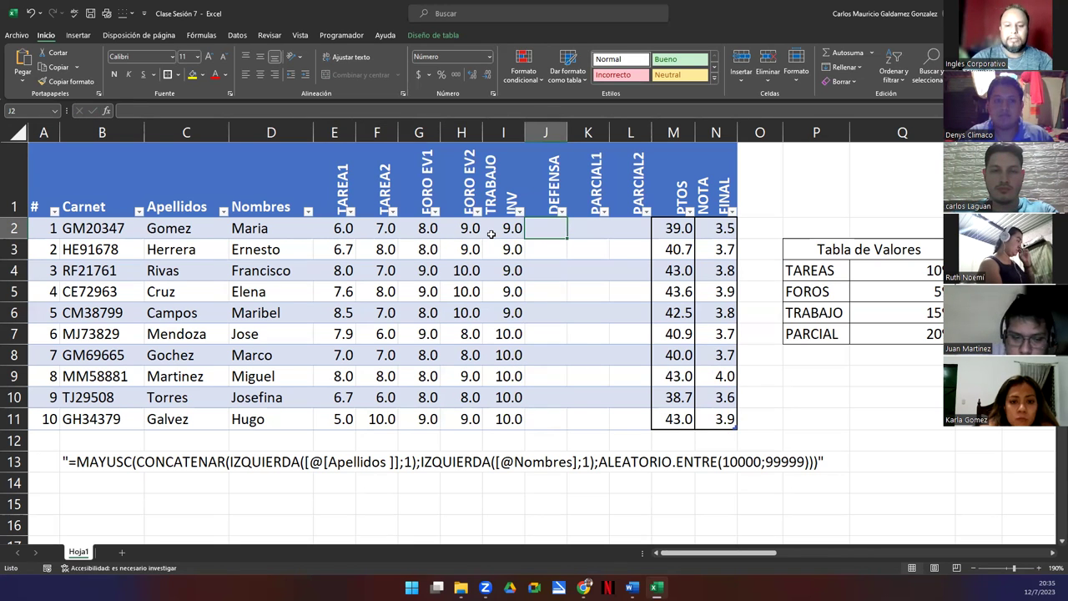
Enter the DEFENSA grades in J2:J11, including 8.0, 7.8, 6.5, 9, 8, 9 and 10.0.
{"action": "type", "text": "9 9 8 8"}
{"action": "key", "text": "Return"}
{"action": "type", "text": "7.8"}
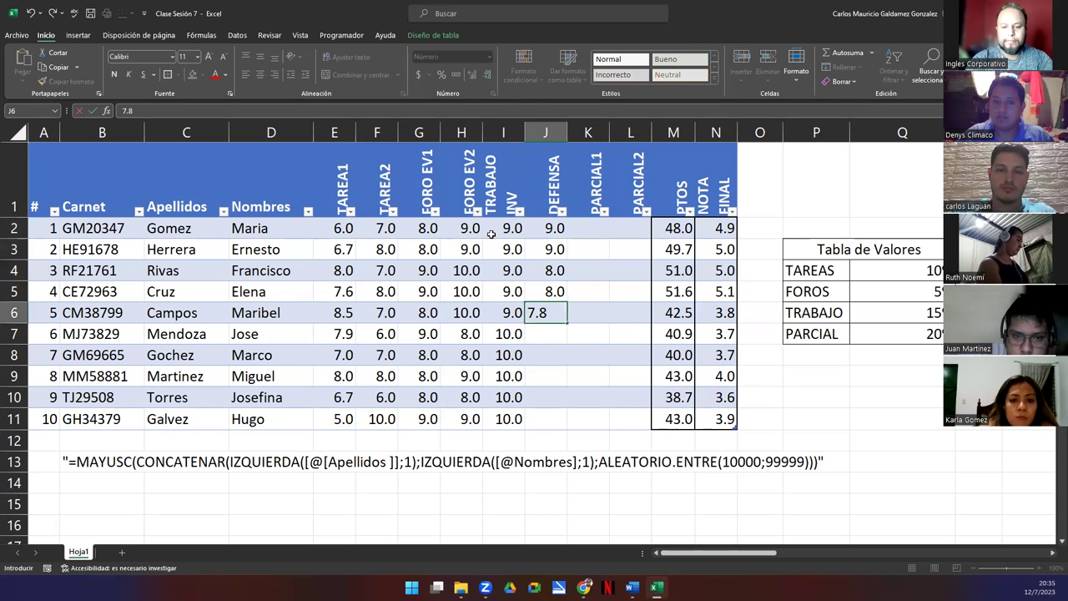
{"action": "key", "text": "Return"}
{"action": "type", "text": "6.5"}
{"action": "key", "text": "Return"}
{"action": "type", "text": "9"}
{"action": "key", "text": "Return"}
{"action": "type", "text": "8"}
{"action": "key", "text": "Return"}
{"action": "type", "text": "9"}
{"action": "key", "text": "Return"}
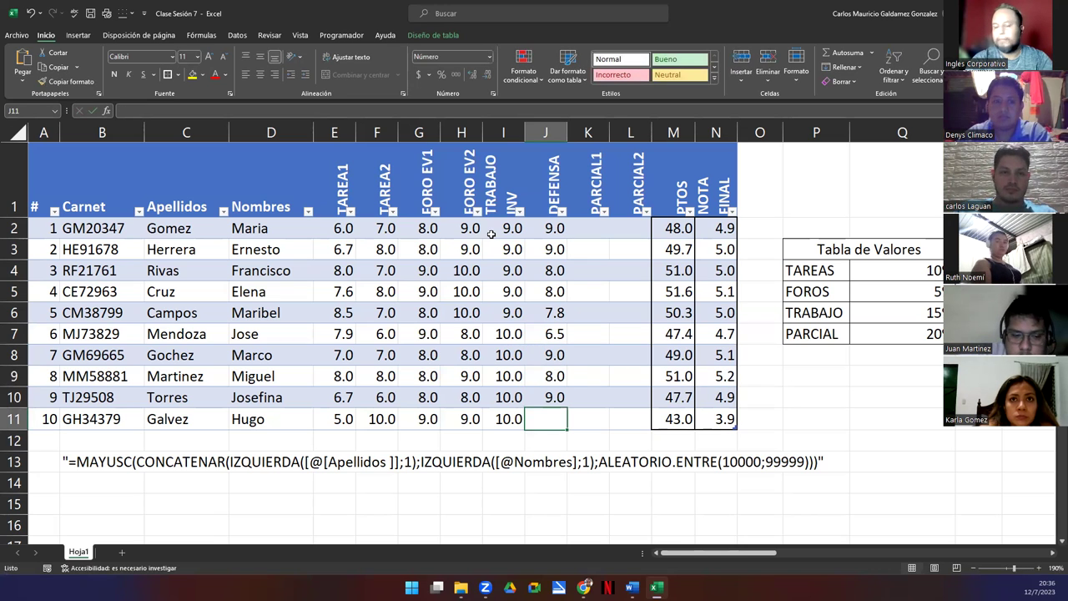
{"action": "type", "text": "10"}
{"action": "key", "text": "Tab"}
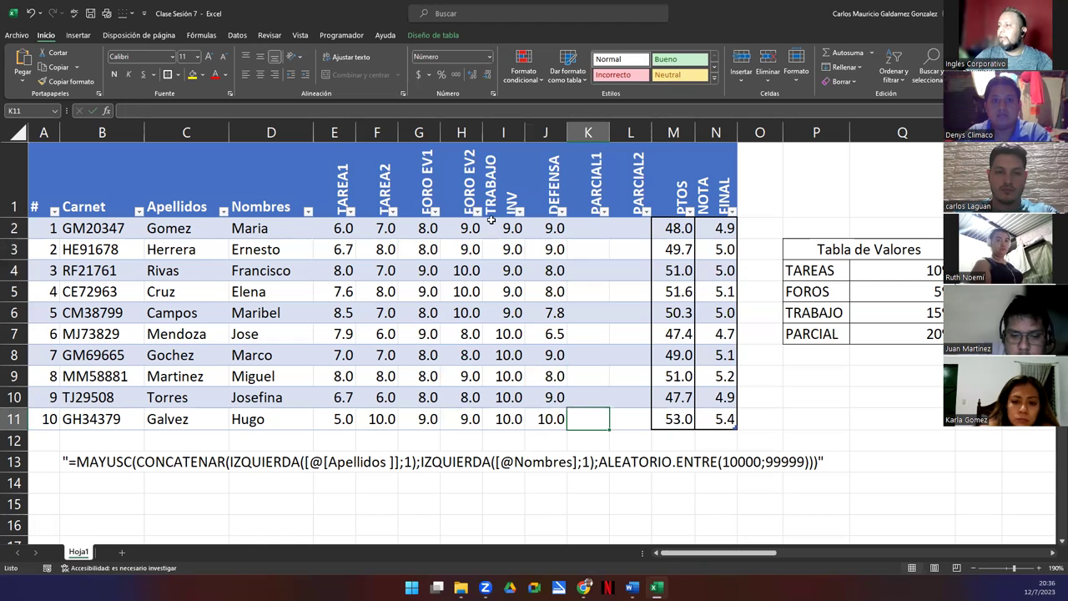
Enter the PARCIAL1 grades 7.7, 6.7, 5.0, 4.3, 6.4, 7.7, 8.6 in K2:K8.
{"action": "left_click", "coordinate": [600, 227]}
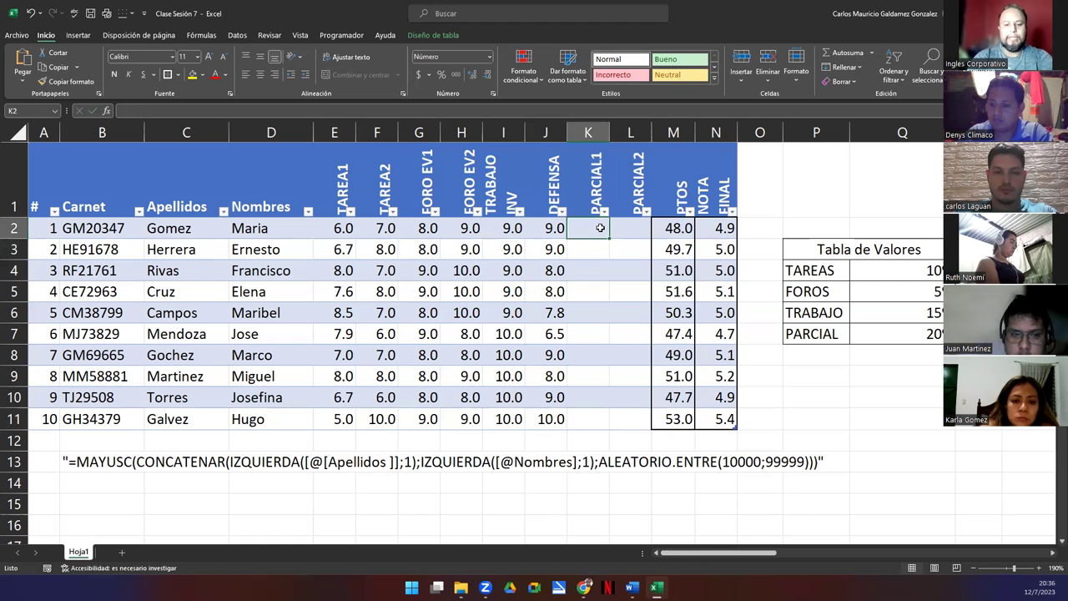
{"action": "type", "text": "7.7"}
{"action": "key", "text": "Return"}
{"action": "type", "text": "6."}
{"action": "key", "text": "Return"}
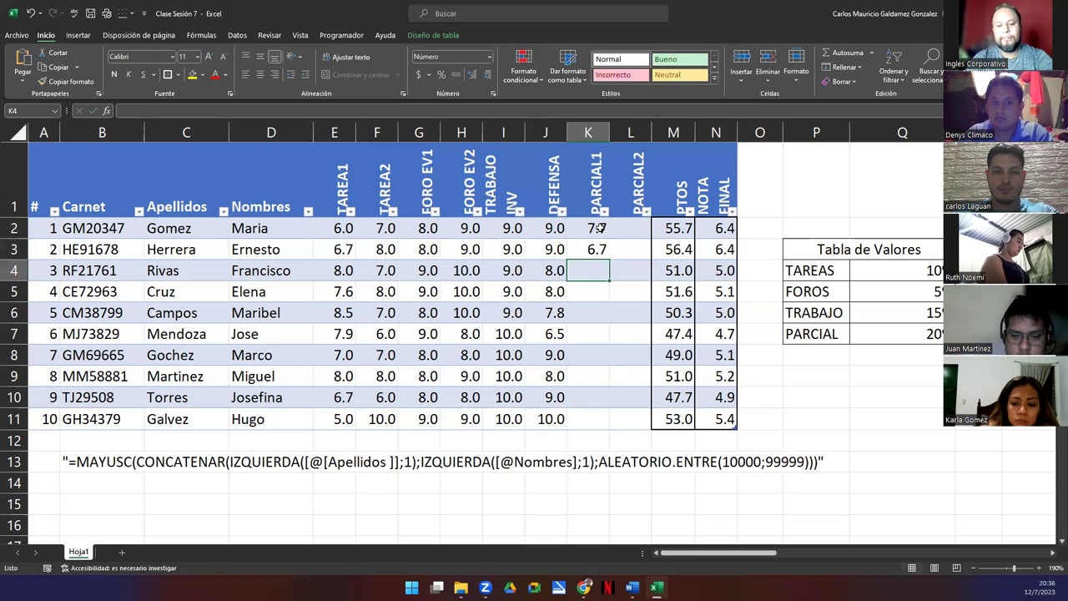
{"action": "type", "text": "5"}
{"action": "key", "text": "Return"}
{"action": "type", "text": "4.3"}
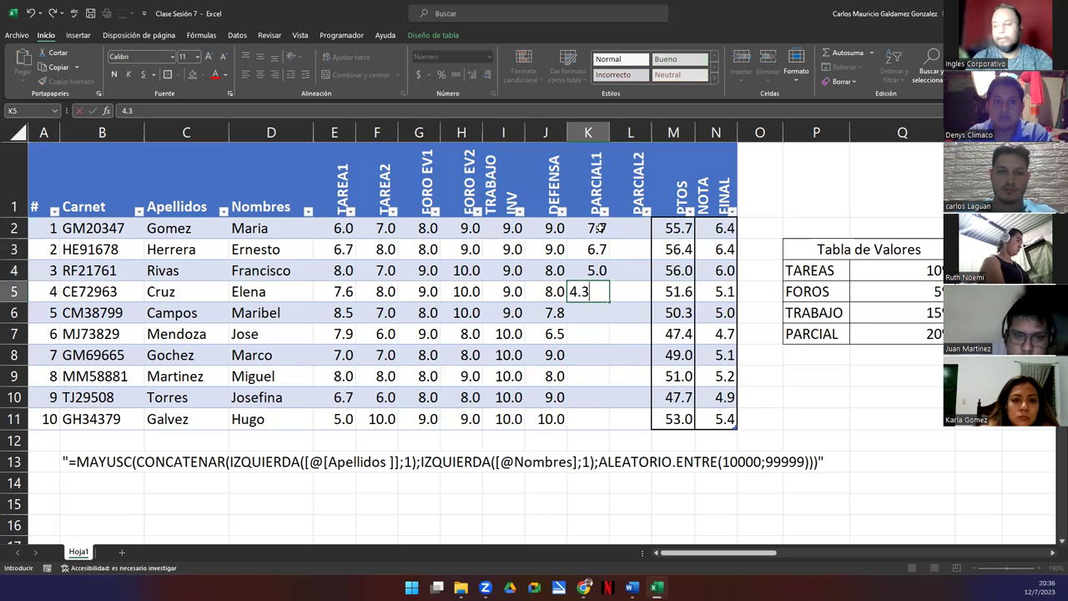
{"action": "key", "text": "Return"}
{"action": "type", "text": "6.4"}
{"action": "key", "text": "Return"}
{"action": "type", "text": "7.7."}
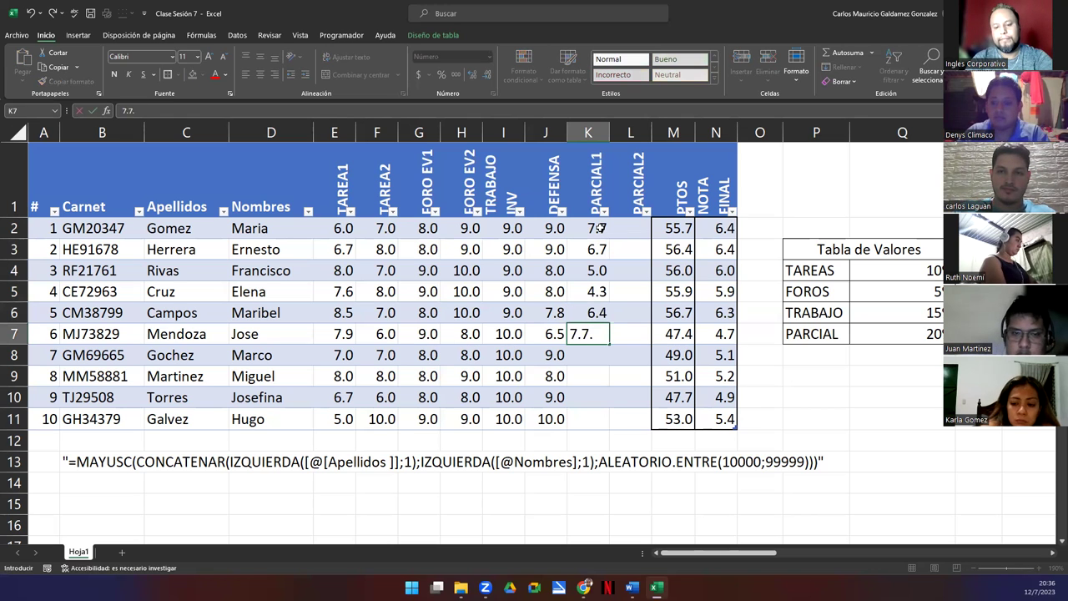
{"action": "key", "text": "Return"}
{"action": "type", "text": "8.6"}
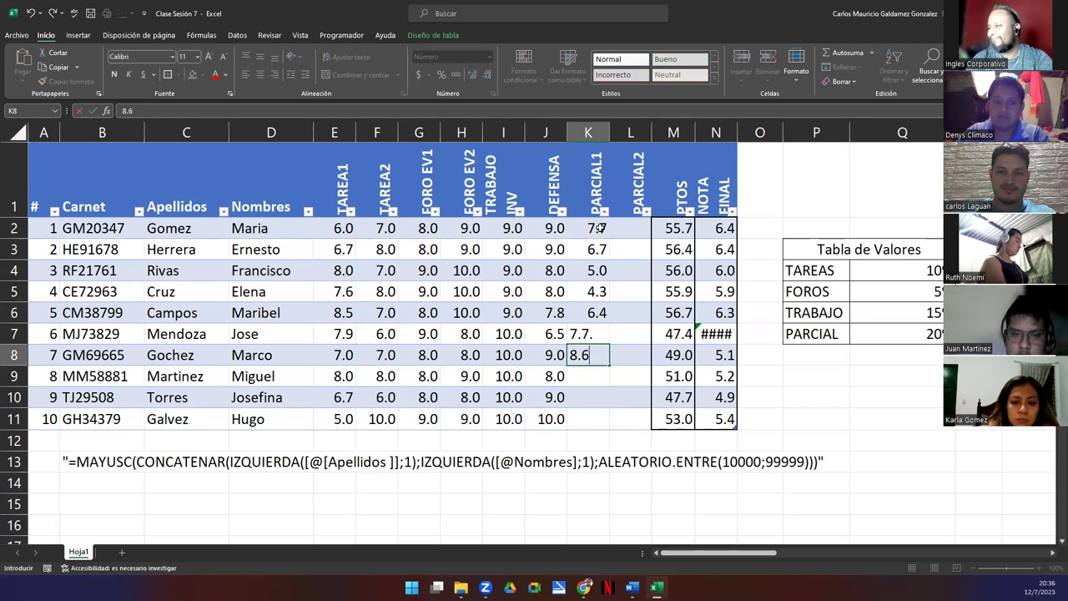
{"action": "key", "text": "Return"}
Correct K7 to 7.7, then enter PARCIAL1 grades 7.8, 9.0, 9.0 in K9:K11.
{"action": "key", "text": "Up"}
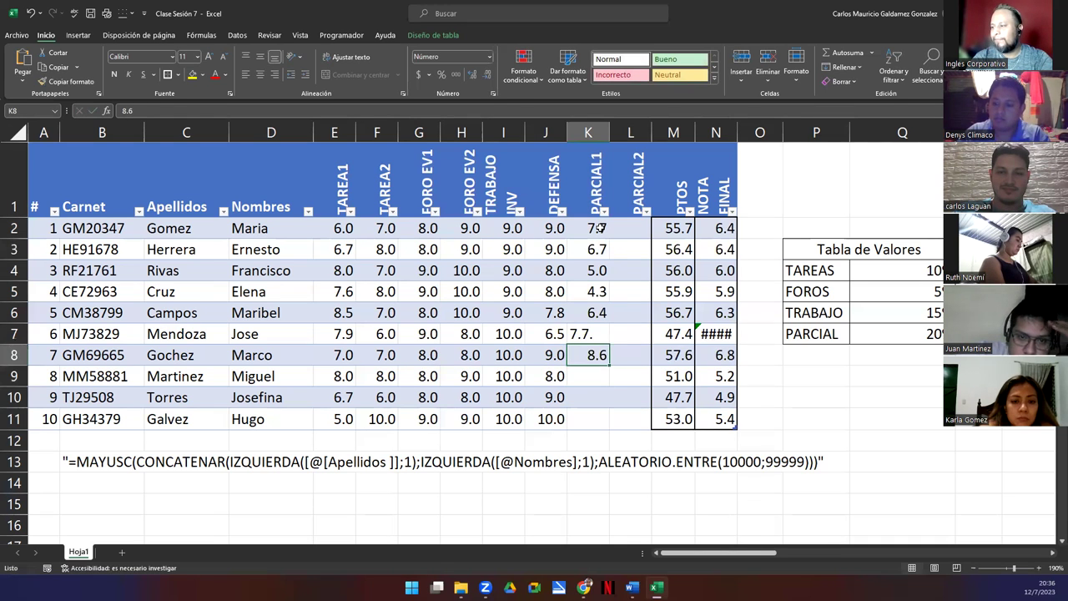
{"action": "key", "text": "Up"}
{"action": "key", "text": "F2"}
{"action": "key", "text": "BackSpace"}
{"action": "key", "text": "Return"}
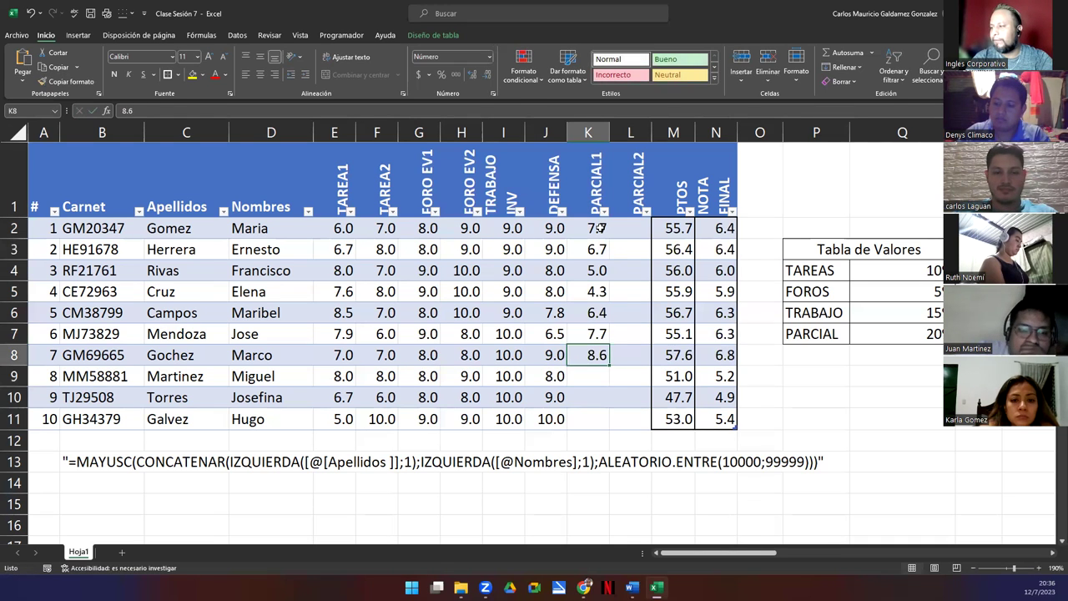
{"action": "key", "text": "Return"}
{"action": "type", "text": "7.8"}
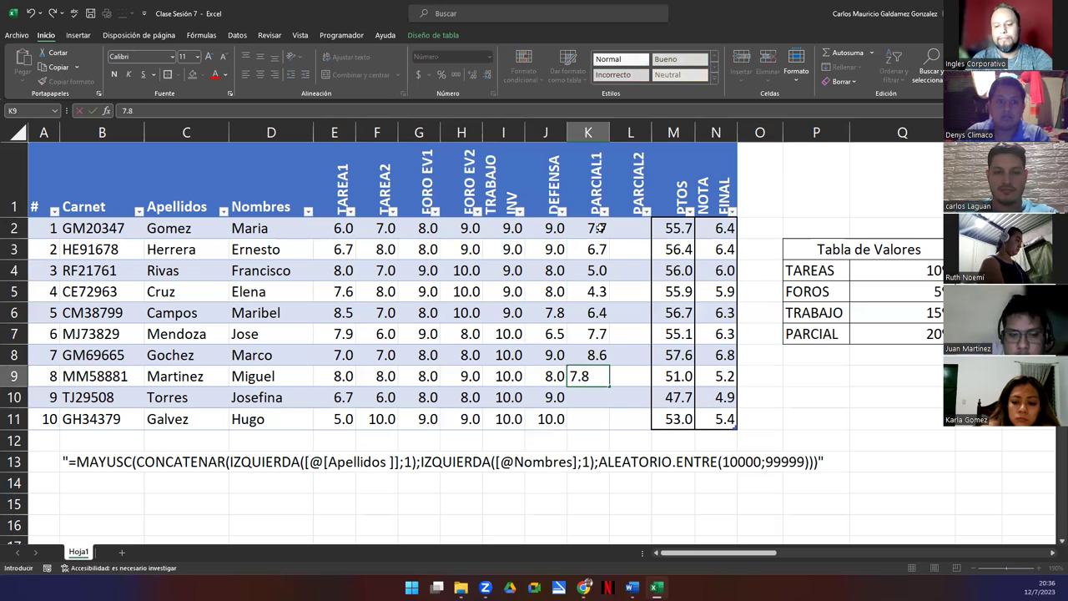
{"action": "type", "text": ".9."}
{"action": "key", "text": "BackSpace"}
{"action": "key", "text": "BackSpace"}
{"action": "key", "text": "Return"}
{"action": "type", "text": "9."}
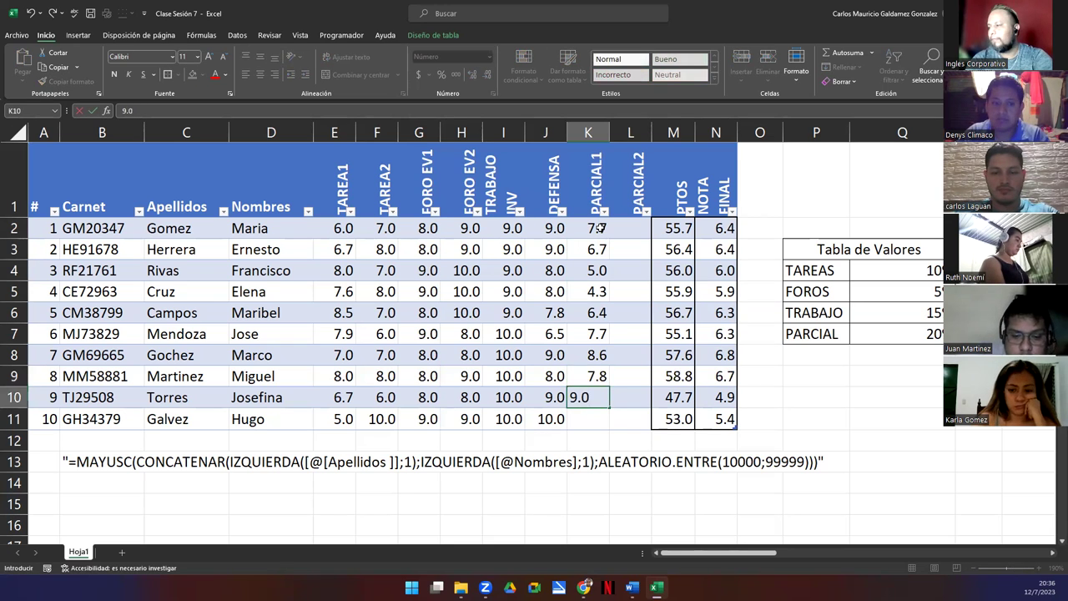
{"action": "key", "text": "Return"}
{"action": "type", "text": "9"}
{"action": "key", "text": "Return"}
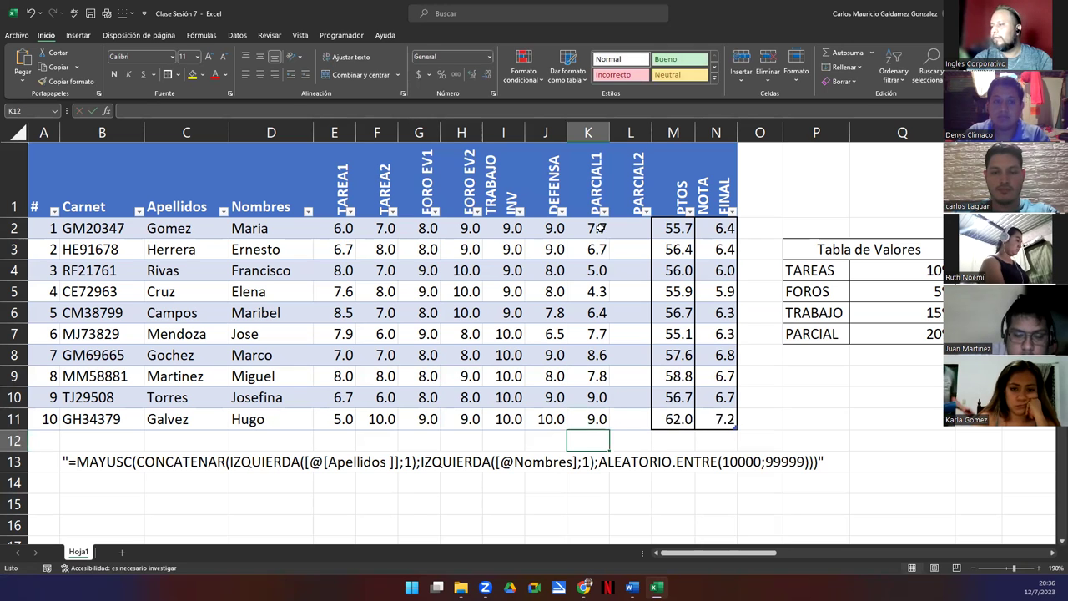
Enter the PARCIAL2 grades 8, 8, 9, 9, 8, 7, 8, 7, 8, 9 in L2:L11.
{"action": "left_click", "coordinate": [643, 227]}
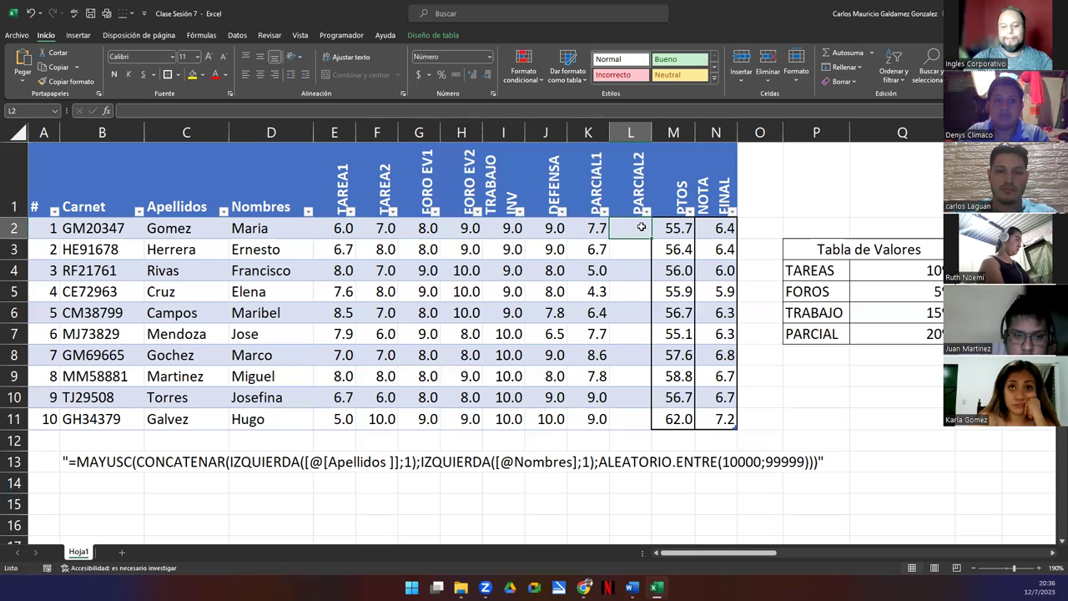
{"action": "type", "text": "8 8 9 "}
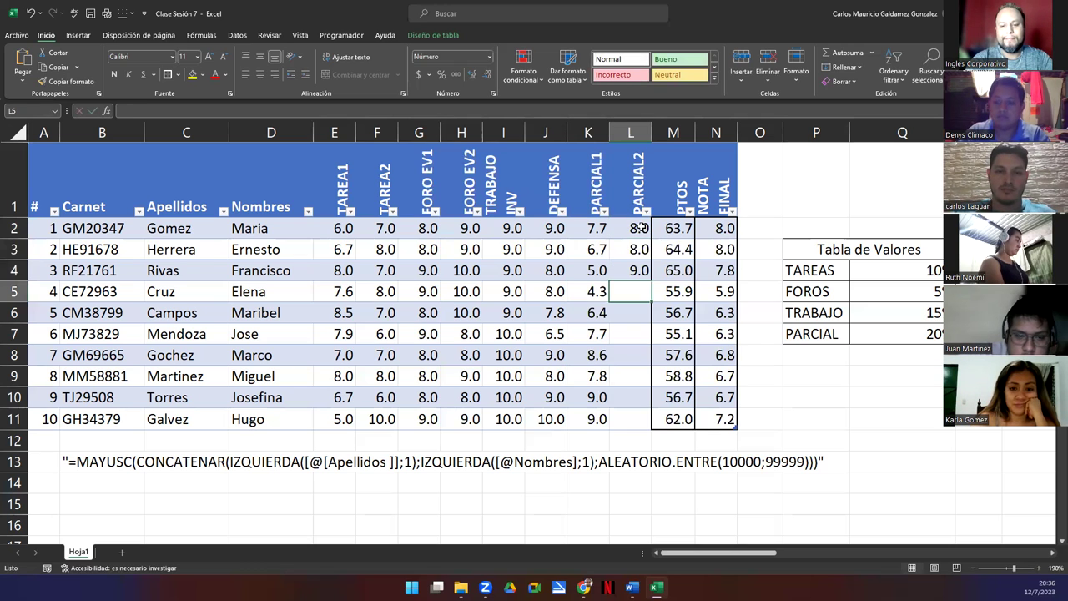
{"action": "type", "text": "9 8 7 8 "}
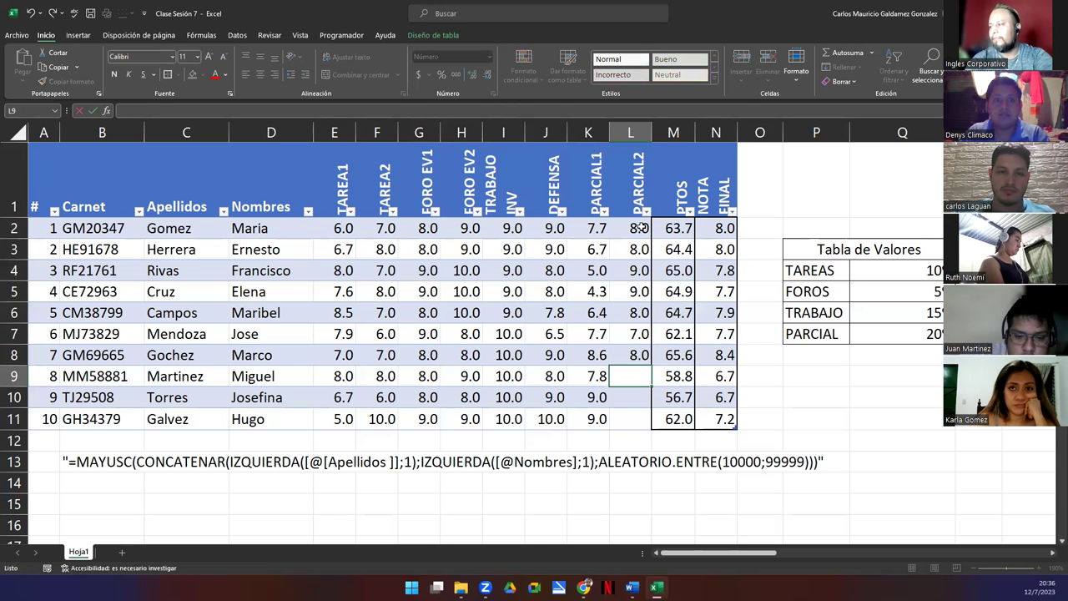
{"action": "type", "text": "7 8 9"}
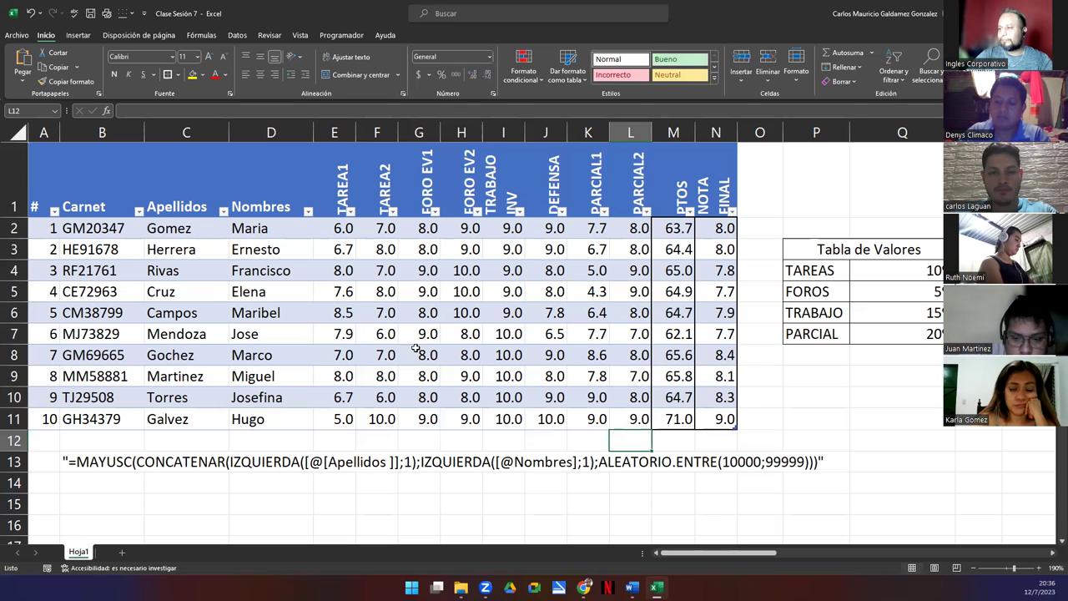
{"action": "left_click", "coordinate": [340, 419]}
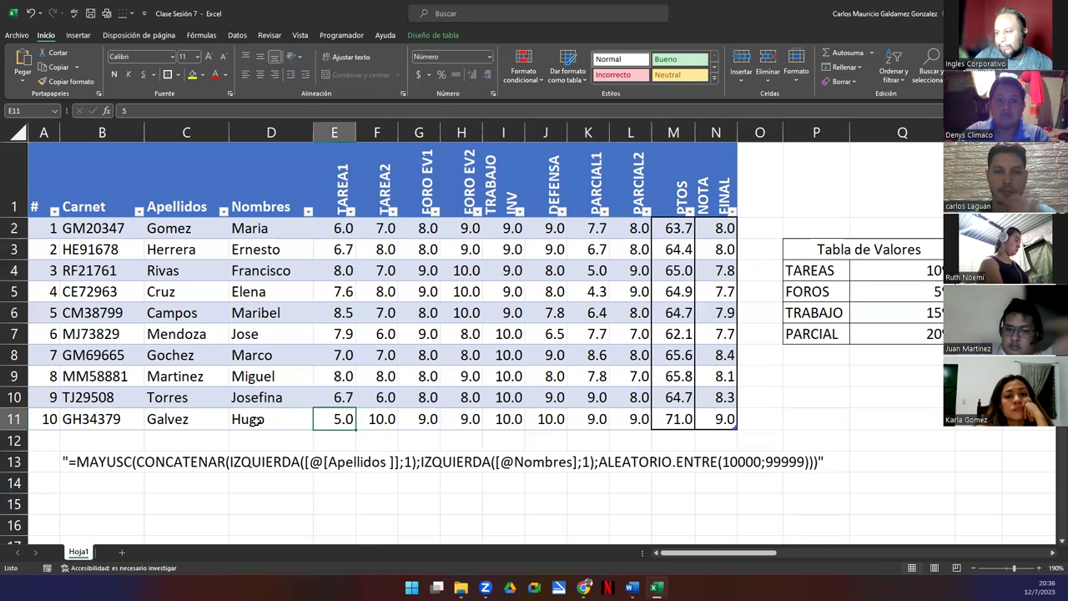
Select the last student's row and view its NOTA FINAL formula.
{"action": "left_click", "coordinate": [206, 417]}
{"action": "left_click_drag", "start_coordinate": [206, 417], "coordinate": [720, 419]}
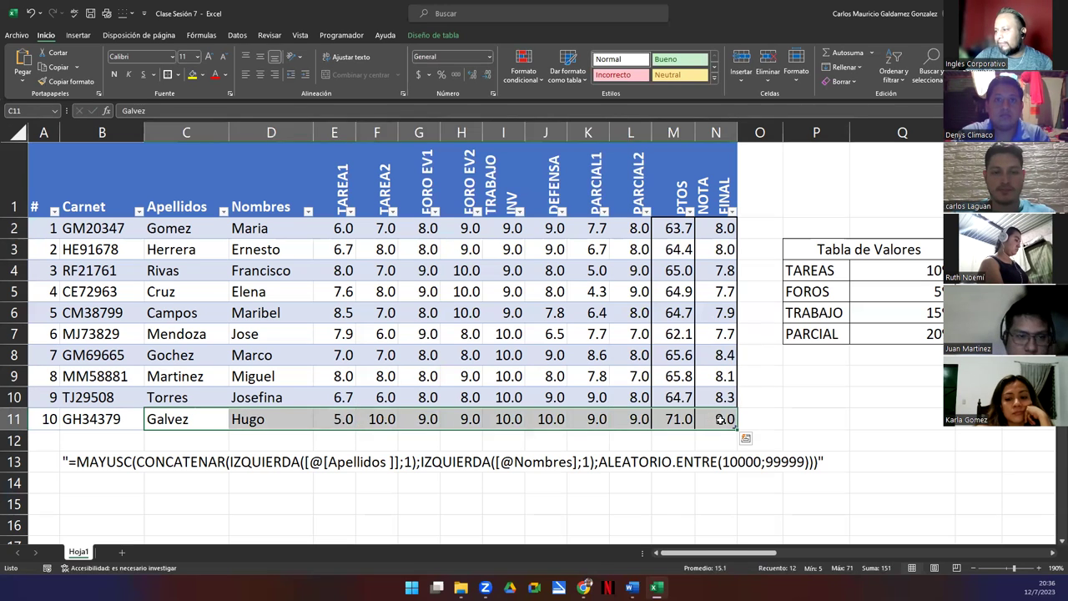
{"action": "left_click", "coordinate": [720, 420]}
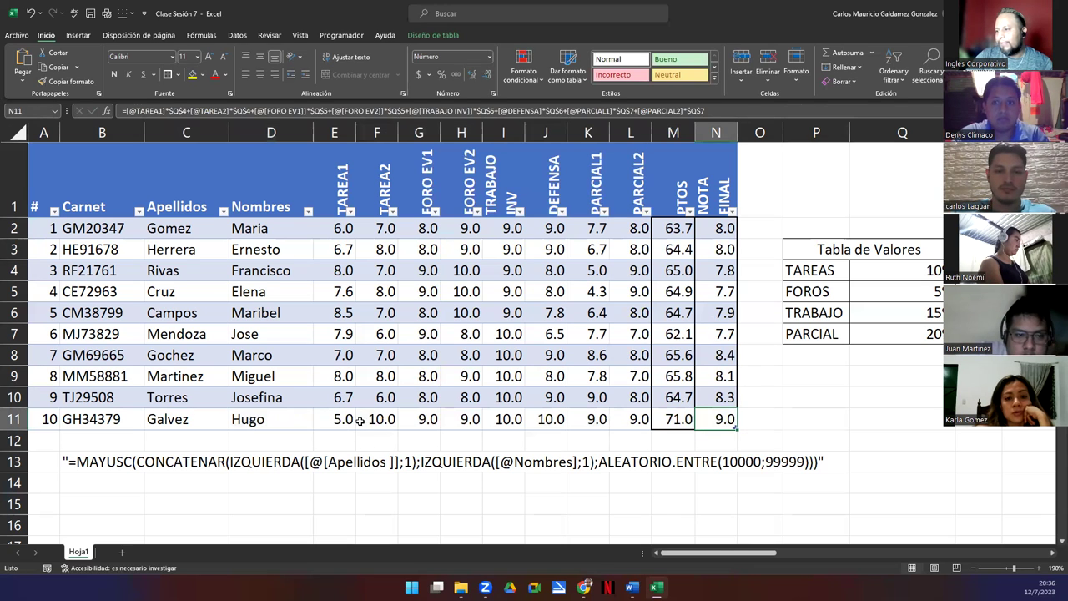
Check the TAREA2–PARCIAL2 grades, then bring up the sample grade-sheet image.
{"action": "left_click_drag", "start_coordinate": [360, 421], "coordinate": [624, 420]}
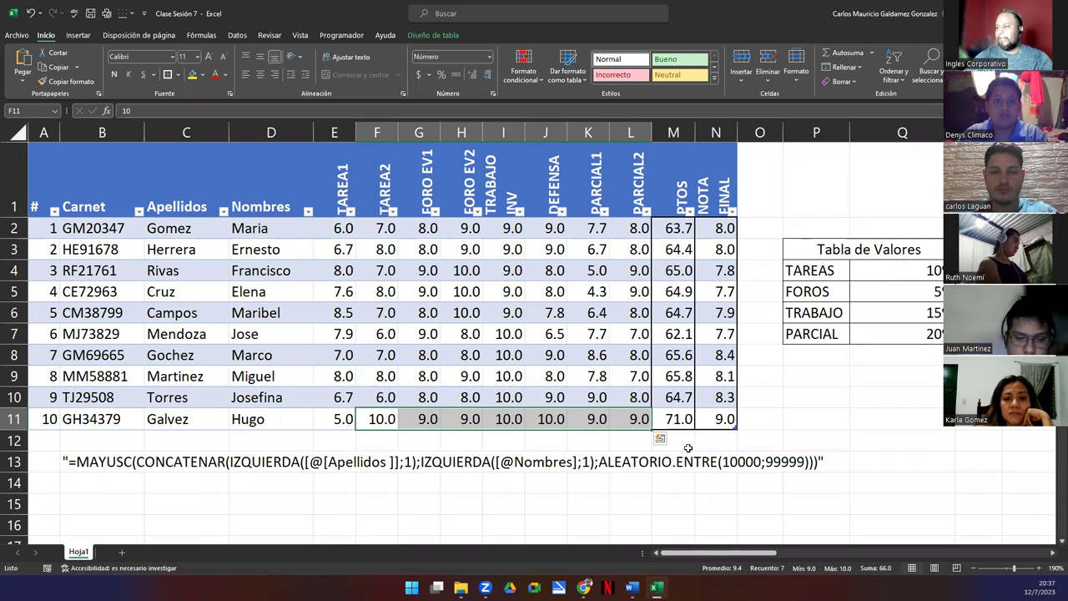
{"action": "left_click", "coordinate": [644, 397]}
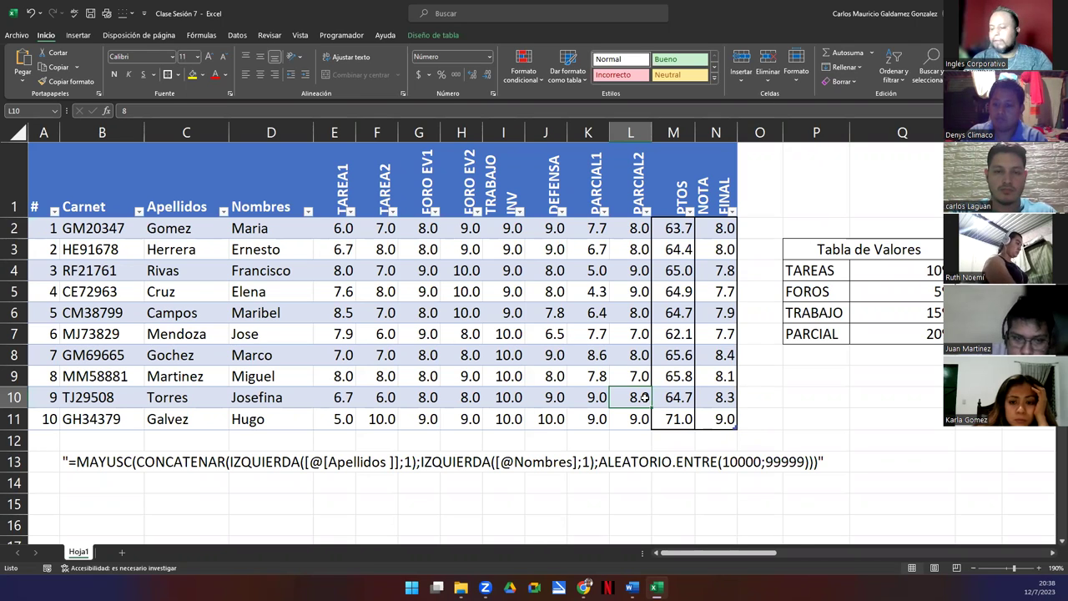
{"action": "key", "text": "Down"}
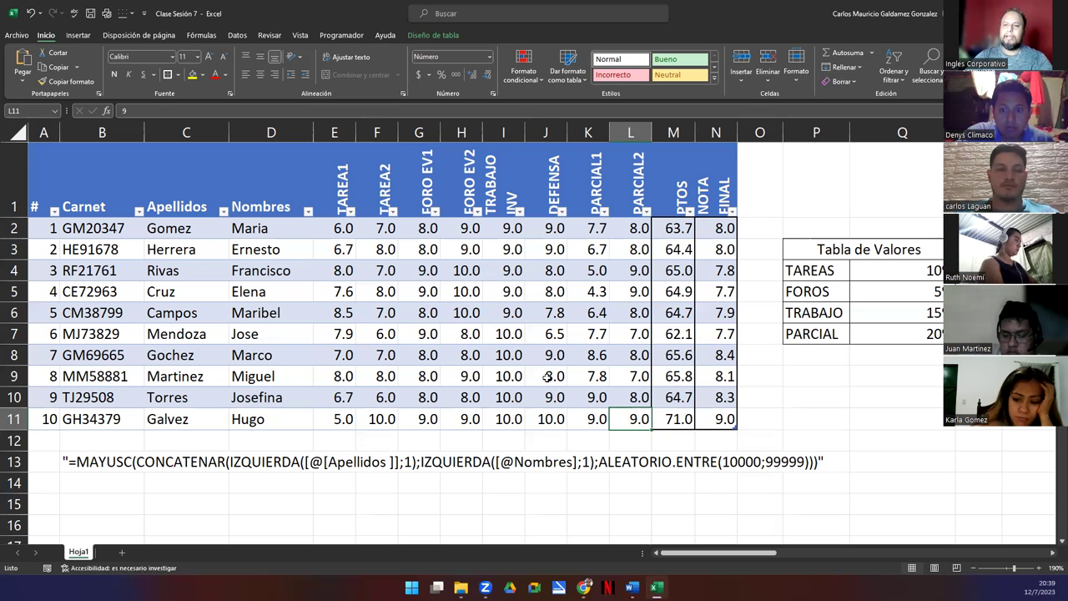
{"action": "key", "text": "super+shift+s"}
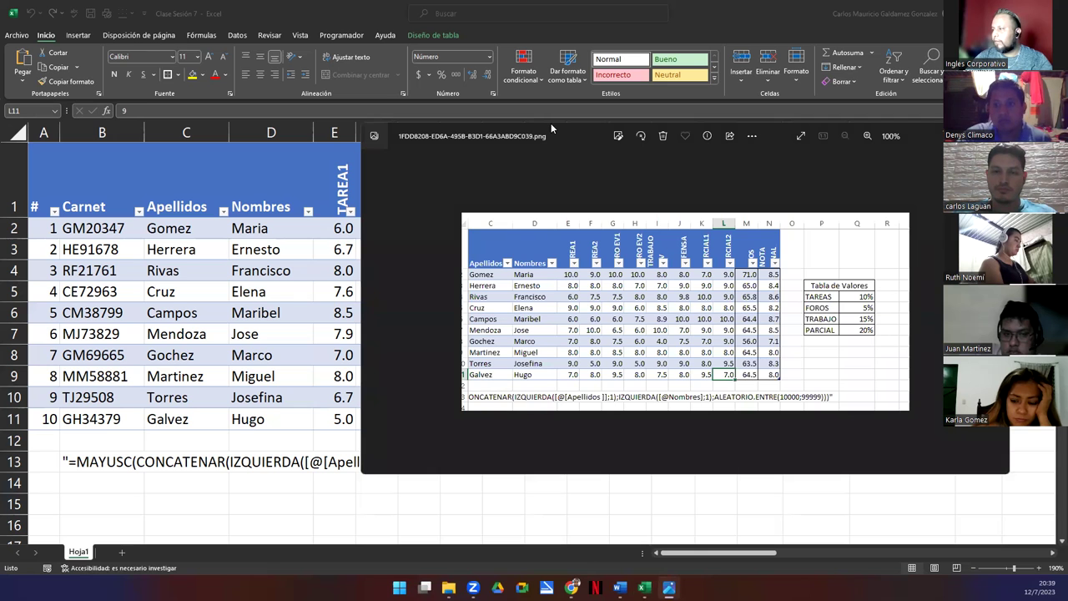
Move aside and close both grade-sheet image windows to get back to the workbook.
{"action": "left_click_drag", "start_coordinate": [551, 123], "coordinate": [268, 128]}
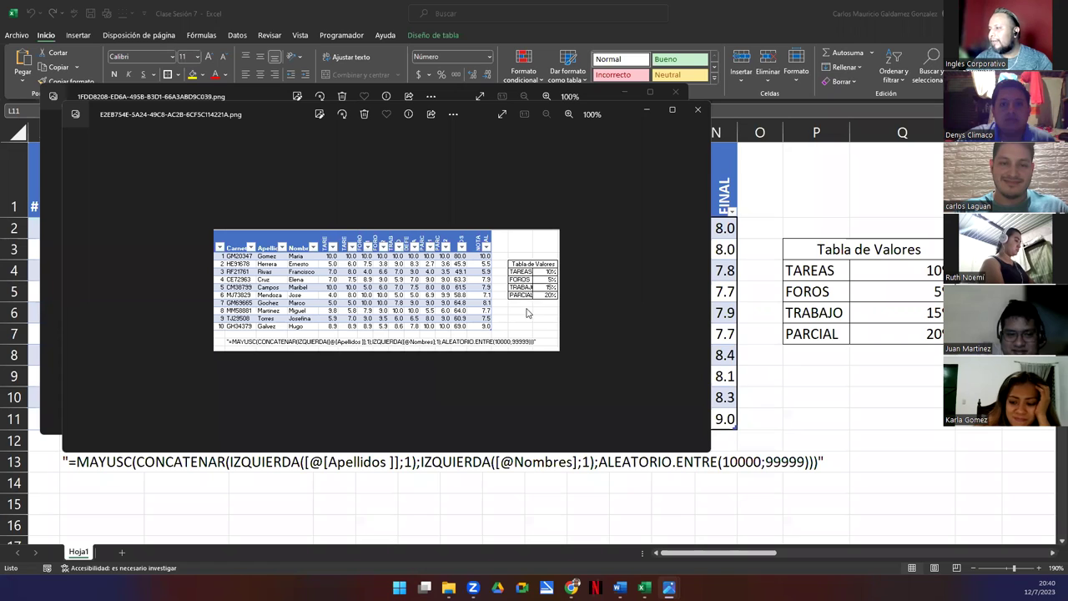
{"action": "left_click", "coordinate": [676, 92]}
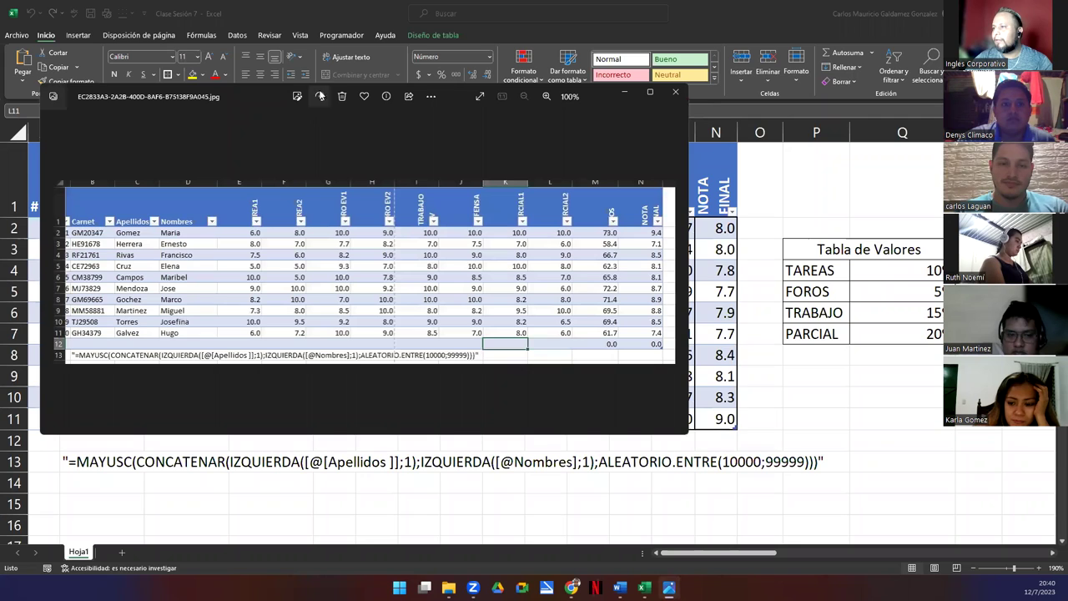
{"action": "left_click_drag", "start_coordinate": [517, 141], "coordinate": [753, 187]}
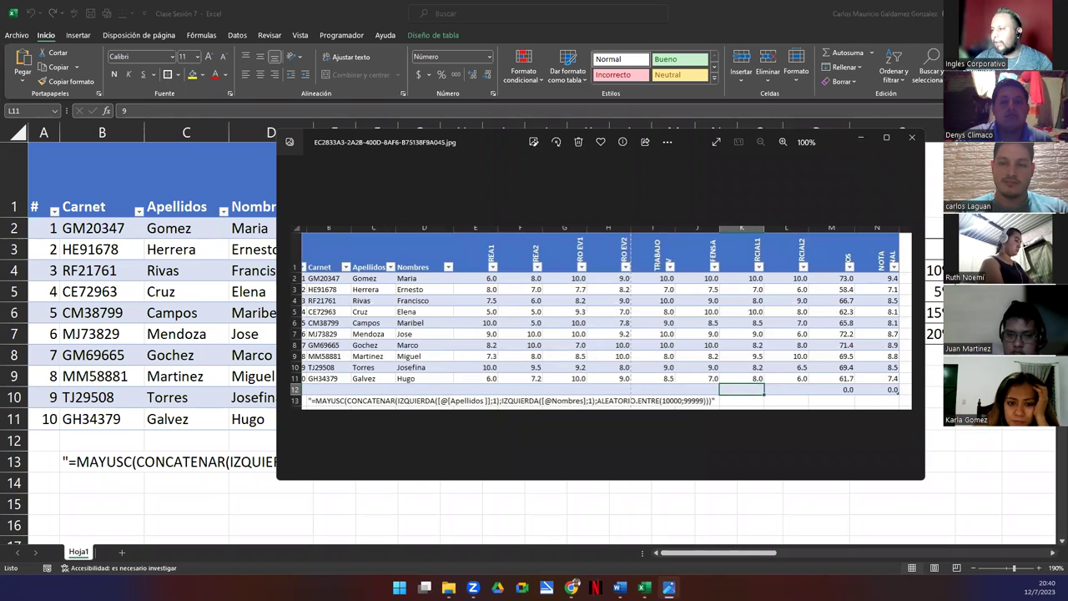
{"action": "left_click", "coordinate": [913, 137]}
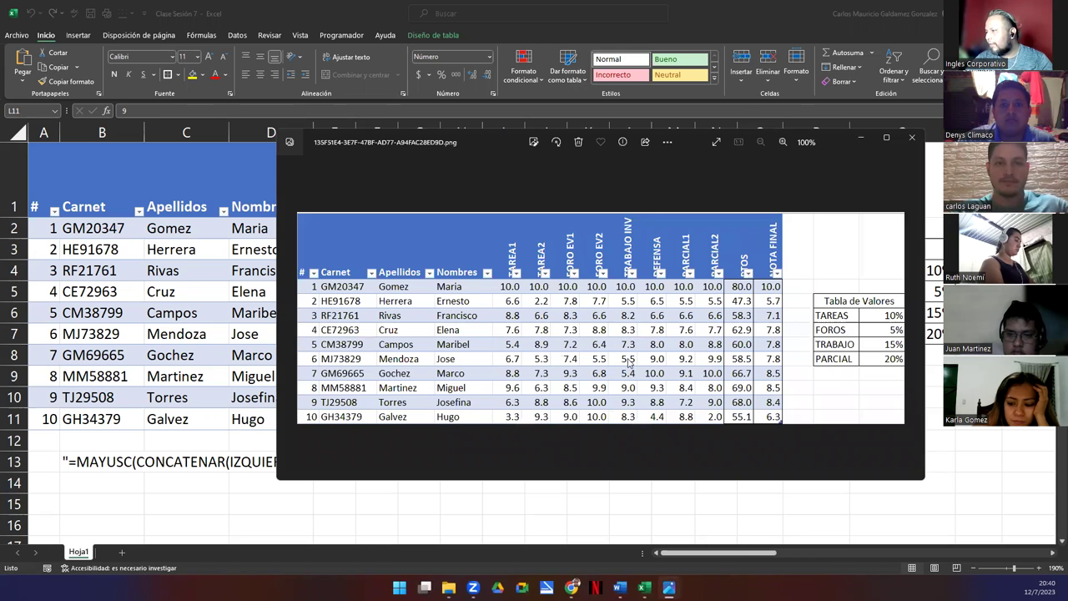
{"action": "left_click", "coordinate": [911, 138]}
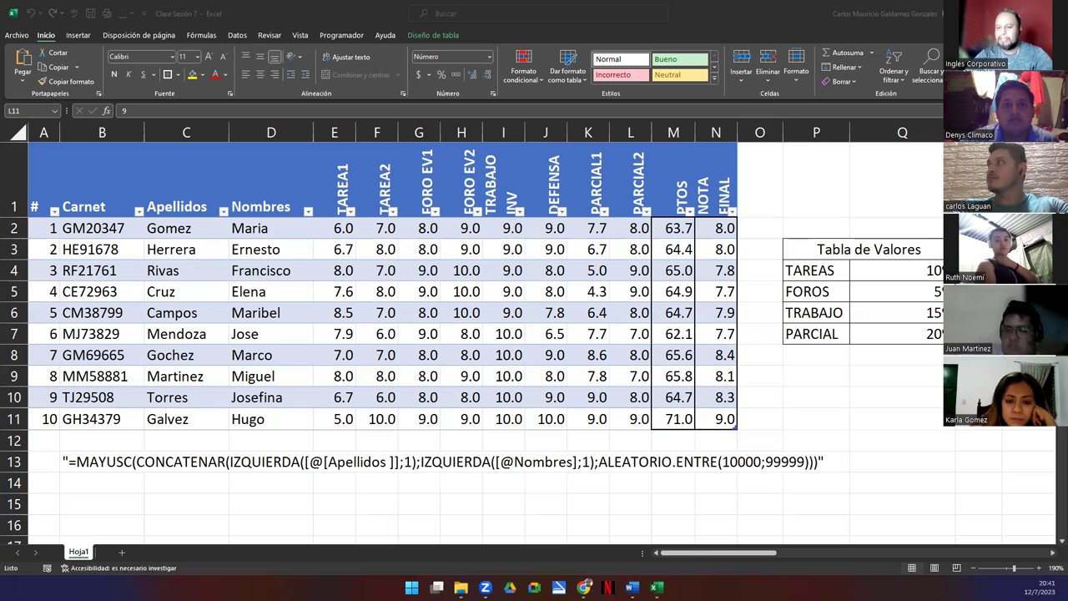
Scroll down and shift the sheet right to show grade columns R–AL.
{"action": "scroll", "coordinate": [726, 377], "scroll_direction": "down", "scroll_amount": 10}
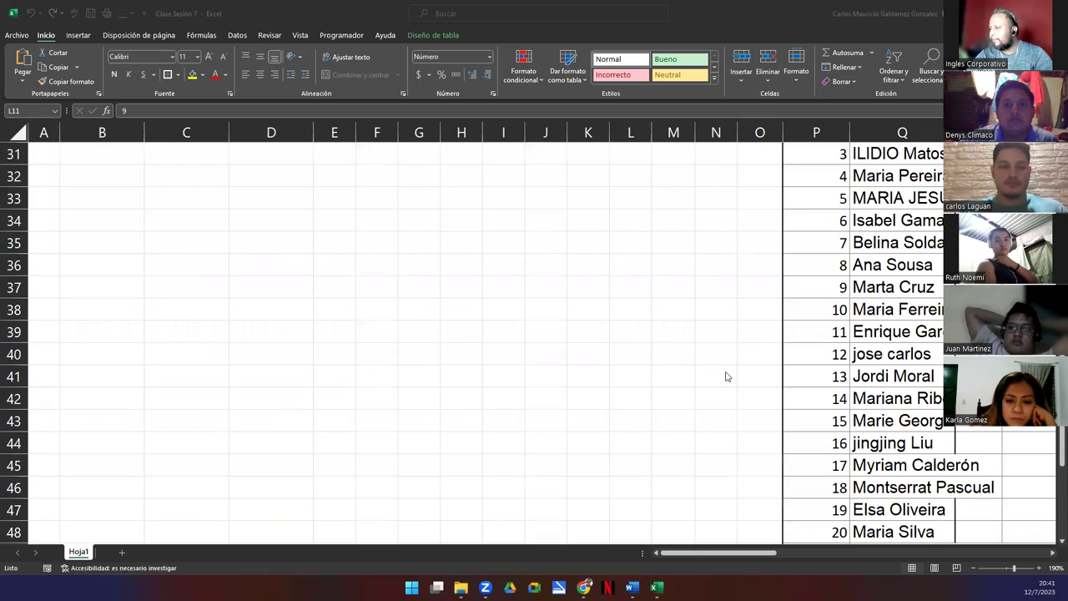
{"action": "scroll", "coordinate": [717, 367], "scroll_direction": "up", "scroll_amount": 10}
{"action": "scroll", "coordinate": [706, 373], "scroll_direction": "down", "scroll_amount": 4, "text": "ctrl"}
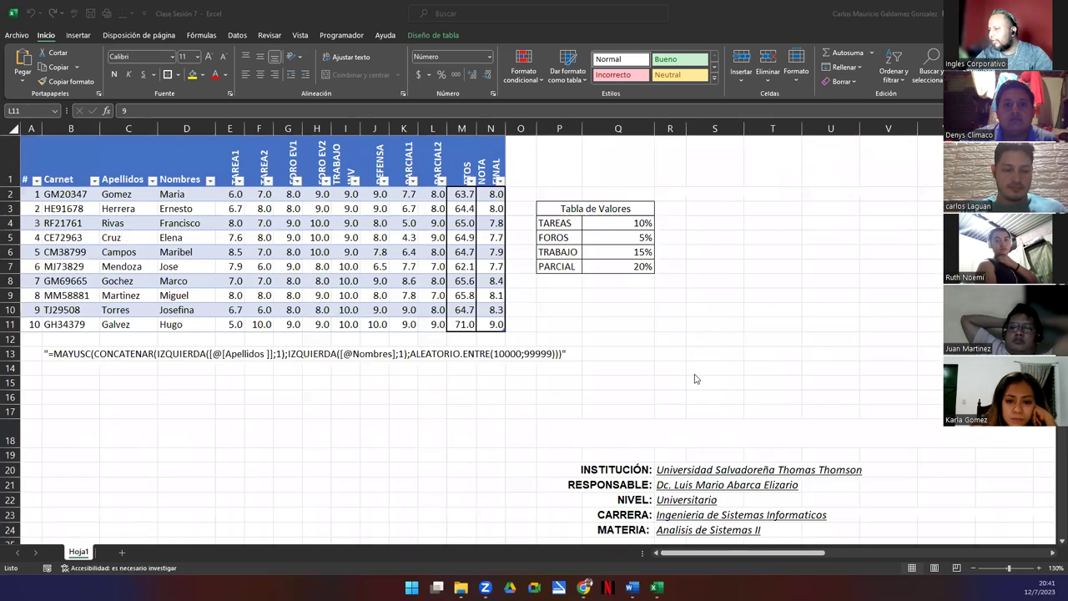
{"action": "scroll", "coordinate": [695, 379], "scroll_direction": "down", "scroll_amount": 1, "text": "ctrl"}
{"action": "scroll", "coordinate": [696, 379], "scroll_direction": "down", "scroll_amount": 6}
{"action": "scroll", "coordinate": [698, 379], "scroll_direction": "down", "scroll_amount": 4}
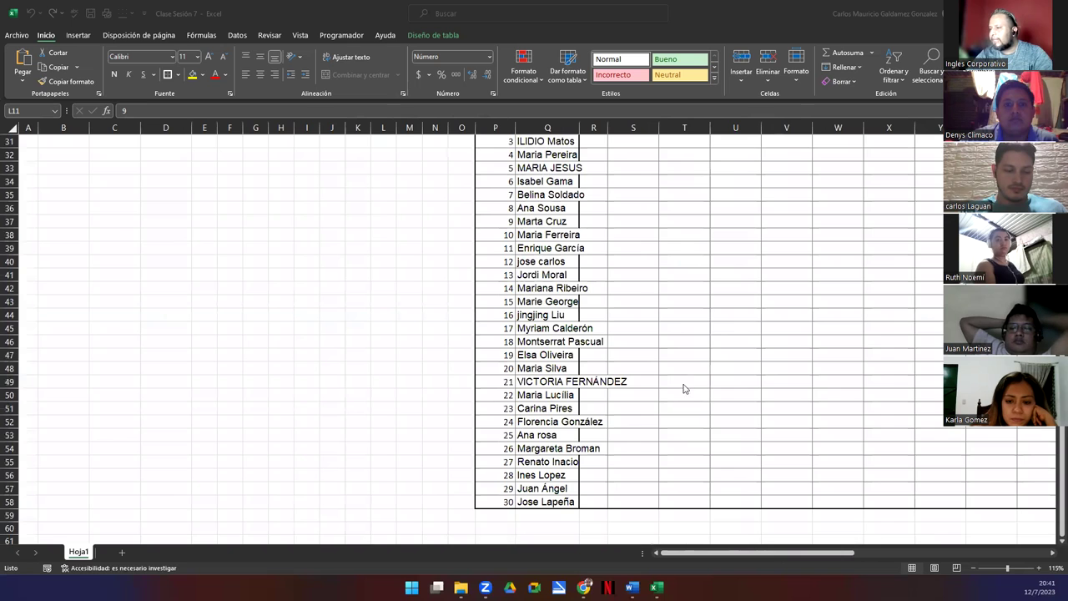
{"action": "scroll", "coordinate": [684, 388], "scroll_direction": "down", "scroll_amount": 1, "text": "ctrl"}
{"action": "scroll", "coordinate": [693, 417], "scroll_direction": "up", "scroll_amount": 1}
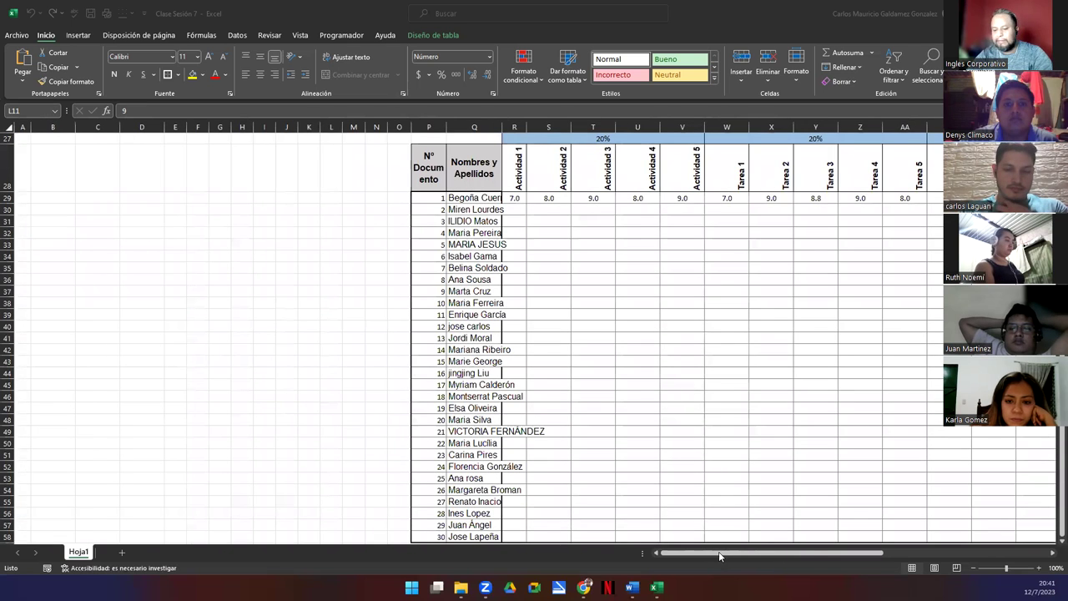
{"action": "left_click", "coordinate": [719, 553]}
{"action": "left_click_drag", "start_coordinate": [830, 554], "coordinate": [971, 563]}
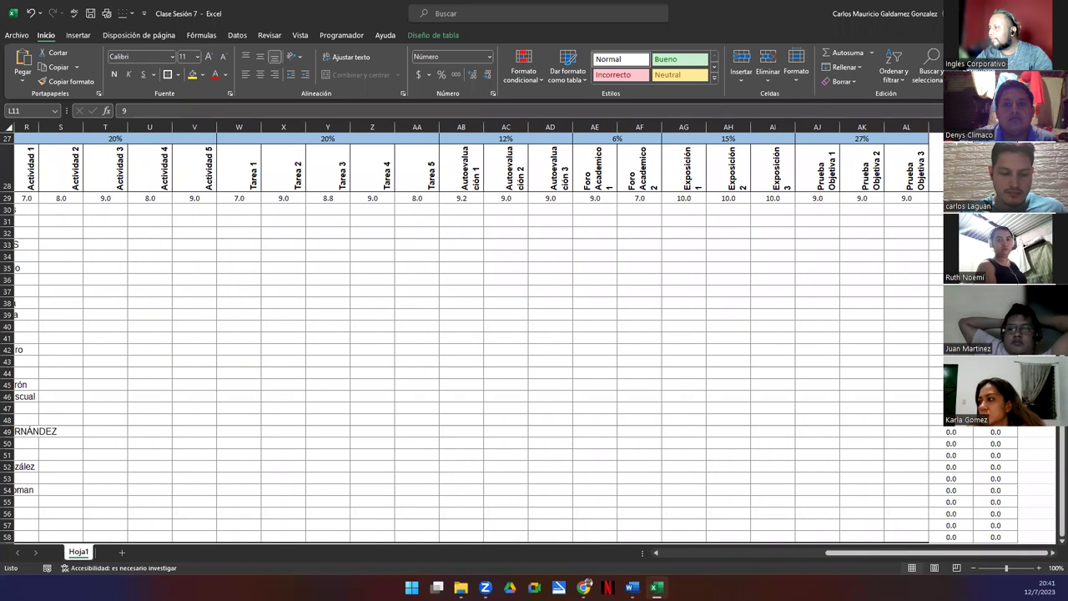
{"action": "left_click", "coordinate": [996, 198]}
{"action": "left_click", "coordinate": [936, 198]}
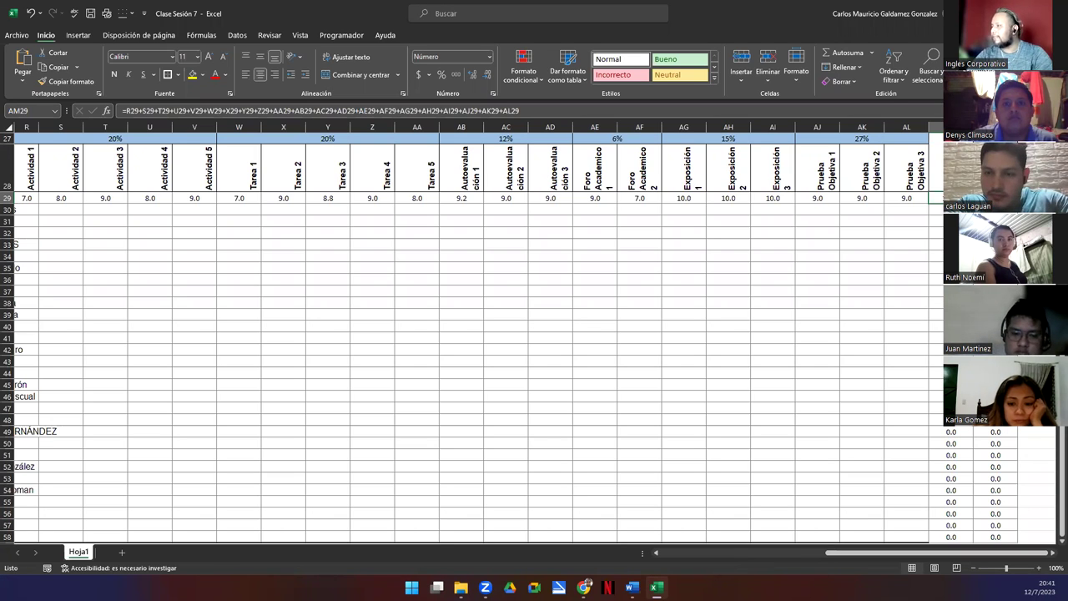
{"action": "key", "text": "Right"}
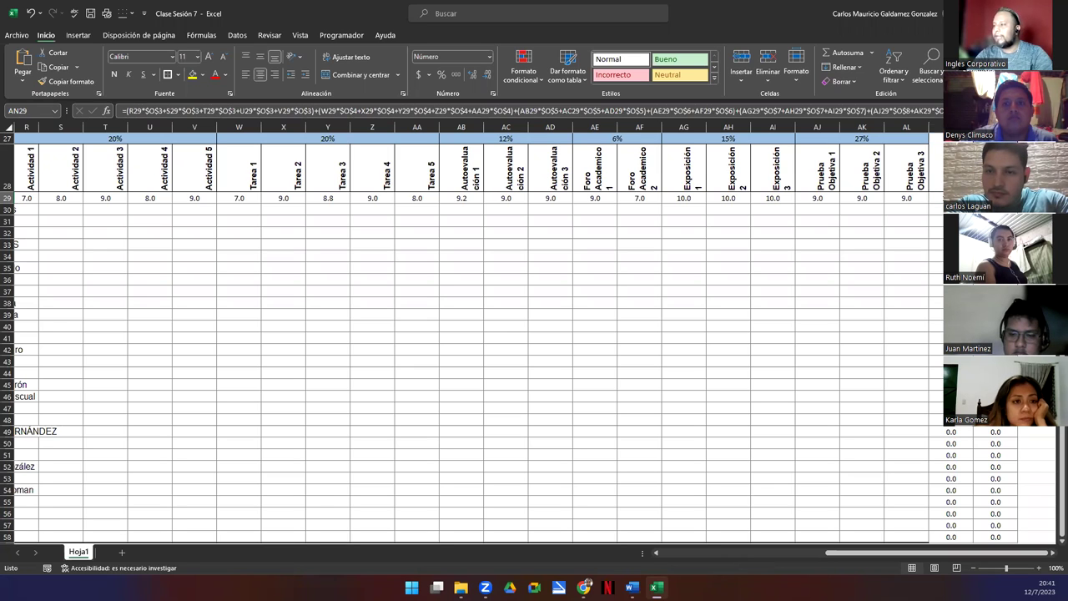
{"action": "key", "text": "F2"}
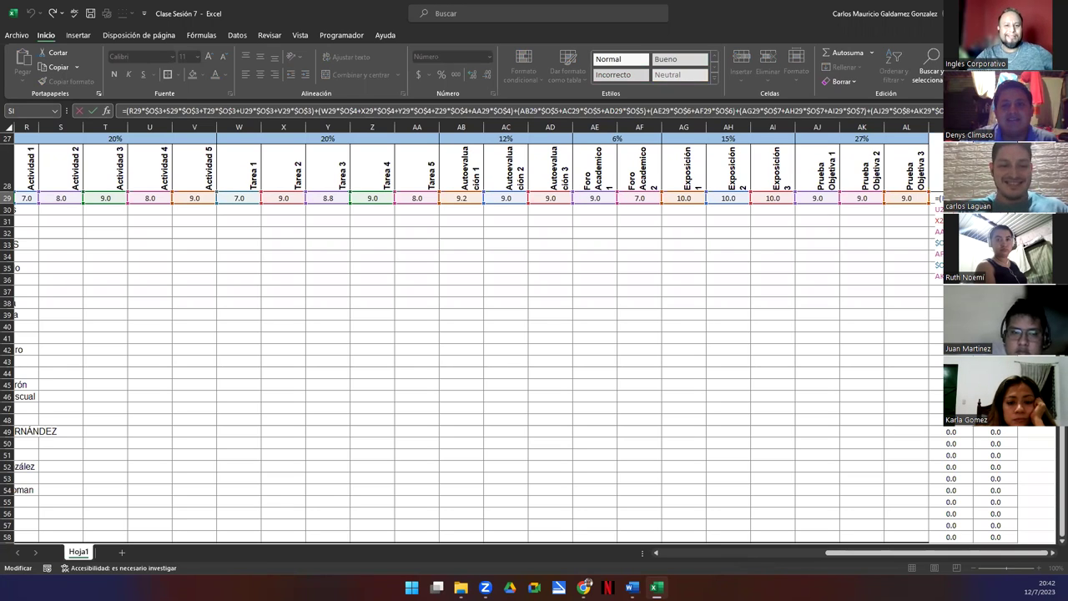
Auto-fit the student-names column Q and resize the Actividad columns.
{"action": "left_click", "coordinate": [687, 288]}
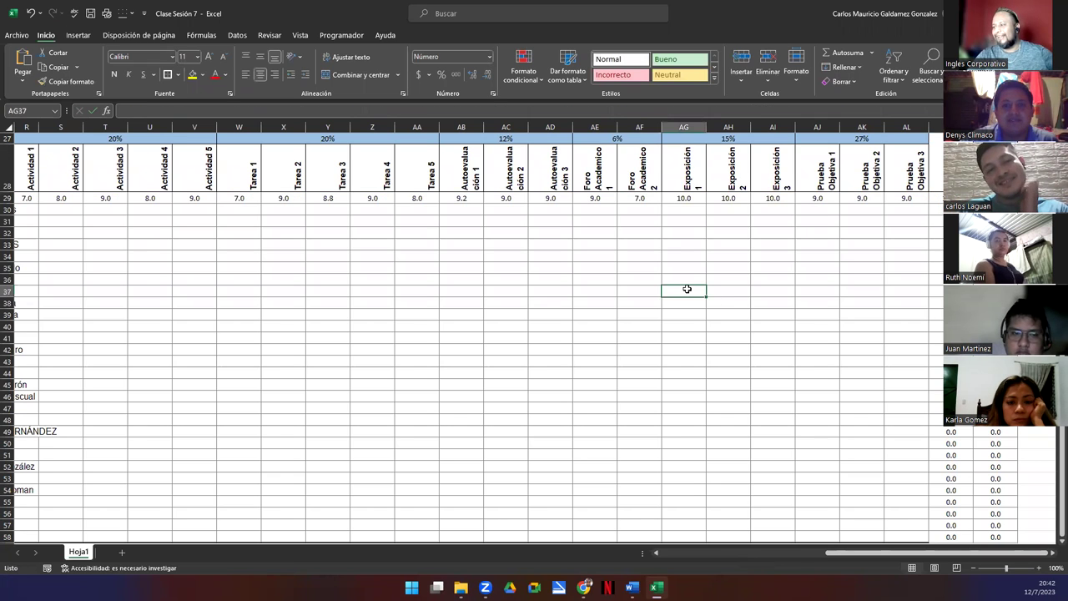
{"action": "scroll", "coordinate": [662, 491], "scroll_direction": "up", "scroll_amount": 5}
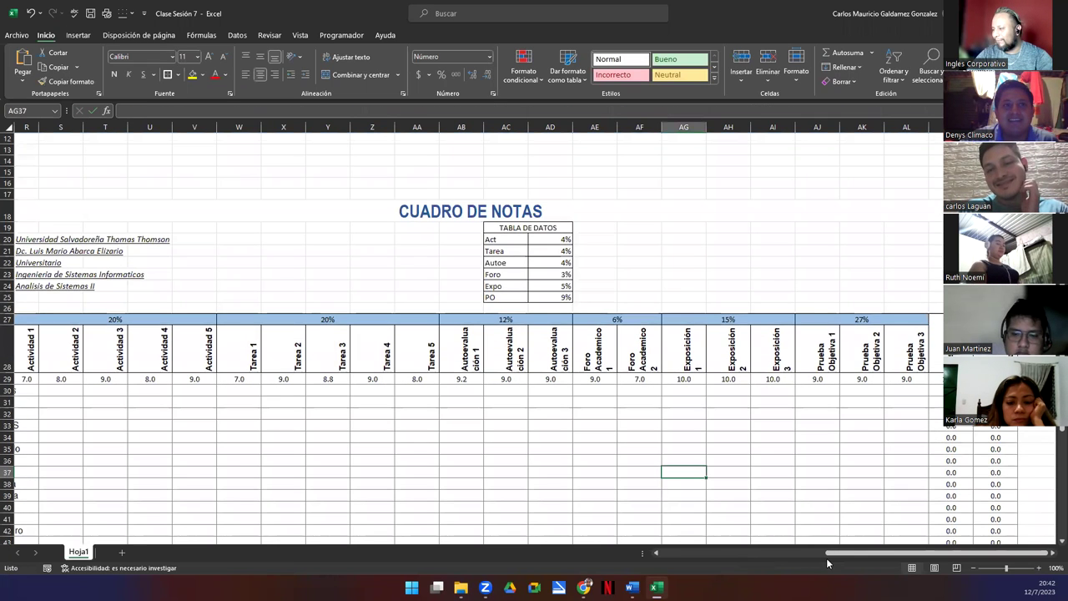
{"action": "scroll", "coordinate": [829, 559], "scroll_direction": "left", "scroll_amount": 5}
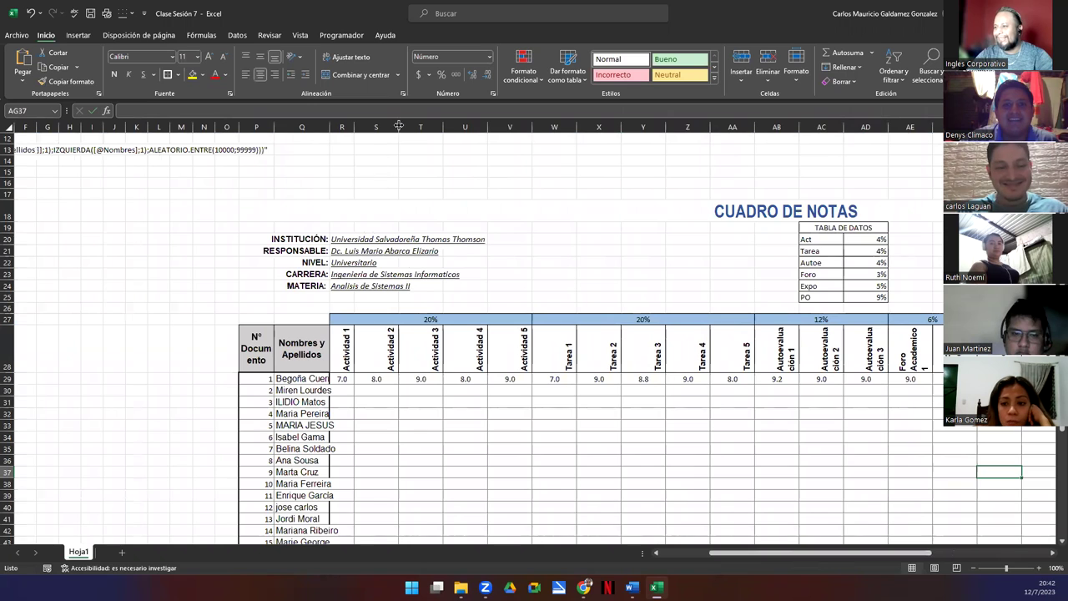
{"action": "double_click", "coordinate": [331, 126]}
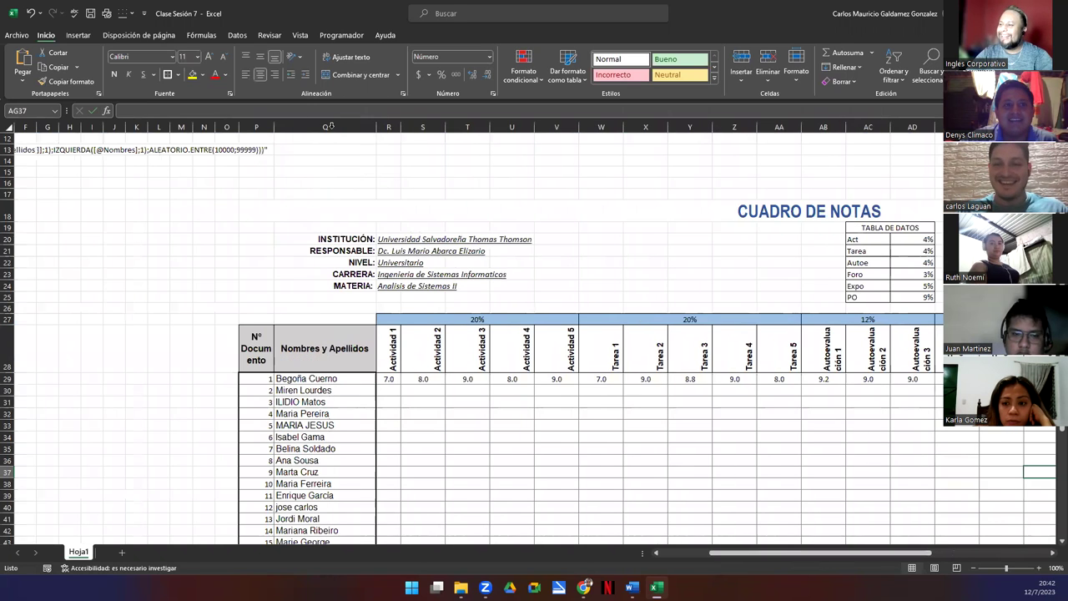
{"action": "double_click", "coordinate": [445, 127]}
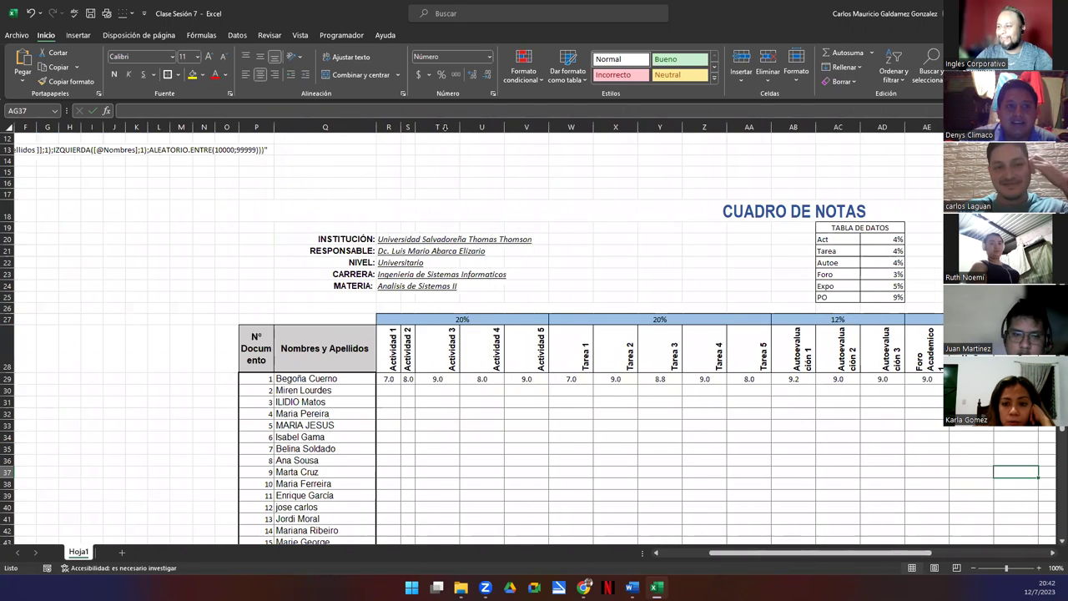
{"action": "left_click_drag", "start_coordinate": [401, 123], "coordinate": [749, 127]}
Set columns R through AB to a column width of 5.
{"action": "left_click", "coordinate": [409, 390]}
{"action": "left_click_drag", "start_coordinate": [399, 127], "coordinate": [790, 126]}
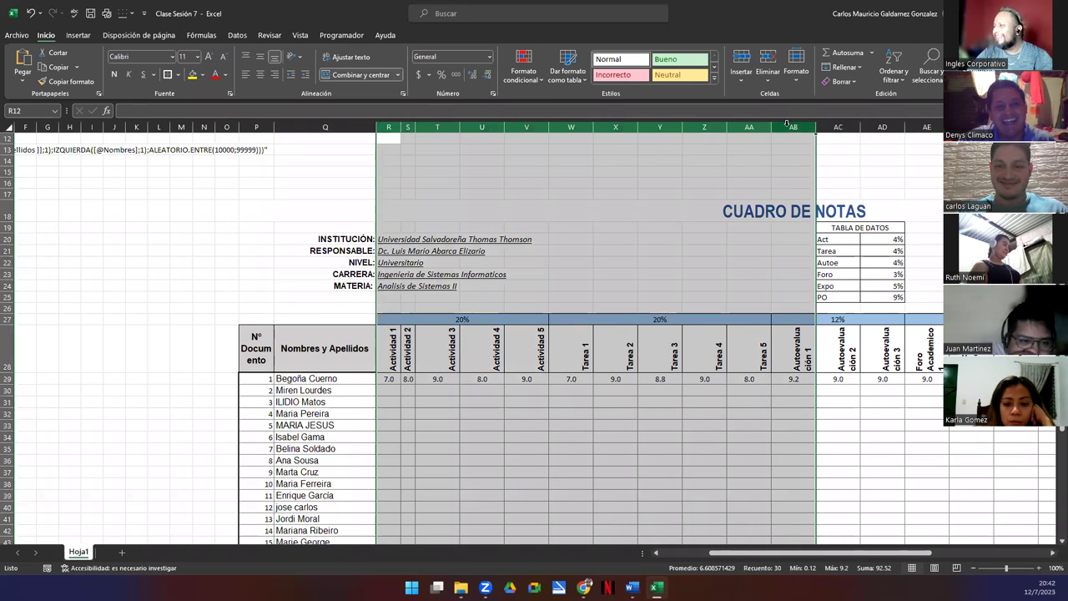
{"action": "right_click", "coordinate": [790, 132]}
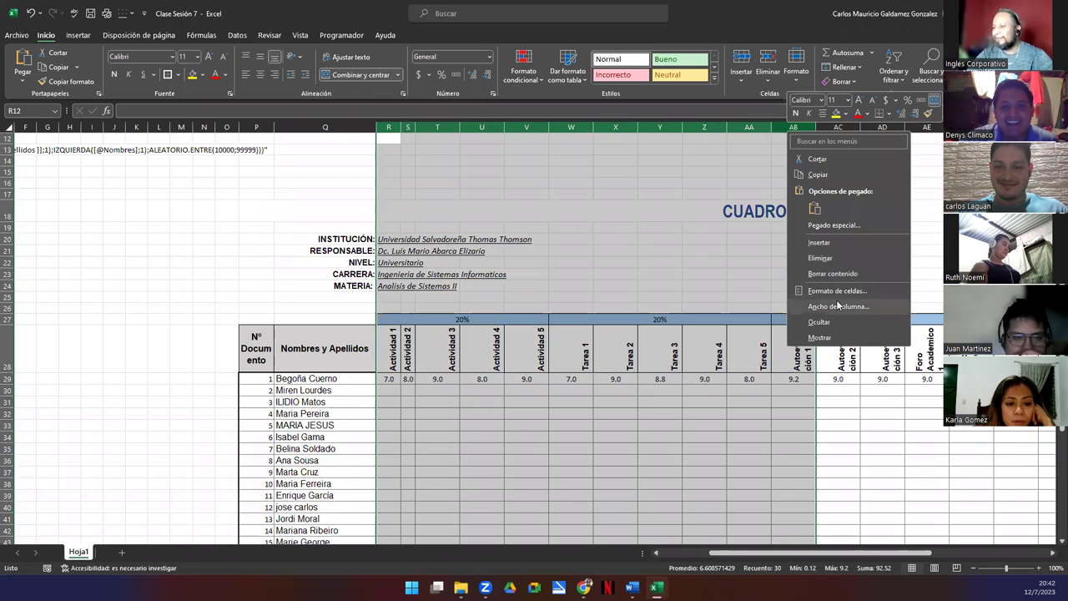
{"action": "left_click", "coordinate": [838, 305]}
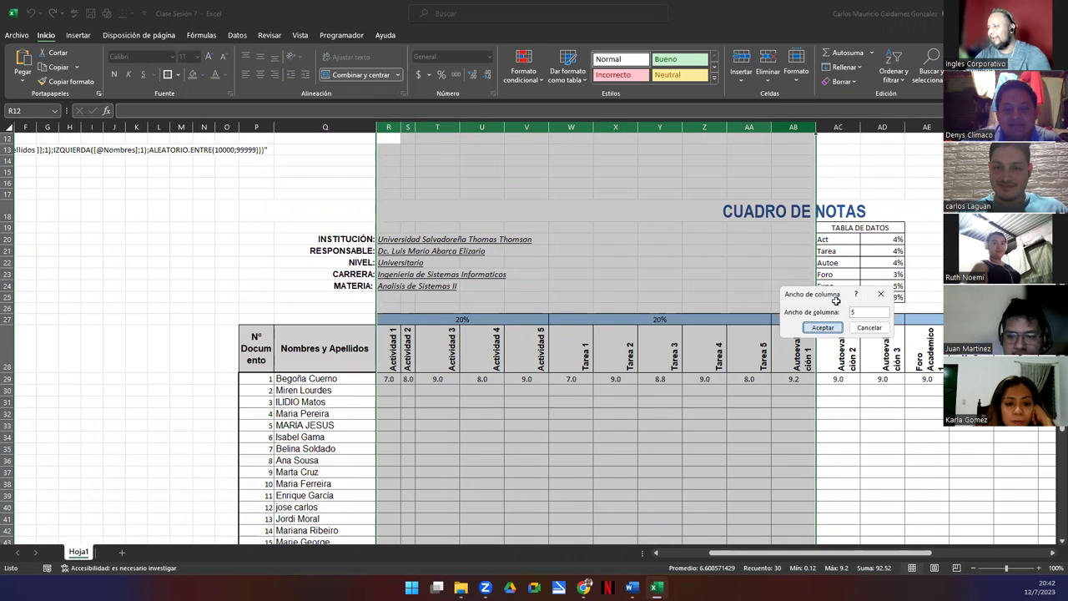
{"action": "left_click", "coordinate": [821, 327]}
Narrow columns AC–AL and move the TABLA DE DATOS block to AP19.
{"action": "mouse_move", "coordinate": [644, 127]}
{"action": "left_mouse_down"}
{"action": "mouse_move", "coordinate": [1022, 133]}
{"action": "mouse_move", "coordinate": [882, 127]}
{"action": "left_mouse_up"}
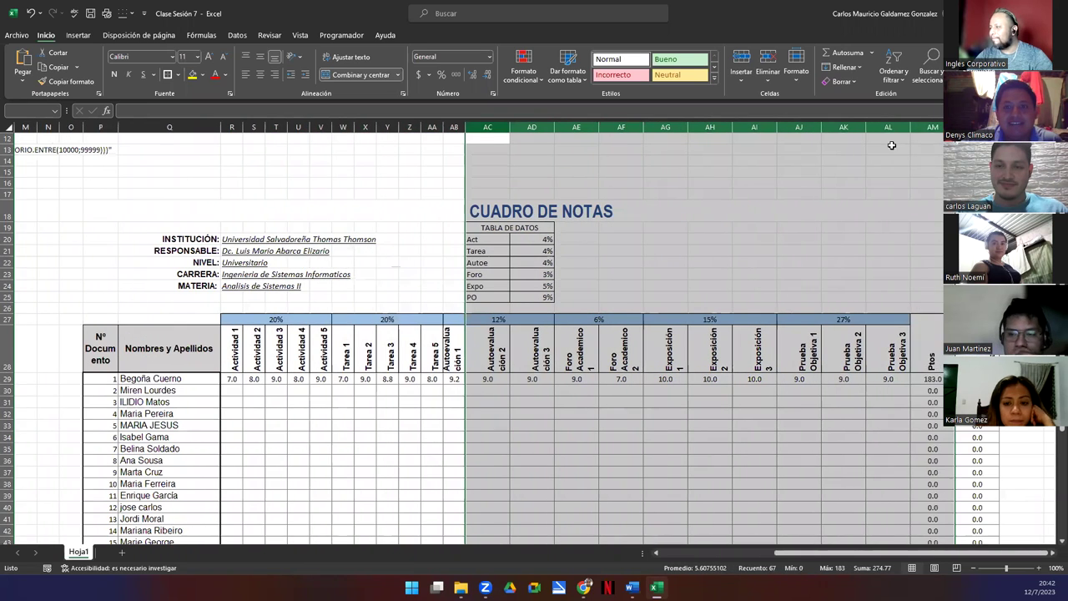
{"action": "right_click", "coordinate": [882, 127]}
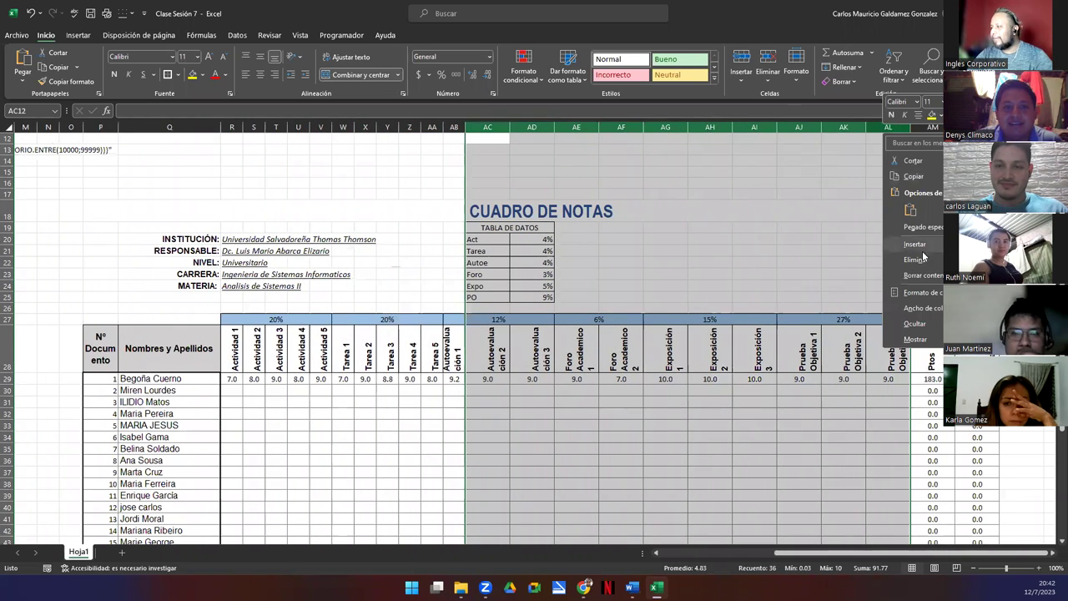
{"action": "left_click", "coordinate": [937, 309]}
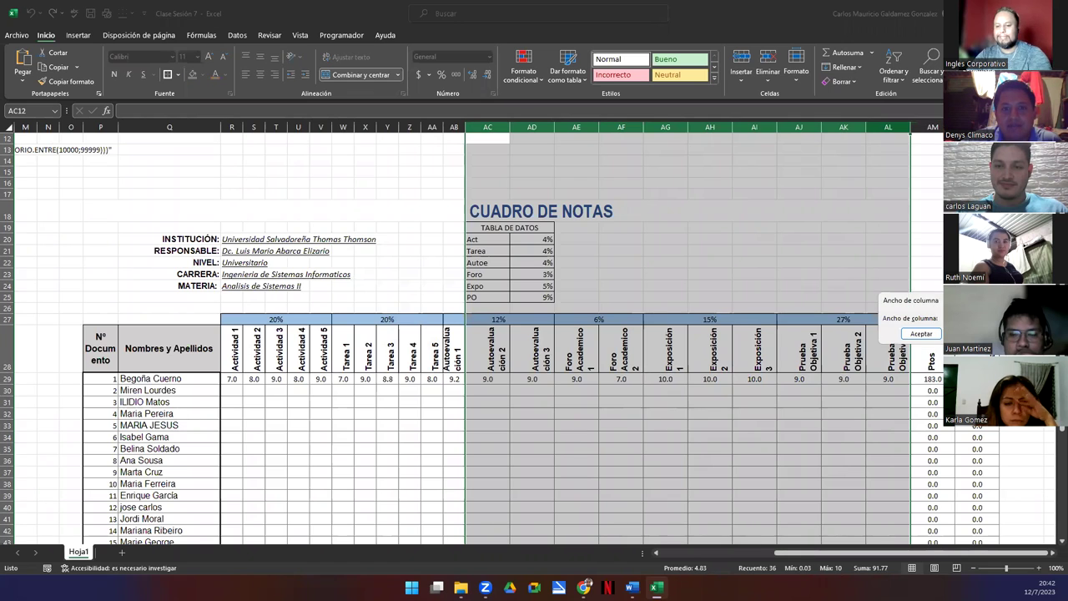
{"action": "left_click", "coordinate": [922, 333]}
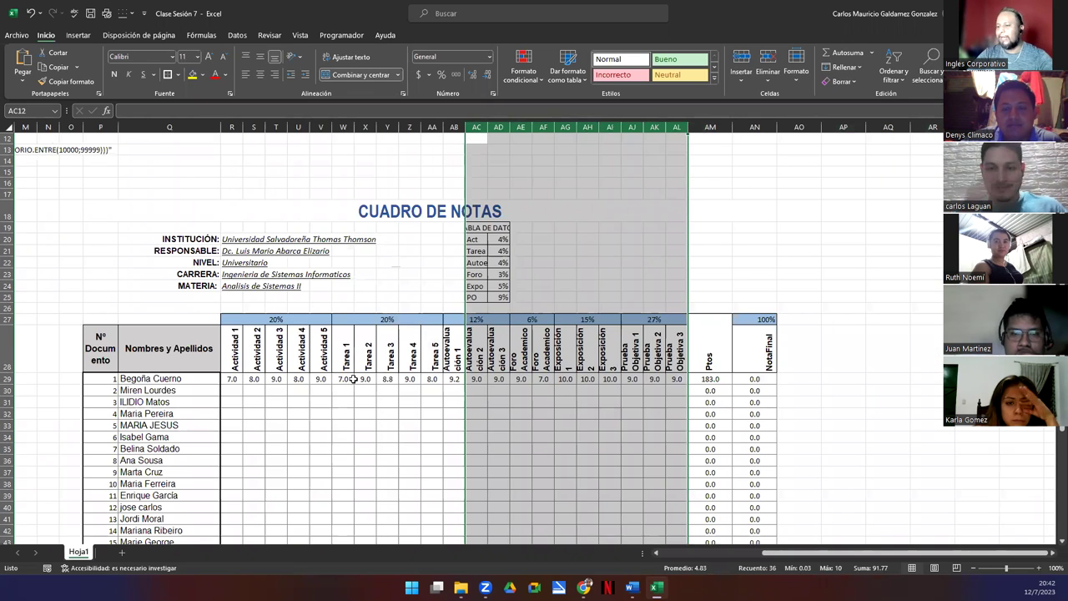
{"action": "left_click", "coordinate": [343, 348]}
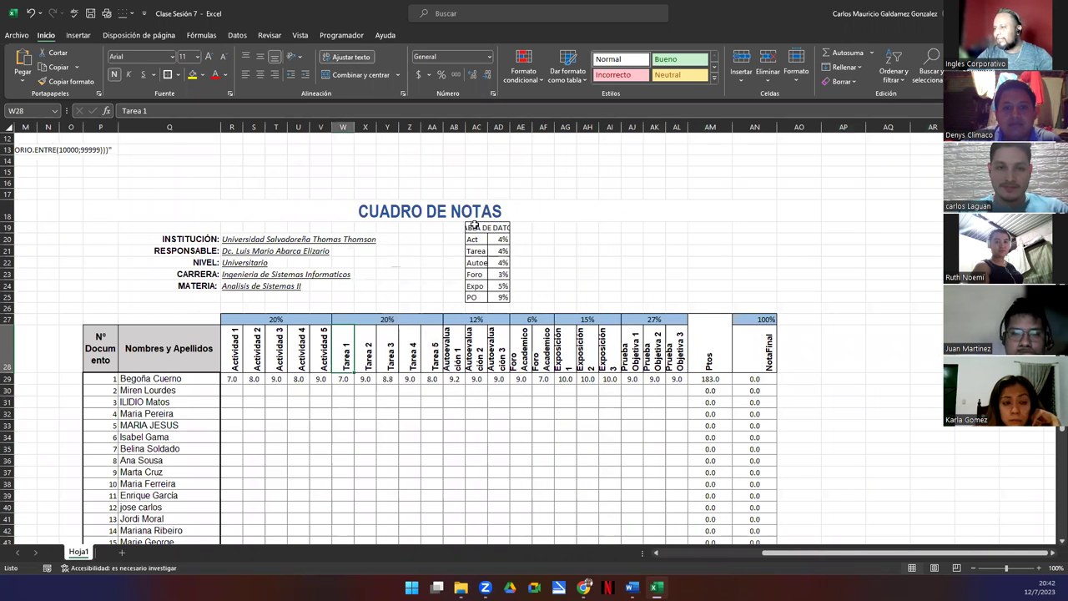
{"action": "mouse_move", "coordinate": [473, 225]}
{"action": "left_mouse_down"}
{"action": "mouse_move", "coordinate": [501, 299]}
{"action": "mouse_move", "coordinate": [906, 281]}
{"action": "left_mouse_up"}
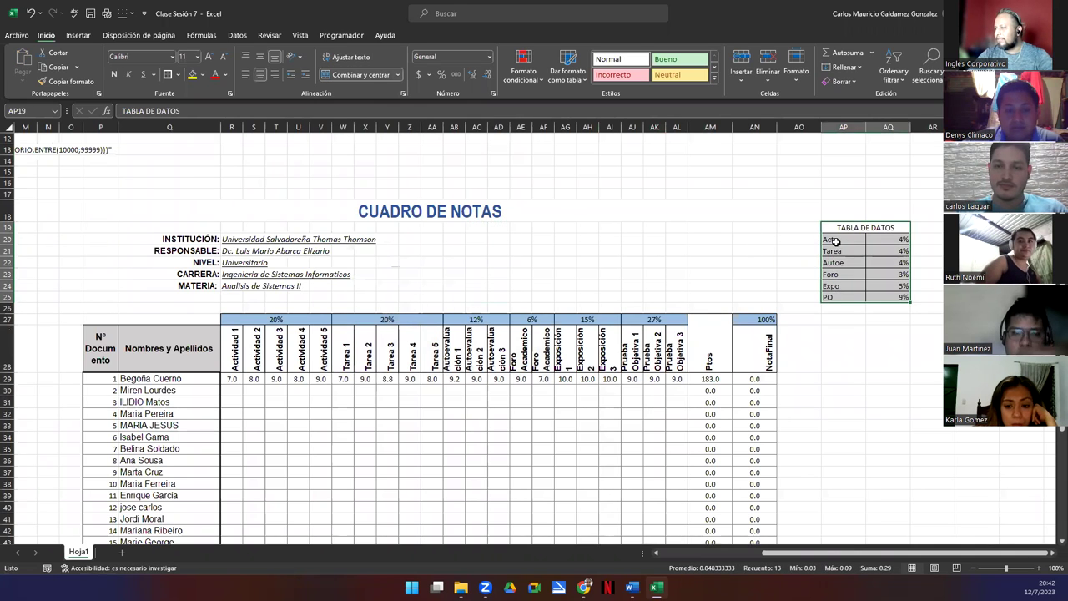
{"action": "left_click", "coordinate": [835, 241]}
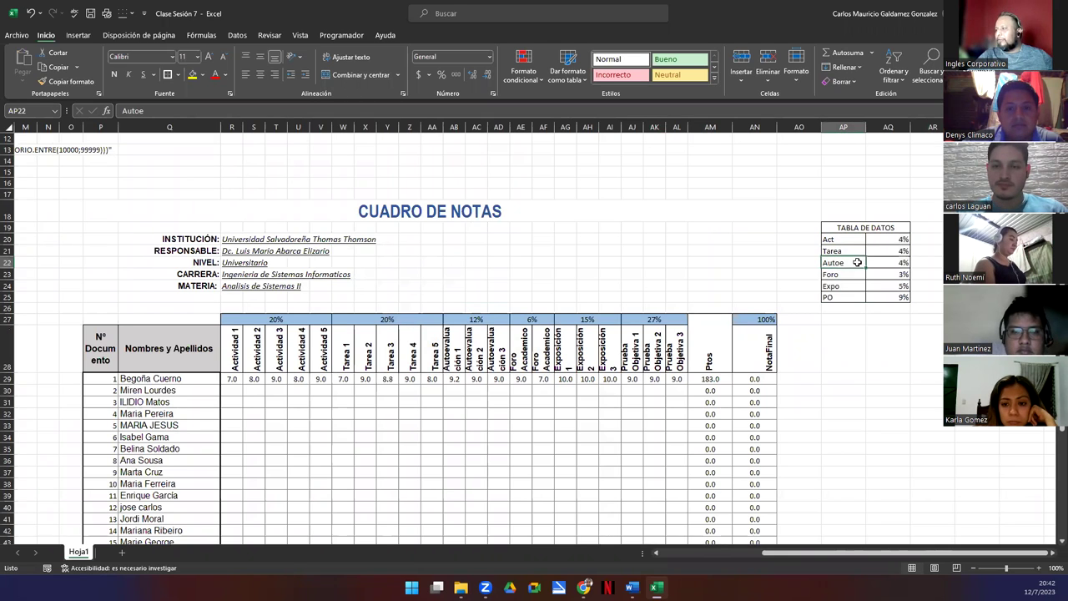
{"action": "left_click_drag", "start_coordinate": [893, 240], "coordinate": [891, 263]}
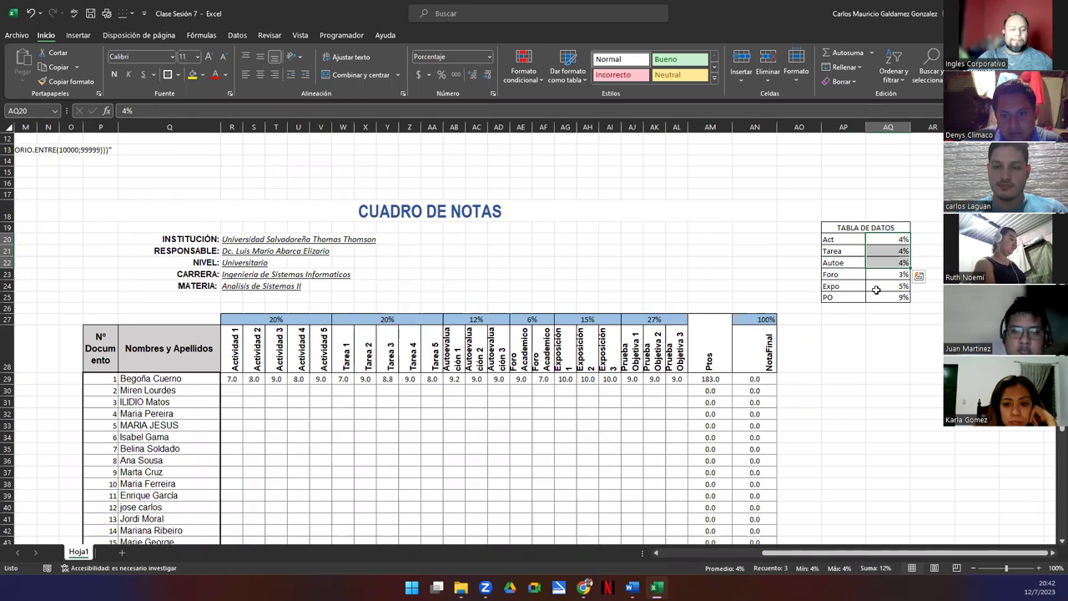
{"action": "left_click_drag", "start_coordinate": [838, 252], "coordinate": [893, 263]}
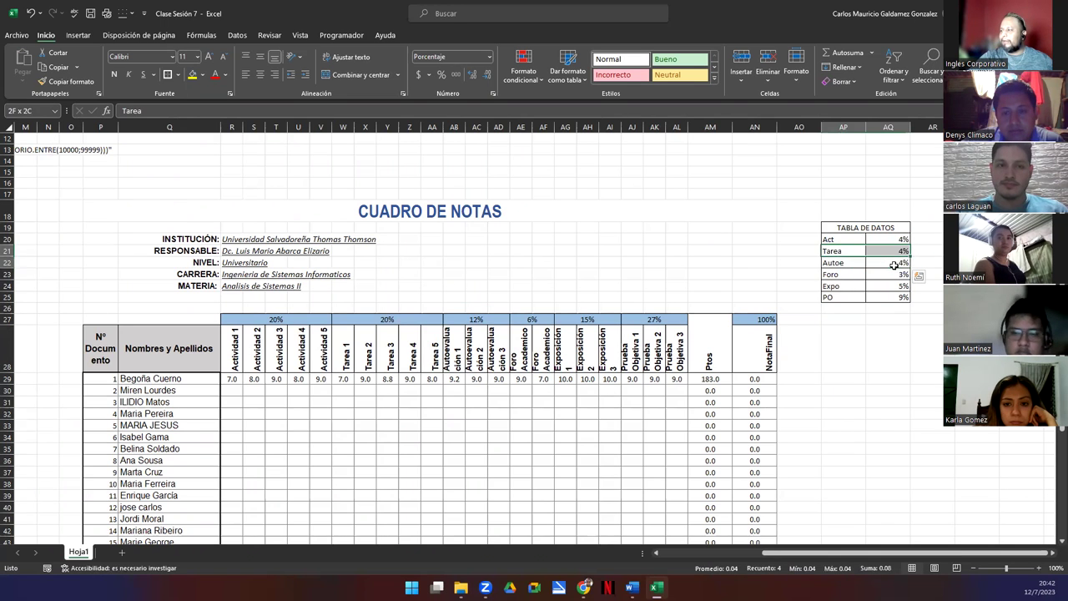
{"action": "left_click_drag", "start_coordinate": [843, 238], "coordinate": [891, 263]}
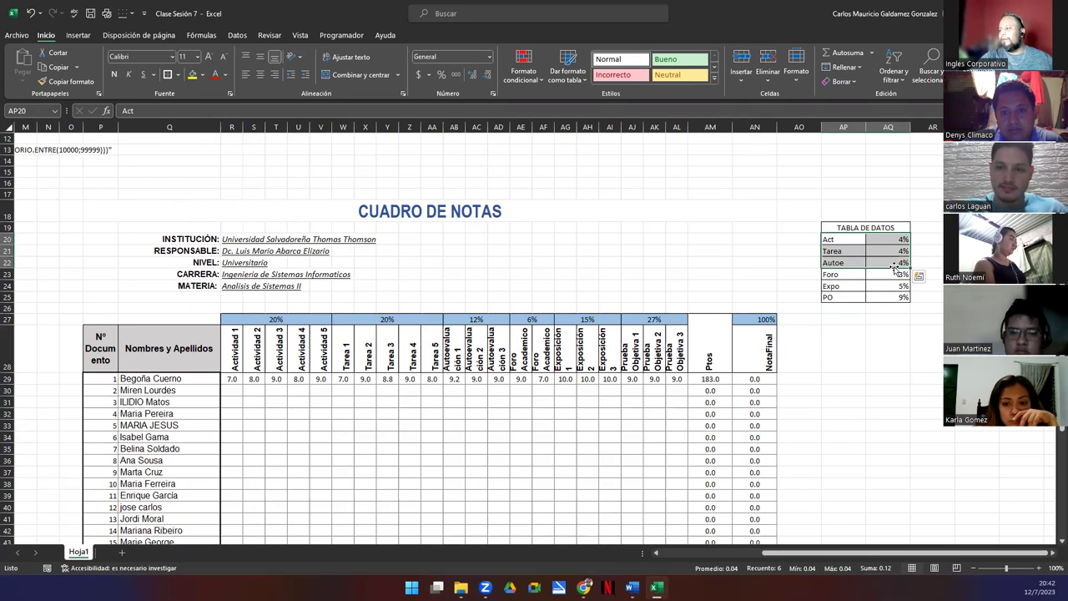
{"action": "left_click", "coordinate": [839, 273]}
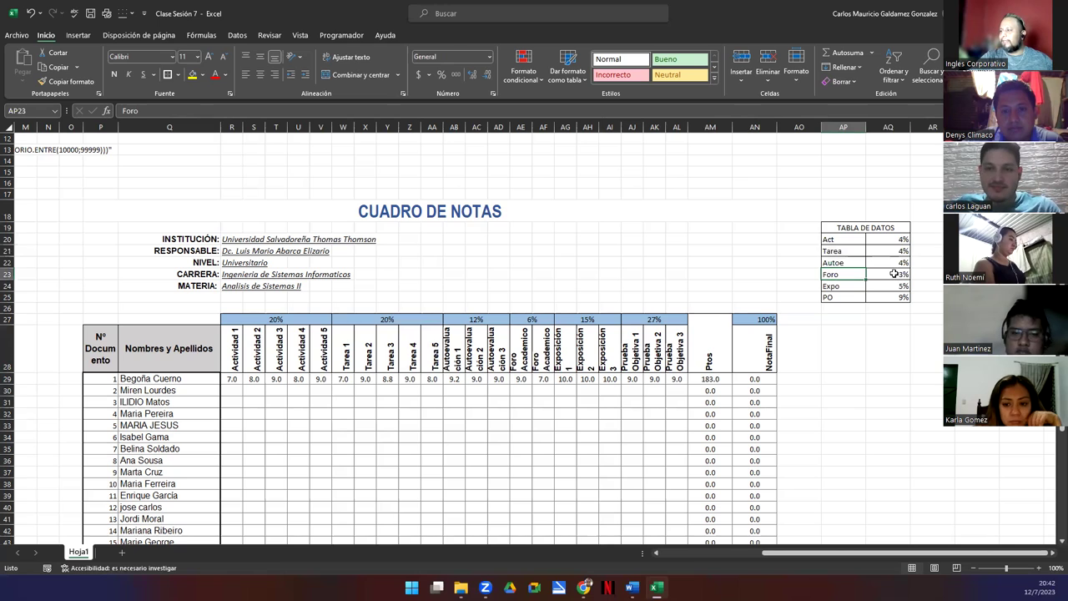
{"action": "key", "text": "Right"}
{"action": "left_click", "coordinate": [844, 287]}
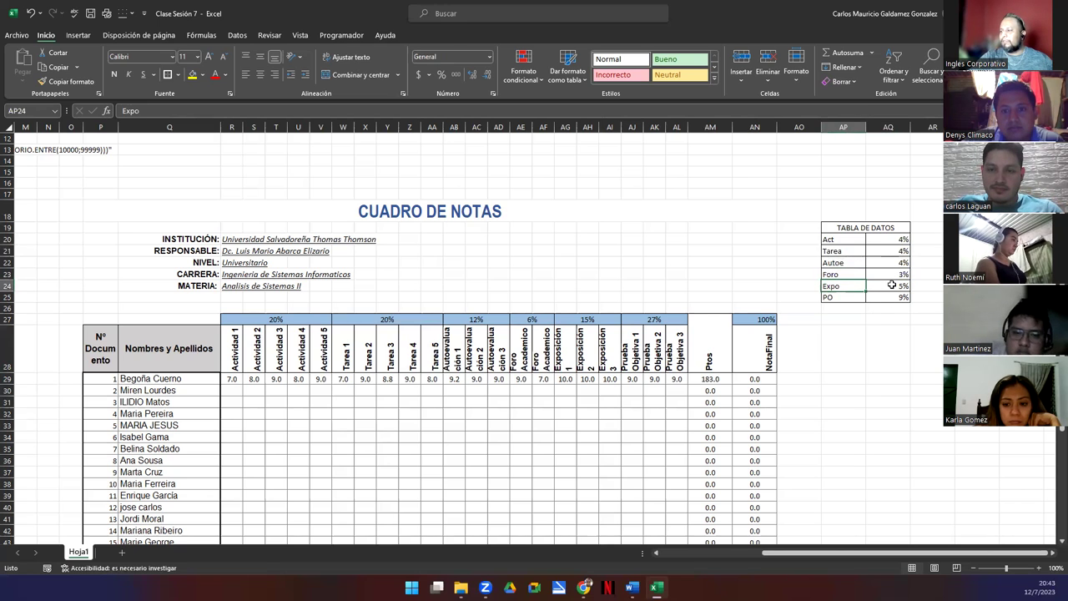
{"action": "key", "text": "Right"}
{"action": "left_click", "coordinate": [826, 298]}
{"action": "left_click", "coordinate": [888, 301]}
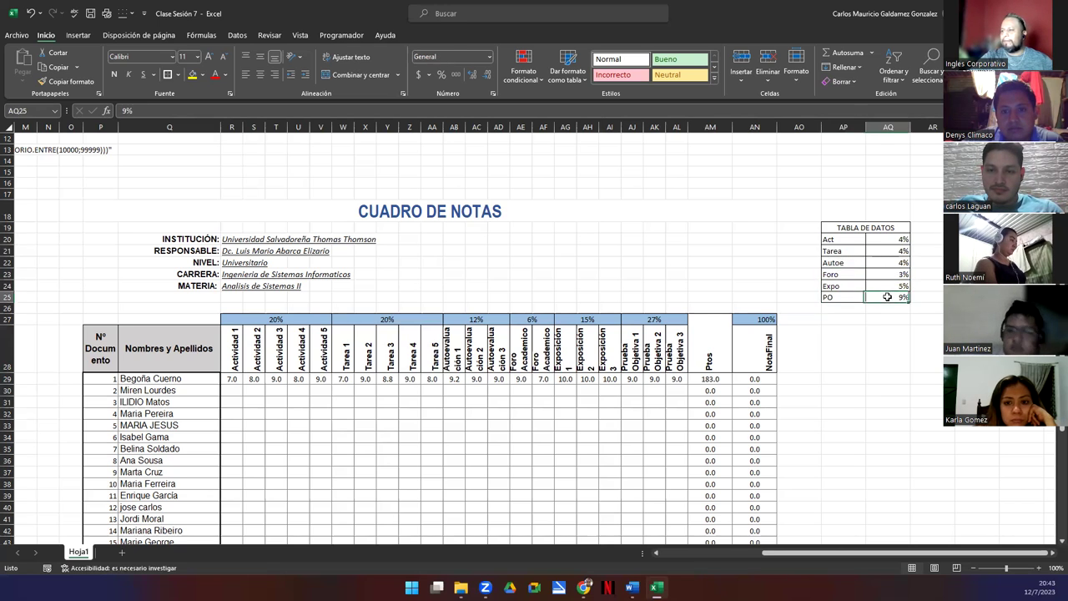
{"action": "left_click_drag", "start_coordinate": [225, 354], "coordinate": [669, 342]}
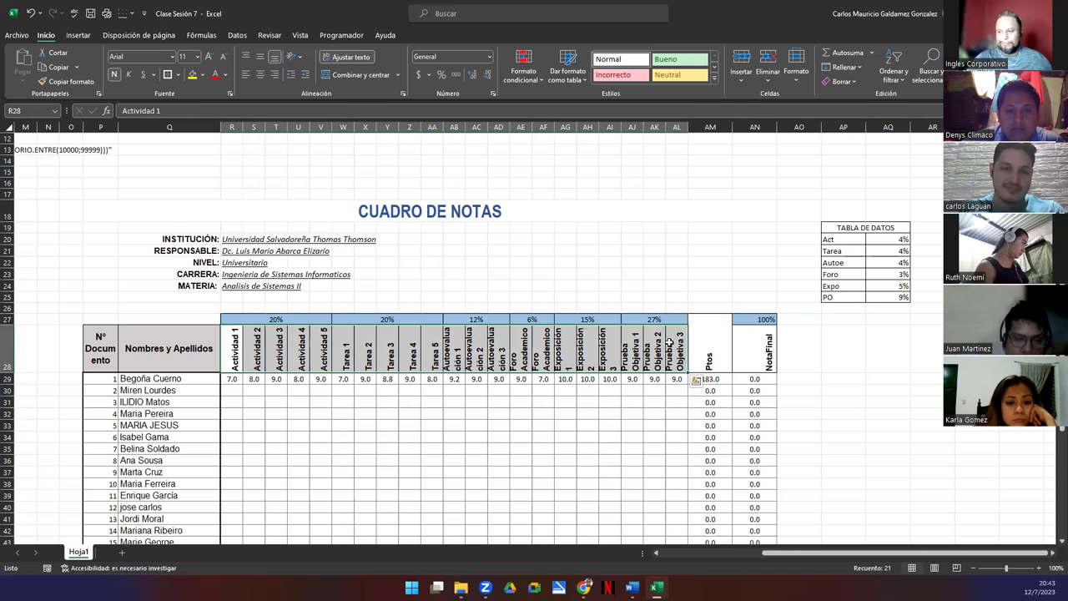
{"action": "left_click", "coordinate": [268, 288]}
{"action": "left_click", "coordinate": [232, 287]}
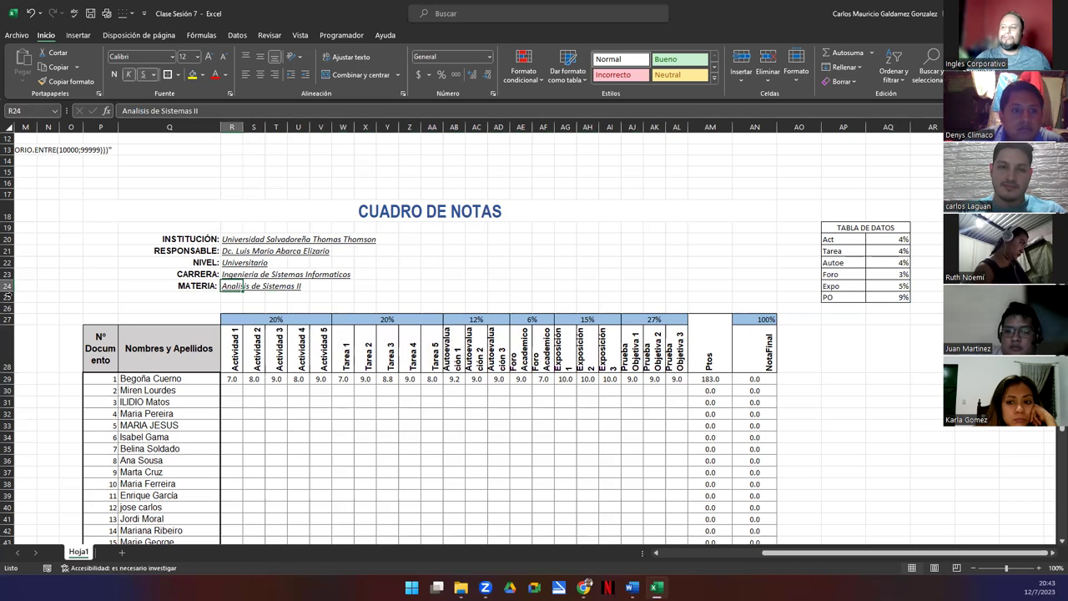
{"action": "left_click", "coordinate": [190, 238]}
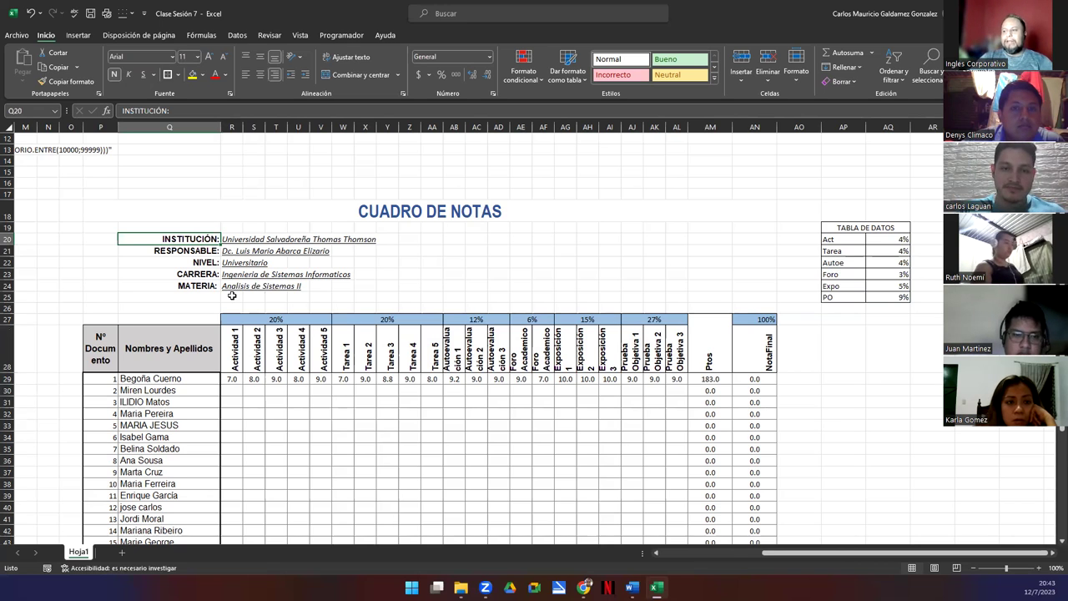
{"action": "left_click", "coordinate": [190, 287]}
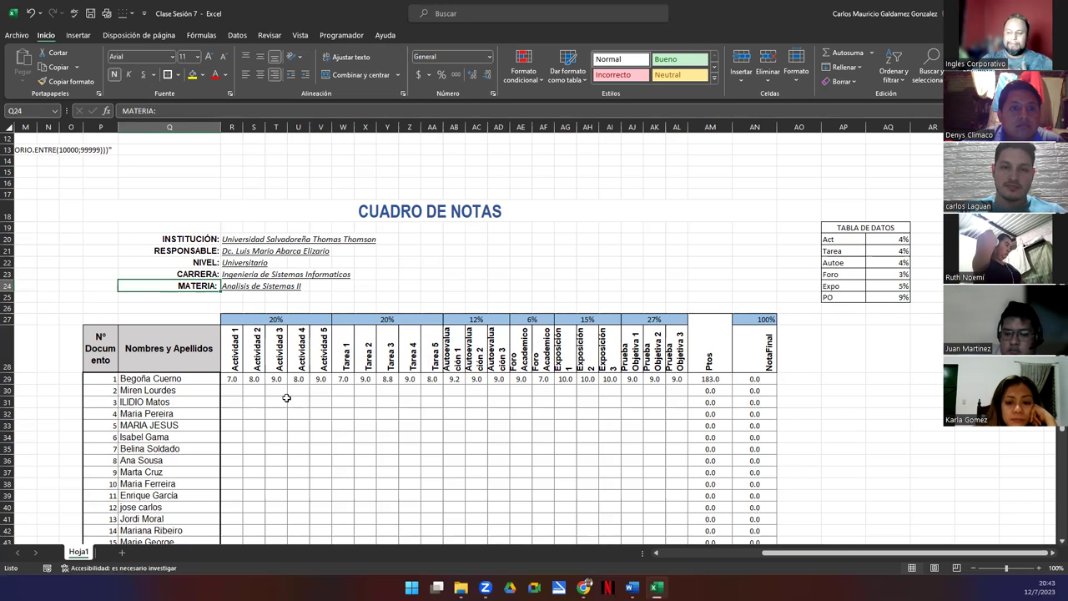
{"action": "left_click", "coordinate": [248, 342]}
{"action": "left_click_drag", "start_coordinate": [235, 342], "coordinate": [321, 342]}
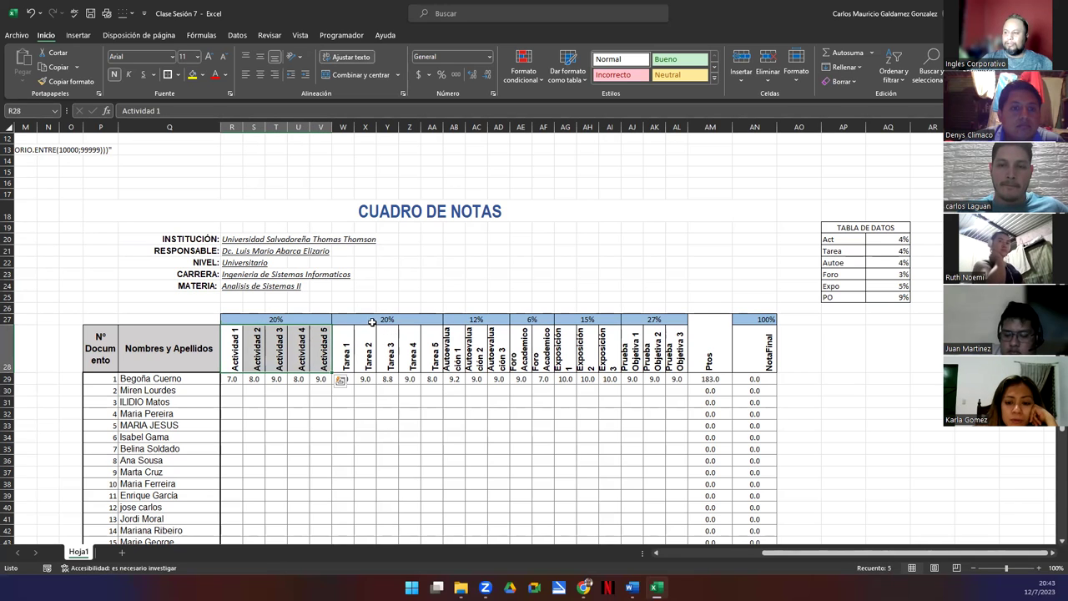
{"action": "left_click_drag", "start_coordinate": [346, 350], "coordinate": [434, 360]}
{"action": "left_click", "coordinate": [461, 319]}
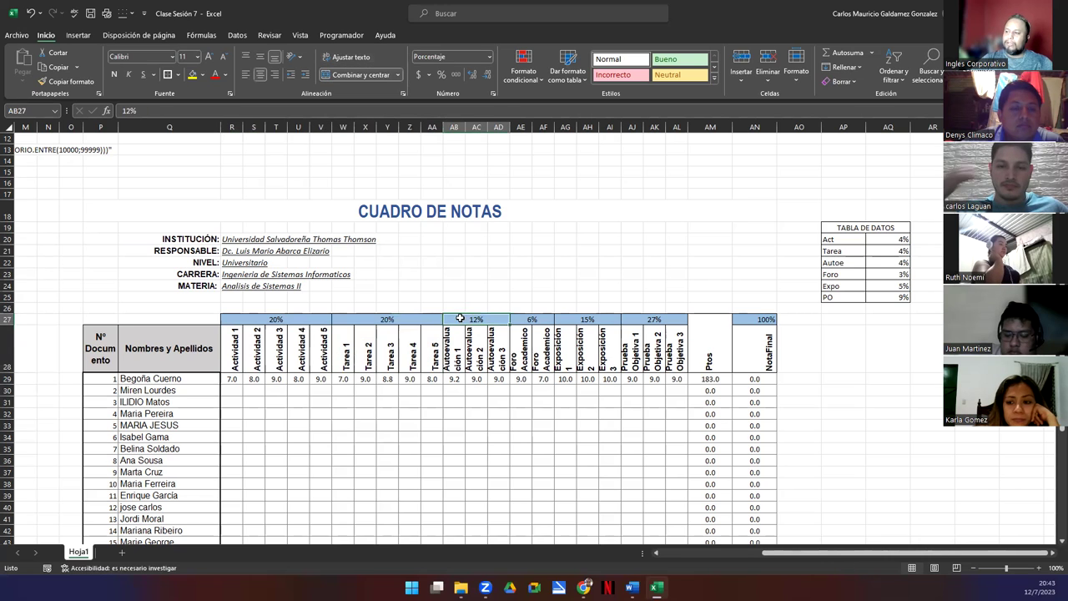
{"action": "left_click_drag", "start_coordinate": [498, 361], "coordinate": [495, 365]}
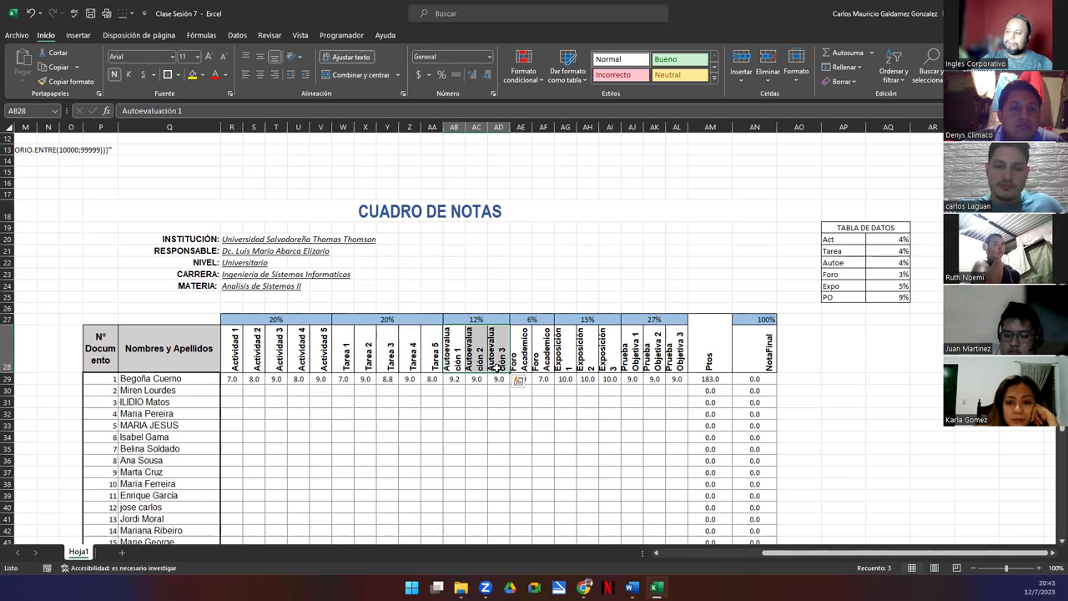
{"action": "left_click", "coordinate": [523, 320]}
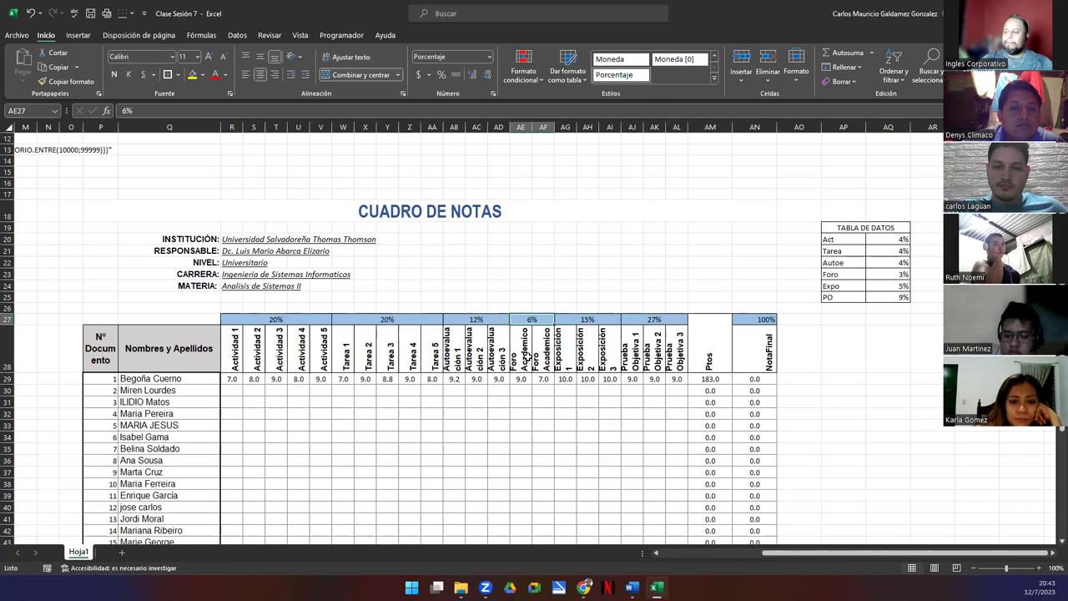
{"action": "left_click_drag", "start_coordinate": [522, 359], "coordinate": [545, 360]}
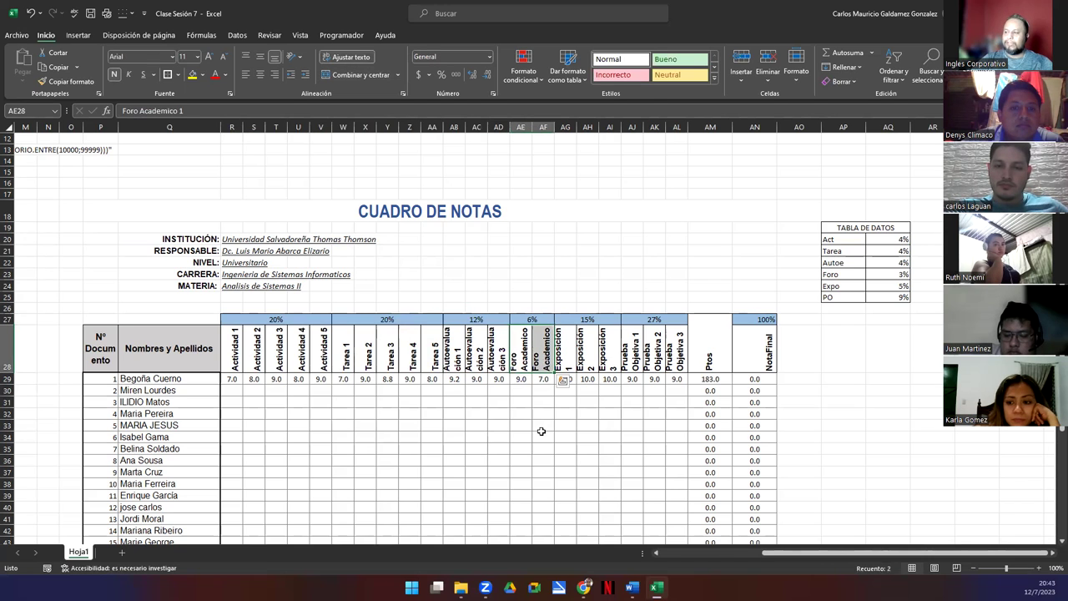
{"action": "left_click", "coordinate": [561, 319]}
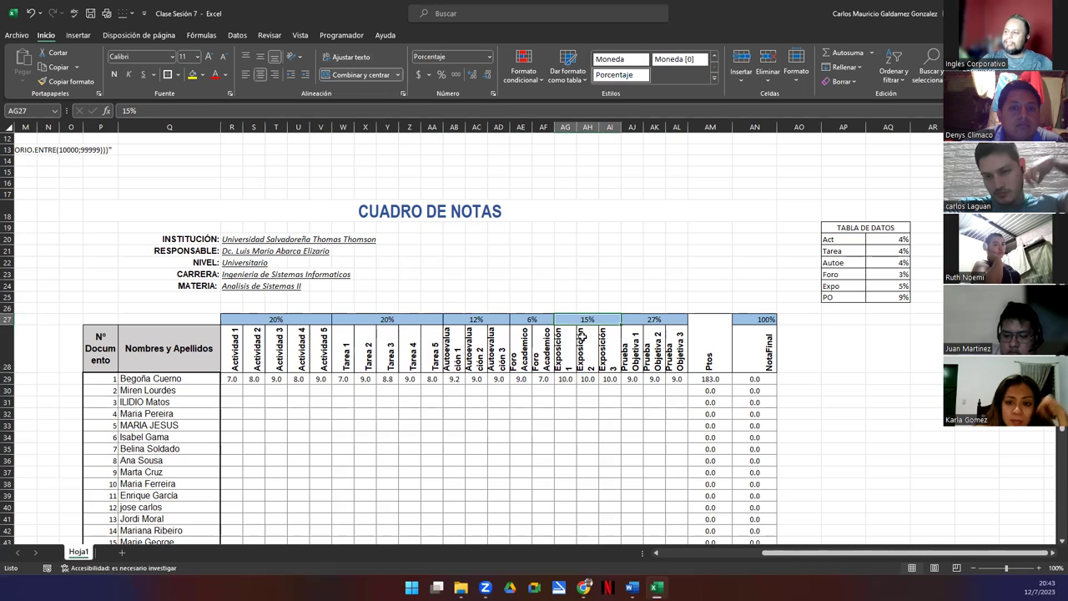
{"action": "left_click_drag", "start_coordinate": [558, 355], "coordinate": [622, 367]}
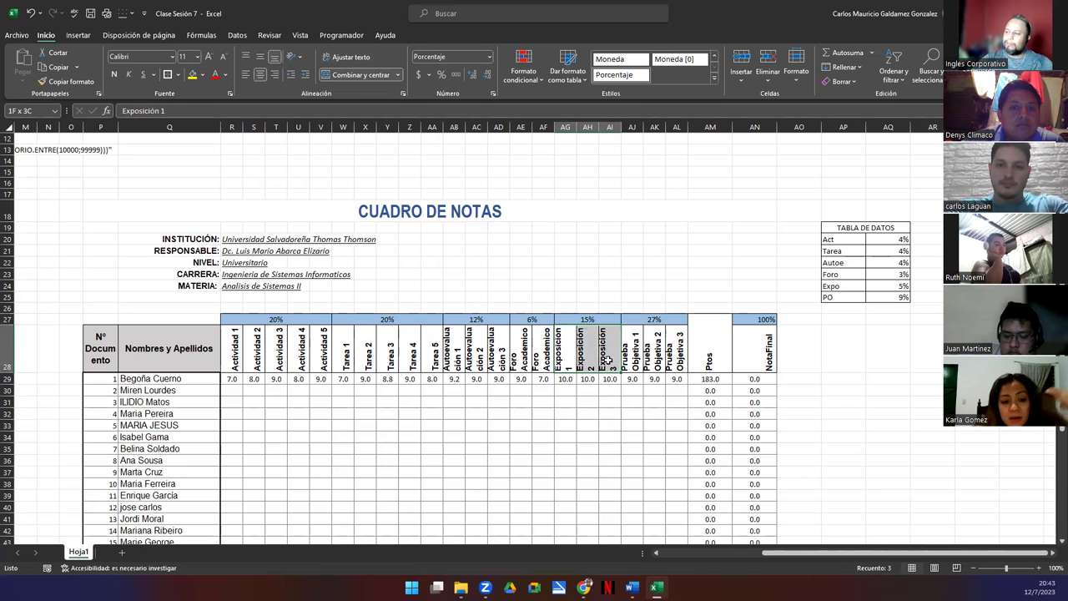
{"action": "left_click_drag", "start_coordinate": [633, 355], "coordinate": [677, 355]}
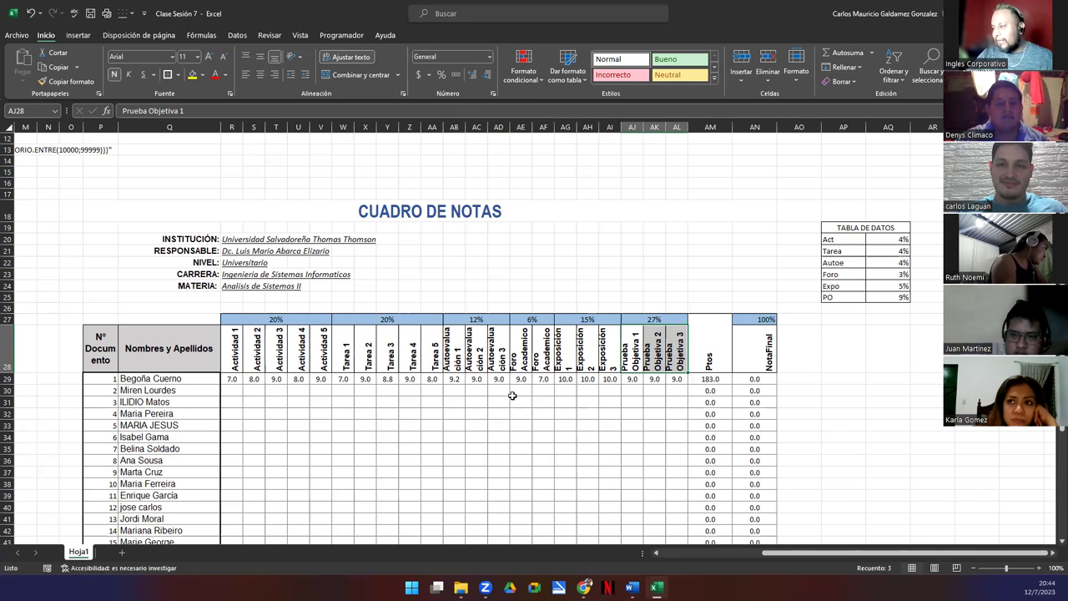
{"action": "left_click", "coordinate": [749, 381]}
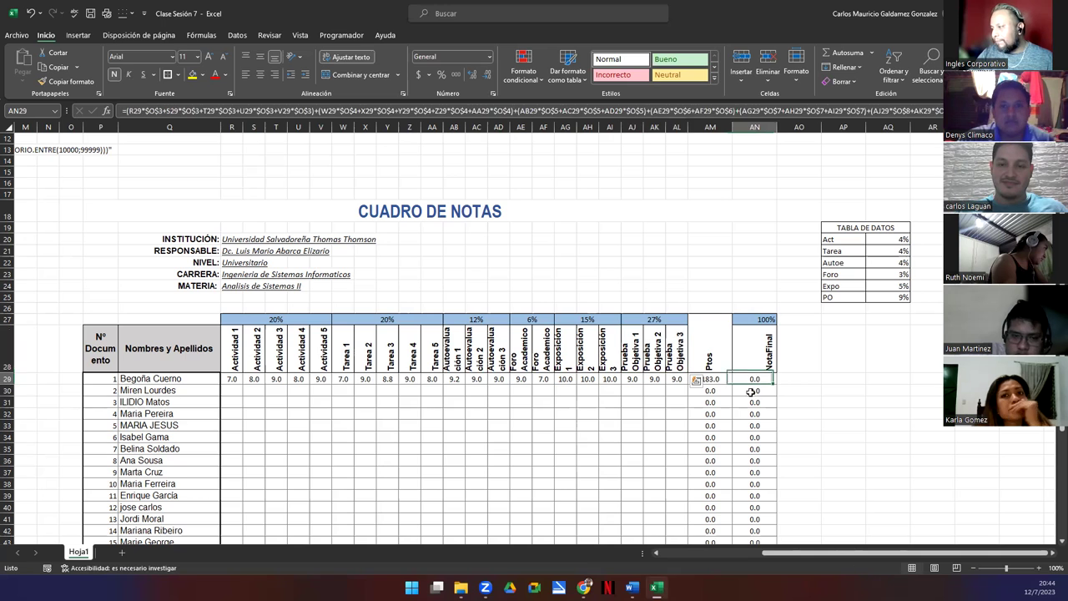
{"action": "key", "text": "F2"}
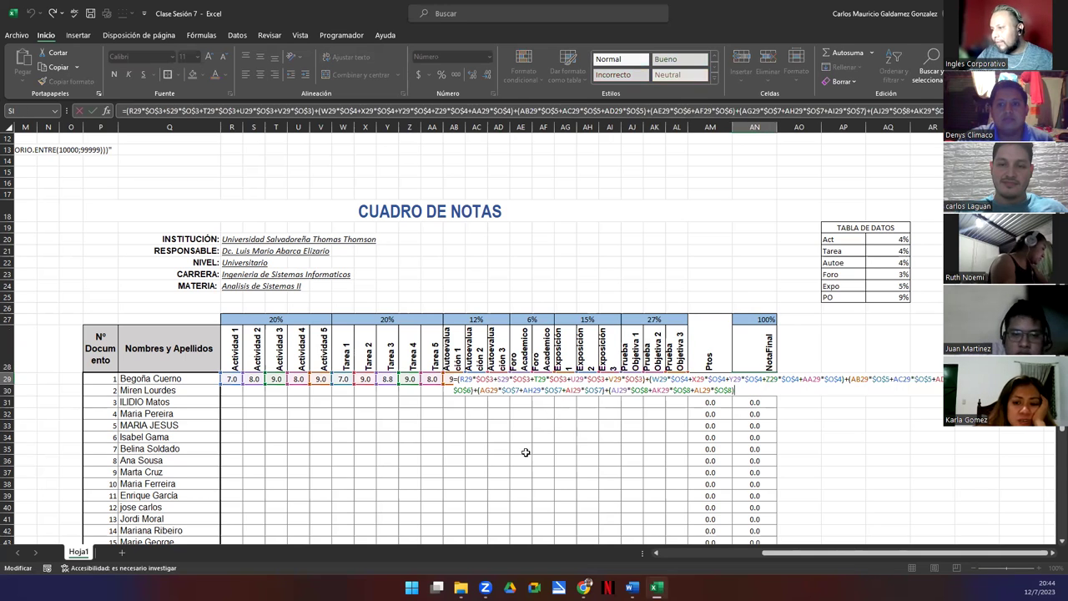
{"action": "left_click_drag", "start_coordinate": [772, 553], "coordinate": [631, 552]}
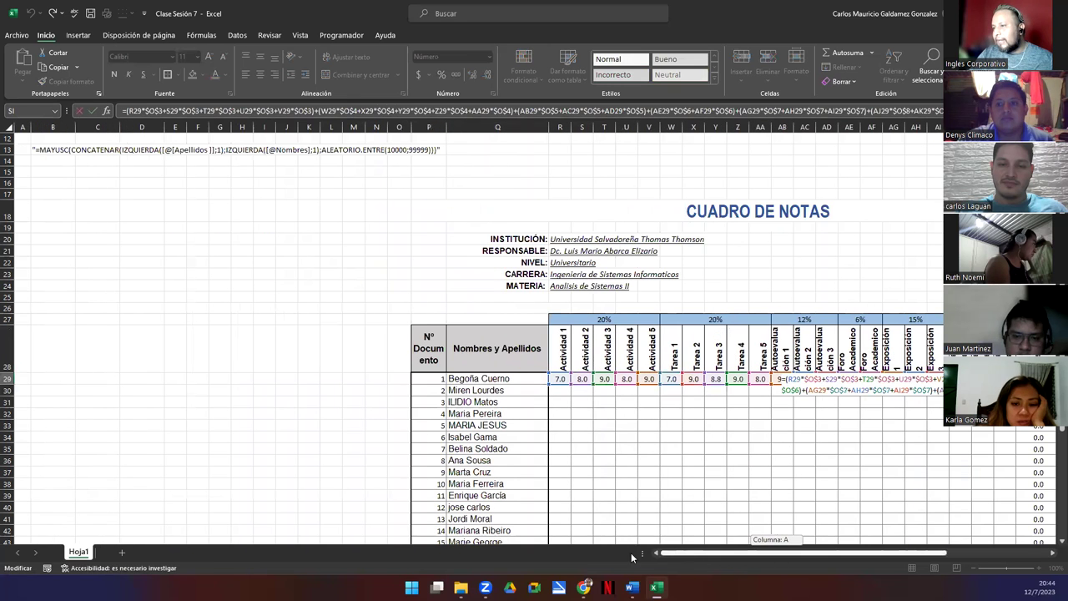
{"action": "scroll", "coordinate": [383, 345], "scroll_direction": "up", "scroll_amount": 4}
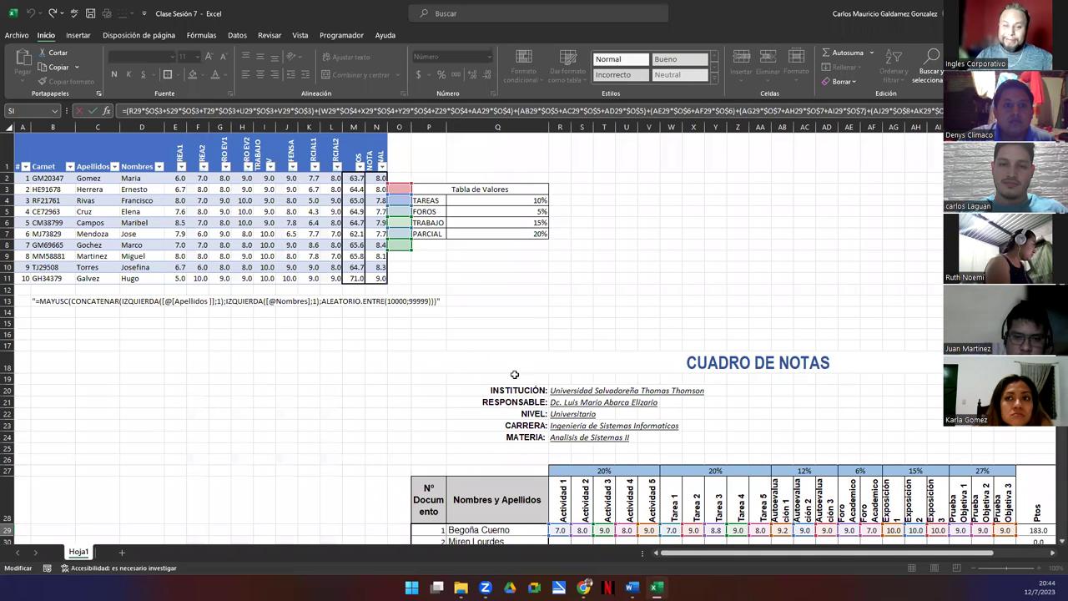
{"action": "left_click_drag", "start_coordinate": [992, 555], "coordinate": [1028, 554]}
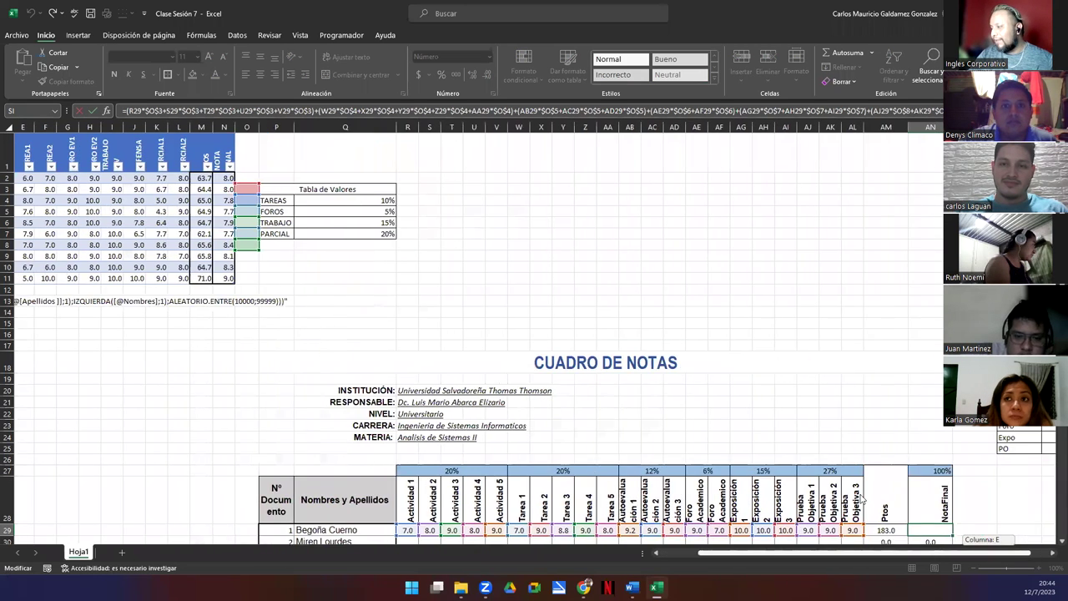
{"action": "scroll", "coordinate": [835, 465], "scroll_direction": "down", "scroll_amount": 3}
{"action": "scroll", "coordinate": [834, 465], "scroll_direction": "down", "scroll_amount": 1}
{"action": "scroll", "coordinate": [834, 465], "scroll_direction": "down", "scroll_amount": 6}
{"action": "scroll", "coordinate": [836, 466], "scroll_direction": "up", "scroll_amount": 3}
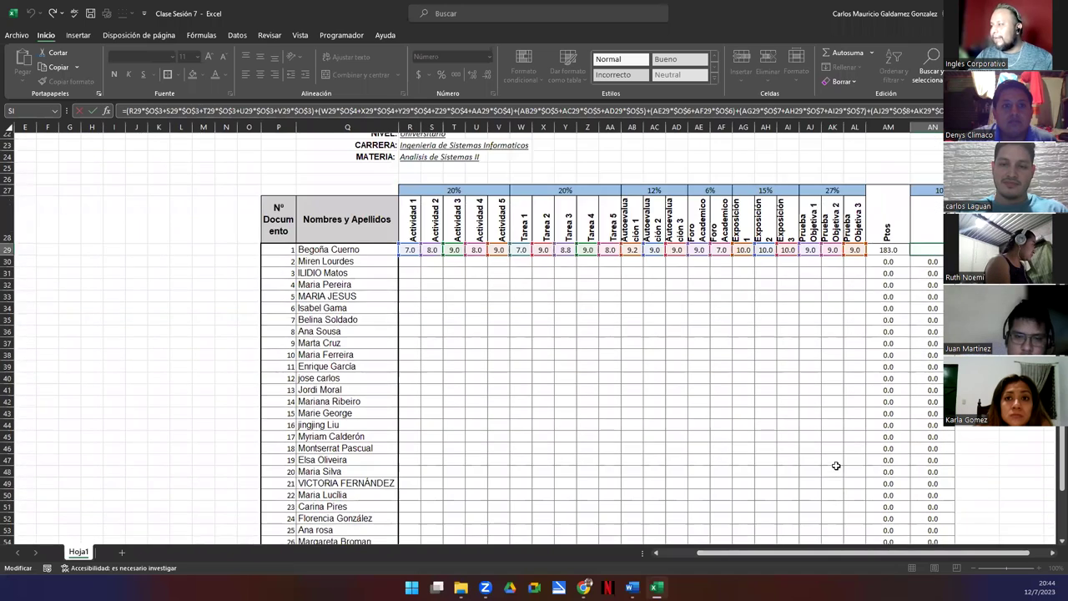
{"action": "scroll", "coordinate": [837, 465], "scroll_direction": "up", "scroll_amount": 2}
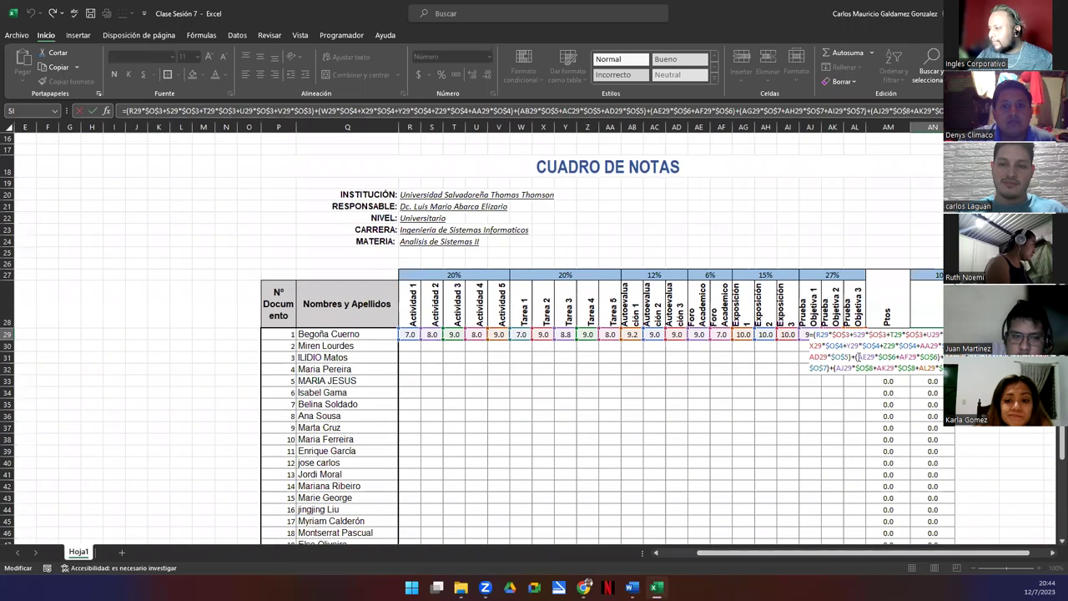
{"action": "scroll", "coordinate": [423, 296], "scroll_direction": "up", "scroll_amount": 5}
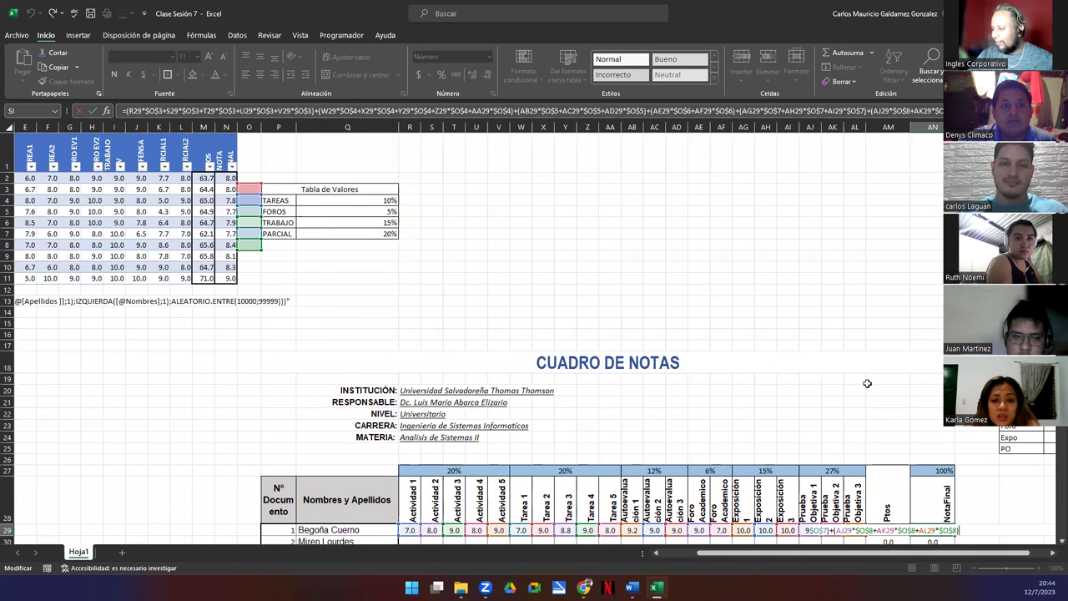
{"action": "scroll", "coordinate": [865, 381], "scroll_direction": "down", "scroll_amount": 5}
{"action": "left_click", "coordinate": [1052, 558]}
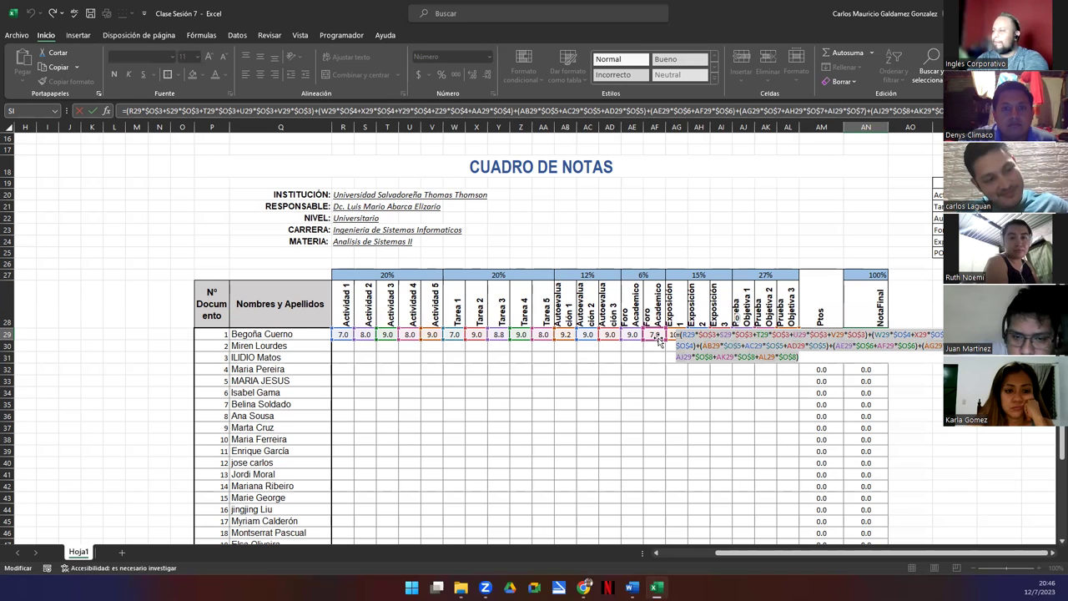
{"action": "key", "text": "Return"}
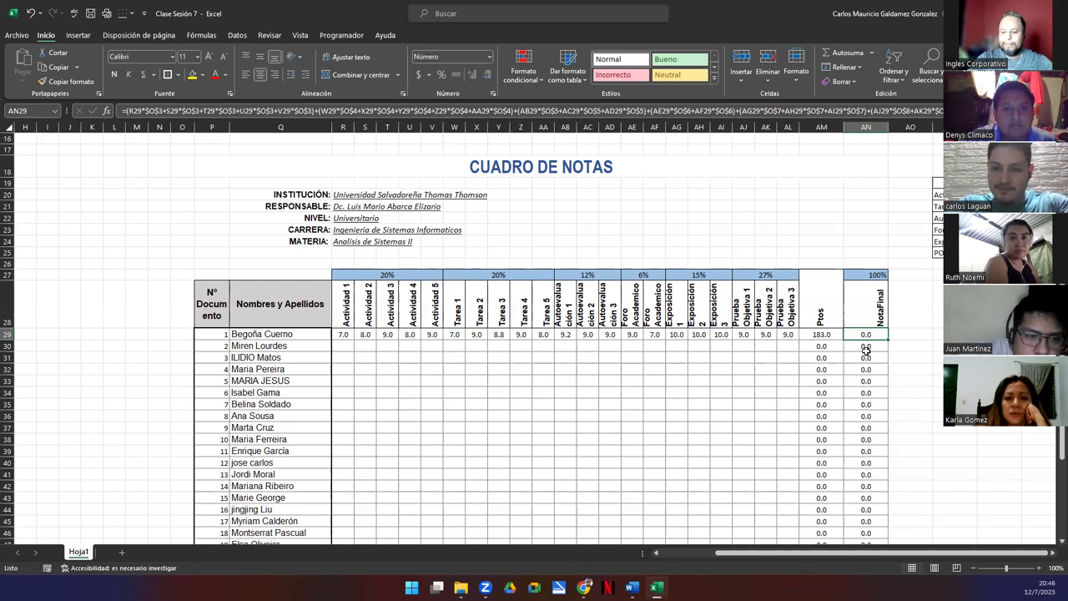
{"action": "key", "text": "ctrl+shift+Down"}
{"action": "key", "text": "ctrl+d"}
{"action": "left_click", "coordinate": [824, 194]}
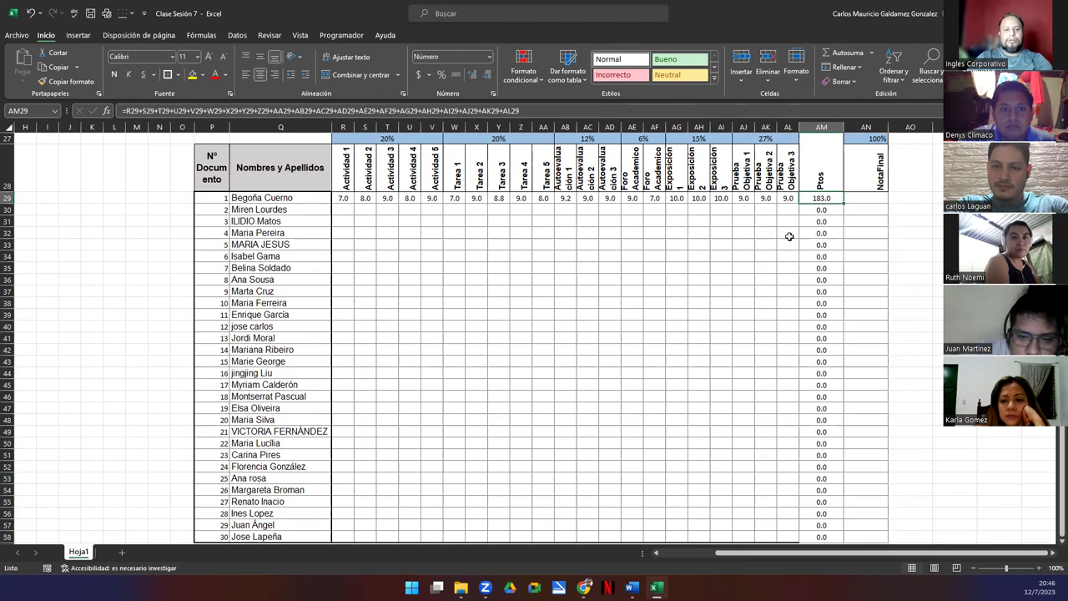
{"action": "key", "text": "F2"}
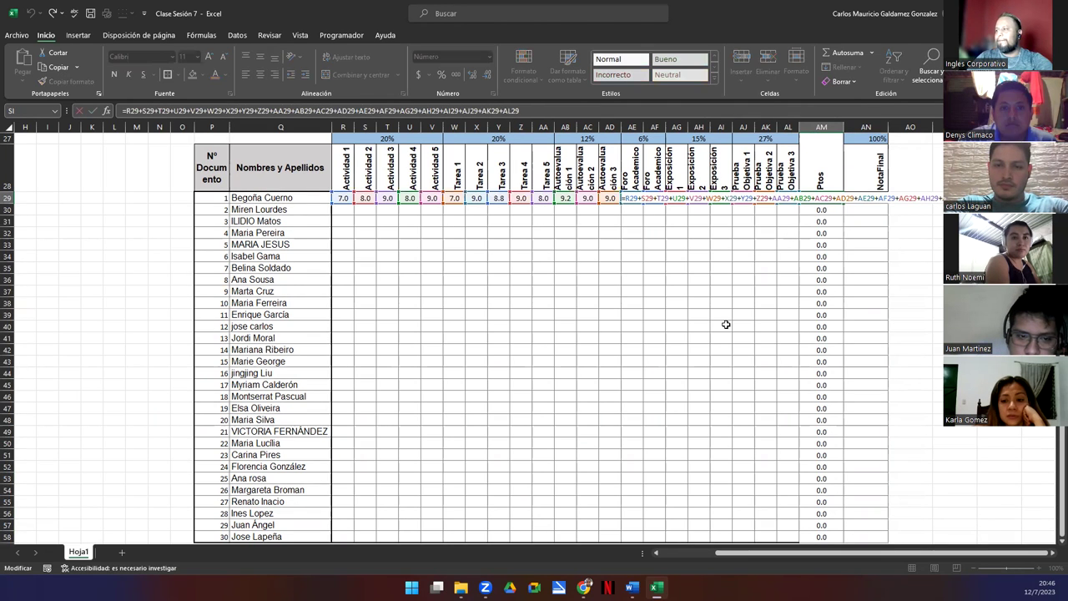
{"action": "key", "text": "Escape"}
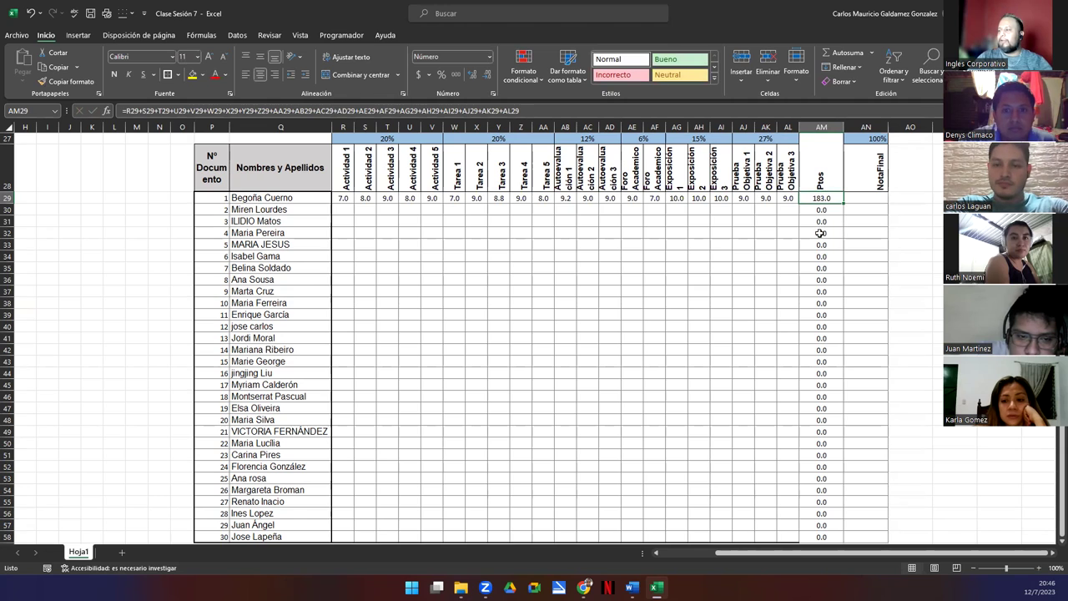
{"action": "mouse_move", "coordinate": [844, 126]}
{"action": "left_mouse_down"}
{"action": "mouse_move", "coordinate": [833, 127]}
{"action": "mouse_move", "coordinate": [847, 127]}
{"action": "left_mouse_up"}
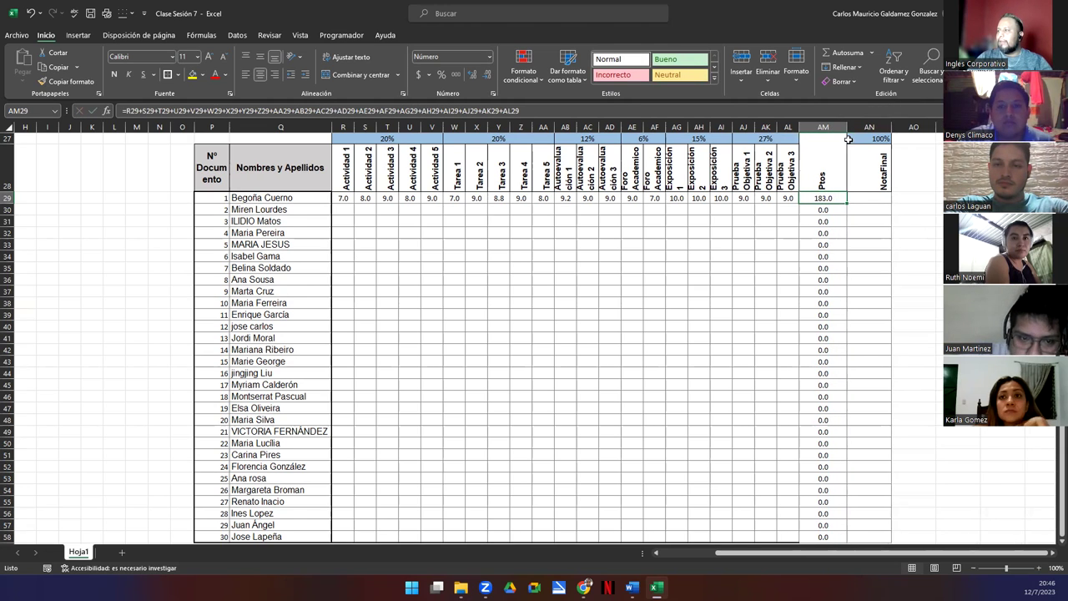
{"action": "scroll", "coordinate": [847, 169], "scroll_direction": "up", "scroll_amount": 5}
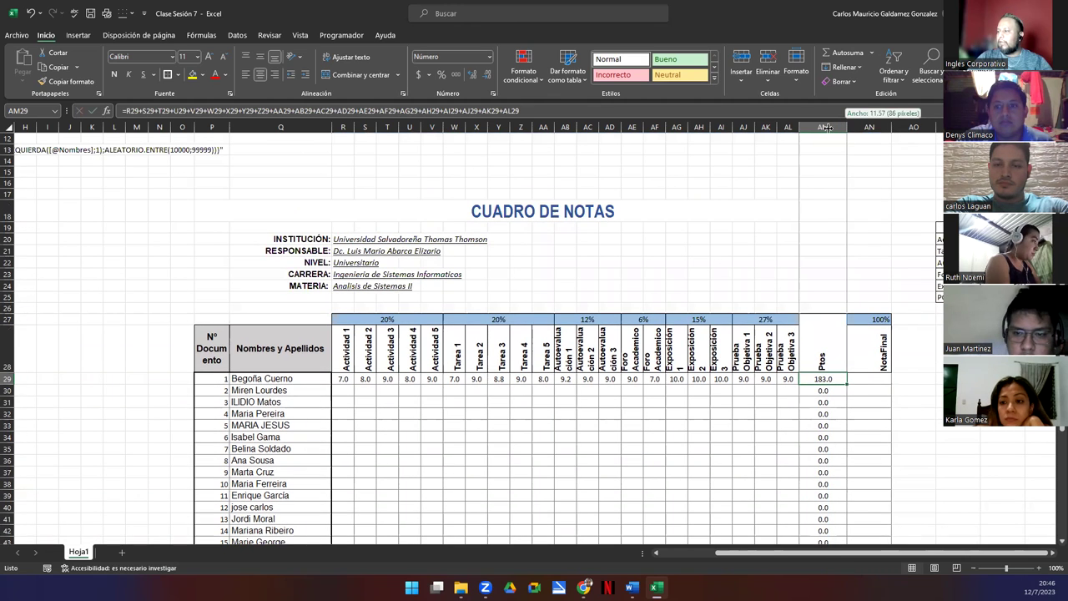
{"action": "left_click_drag", "start_coordinate": [847, 127], "coordinate": [826, 127]}
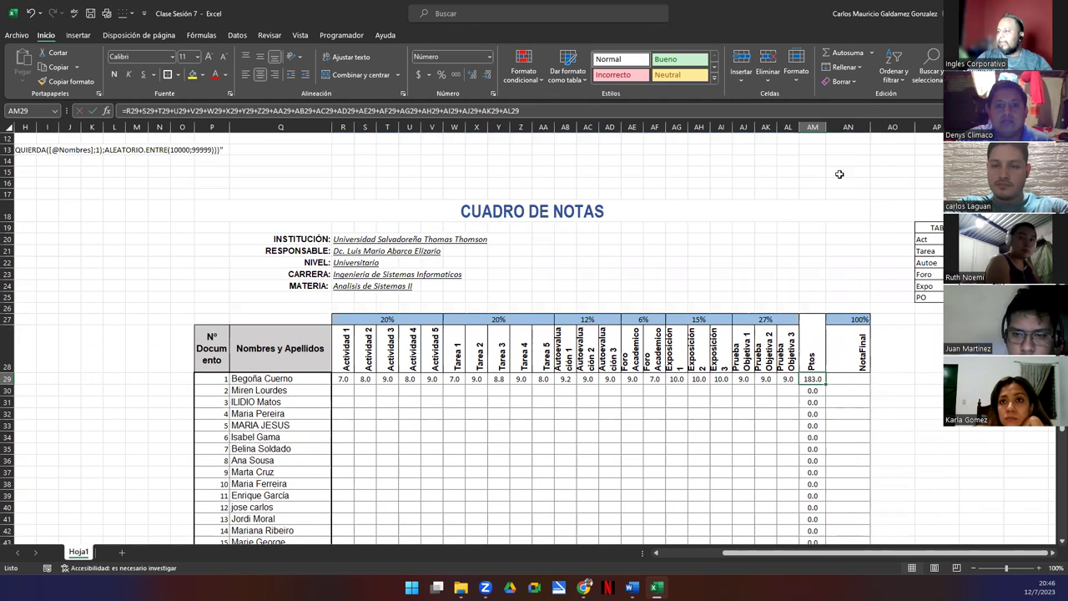
{"action": "left_click", "coordinate": [839, 378]}
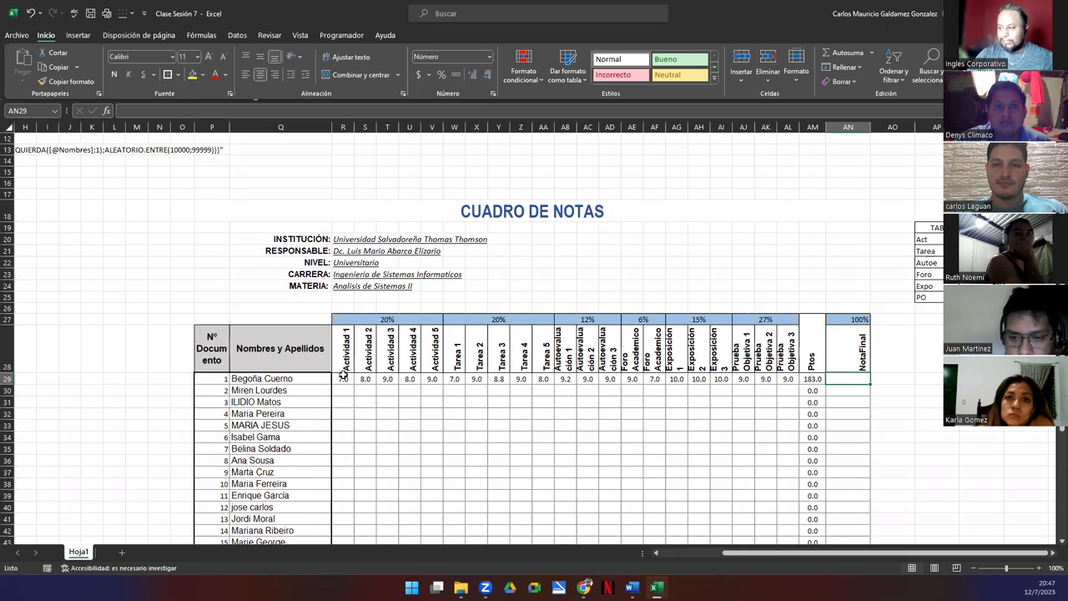
{"action": "left_click_drag", "start_coordinate": [343, 378], "coordinate": [431, 379]}
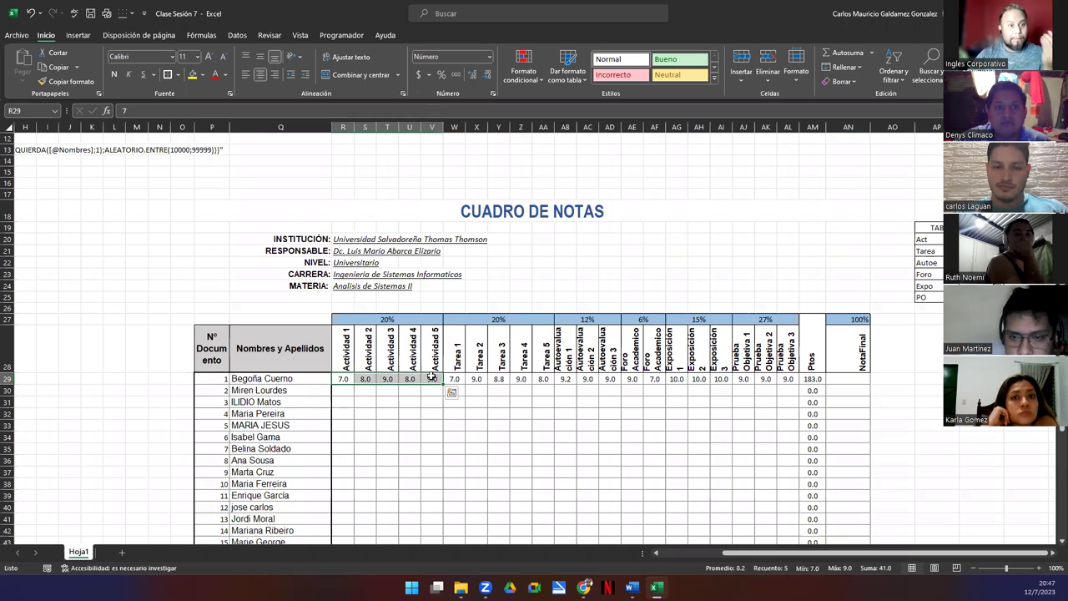
{"action": "left_click", "coordinate": [381, 321]}
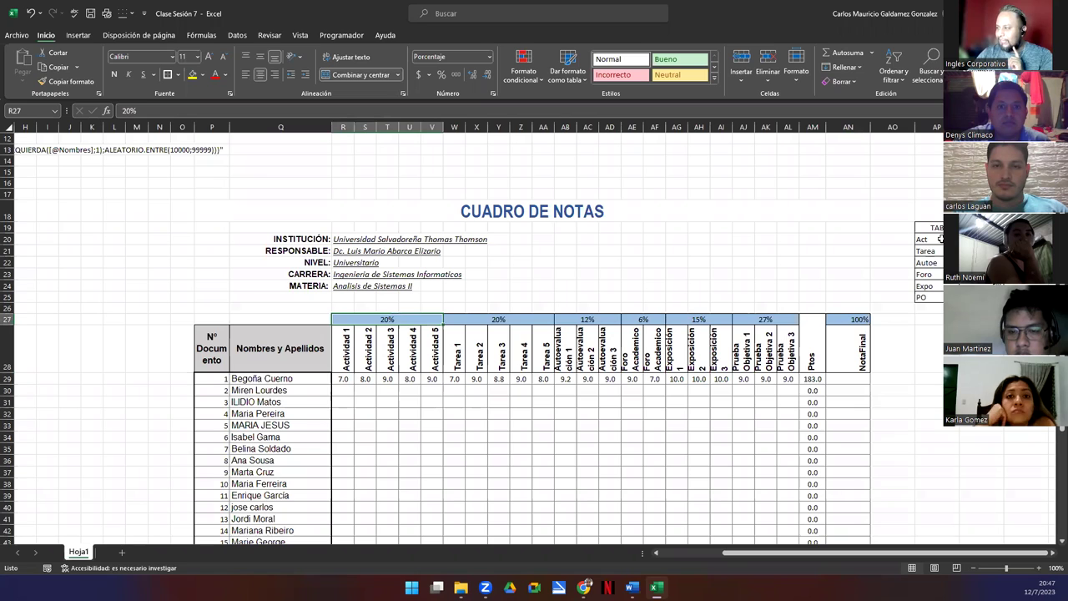
{"action": "left_click_drag", "start_coordinate": [933, 227], "coordinate": [933, 298]}
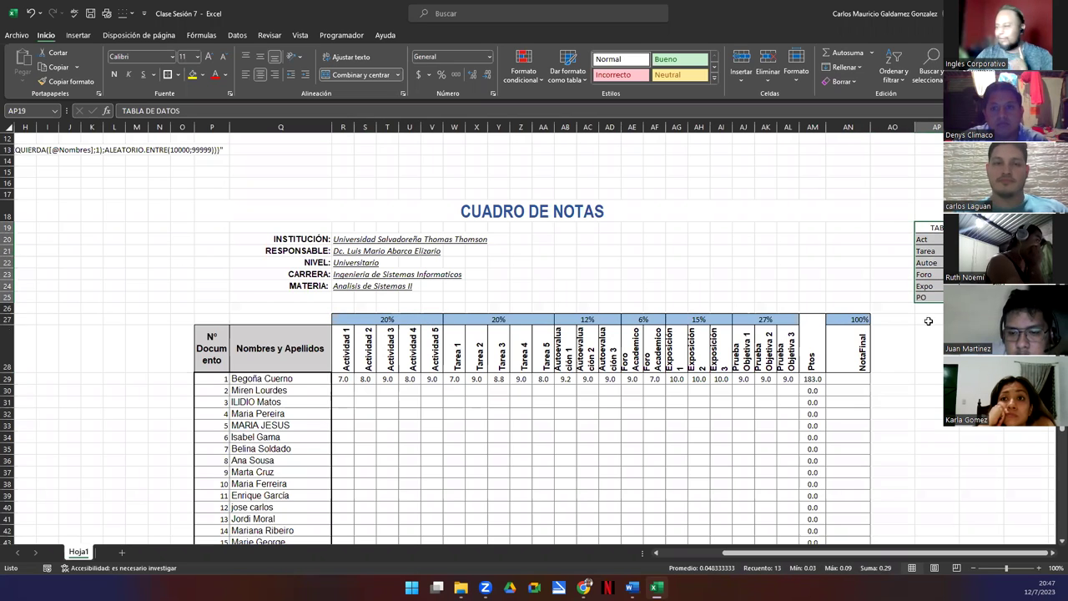
{"action": "left_click", "coordinate": [856, 378]}
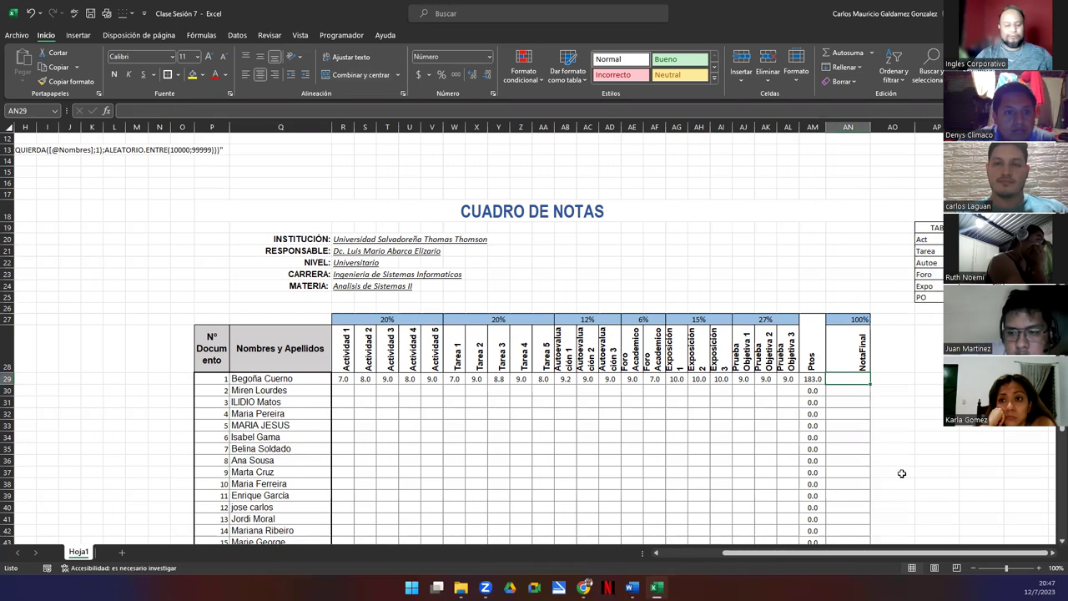
Start AN29 with =(PROMEDIO(R29:V29))*$R$27 for the activities average.
{"action": "type", "text": "=("}
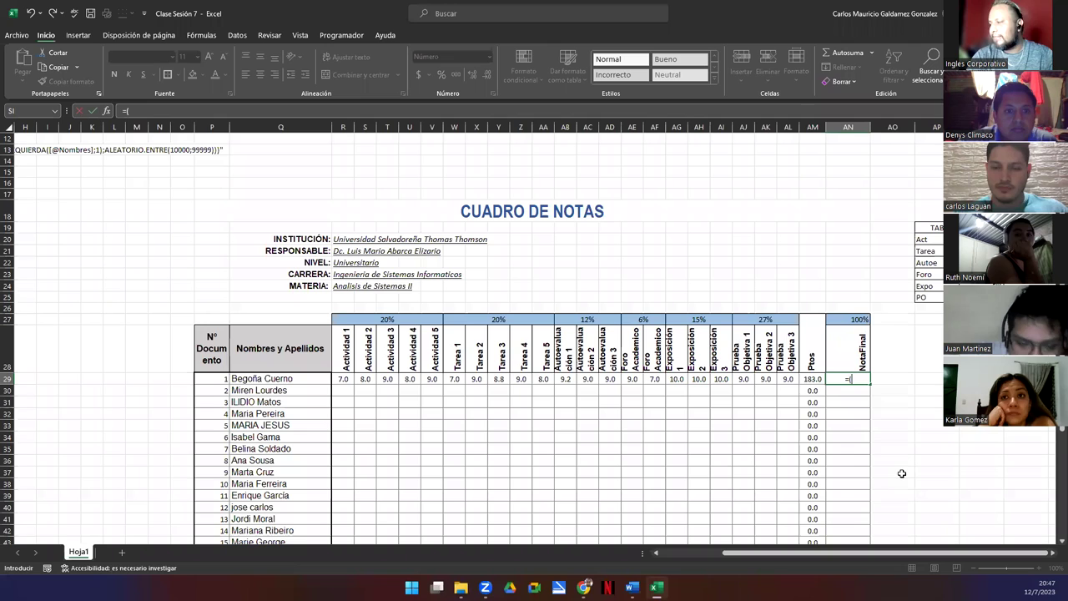
{"action": "type", "text": "prome"}
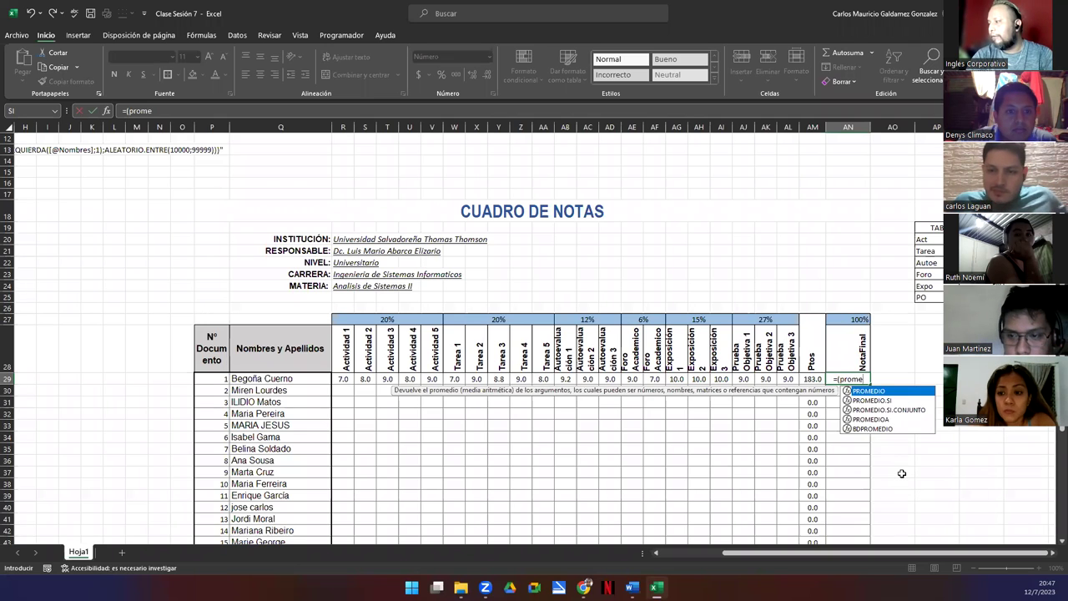
{"action": "type", "text": "m"}
{"action": "key", "text": "Tab"}
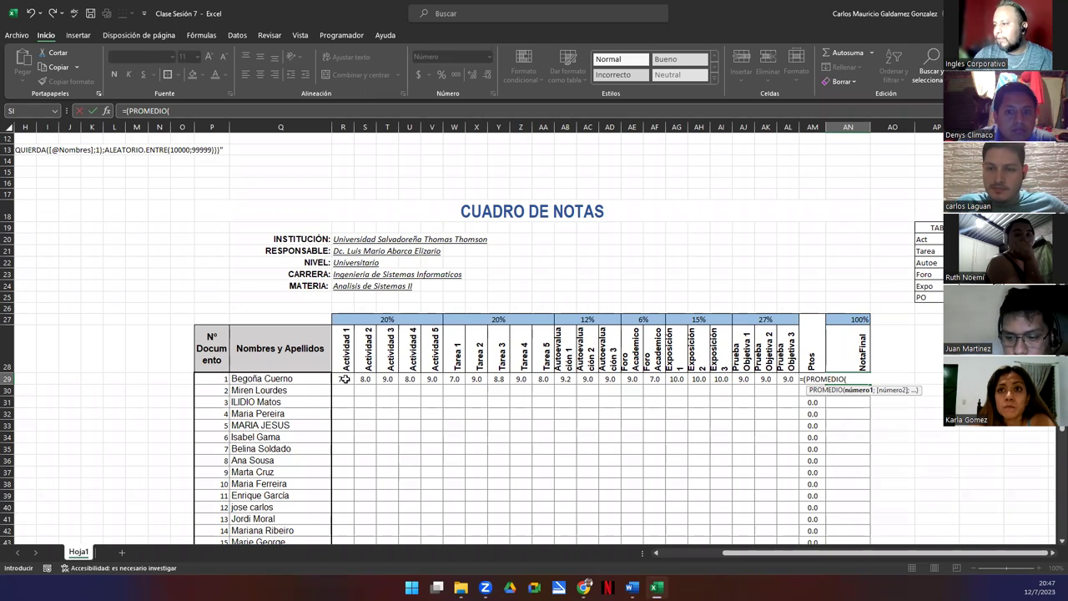
{"action": "left_click_drag", "start_coordinate": [344, 379], "coordinate": [432, 383]}
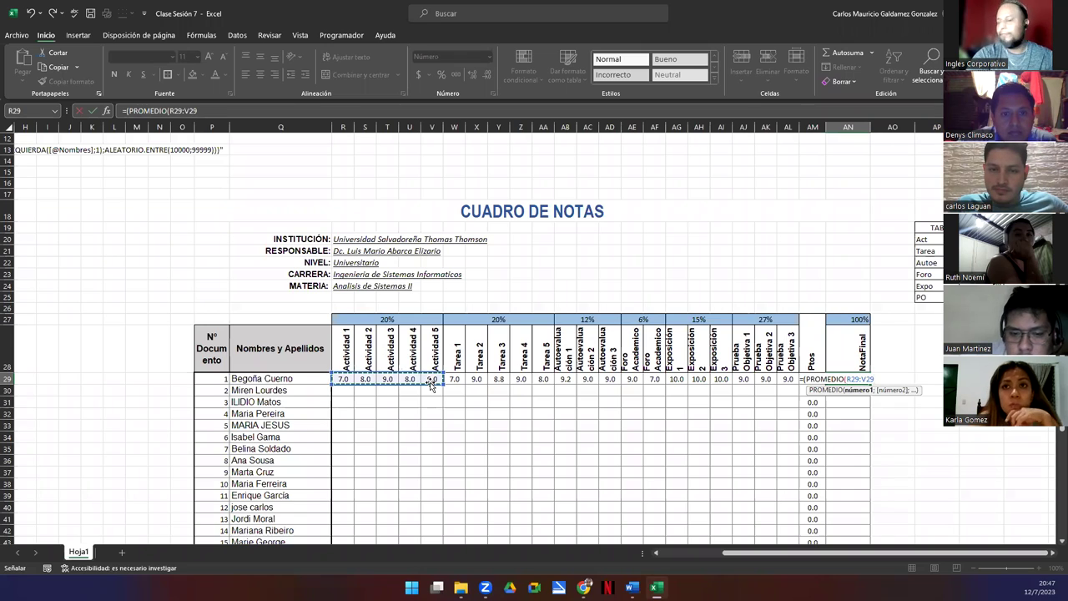
{"action": "type", "text": "))"}
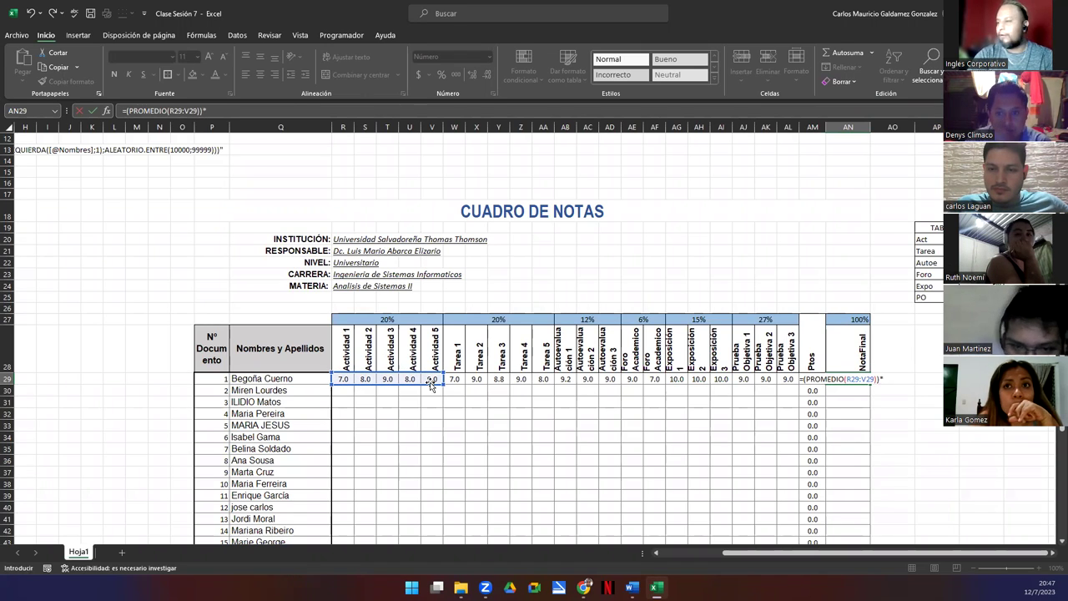
{"action": "type", "text": "*"}
{"action": "left_click", "coordinate": [356, 318]}
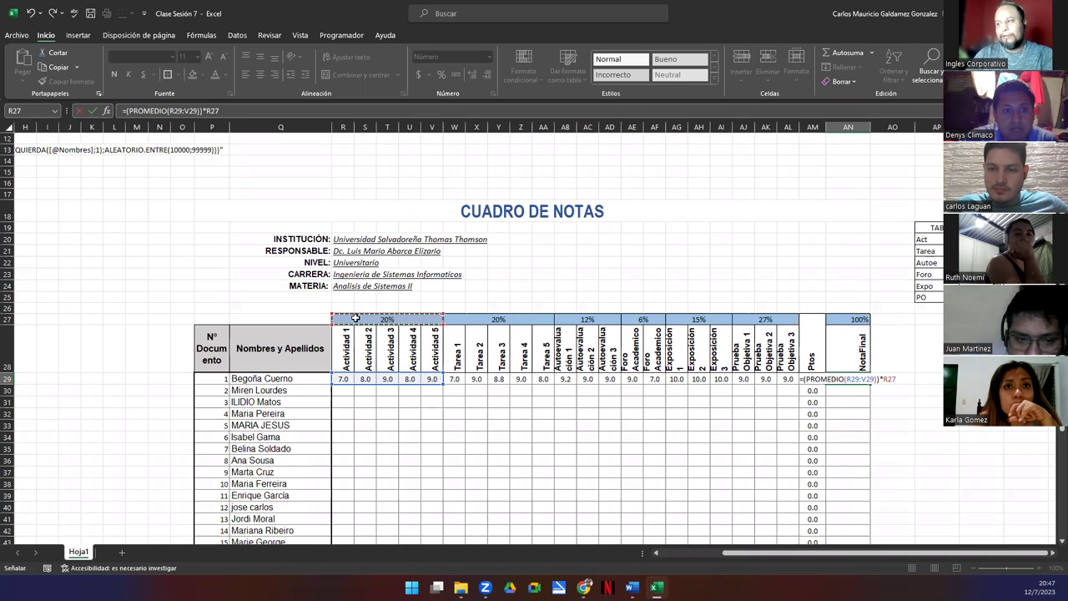
{"action": "key", "text": "F4"}
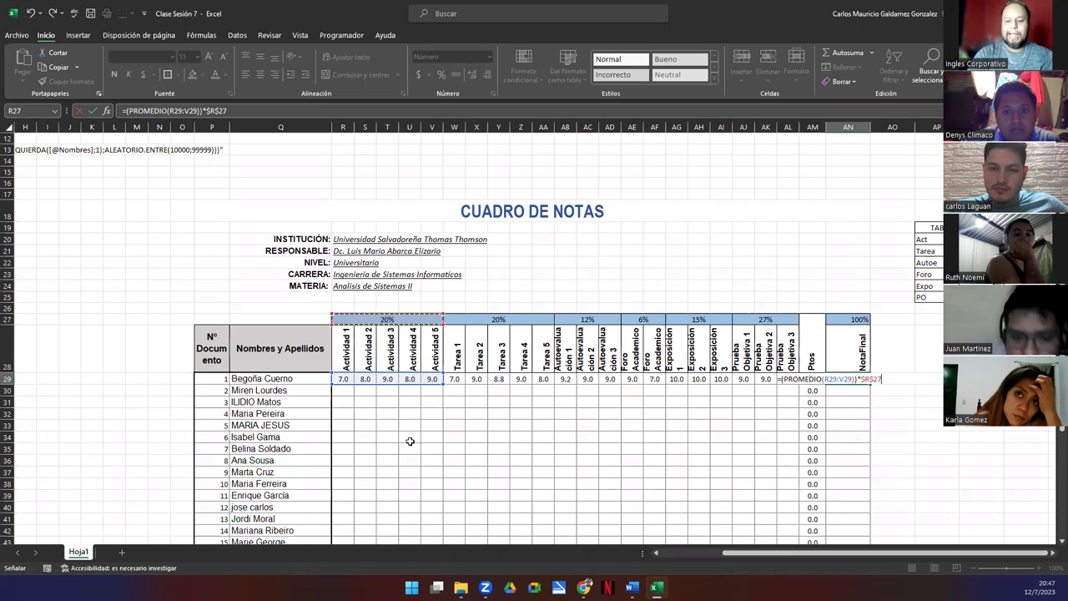
Add the tasks average PROMEDIO(W29:AA29) weighted by $W$27.
{"action": "type", "text": "+("}
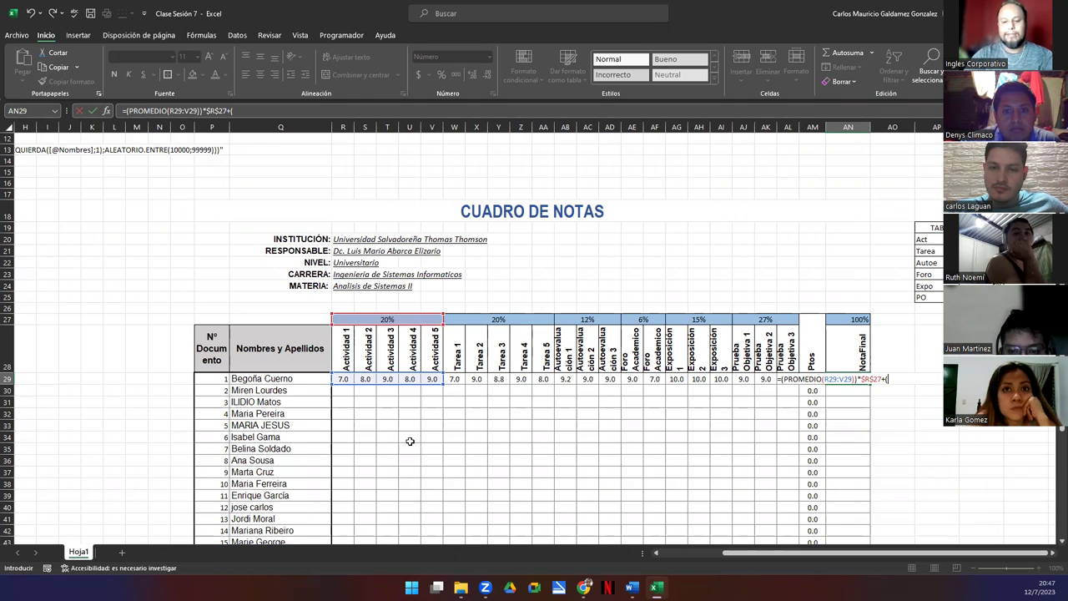
{"action": "type", "text": "PROMEDIO("}
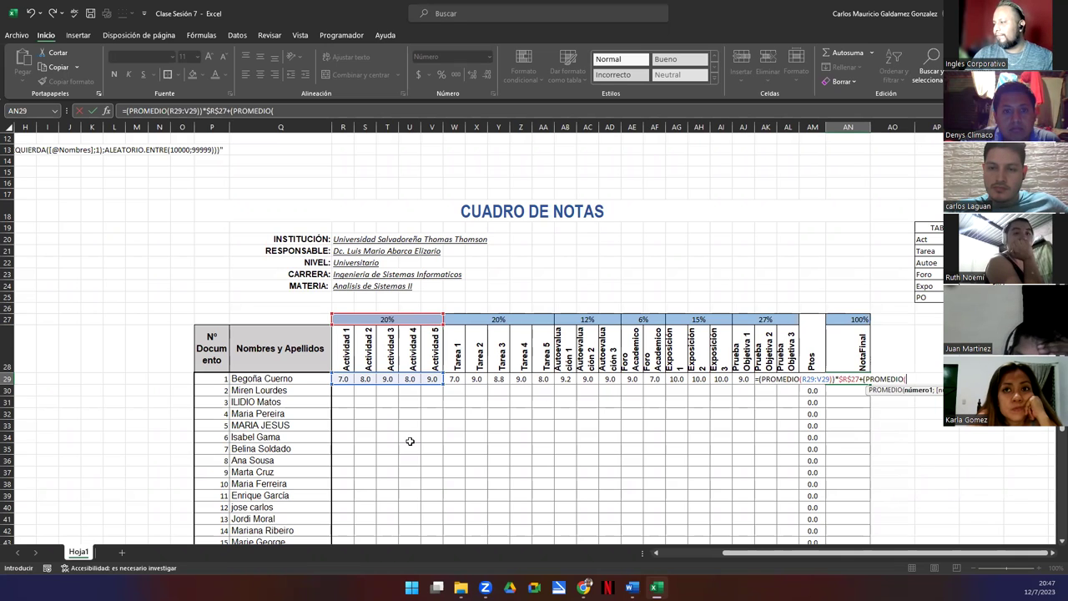
{"action": "left_click_drag", "start_coordinate": [455, 379], "coordinate": [548, 383]}
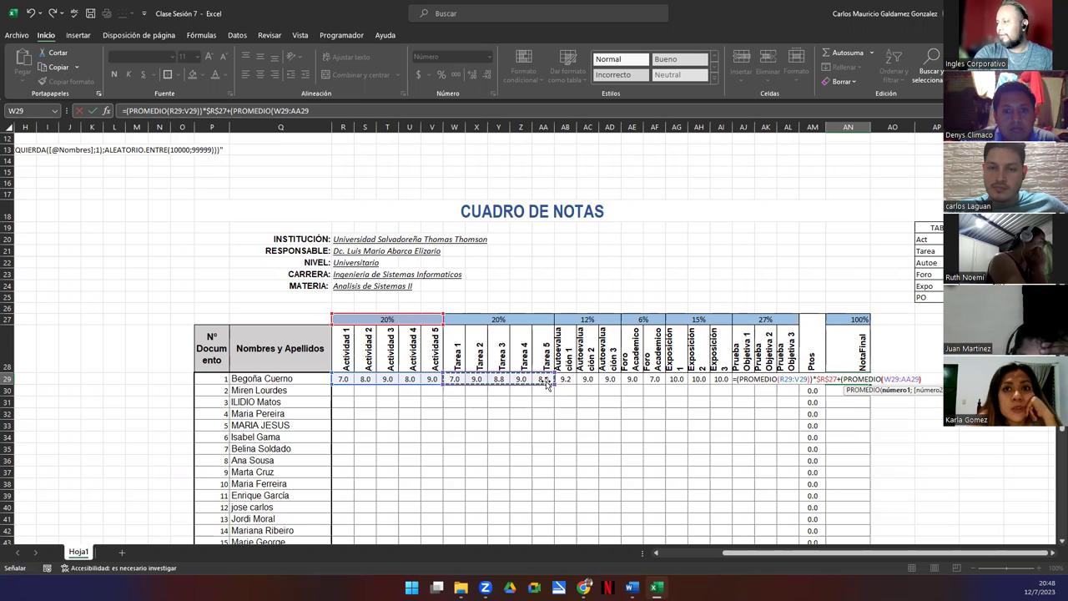
{"action": "type", "text": "))*"}
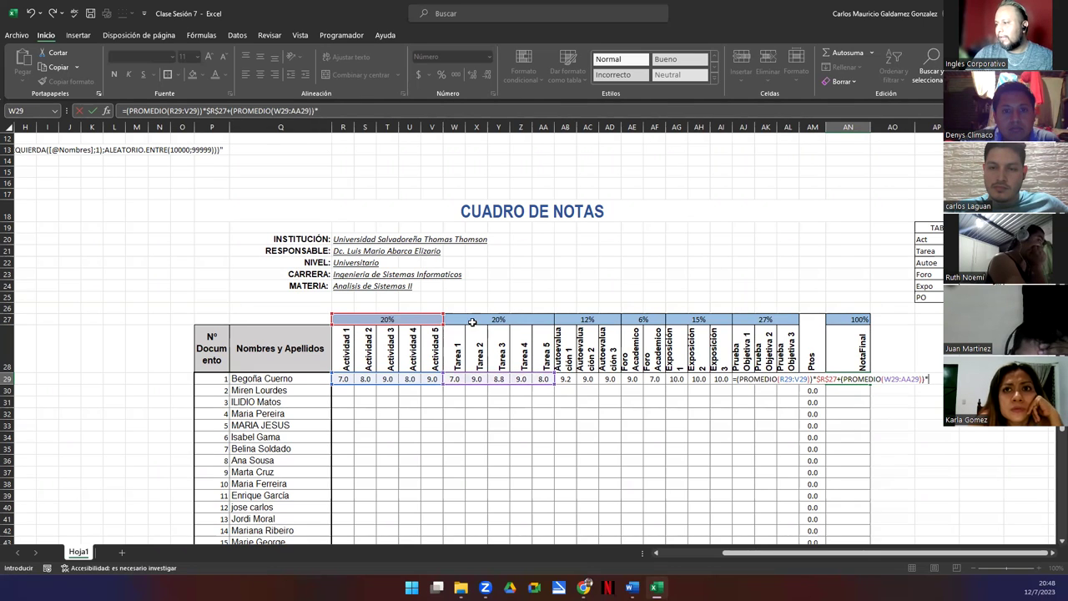
{"action": "left_click", "coordinate": [473, 323]}
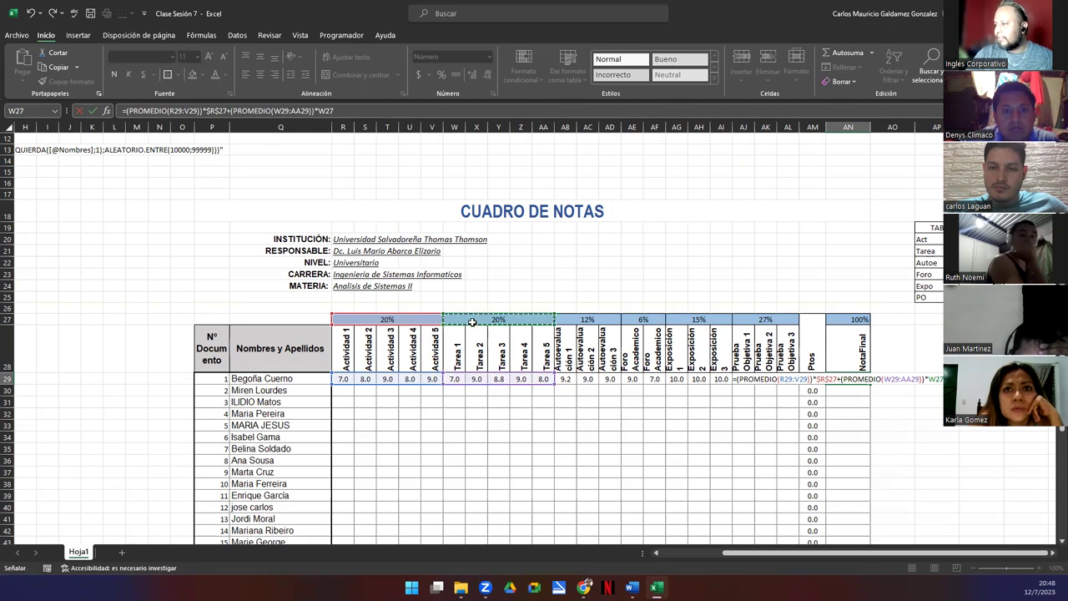
{"action": "key", "text": "F4"}
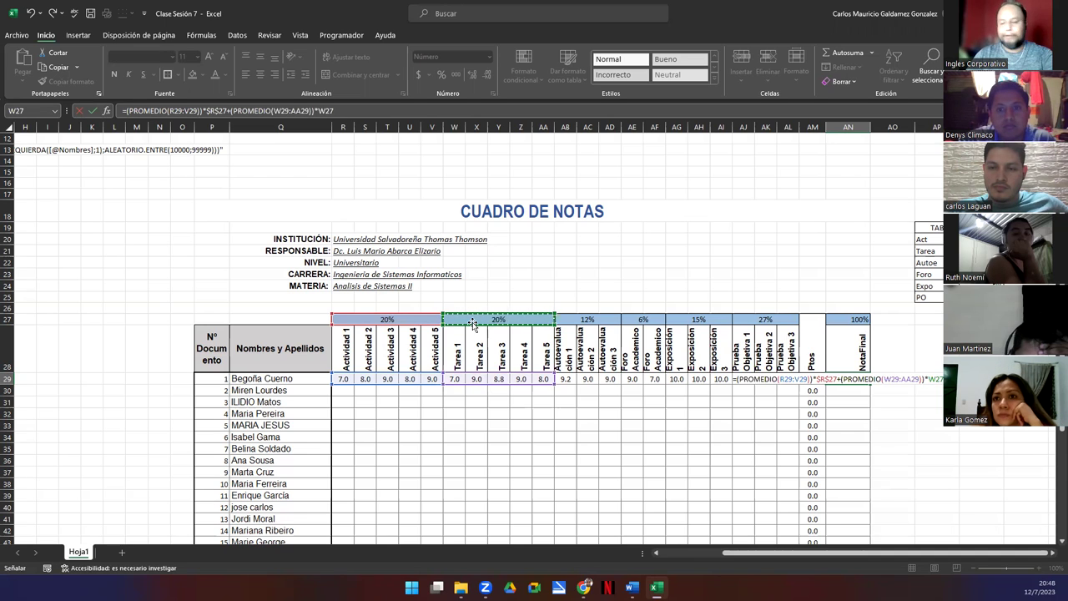
Add the self-assessment average PROMEDIO(AB29:AD29) weighted by $AB$27, and begin the forum term.
{"action": "type", "text": "+"}
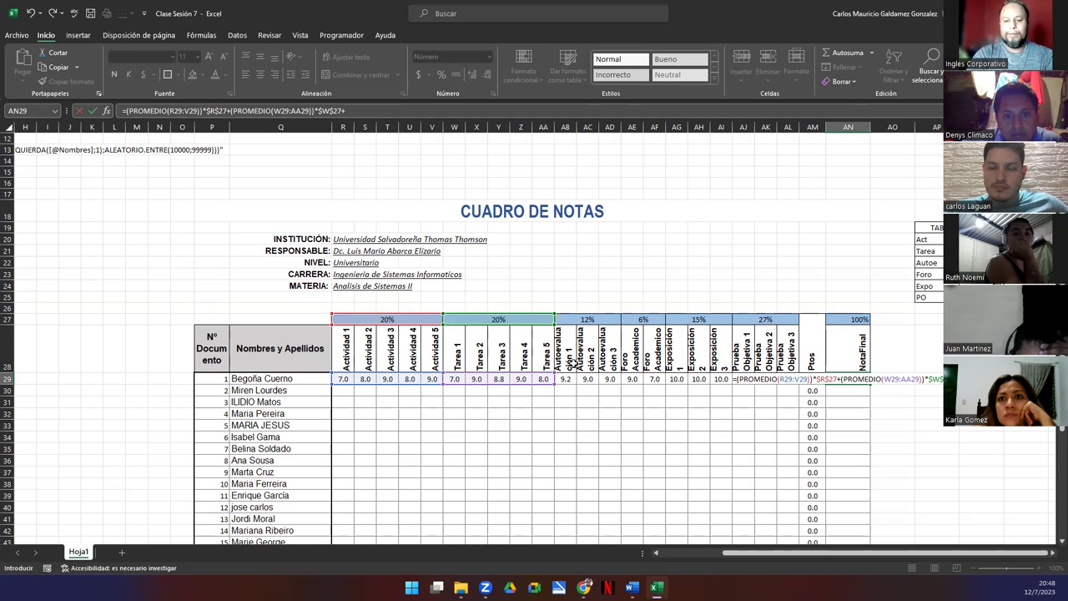
{"action": "type", "text": "(PROMEDIO("}
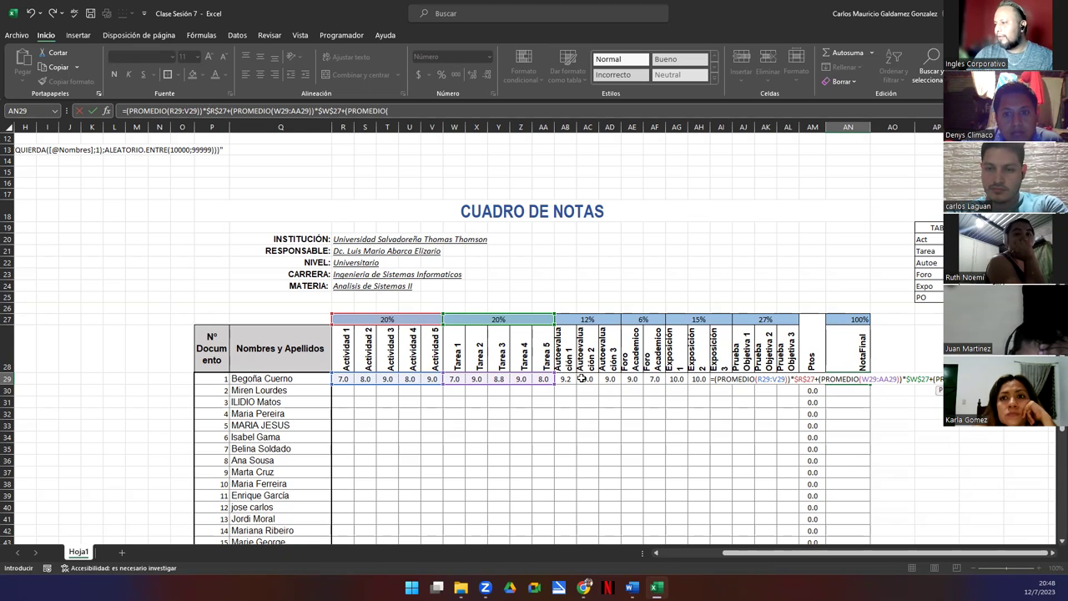
{"action": "left_click_drag", "start_coordinate": [566, 379], "coordinate": [611, 380]}
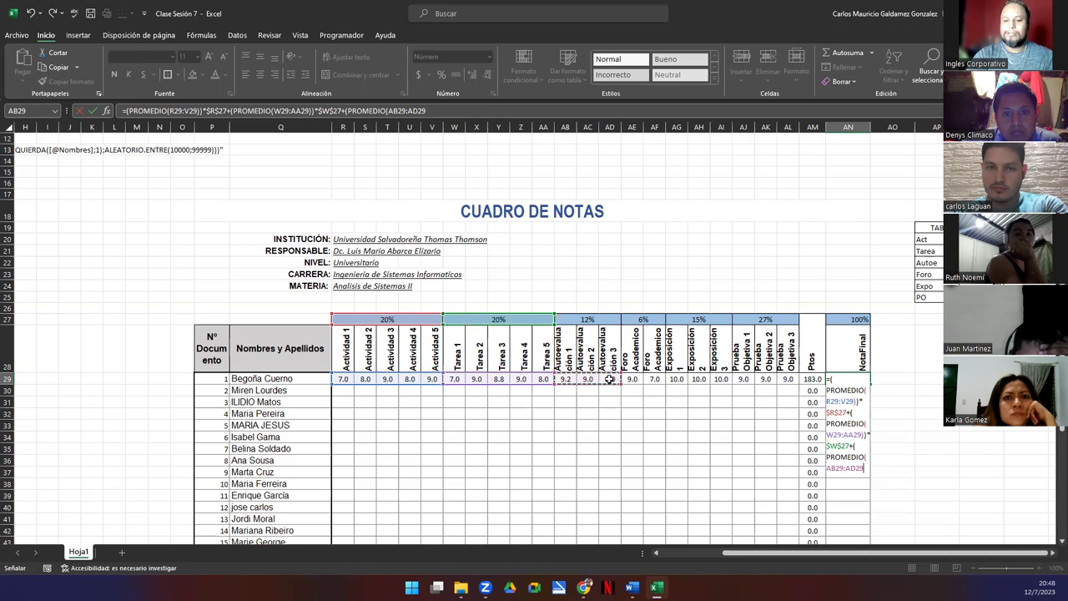
{"action": "type", "text": "))"}
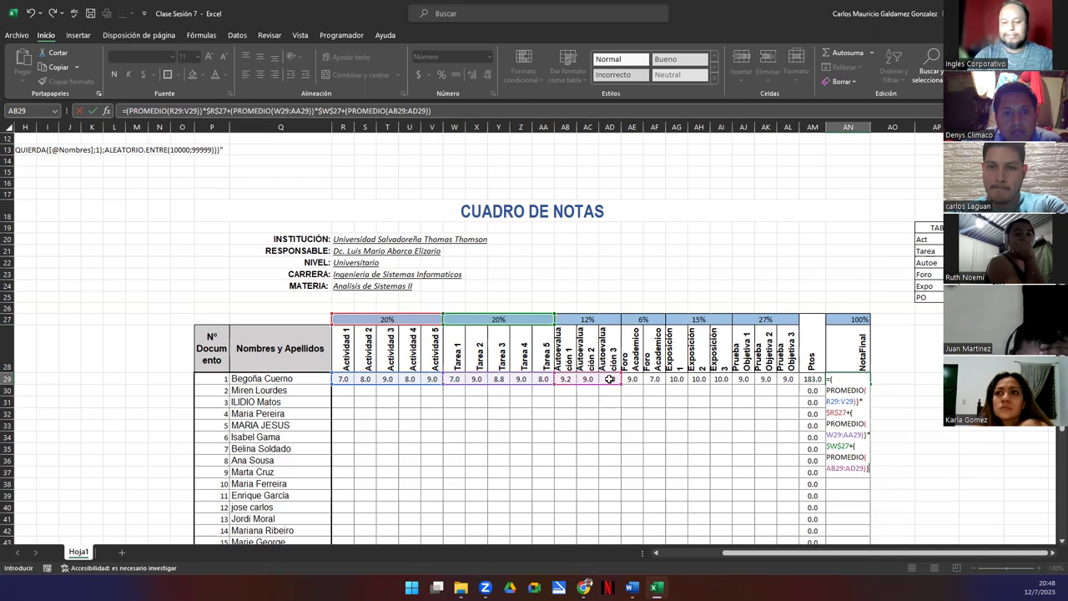
{"action": "type", "text": "*"}
{"action": "left_click", "coordinate": [578, 324]}
{"action": "key", "text": "F4"}
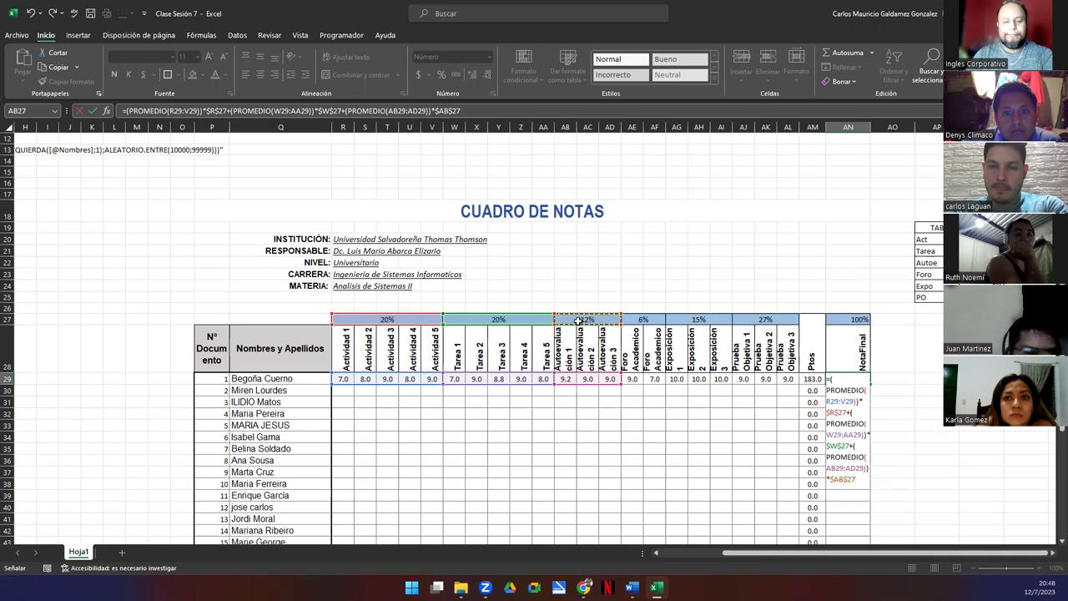
{"action": "type", "text": "+"}
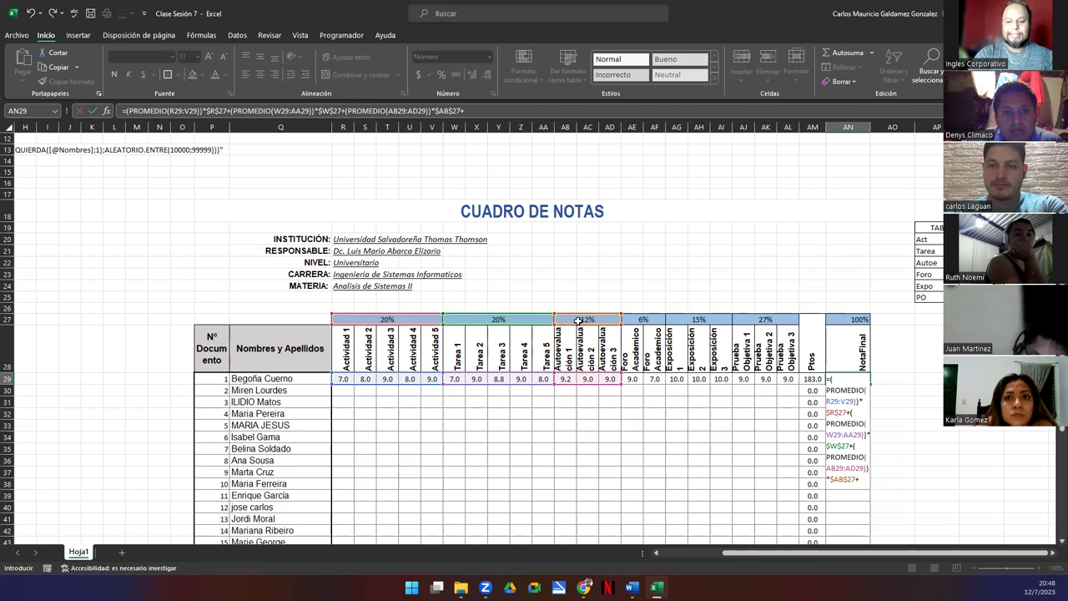
{"action": "type", "text": "("}
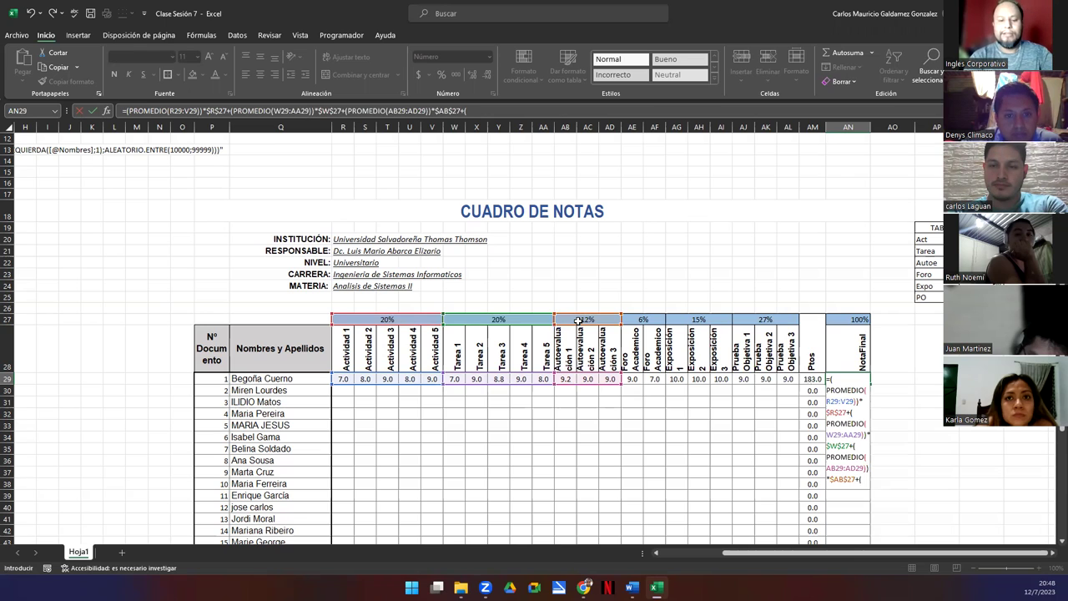
{"action": "type", "text": "PROMEDIO"}
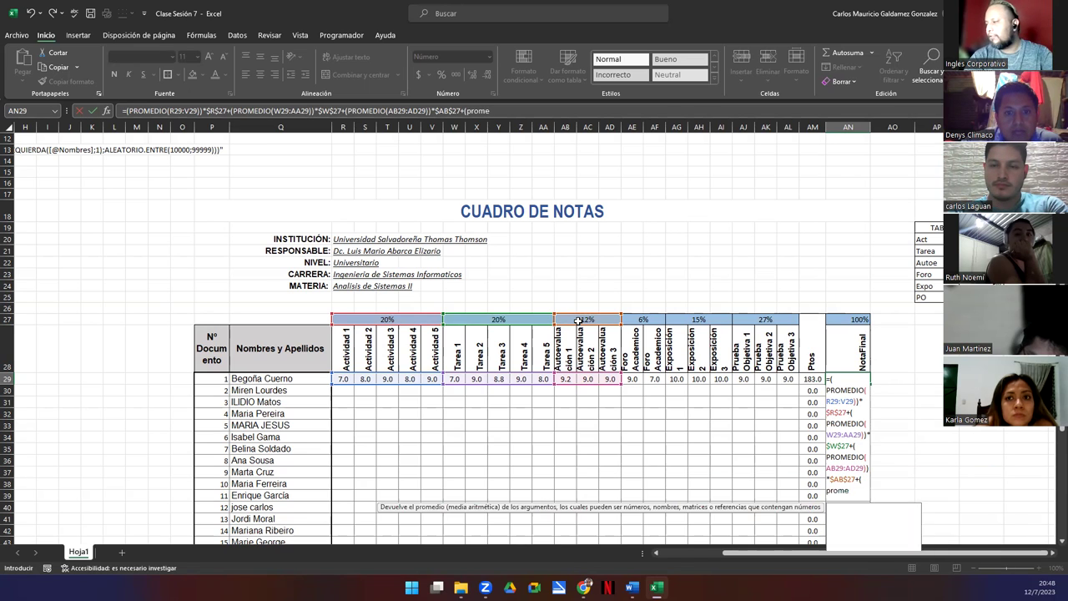
{"action": "type", "text": "("}
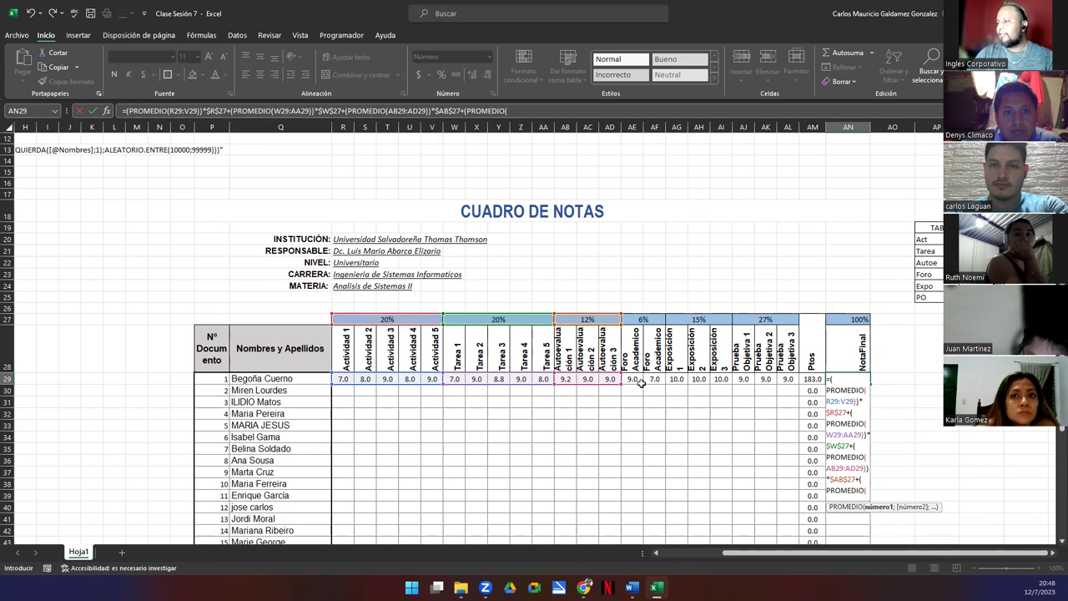
Add the forum average AE29:AF29 times $AE$27 and the Exposición average times its 15%.
{"action": "left_click_drag", "start_coordinate": [635, 379], "coordinate": [654, 379]}
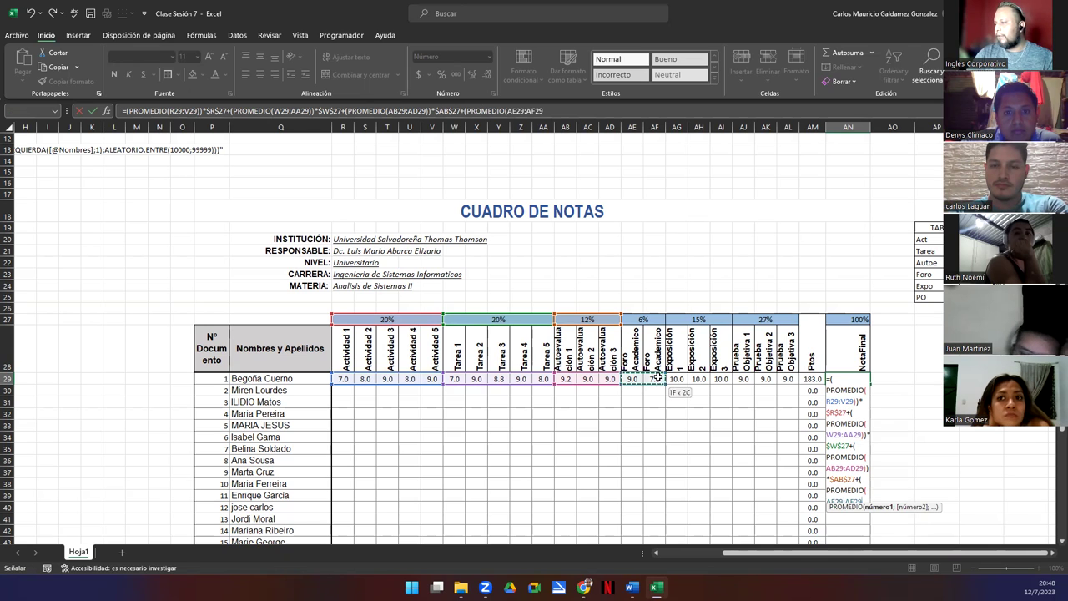
{"action": "type", "text": ")"}
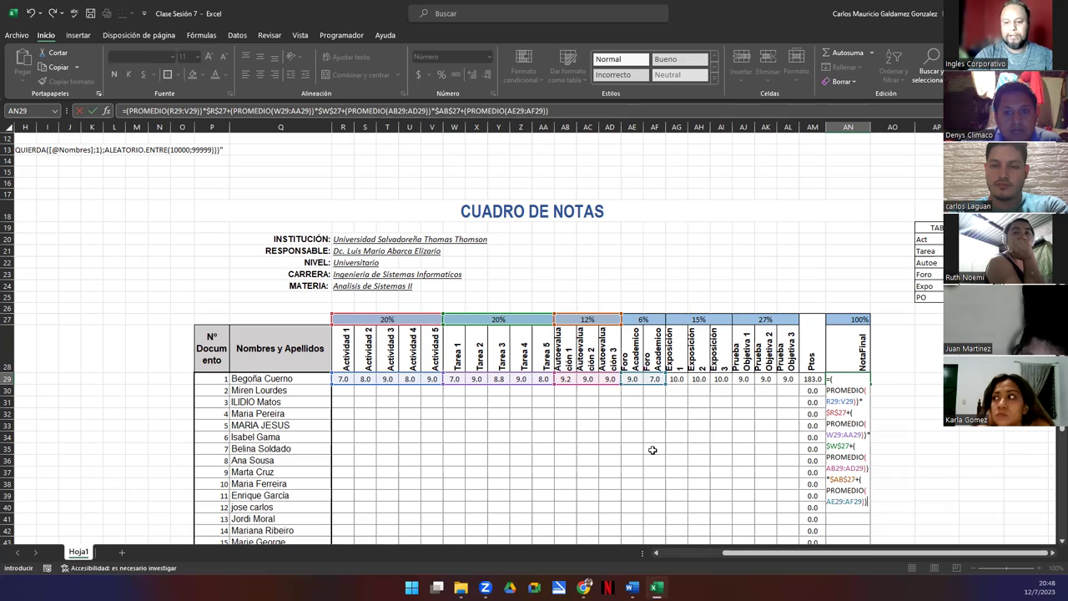
{"action": "type", "text": "*"}
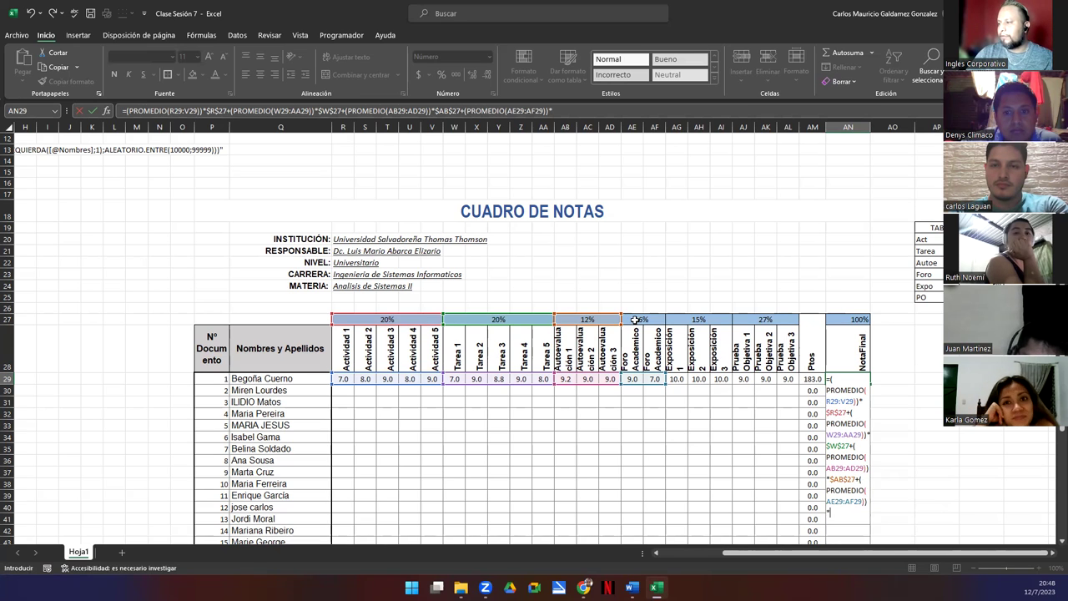
{"action": "left_click", "coordinate": [636, 321]}
{"action": "key", "text": "F4"}
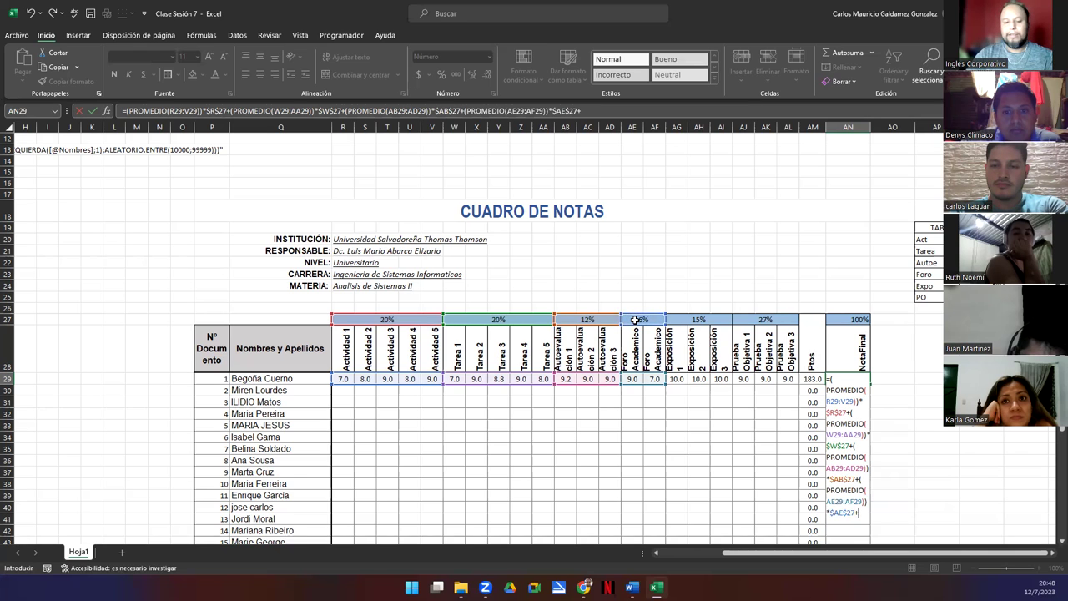
{"action": "type", "text": "("}
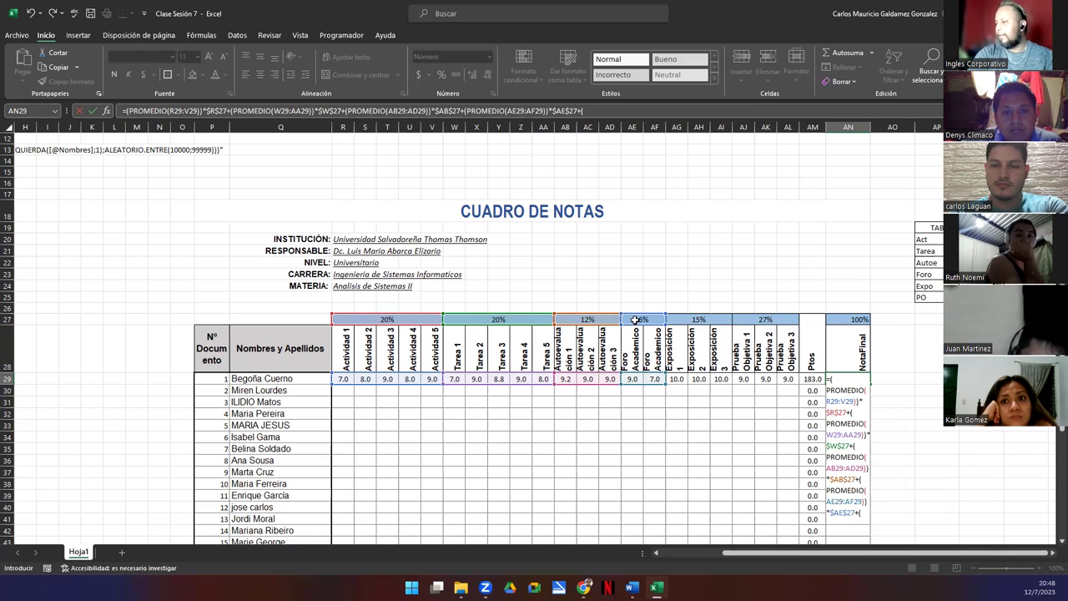
{"action": "type", "text": "PROMEDIO("}
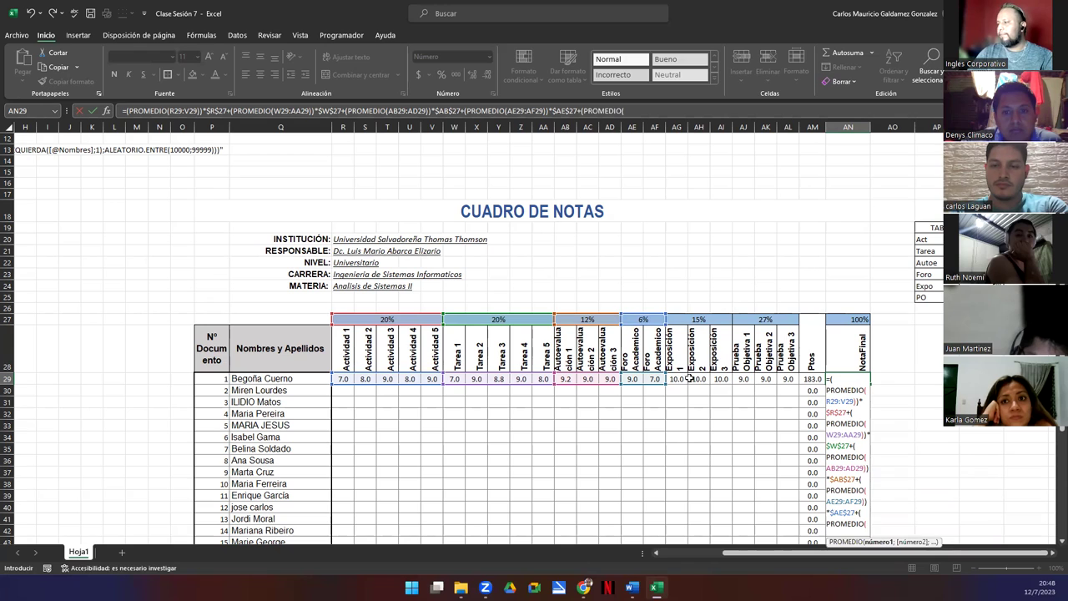
{"action": "left_click_drag", "start_coordinate": [687, 379], "coordinate": [719, 386]}
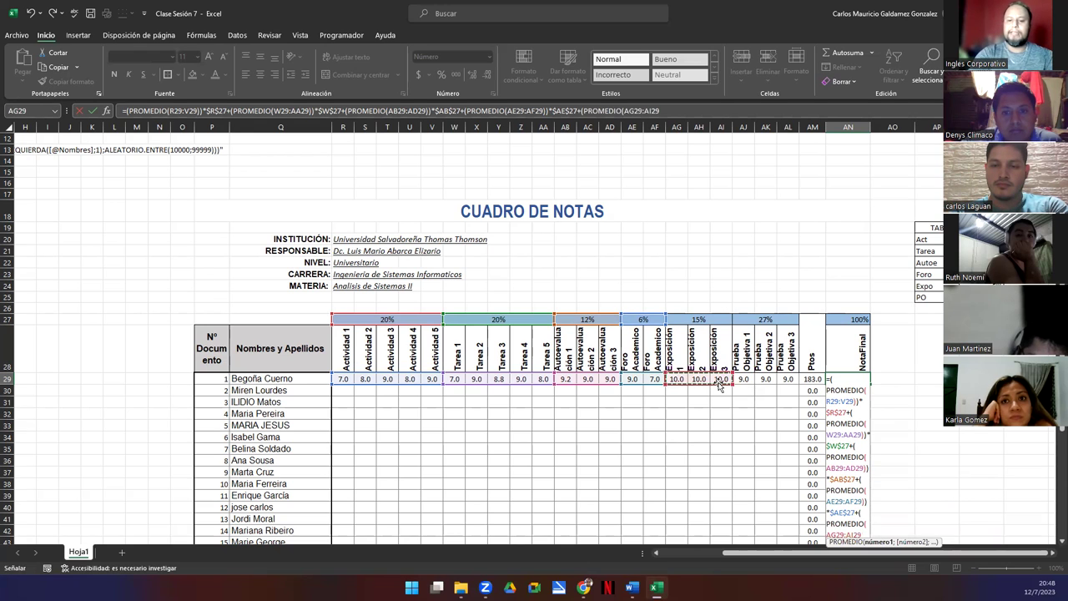
{"action": "type", "text": "))*AG27"}
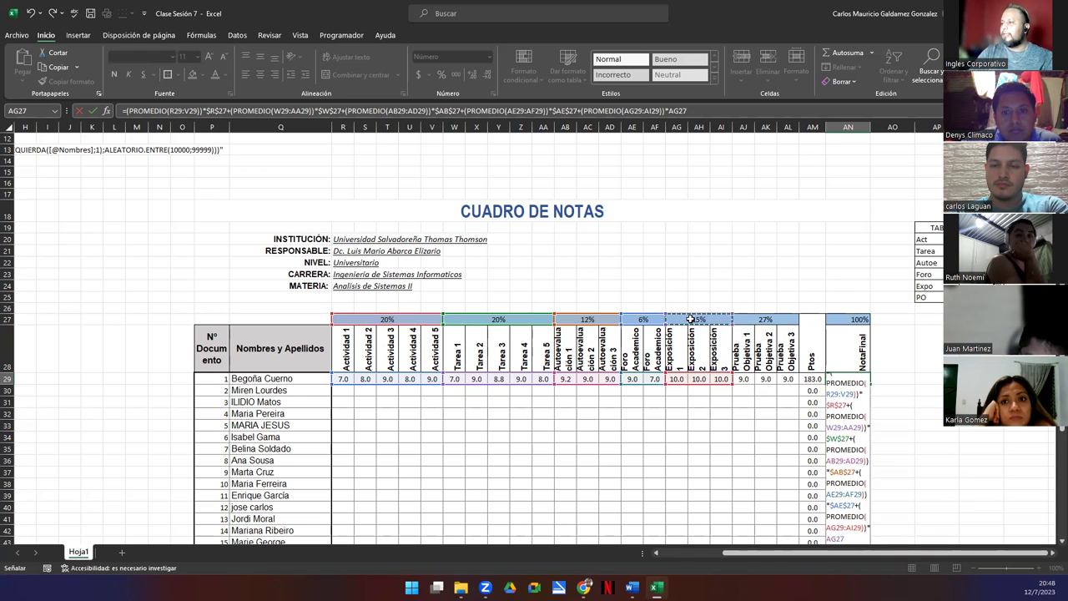
{"action": "left_click", "coordinate": [690, 320]}
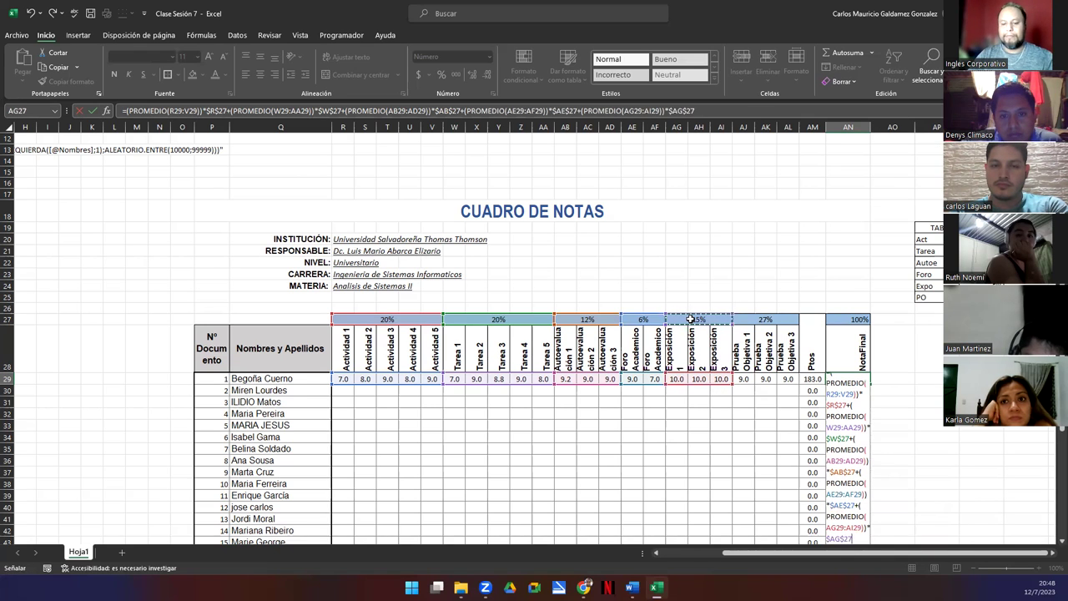
Add the Prueba Objetiva average weighted by the absolute 27% cell $AJ$27.
{"action": "type", "text": "+"}
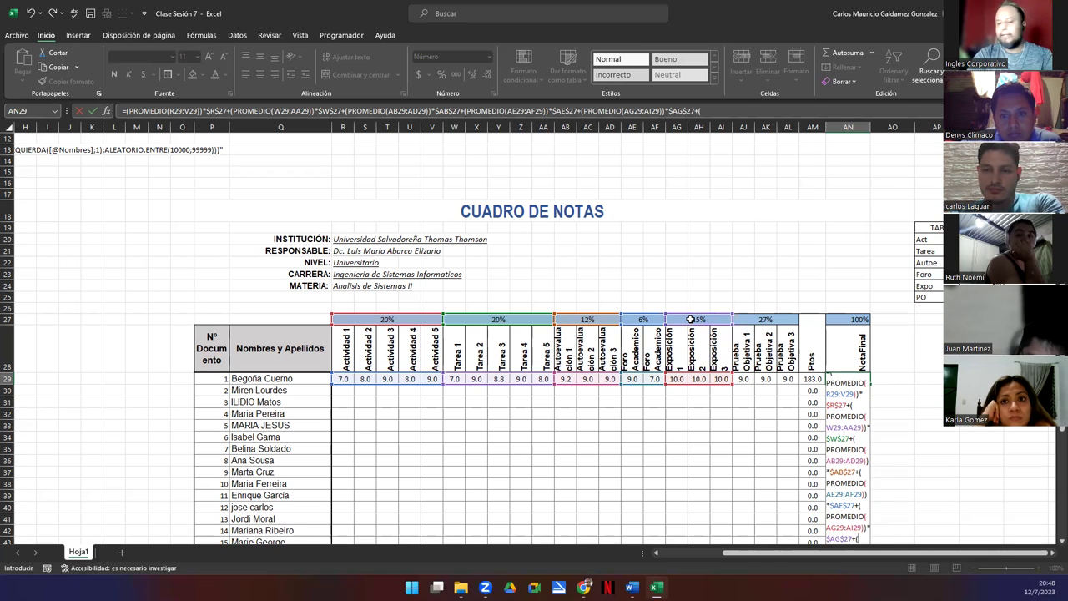
{"action": "type", "text": "(promedi"}
{"action": "key", "text": "Tab"}
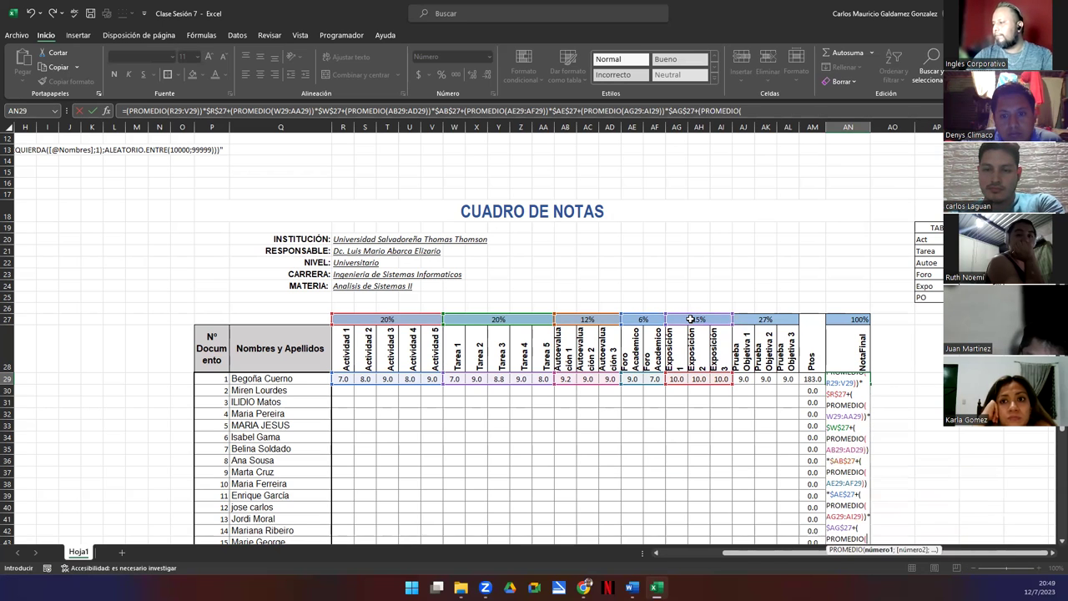
{"action": "left_click_drag", "start_coordinate": [749, 379], "coordinate": [788, 379]}
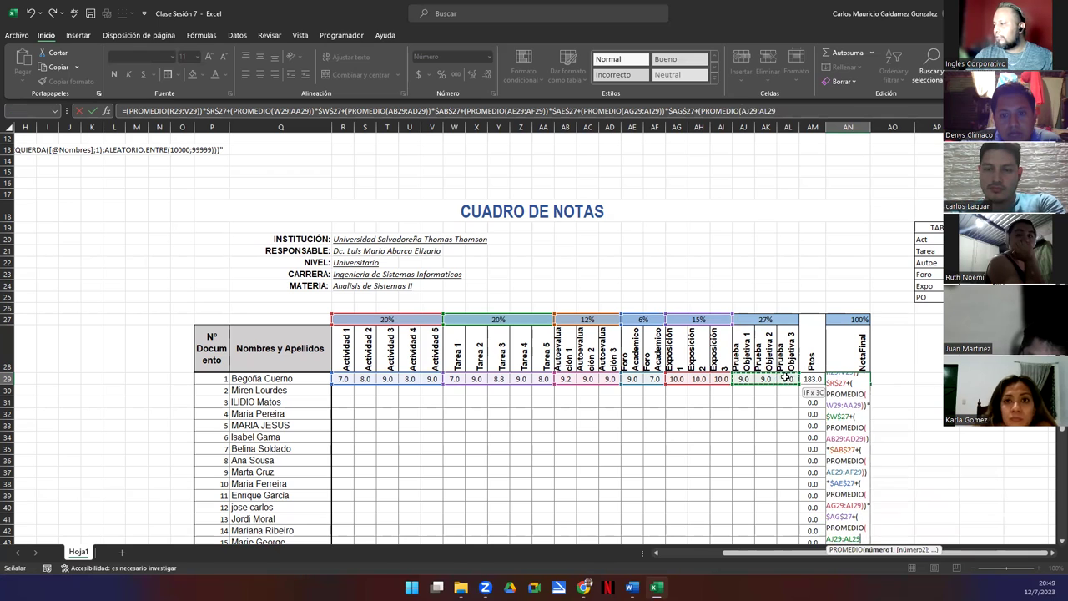
{"action": "type", "text": ")"}
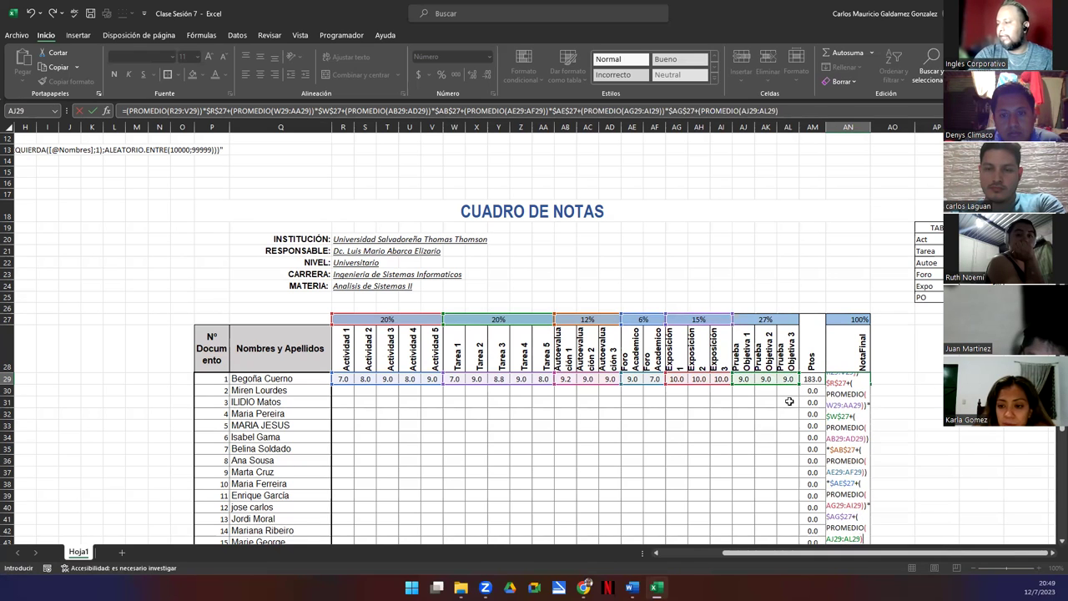
{"action": "type", "text": "*"}
{"action": "left_click", "coordinate": [753, 320]}
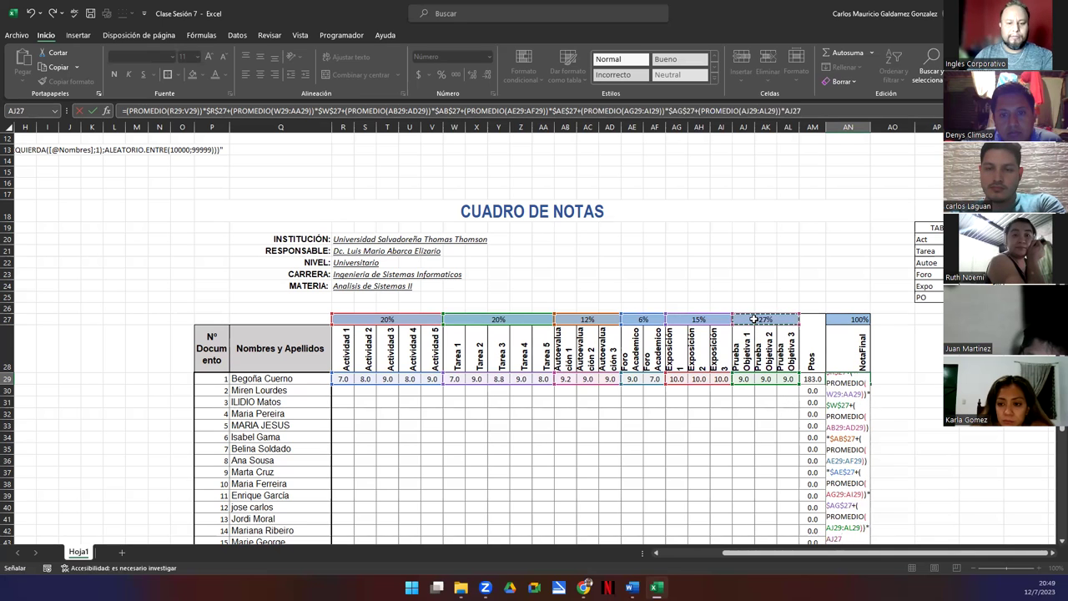
{"action": "key", "text": "F4"}
{"action": "key", "text": "Return"}
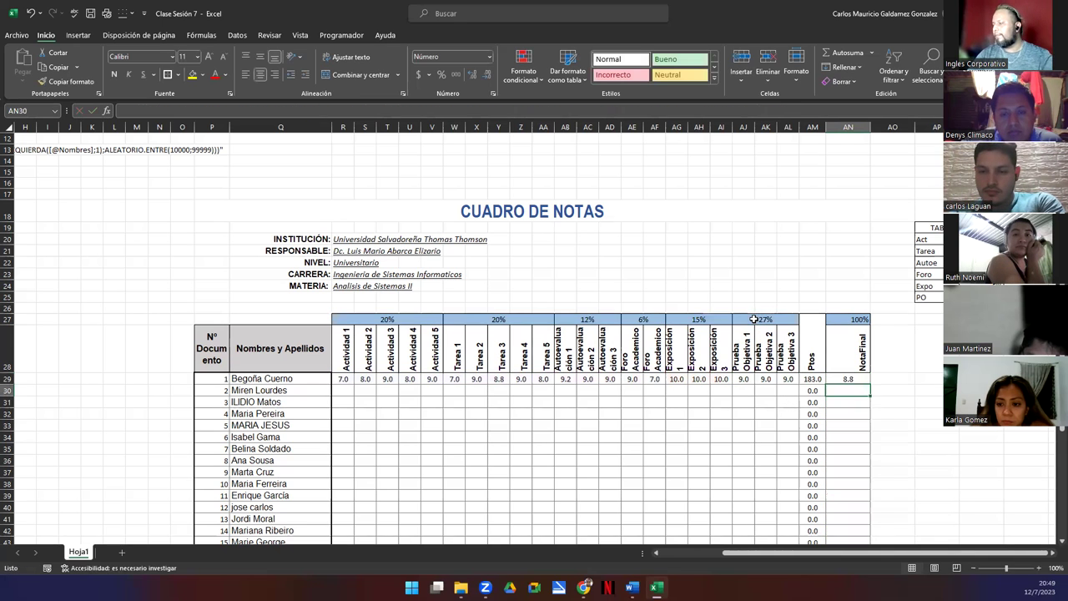
{"action": "key", "text": "Up"}
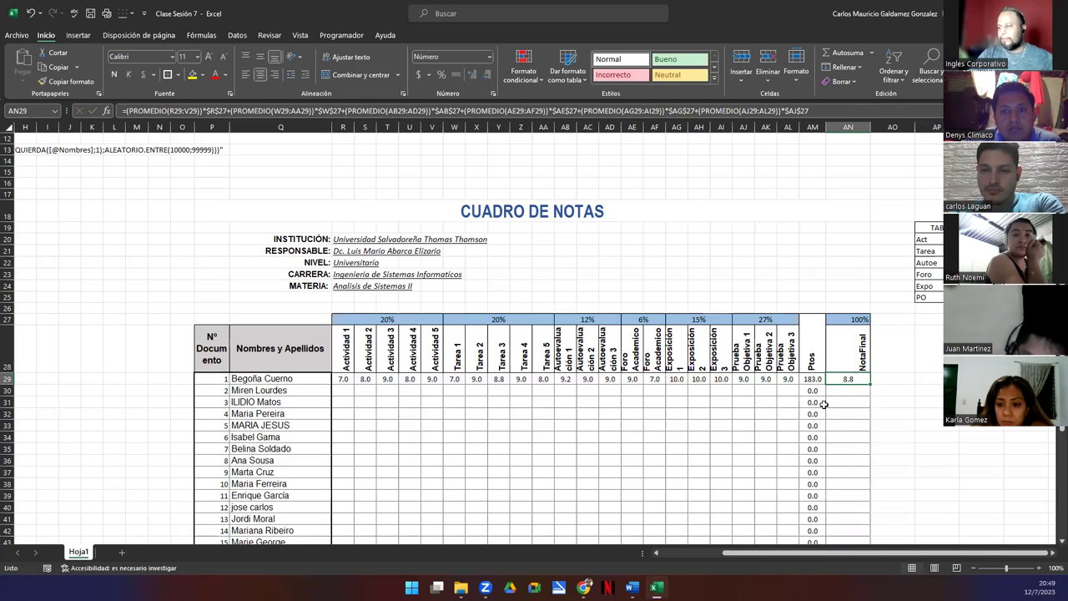
{"action": "left_click", "coordinate": [849, 389]}
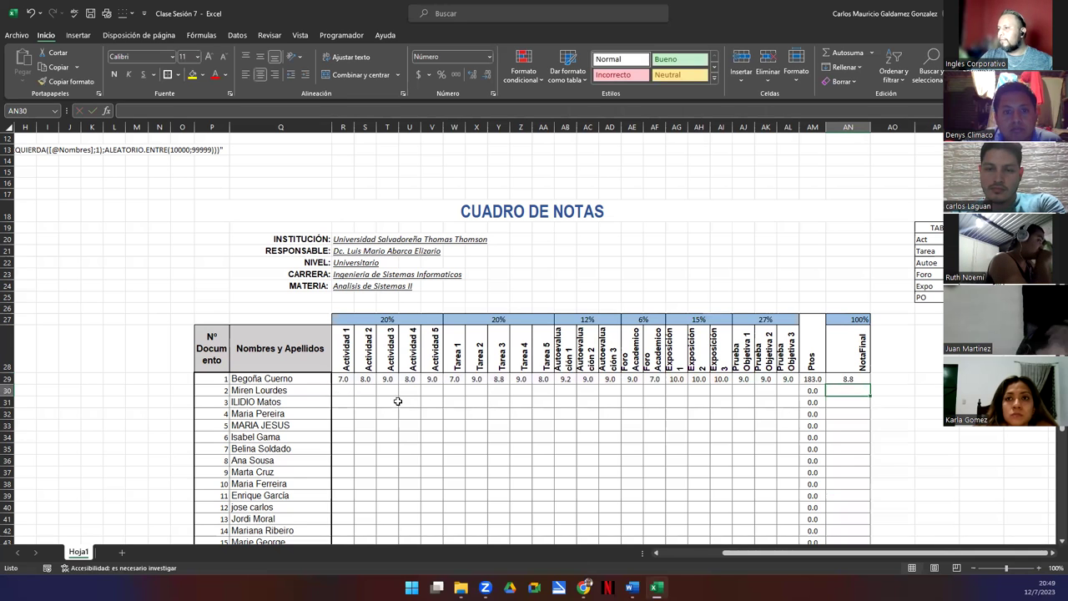
{"action": "left_click", "coordinate": [849, 382]}
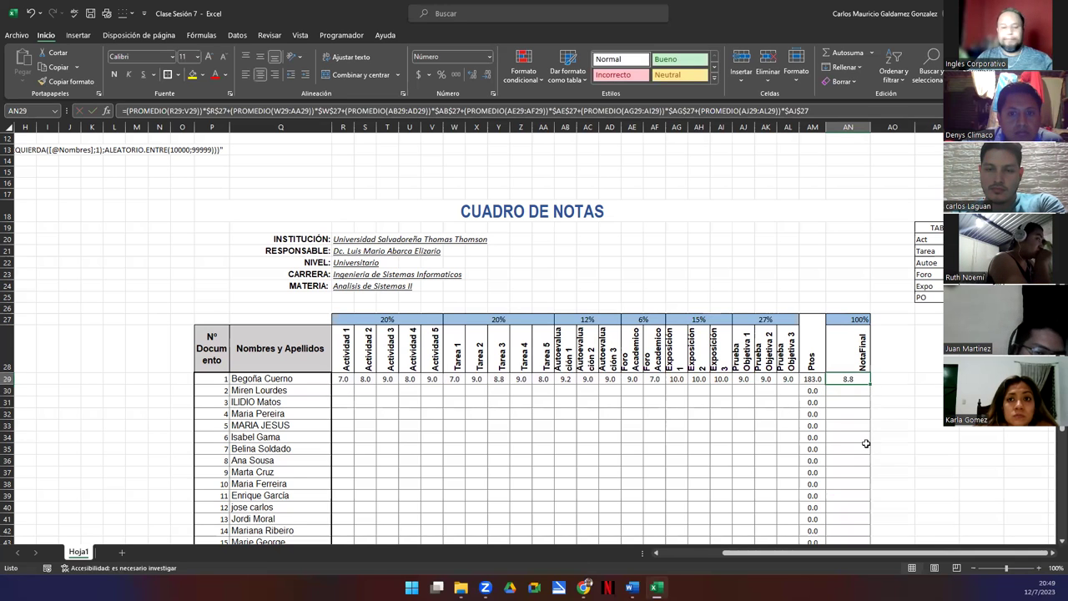
{"action": "key", "text": "F2"}
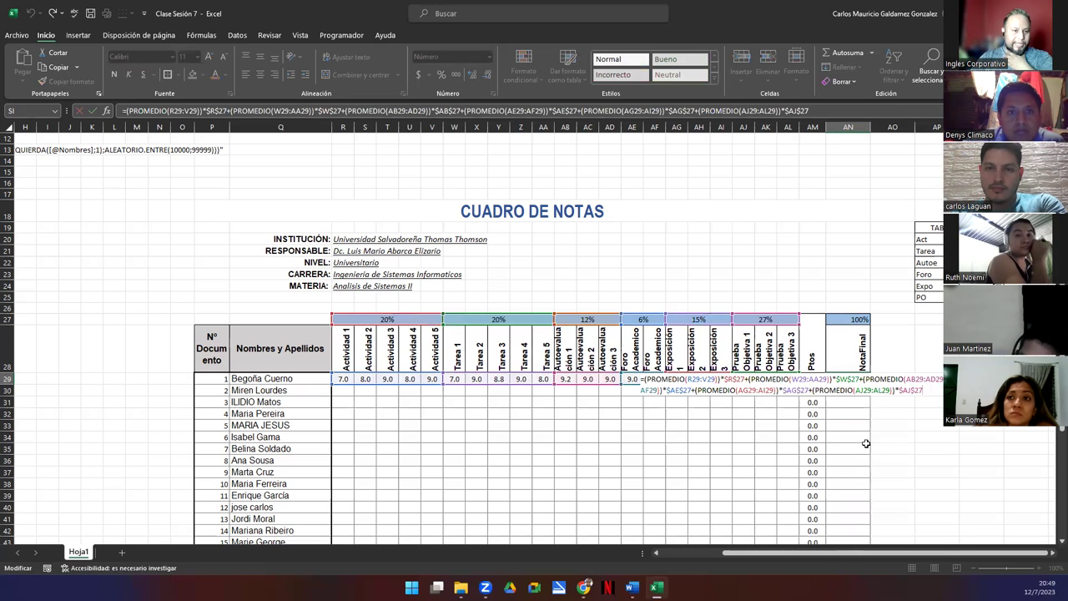
{"action": "key", "text": "ctrl+Return"}
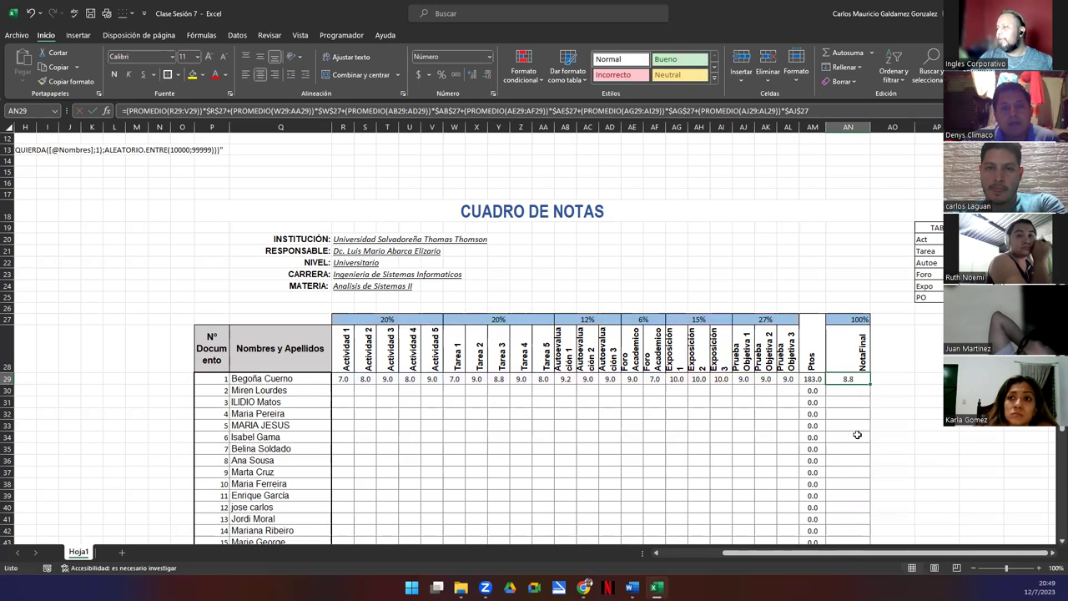
{"action": "left_click", "coordinate": [840, 390]}
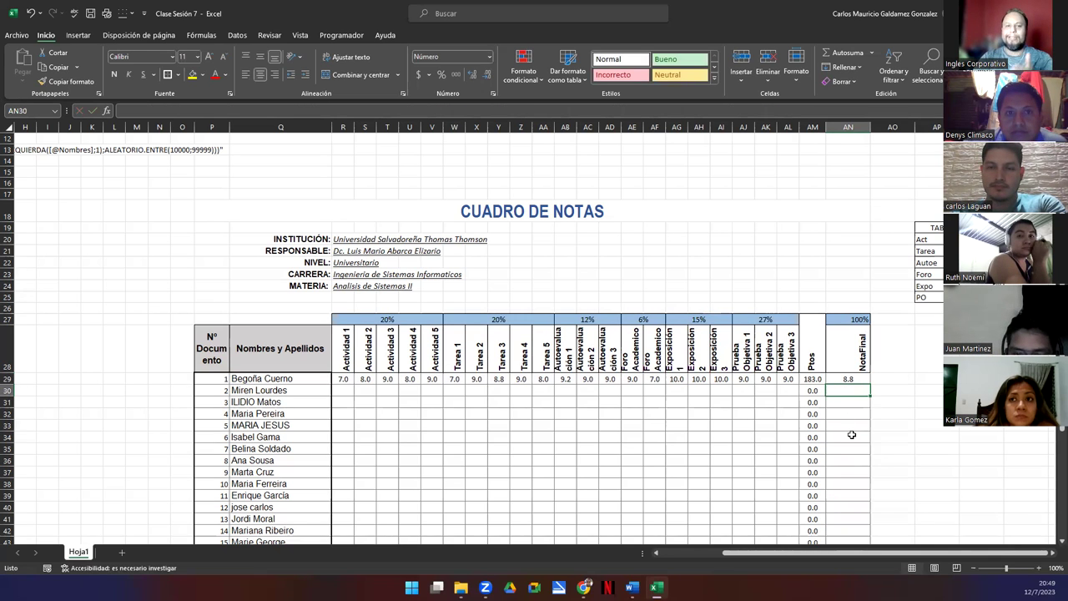
{"action": "scroll", "coordinate": [854, 435], "scroll_direction": "up", "scroll_amount": 1, "text": "ctrl"}
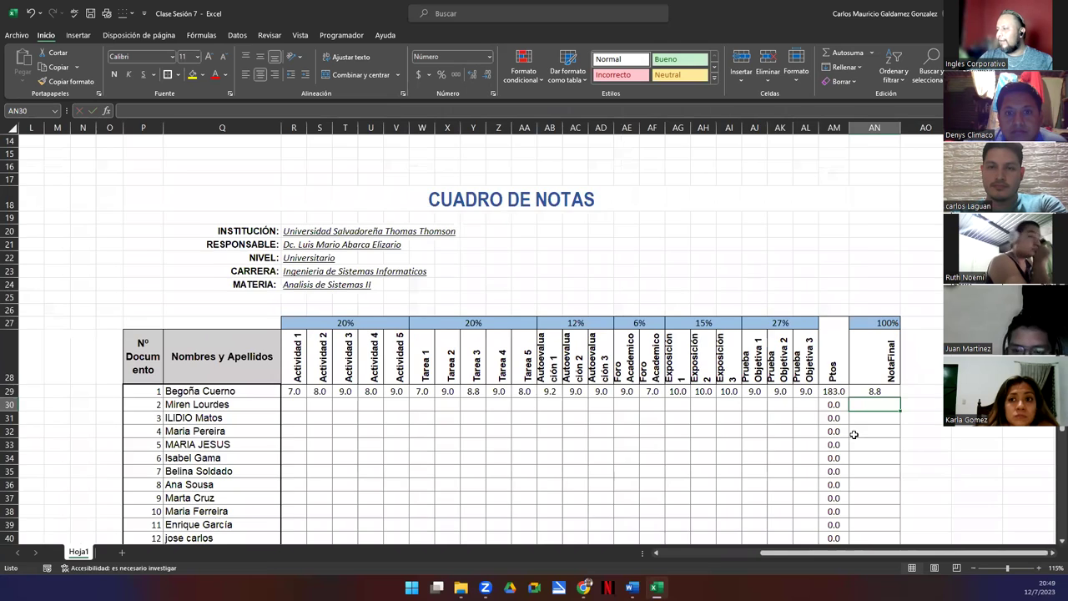
{"action": "scroll", "coordinate": [854, 435], "scroll_direction": "up", "scroll_amount": 2, "text": "ctrl"}
{"action": "left_click", "coordinate": [1053, 553]}
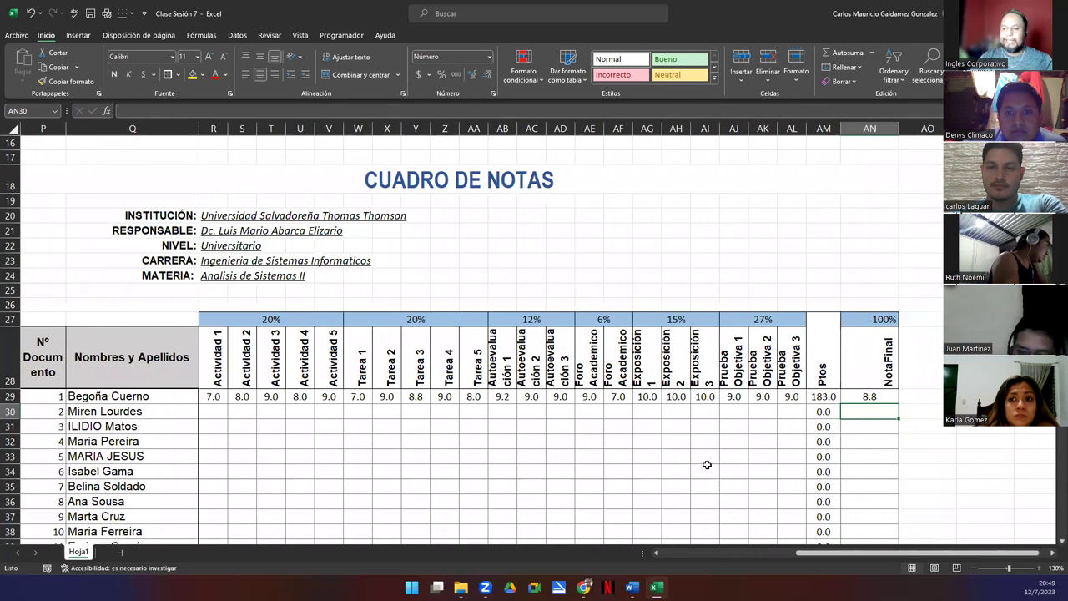
{"action": "left_click", "coordinate": [885, 399]}
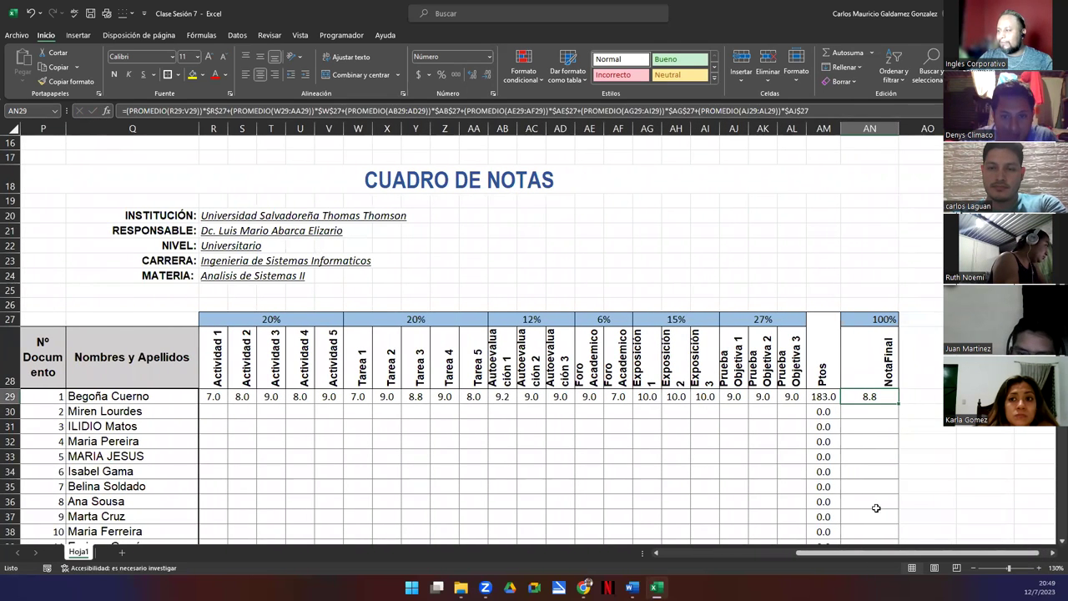
{"action": "scroll", "coordinate": [685, 411], "scroll_direction": "up", "scroll_amount": 1, "text": "ctrl"}
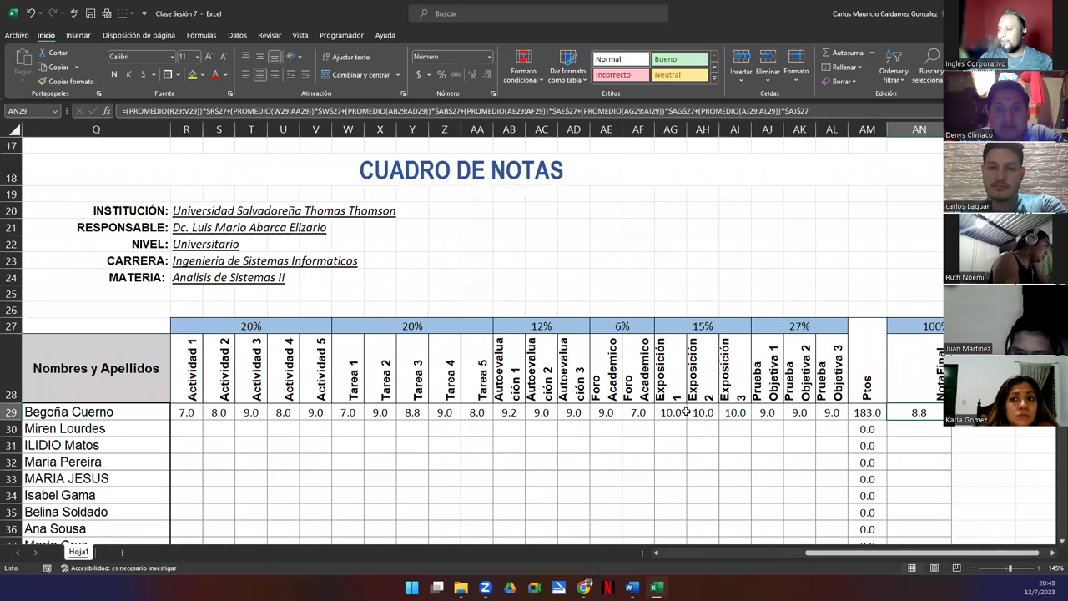
{"action": "scroll", "coordinate": [685, 411], "scroll_direction": "up", "scroll_amount": 1, "text": "ctrl"}
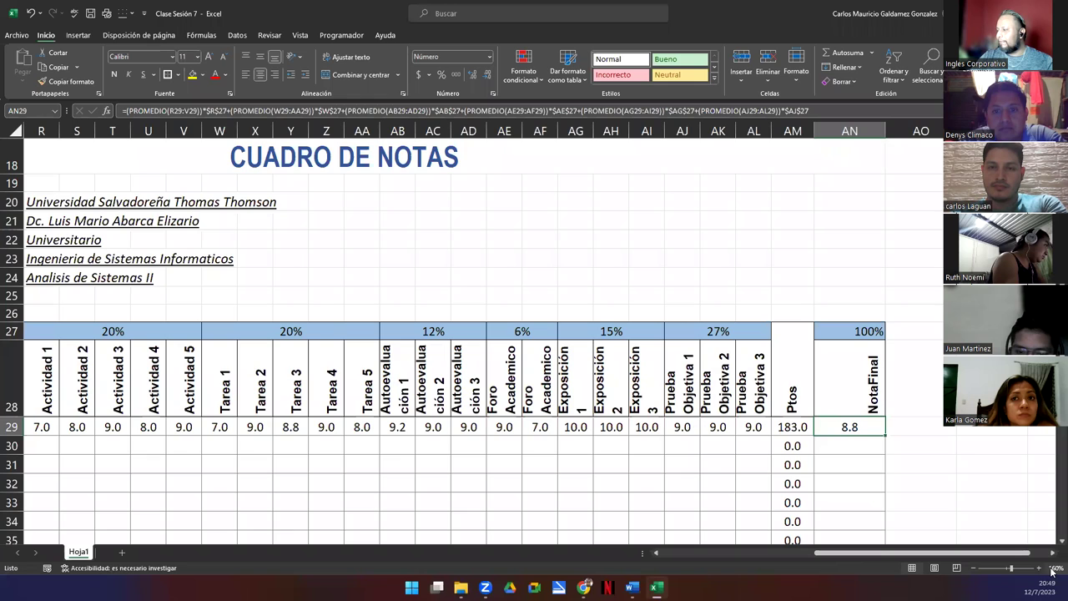
{"action": "scroll", "coordinate": [885, 198], "scroll_direction": "down", "scroll_amount": 1, "text": "ctrl"}
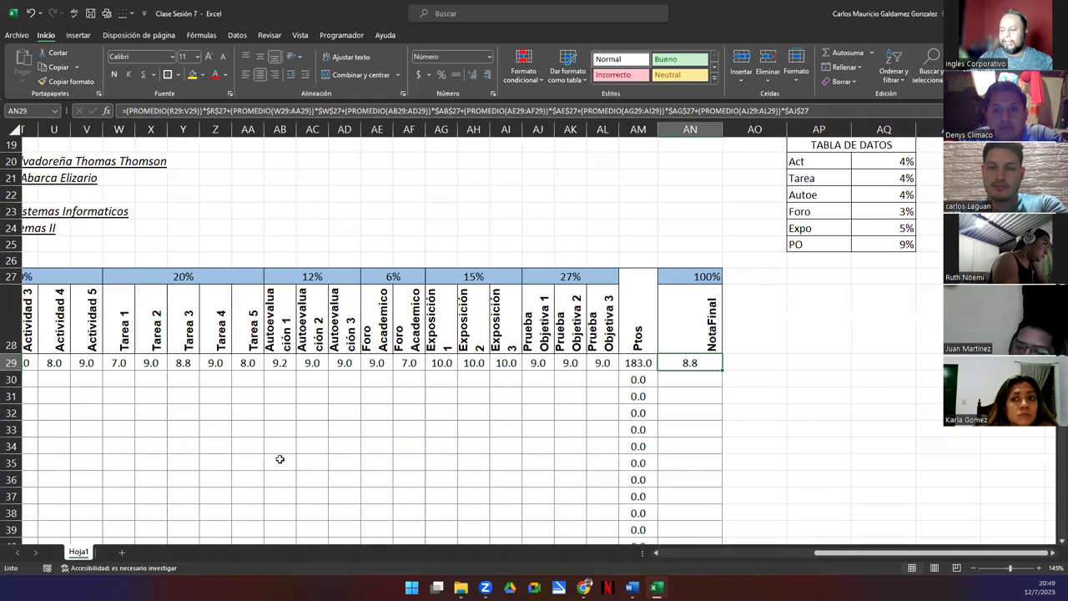
{"action": "left_click", "coordinate": [656, 553]}
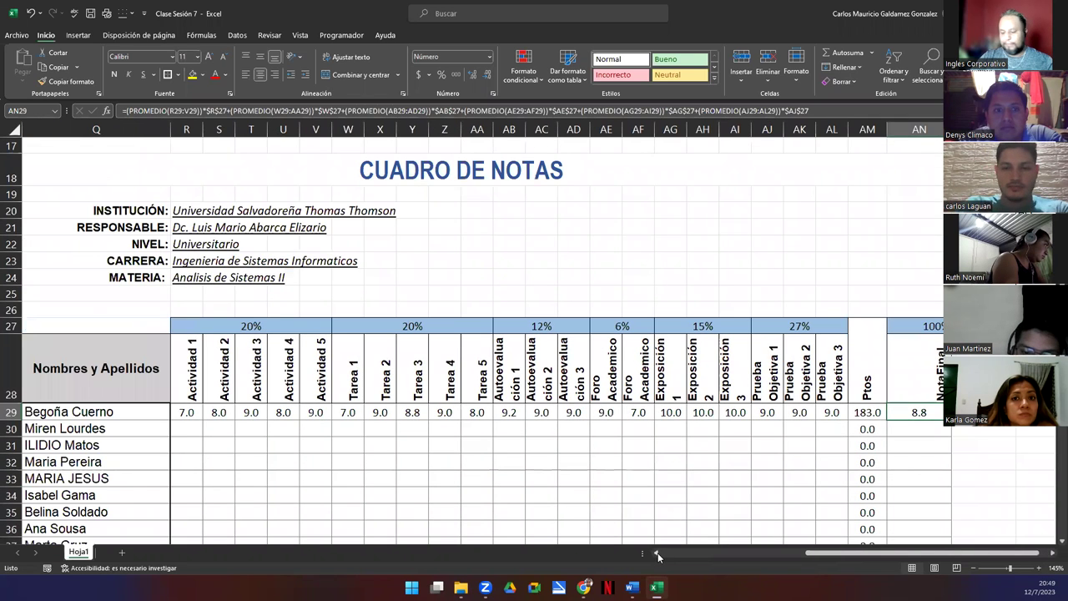
{"action": "left_click", "coordinate": [1052, 555]}
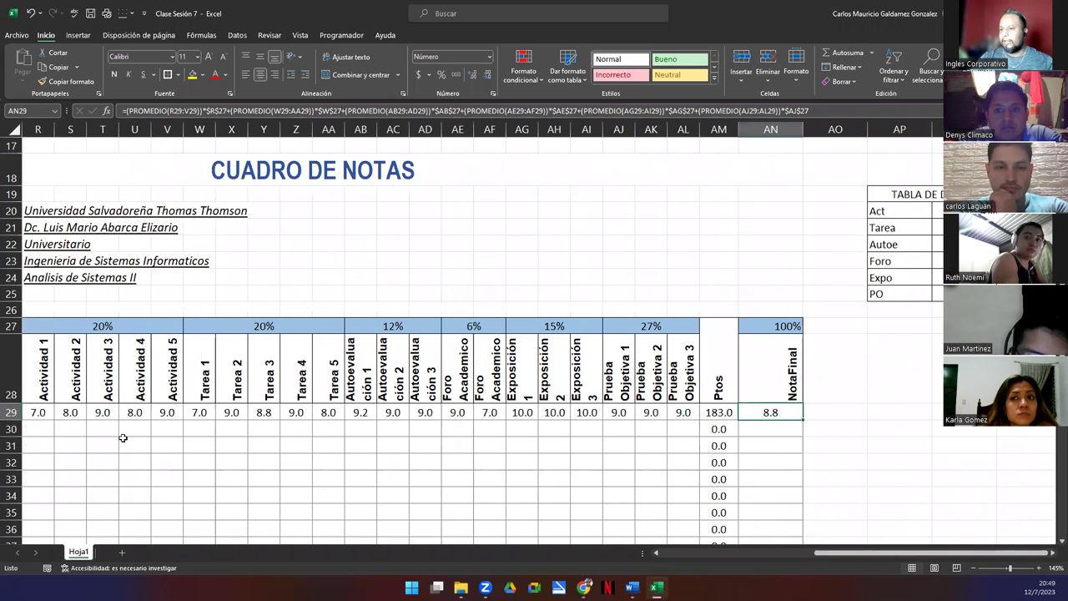
{"action": "left_click", "coordinate": [758, 430]}
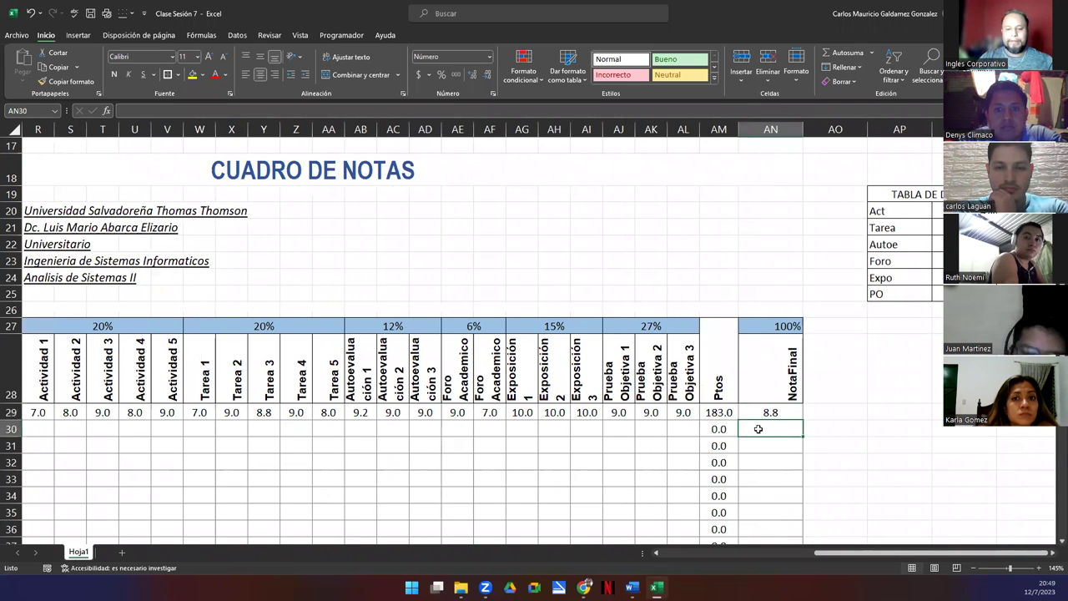
Start the AN30 formula with the Actividad 1 and 2 grades each multiplied by $AQ$20.
{"action": "type", "text": "="}
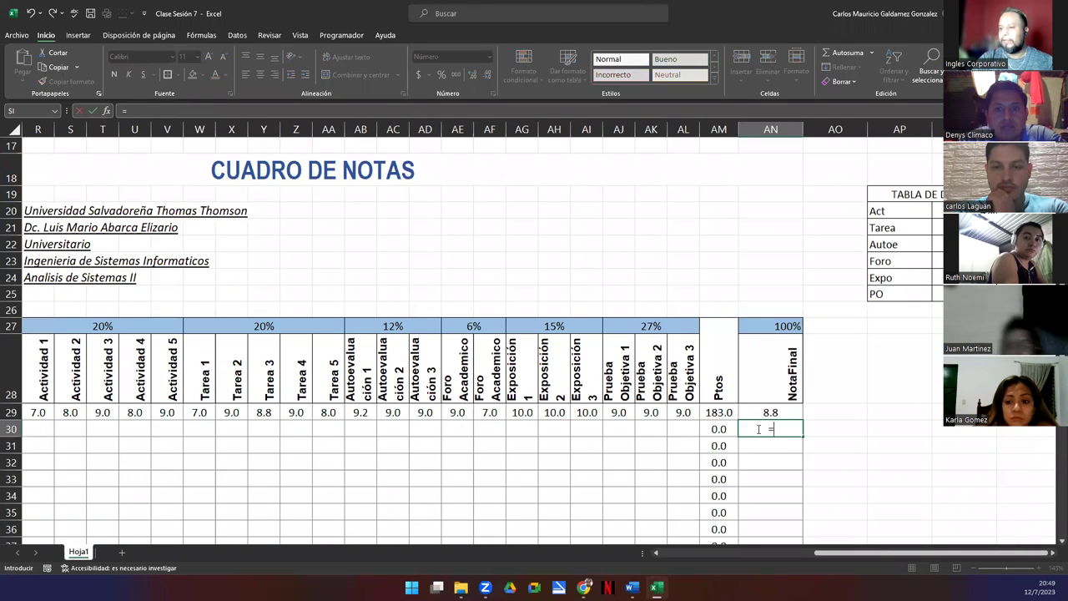
{"action": "left_click", "coordinate": [45, 409]}
{"action": "type", "text": "*"}
{"action": "left_click", "coordinate": [939, 211]}
{"action": "key", "text": "F4"}
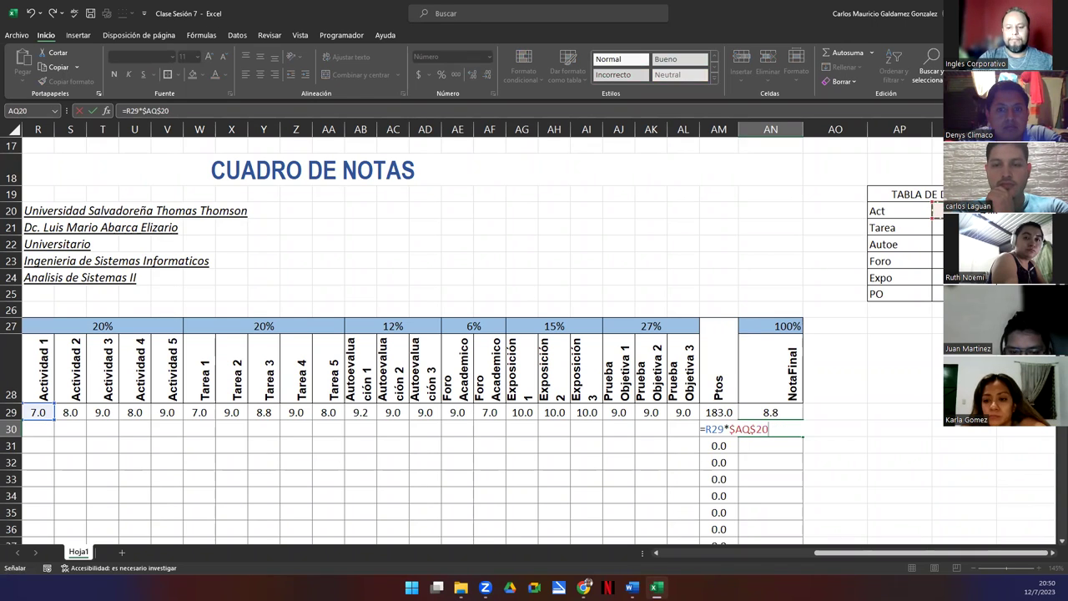
{"action": "type", "text": "+"}
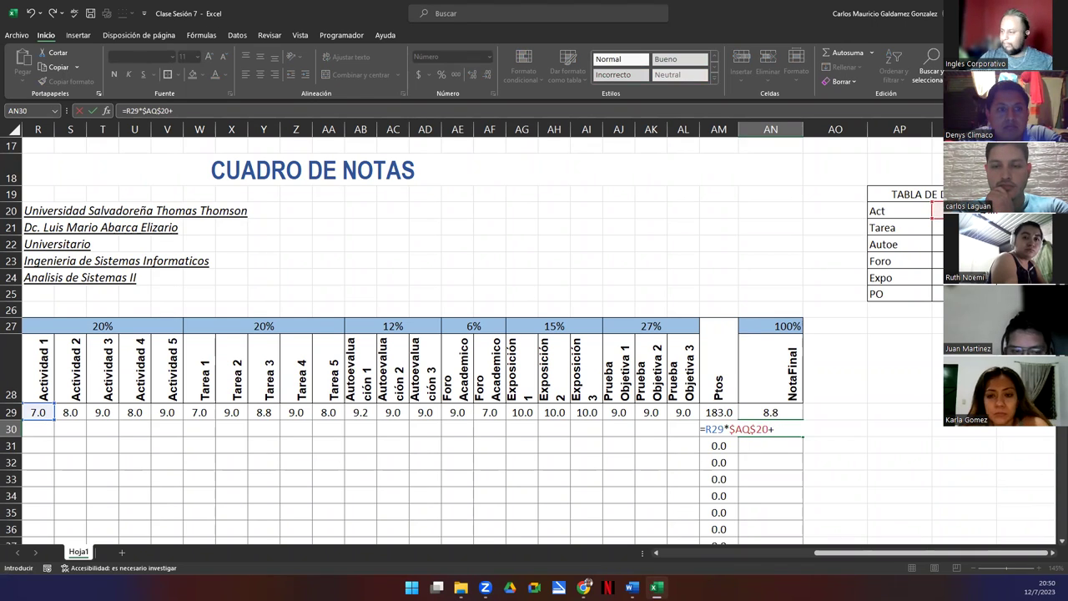
{"action": "left_click", "coordinate": [76, 408]}
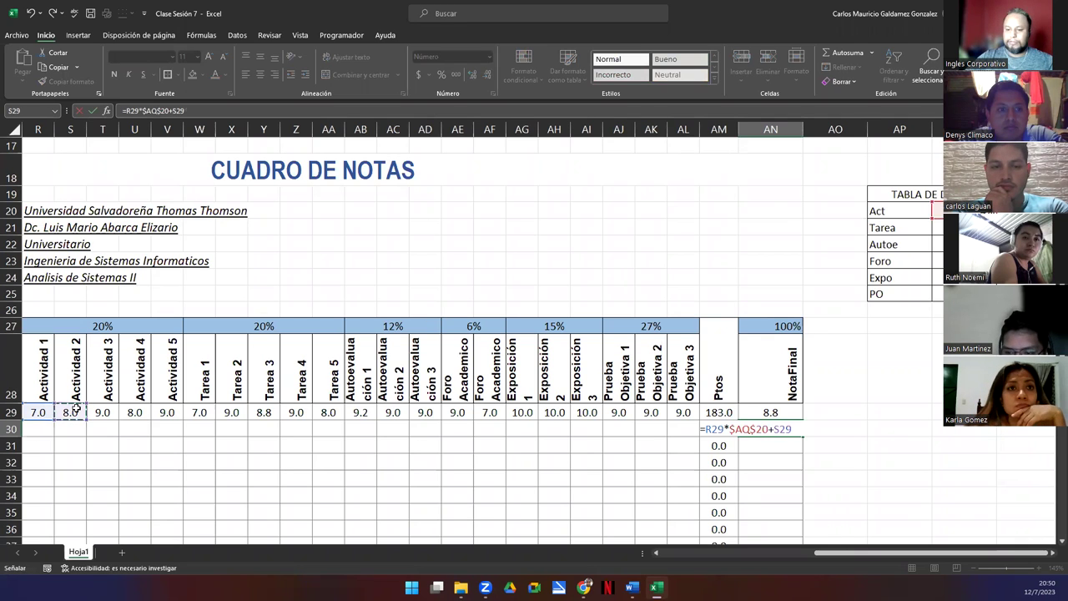
{"action": "type", "text": "*"}
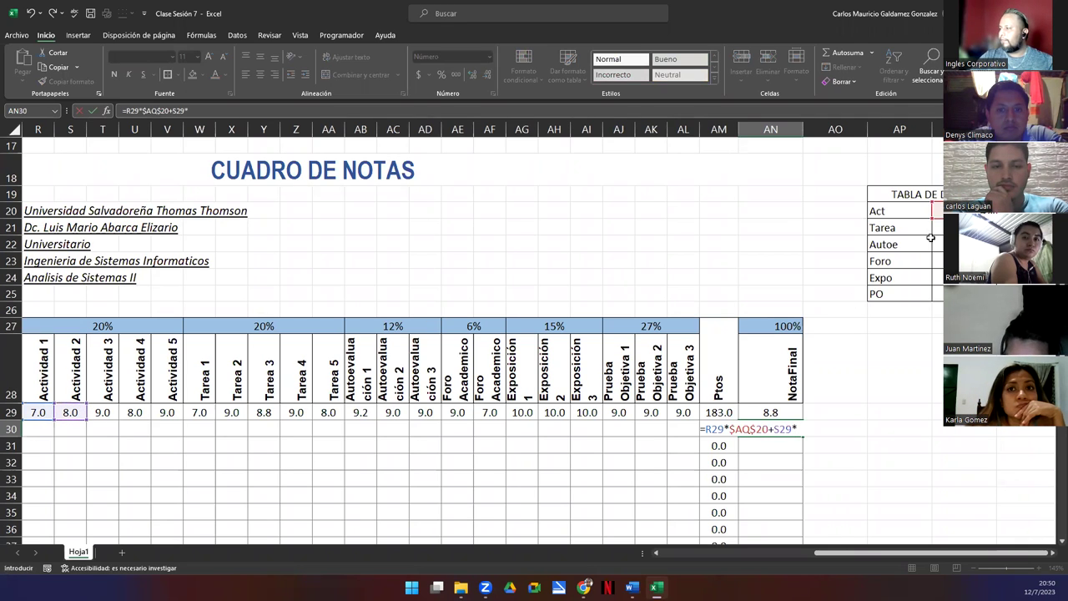
{"action": "left_click", "coordinate": [939, 213]}
{"action": "key", "text": "F4"}
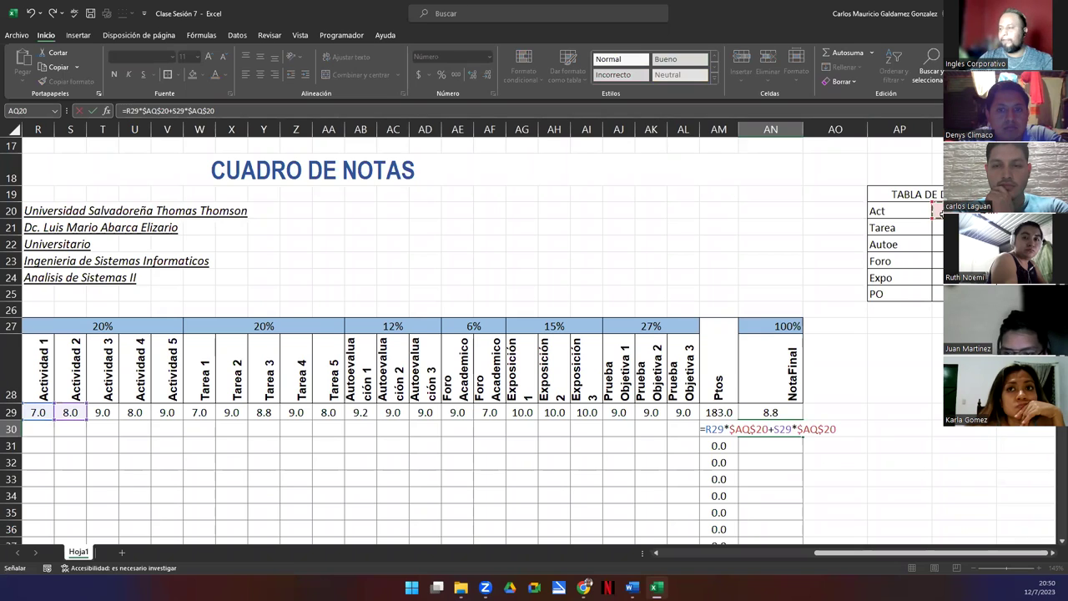
{"action": "type", "text": "+"}
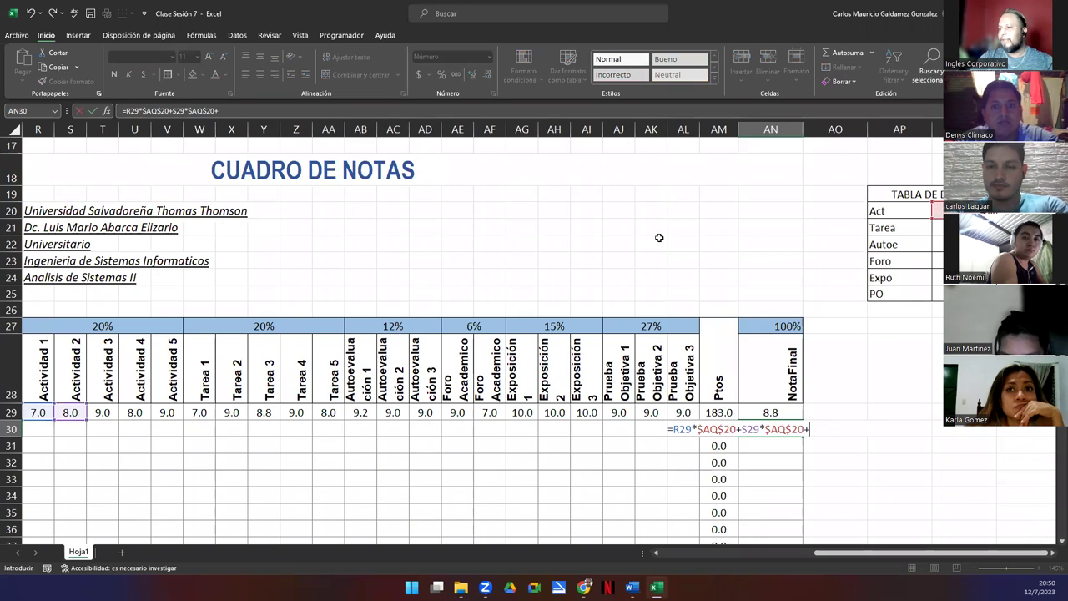
Add Actividad 3, 4 and 5 scores T29–V29, each multiplied by the $AQ$20 Act weight.
{"action": "left_click", "coordinate": [102, 413]}
{"action": "type", "text": "*"}
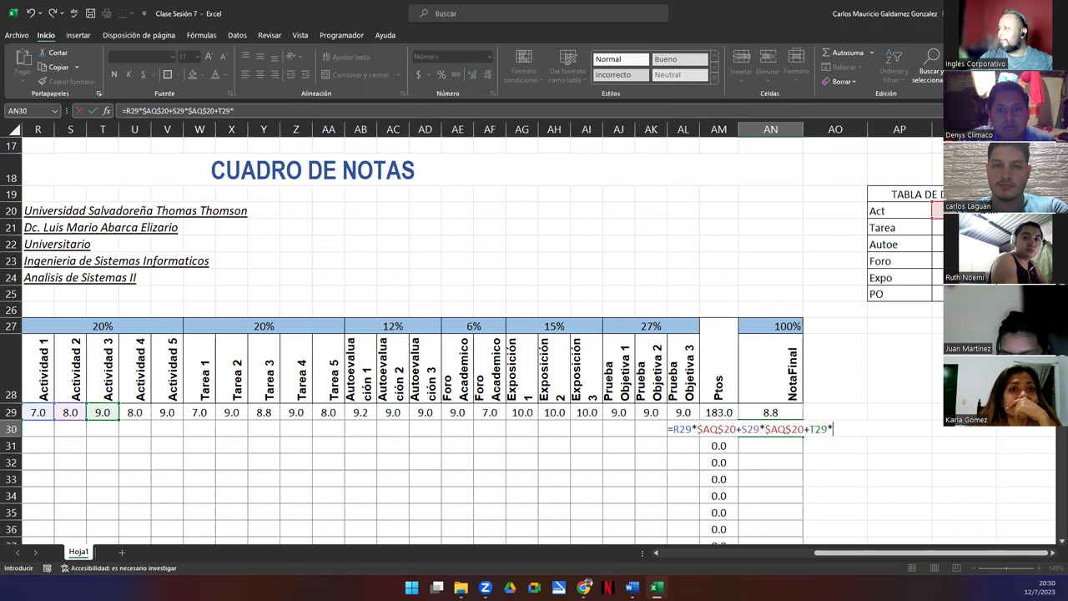
{"action": "left_click", "coordinate": [960, 210]}
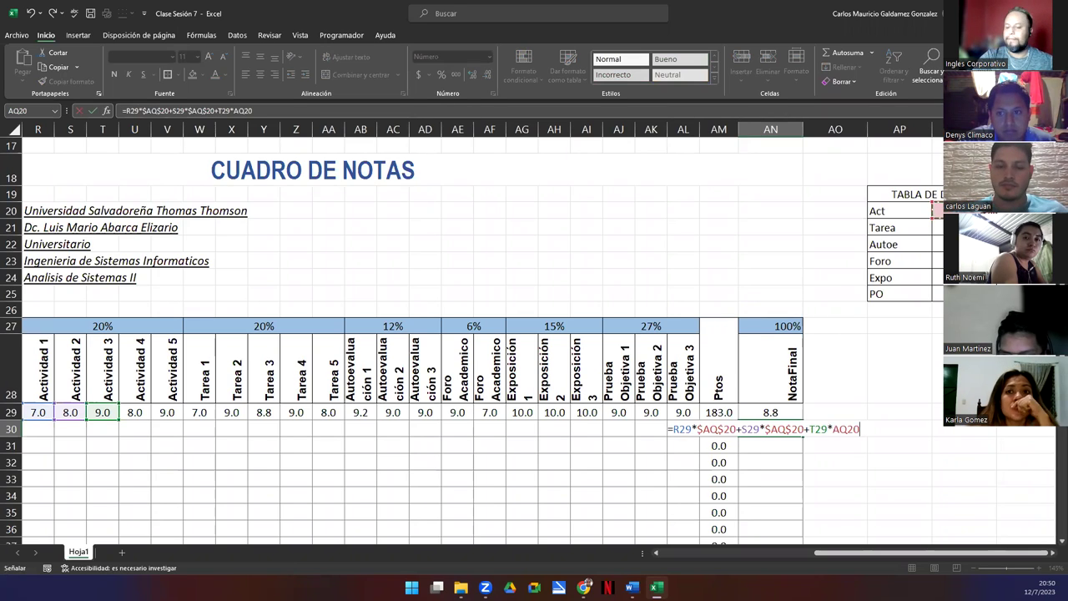
{"action": "type", "text": "+"}
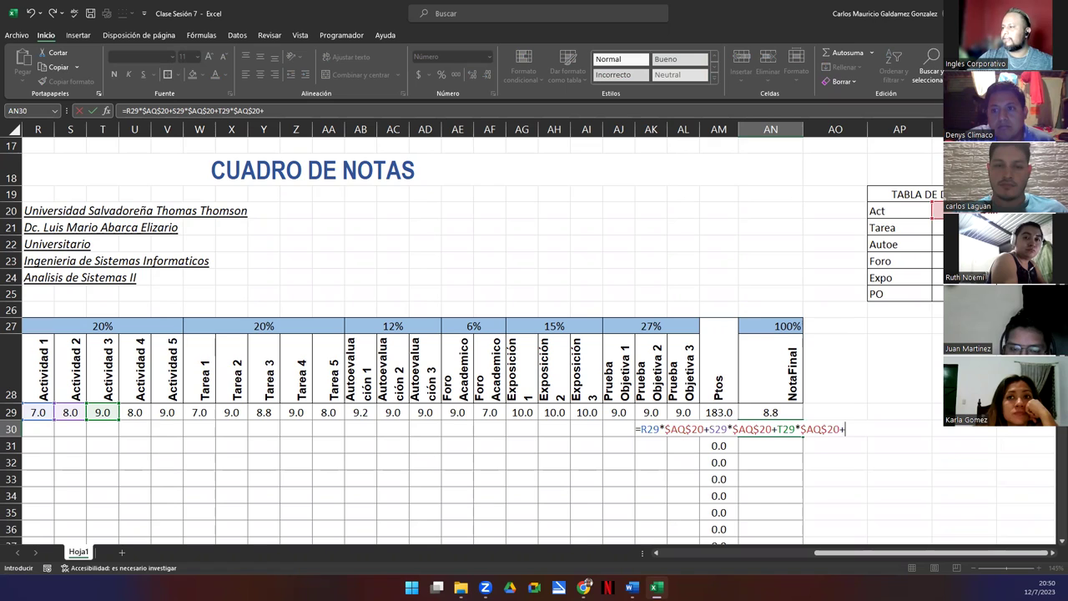
{"action": "left_click", "coordinate": [135, 412]}
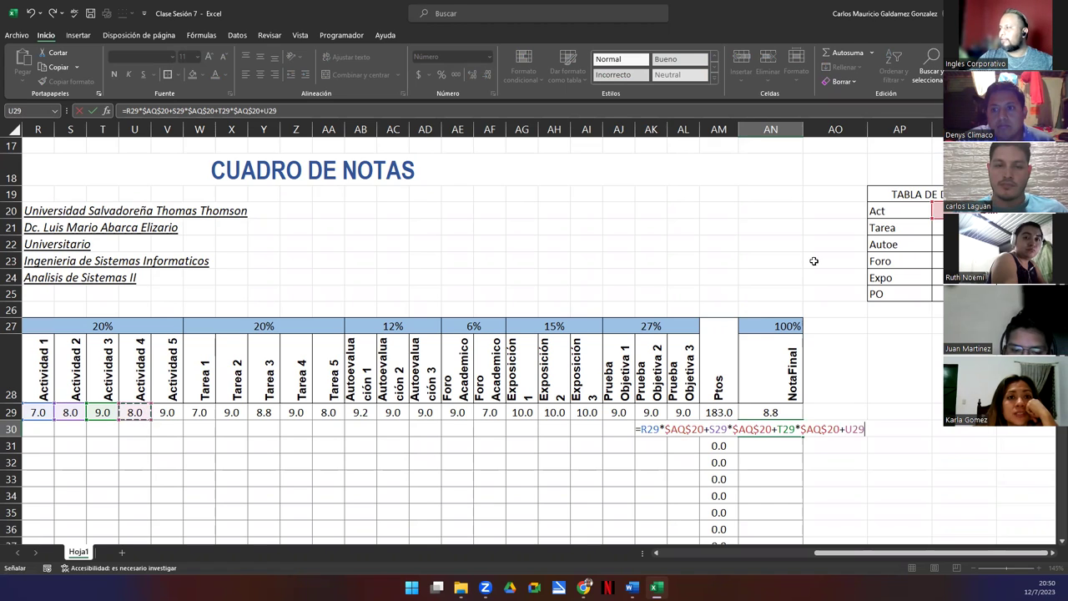
{"action": "type", "text": "*"}
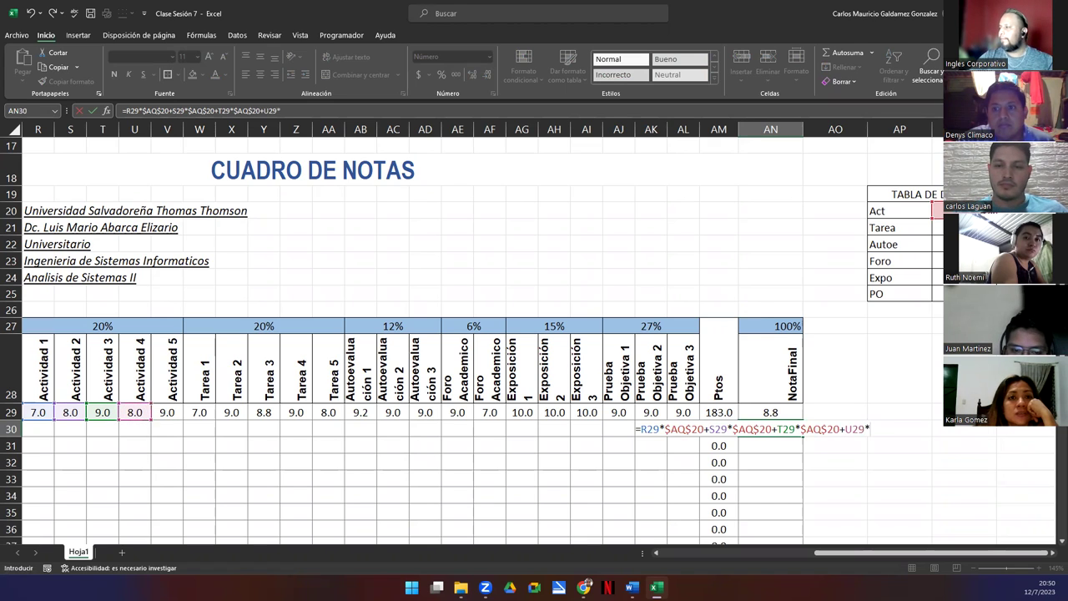
{"action": "left_click", "coordinate": [938, 211]}
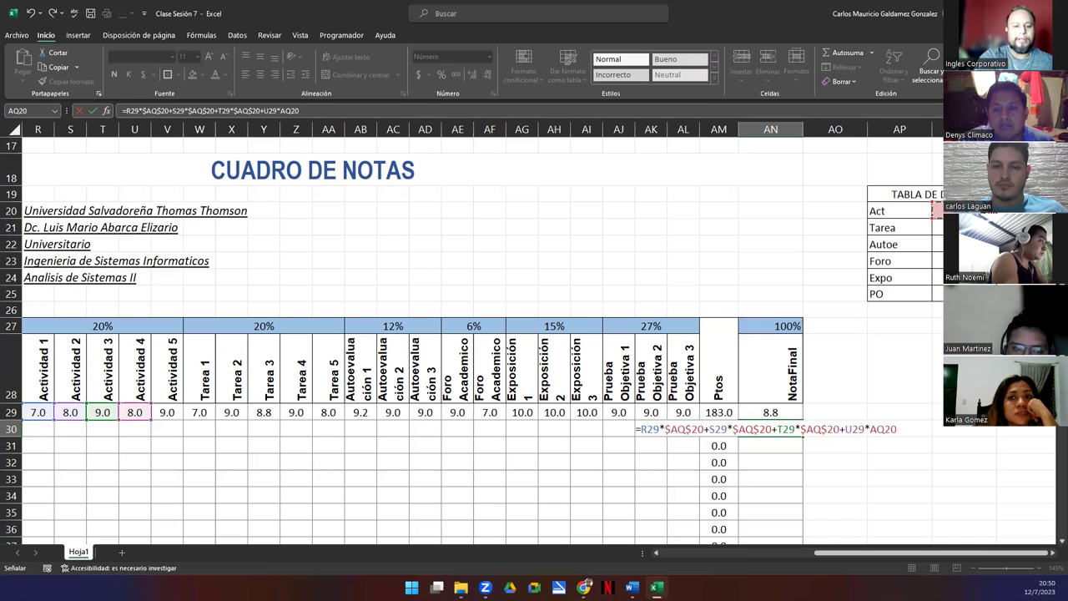
{"action": "key", "text": "F4"}
{"action": "type", "text": "+"}
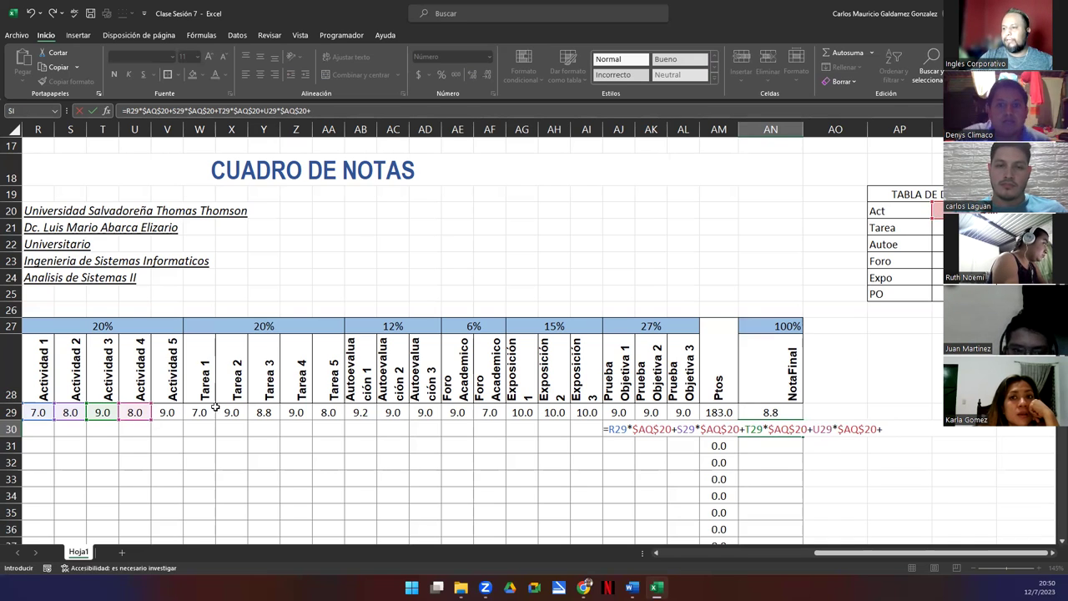
{"action": "left_click", "coordinate": [162, 412]}
{"action": "type", "text": "*"}
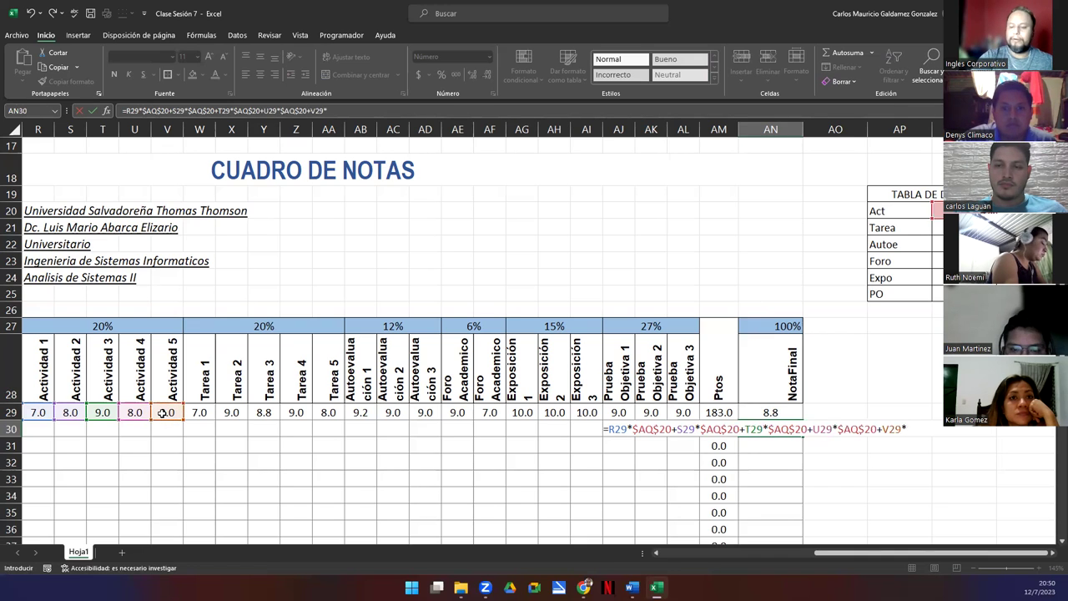
{"action": "left_click", "coordinate": [938, 211]}
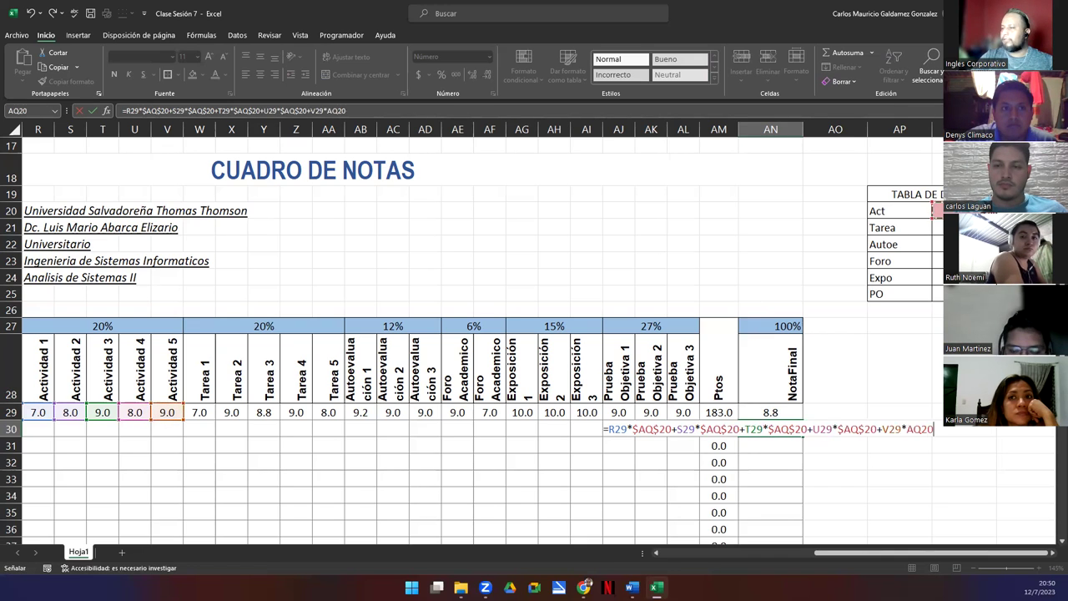
{"action": "key", "text": "F4"}
{"action": "type", "text": "+"}
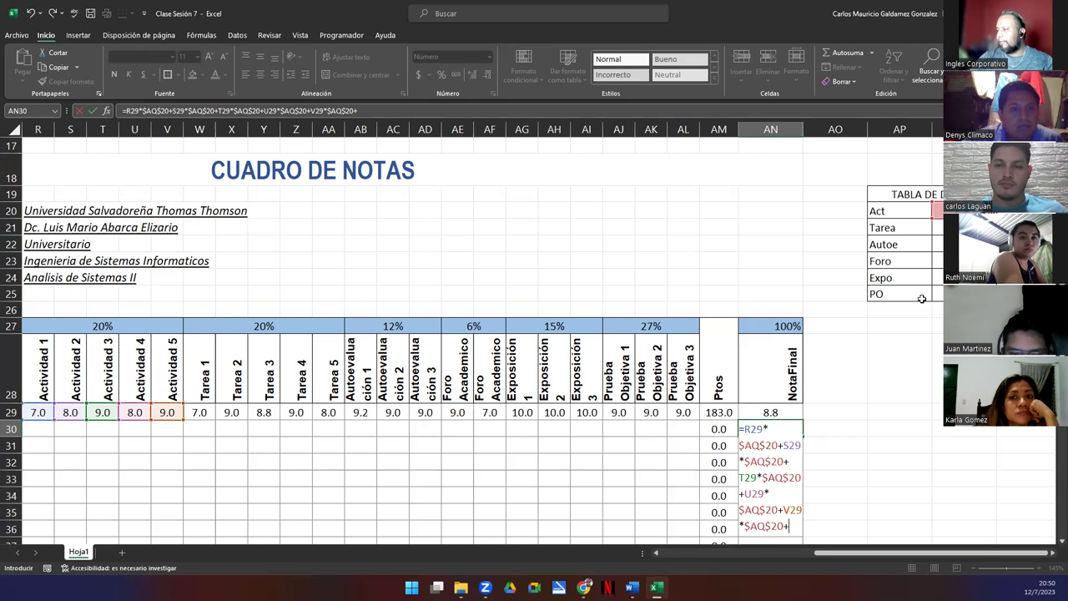
{"action": "scroll", "coordinate": [971, 452], "scroll_direction": "down", "scroll_amount": 2}
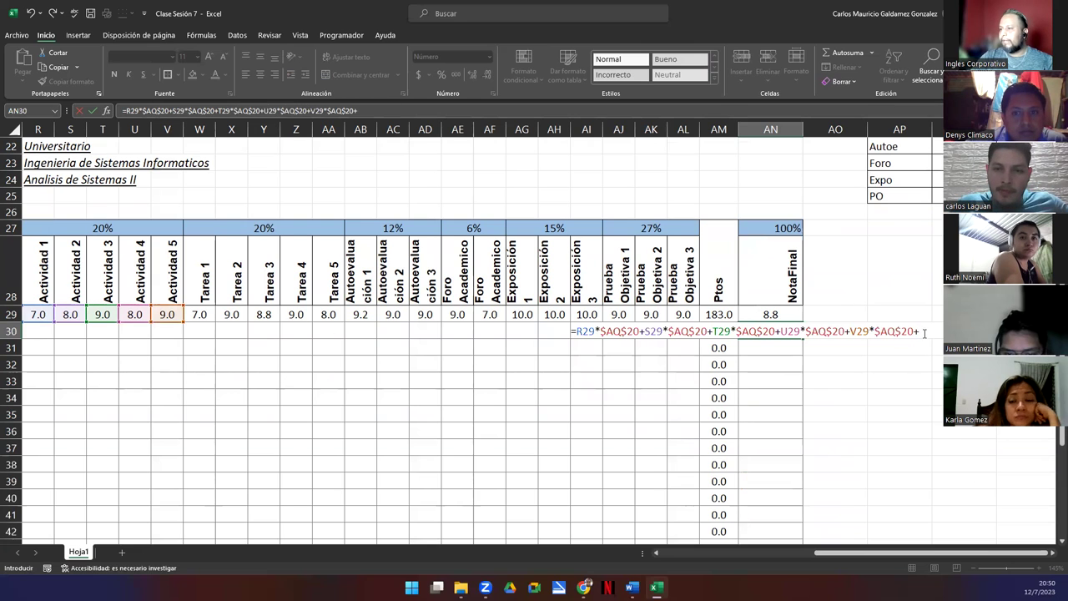
Add the Tarea 1 and 2 scores W29 and X29 to AN30, each times $AQ$21.
{"action": "left_click", "coordinate": [202, 312]}
{"action": "type", "text": "*"}
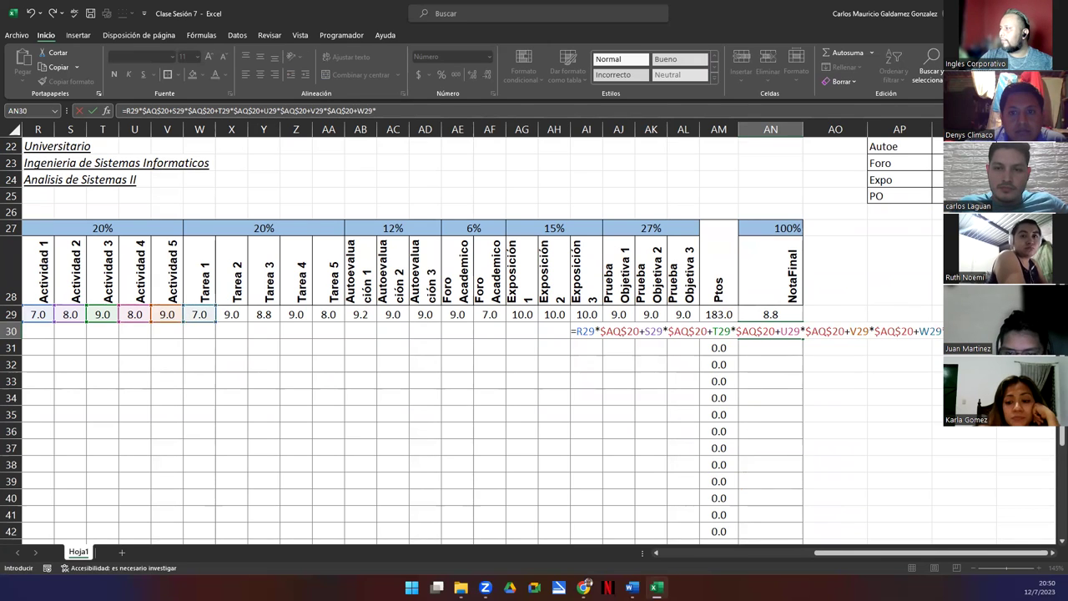
{"action": "scroll", "coordinate": [861, 201], "scroll_direction": "up", "scroll_amount": 1}
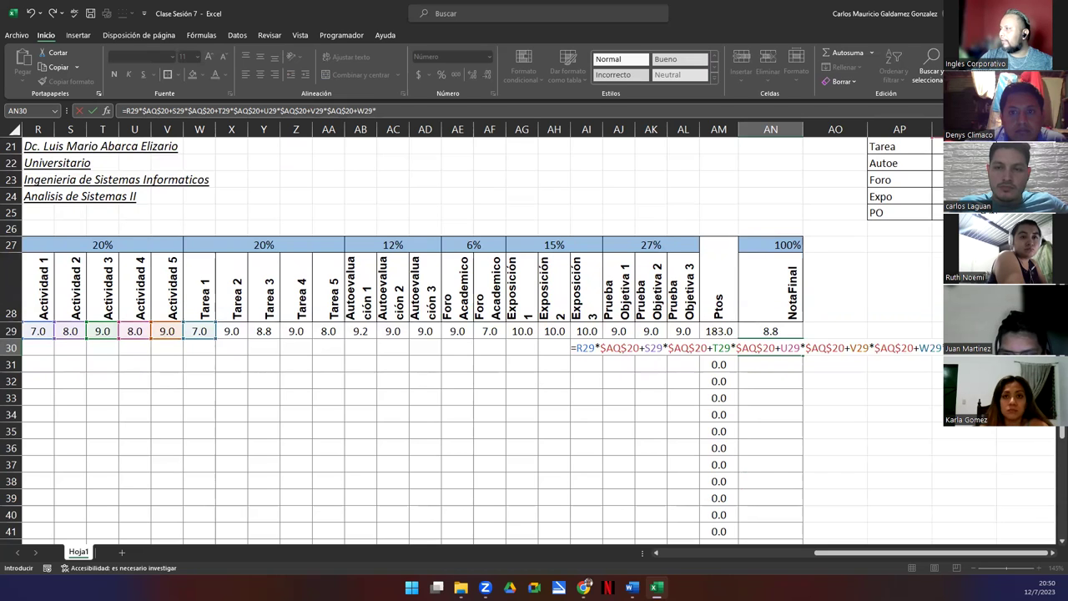
{"action": "scroll", "coordinate": [861, 200], "scroll_direction": "up", "scroll_amount": 1}
{"action": "left_click", "coordinate": [937, 163]}
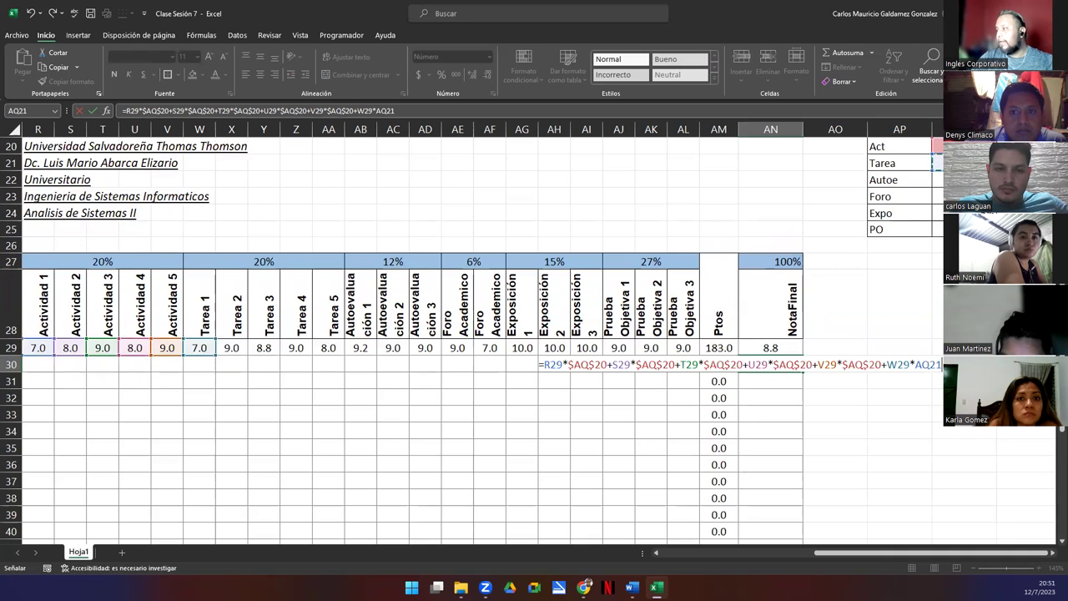
{"action": "key", "text": "F2"}
{"action": "key", "text": "F4"}
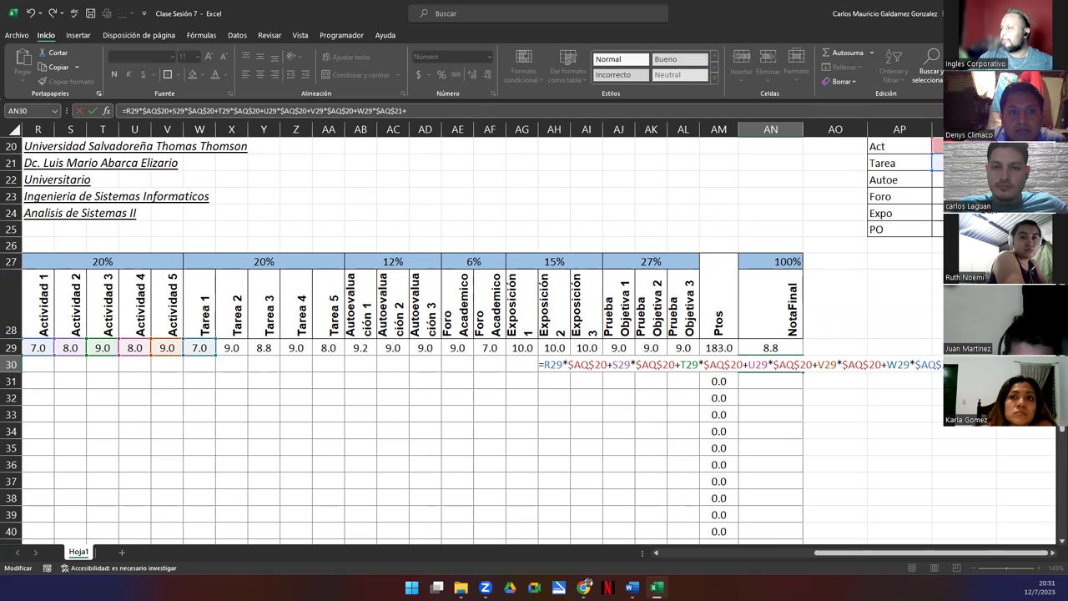
{"action": "left_click", "coordinate": [231, 349]}
{"action": "type", "text": "*"}
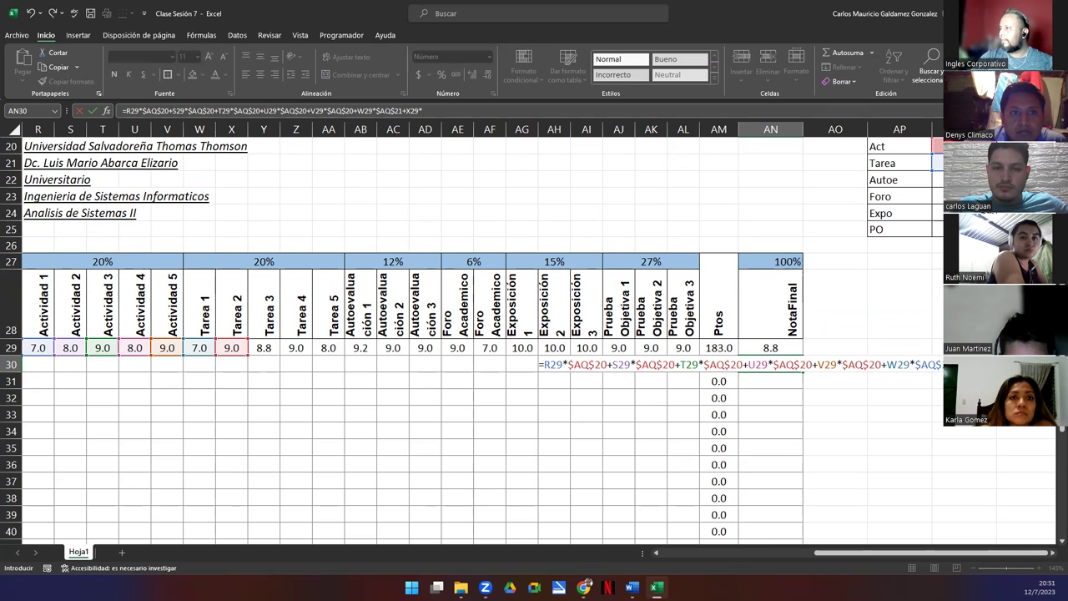
{"action": "left_click", "coordinate": [937, 163]}
{"action": "key", "text": "F4"}
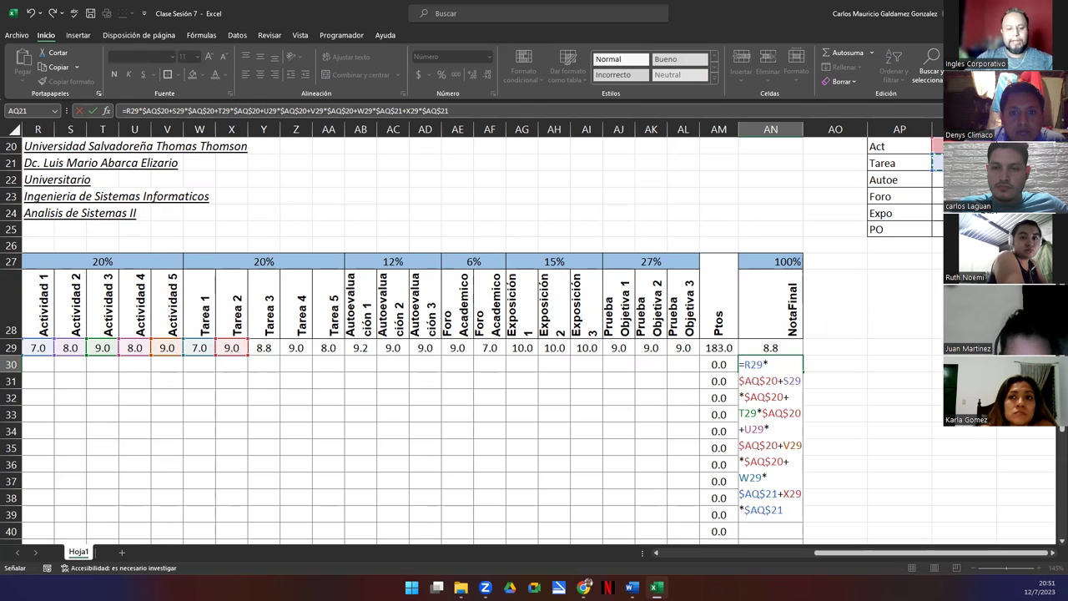
Add Y29*$AQ$21 and Z29*$AQ$21 for Tareas 3 and 4.
{"action": "type", "text": "+"}
{"action": "left_click", "coordinate": [270, 347]}
{"action": "type", "text": "*"}
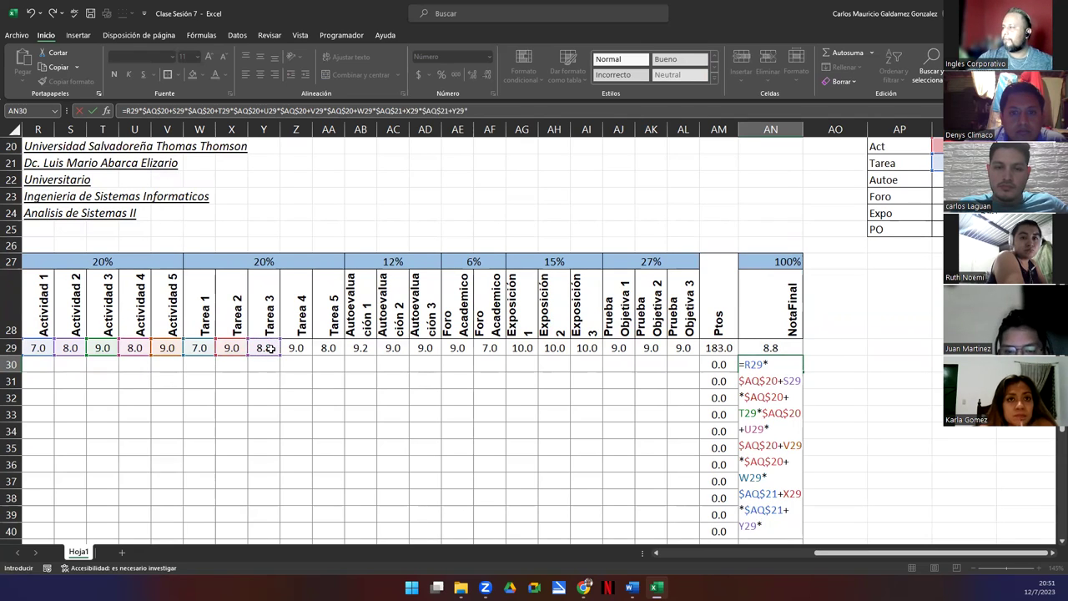
{"action": "left_click", "coordinate": [938, 163]}
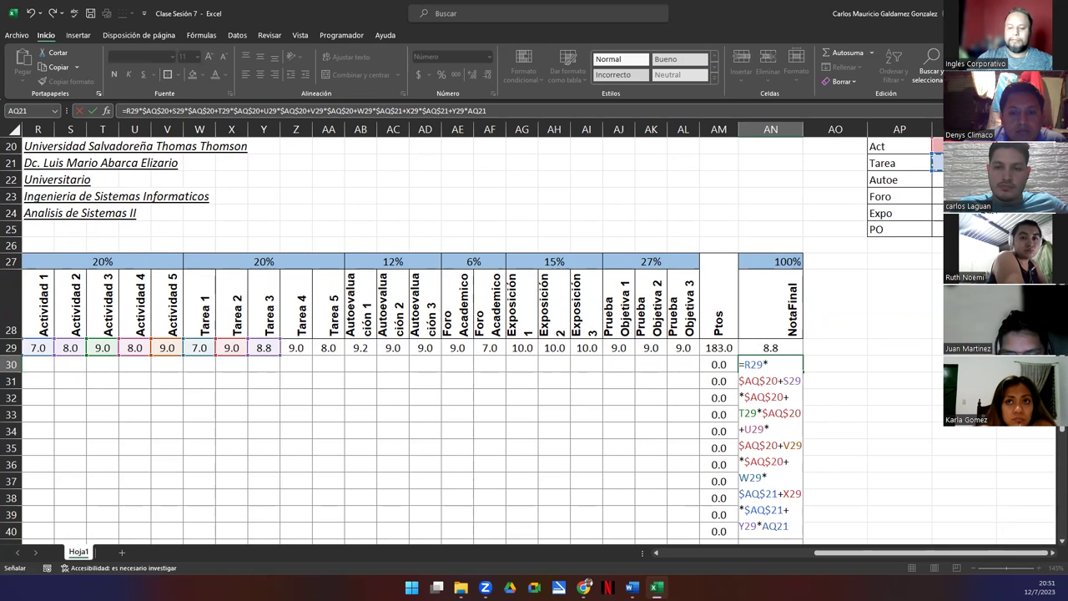
{"action": "key", "text": "F4"}
{"action": "type", "text": "+"}
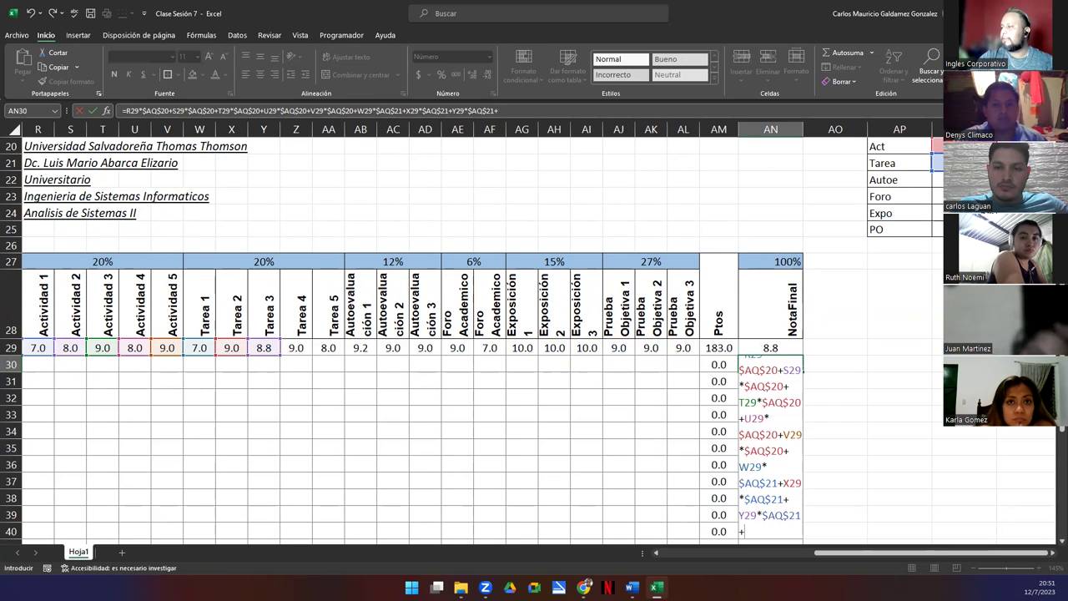
{"action": "left_click", "coordinate": [292, 346]}
{"action": "type", "text": "*"}
{"action": "left_click", "coordinate": [939, 165]}
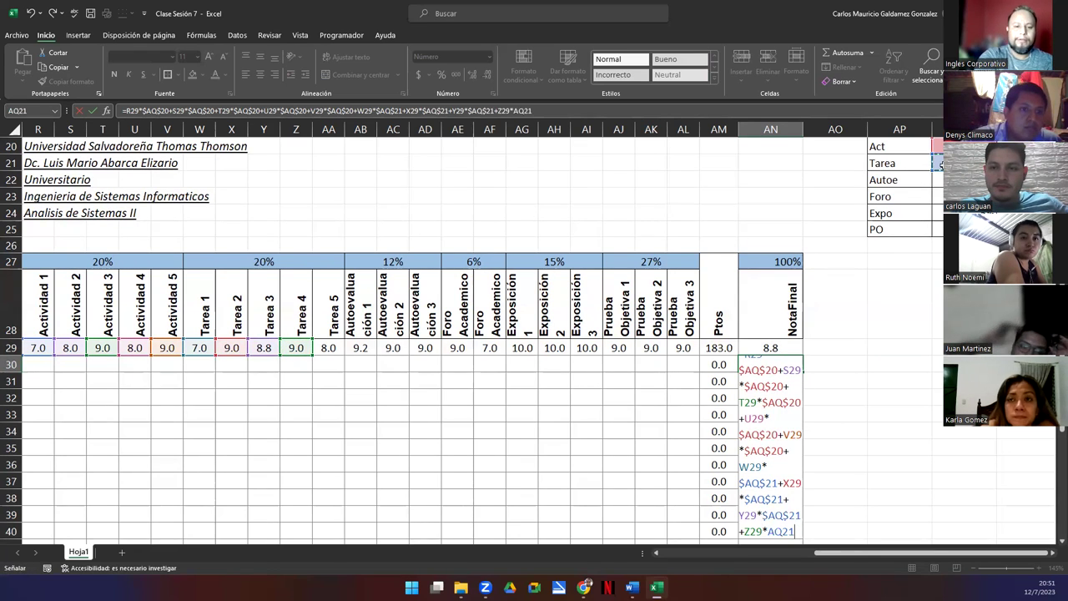
{"action": "key", "text": "F4"}
Add the Tarea 5 term AA29*$AQ$21, correcting a mistaken entry along the way.
{"action": "type", "text": "+"}
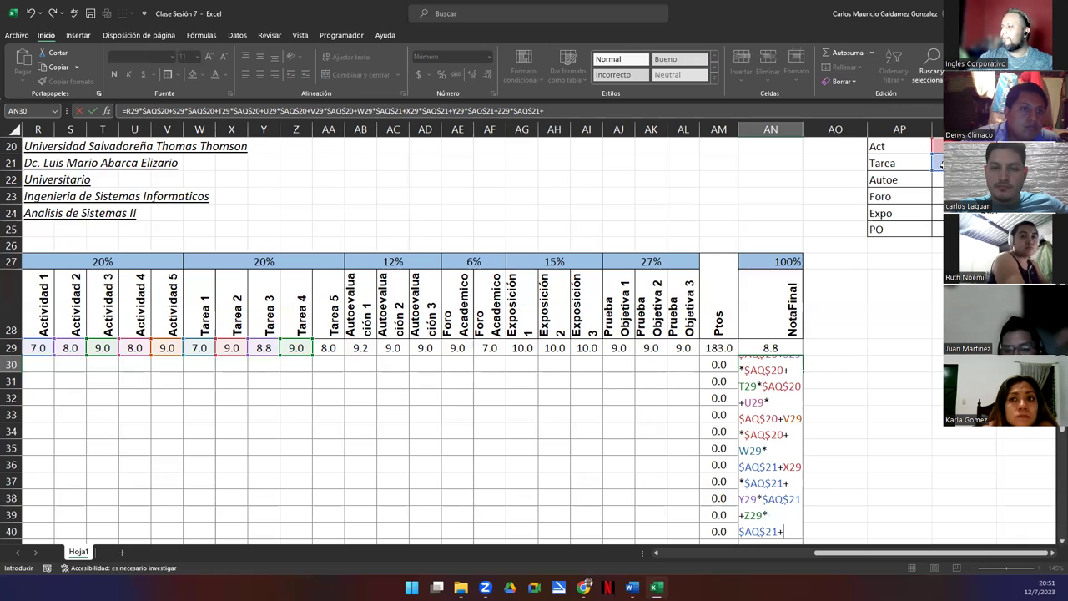
{"action": "left_click", "coordinate": [327, 349]}
{"action": "type", "text": "*"}
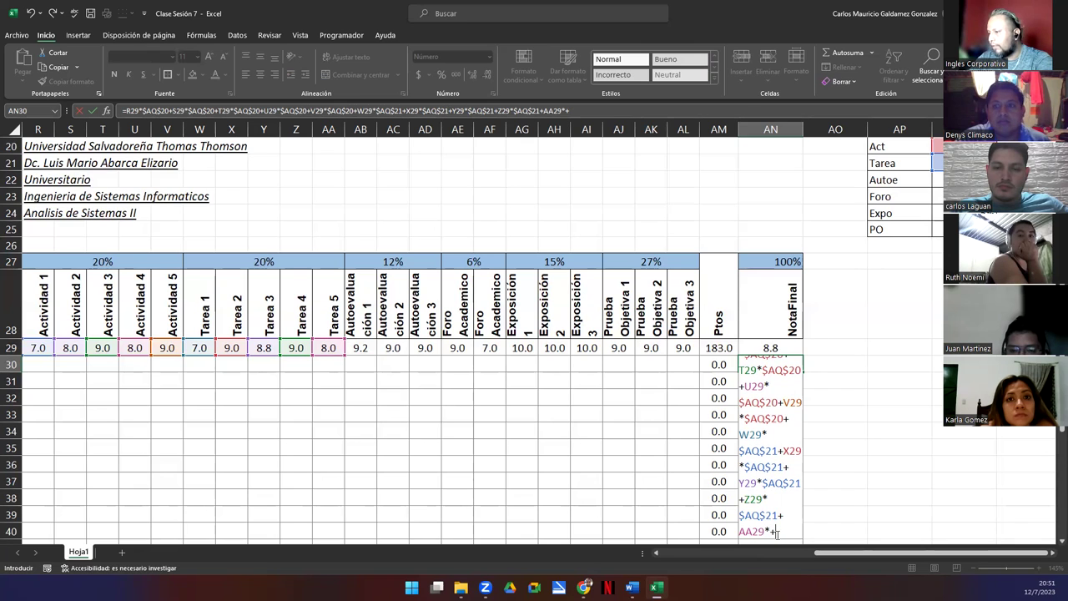
{"action": "key", "text": "BackSpace"}
{"action": "key", "text": "BackSpace"}
{"action": "key", "text": "BackSpace"}
{"action": "key", "text": "BackSpace"}
{"action": "key", "text": "BackSpace"}
{"action": "key", "text": "BackSpace"}
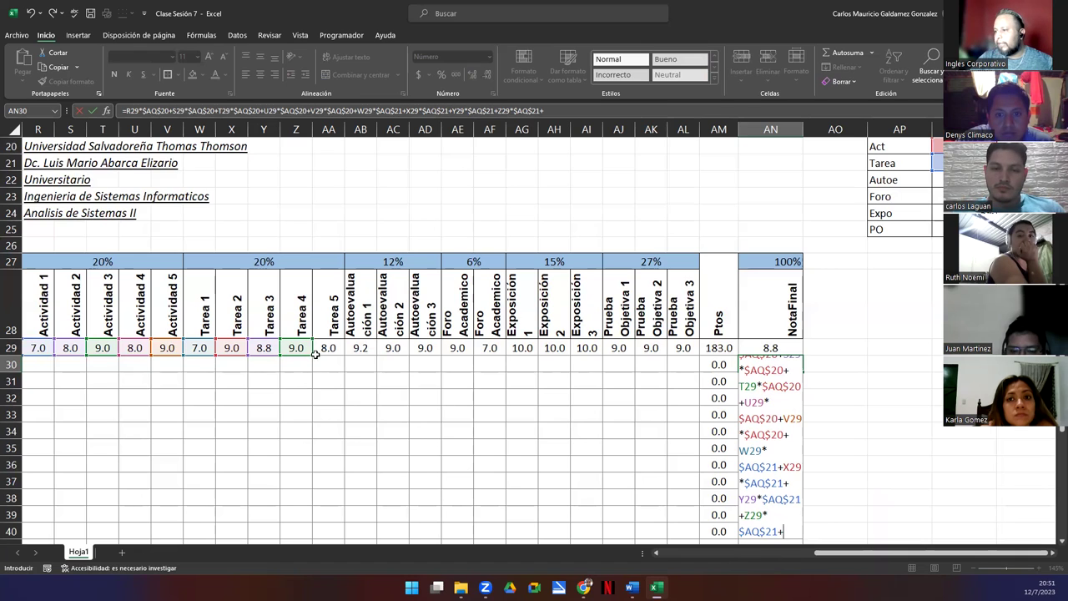
{"action": "left_click", "coordinate": [328, 349]}
{"action": "type", "text": "*"}
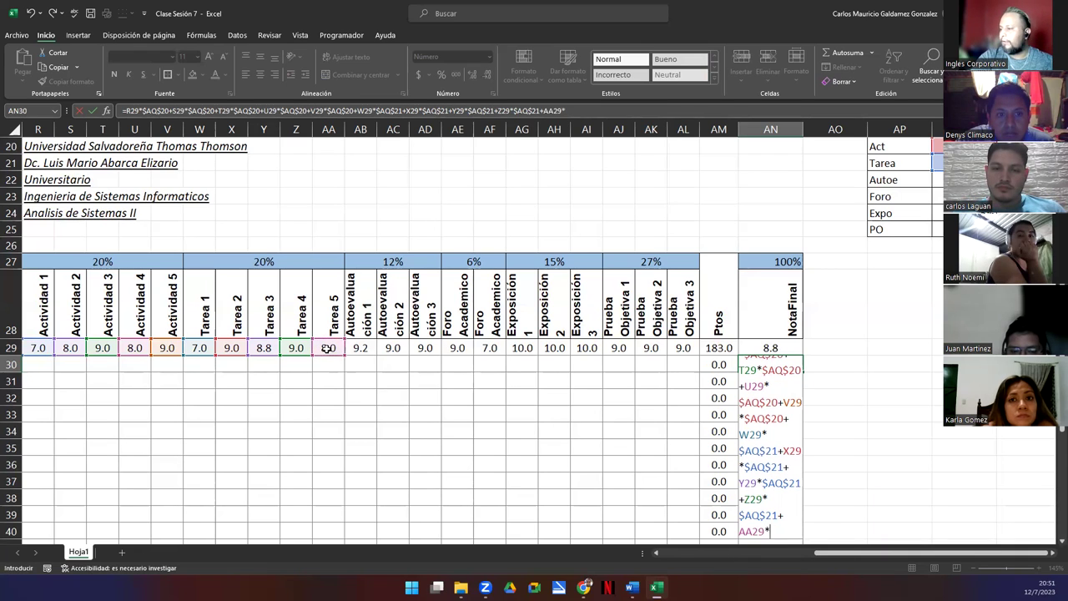
{"action": "left_click", "coordinate": [938, 167]}
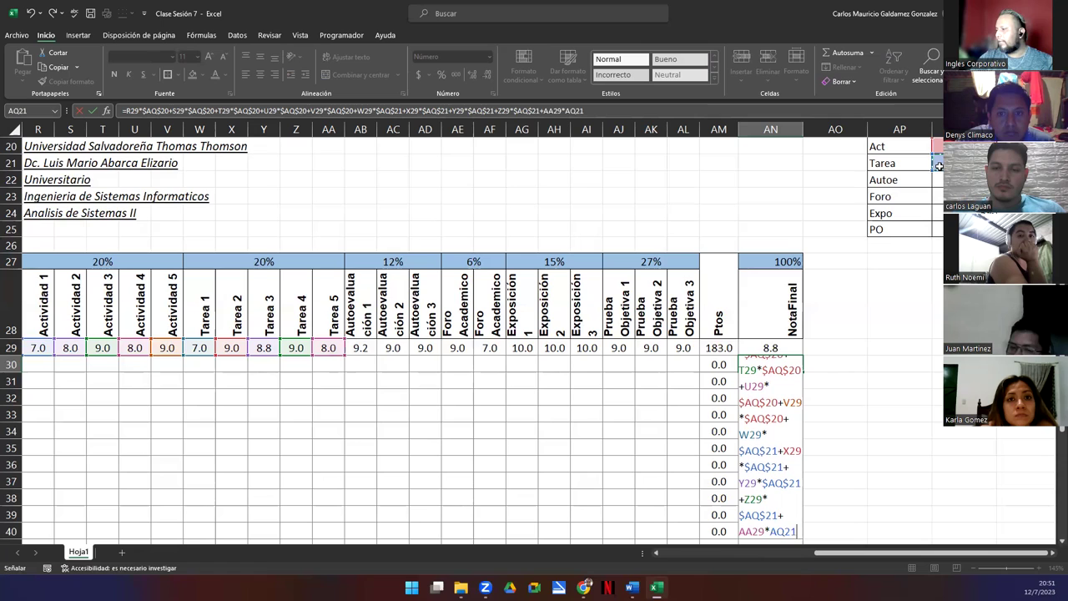
{"action": "key", "text": "F4"}
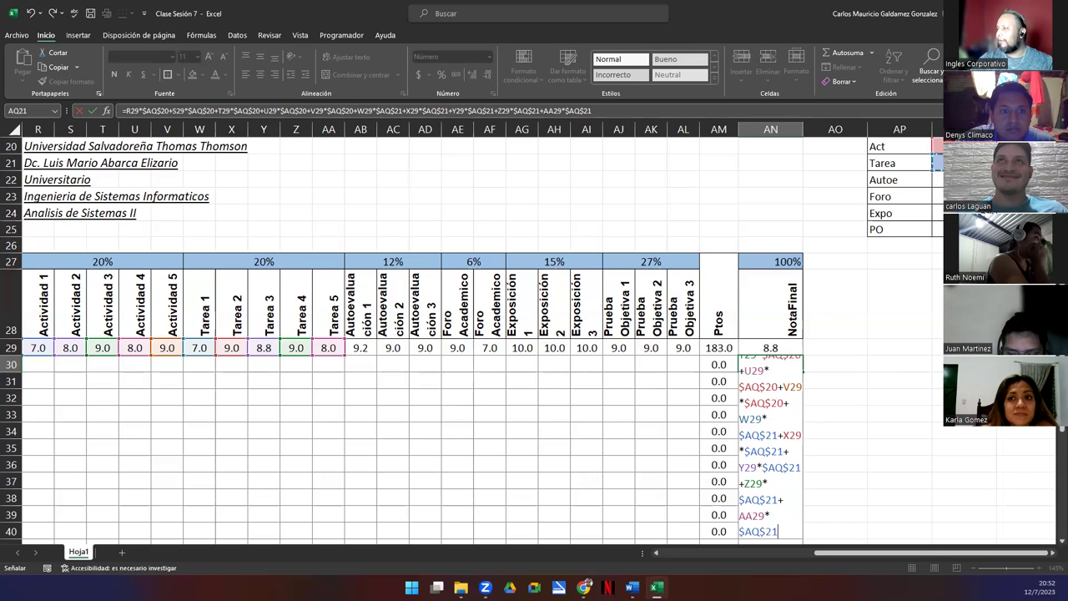
Add Autoevaluación scores AB29 and AC29, each multiplied by the absolute weight $AQ$22.
{"action": "type", "text": "+"}
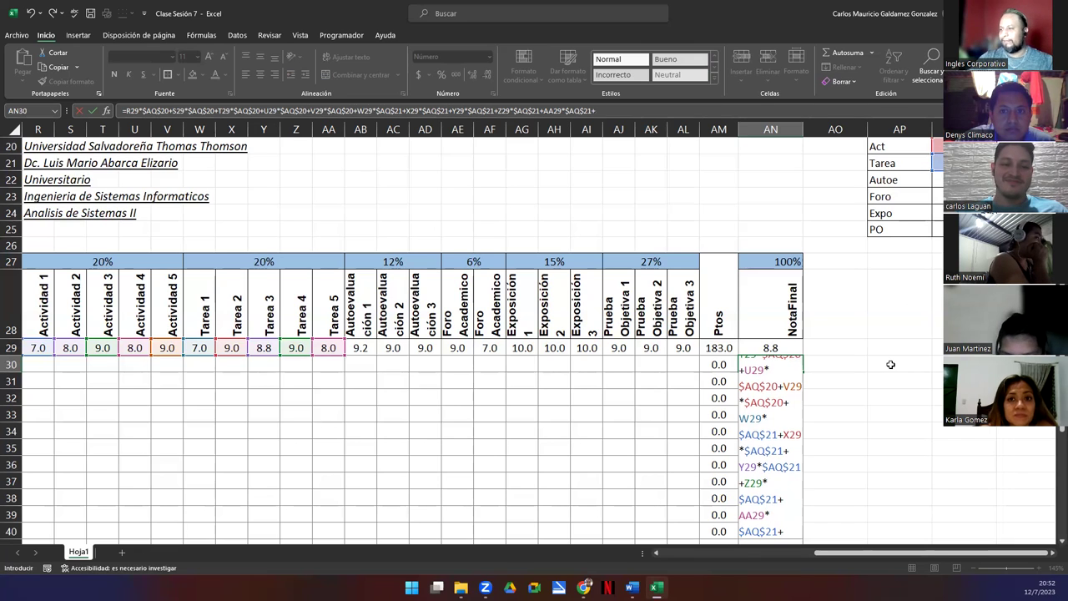
{"action": "left_click", "coordinate": [356, 347]}
{"action": "type", "text": "*"}
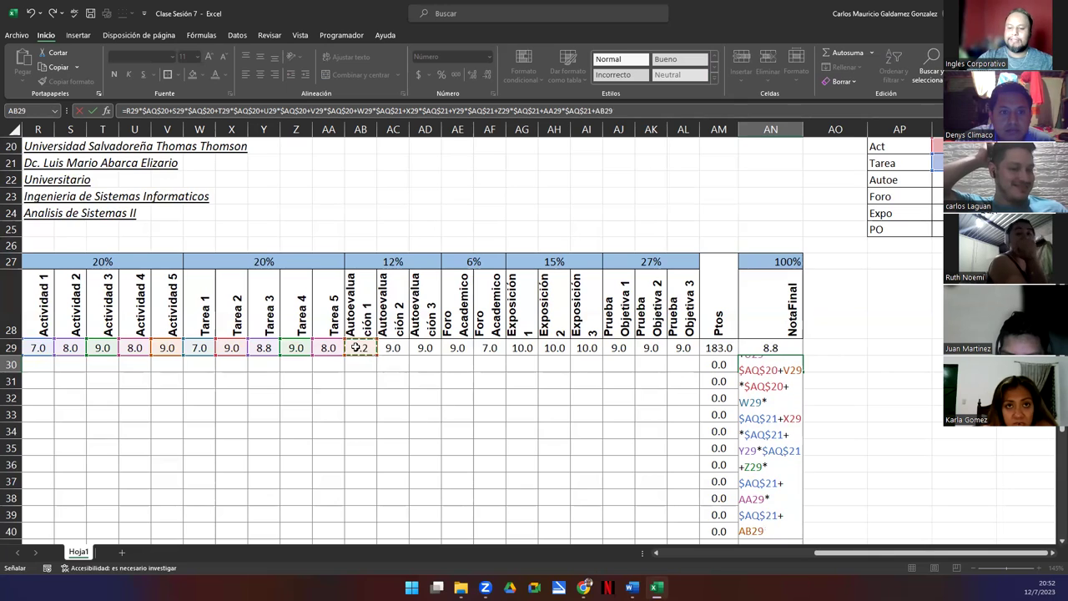
{"action": "left_click", "coordinate": [938, 179]}
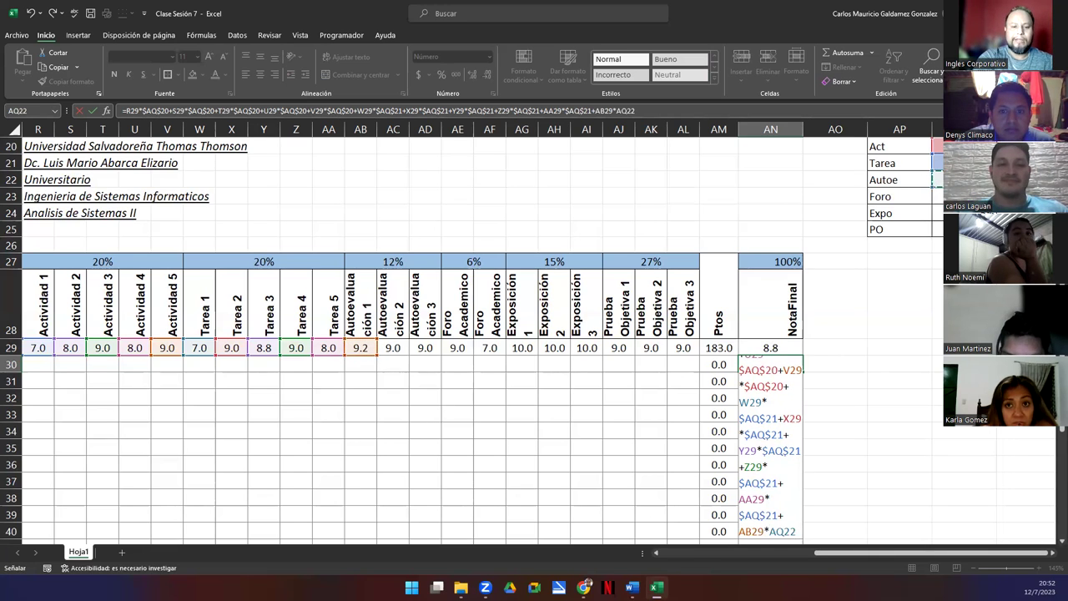
{"action": "key", "text": "F4"}
{"action": "type", "text": "+"}
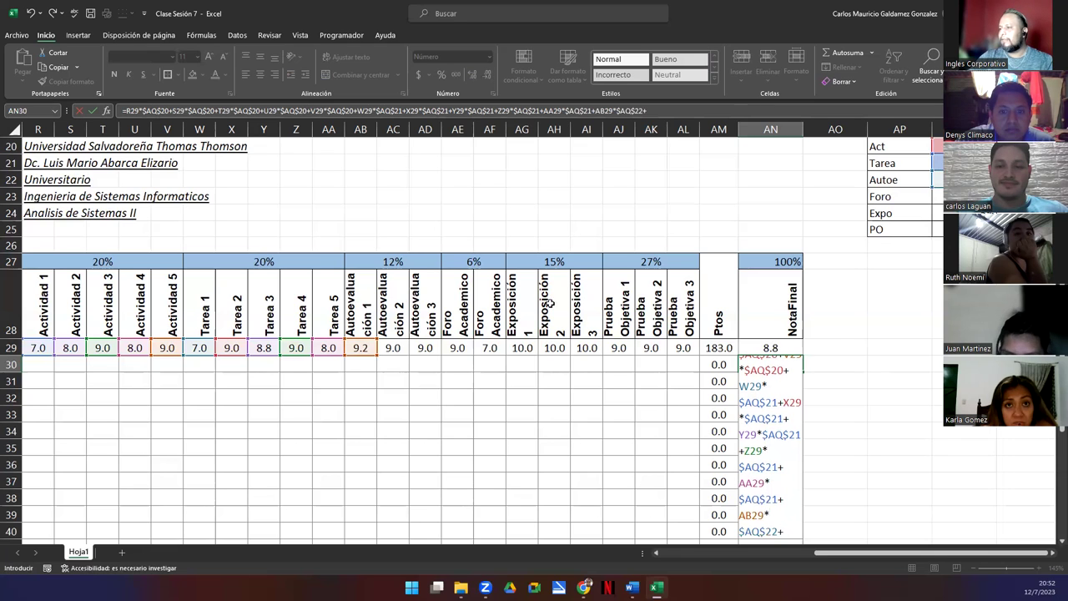
{"action": "left_click", "coordinate": [382, 351]}
{"action": "type", "text": "*"}
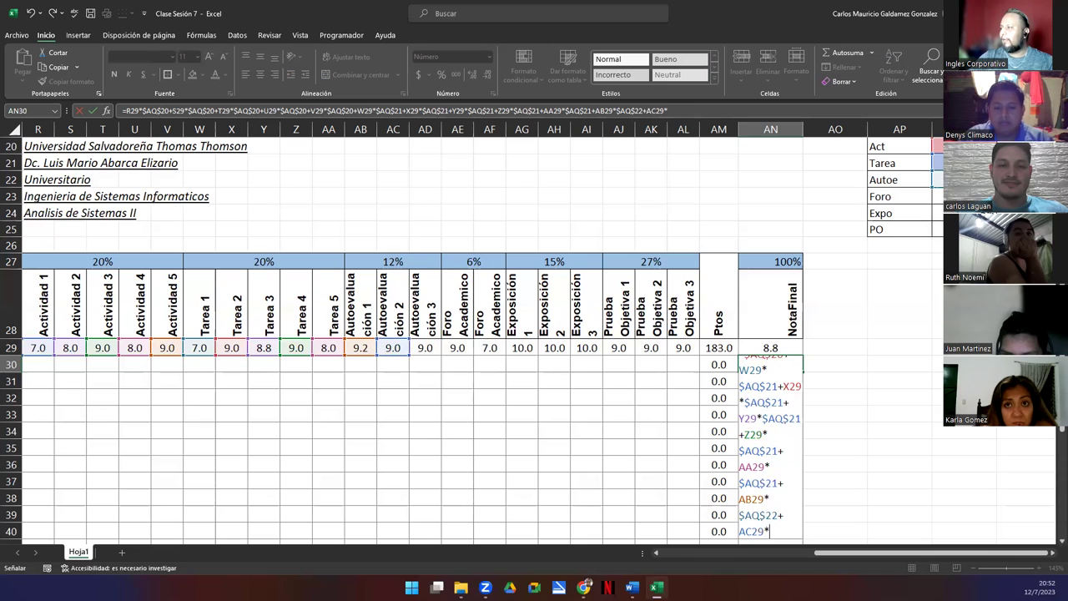
{"action": "left_click", "coordinate": [936, 180]}
{"action": "key", "text": "F4"}
Add the third Autoevaluación term AD29*$AQ$22, followed by a plus sign.
{"action": "type", "text": "+"}
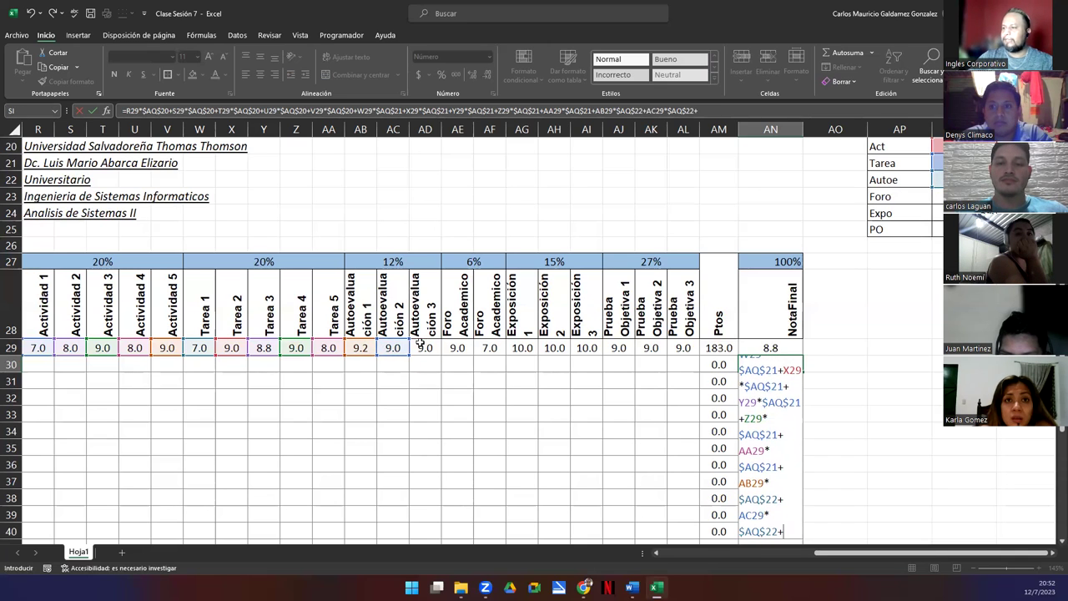
{"action": "left_click", "coordinate": [419, 347]}
{"action": "type", "text": "*"}
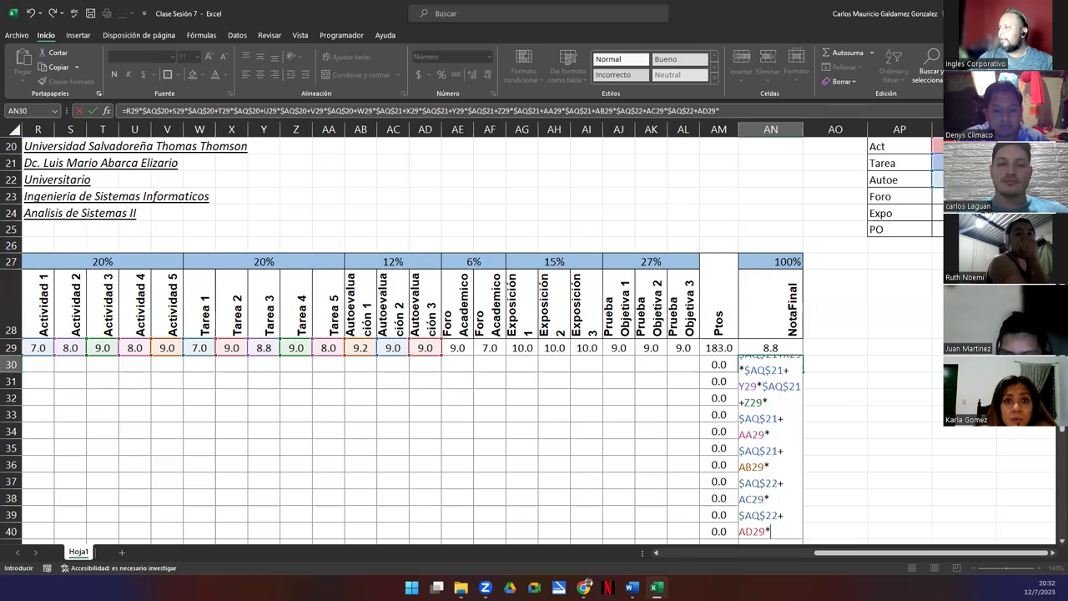
{"action": "left_click", "coordinate": [937, 179]}
{"action": "key", "text": "F4"}
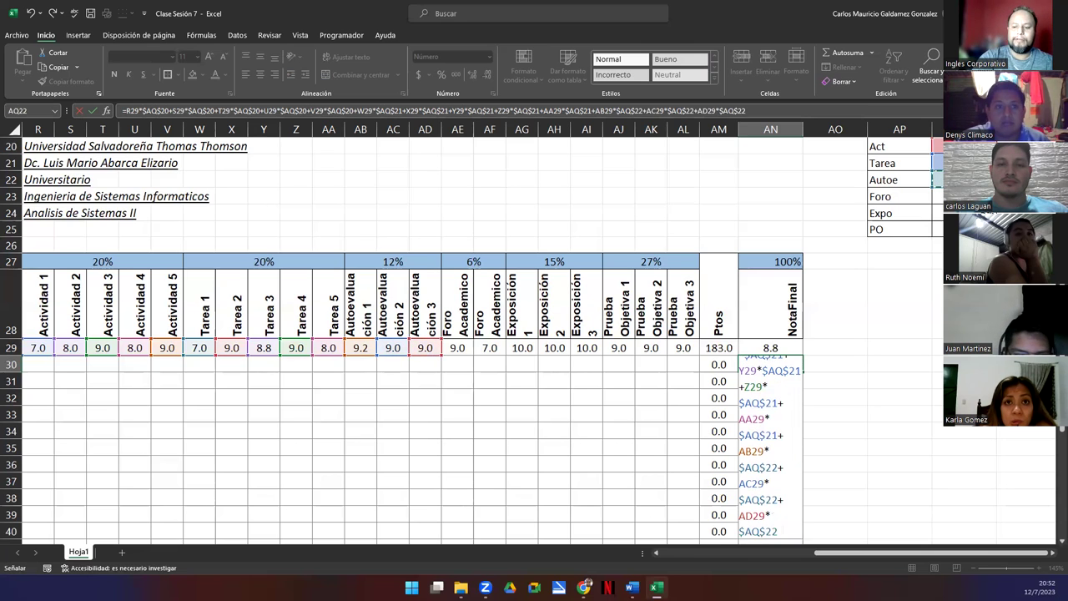
{"action": "type", "text": "+"}
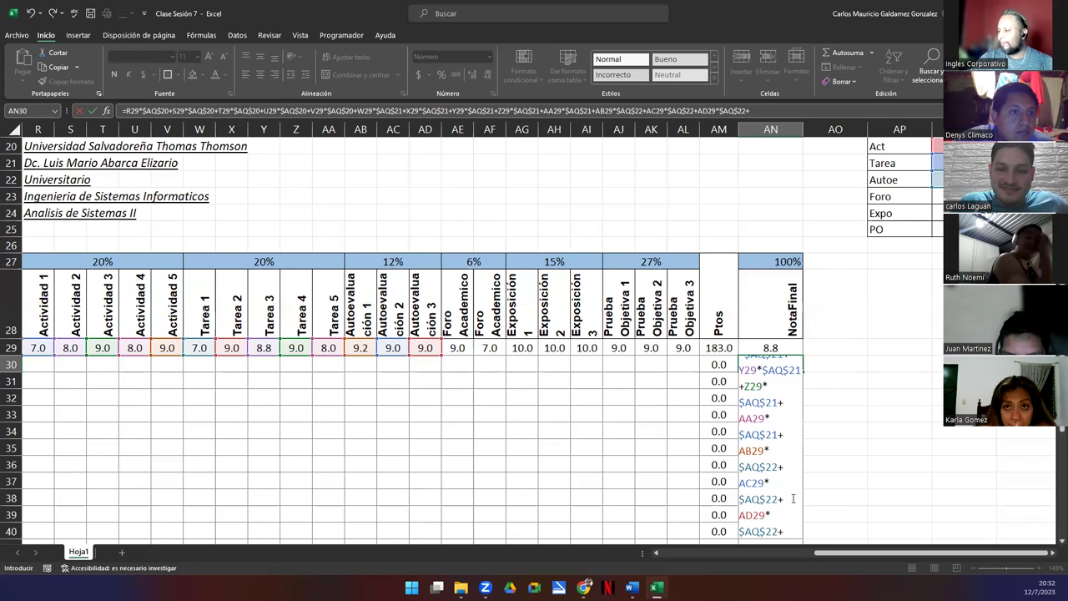
Add the Foro terms AE29*$AQ$23 and AF29*$AQ$23 to the AN30 formula.
{"action": "scroll", "coordinate": [1027, 519], "scroll_direction": "down", "scroll_amount": 1}
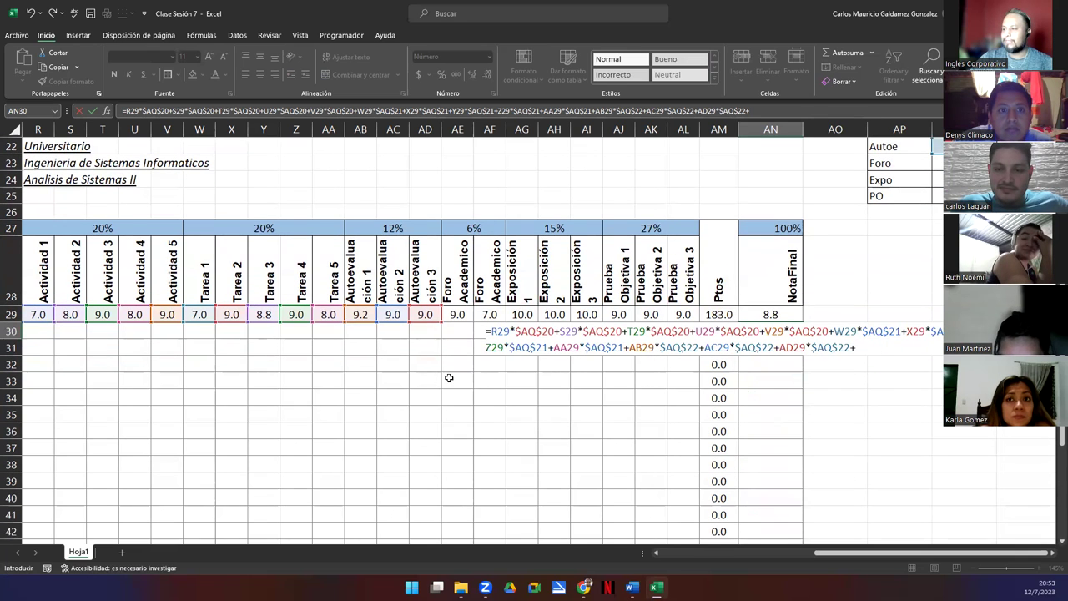
{"action": "left_click", "coordinate": [454, 315]}
{"action": "type", "text": "*"}
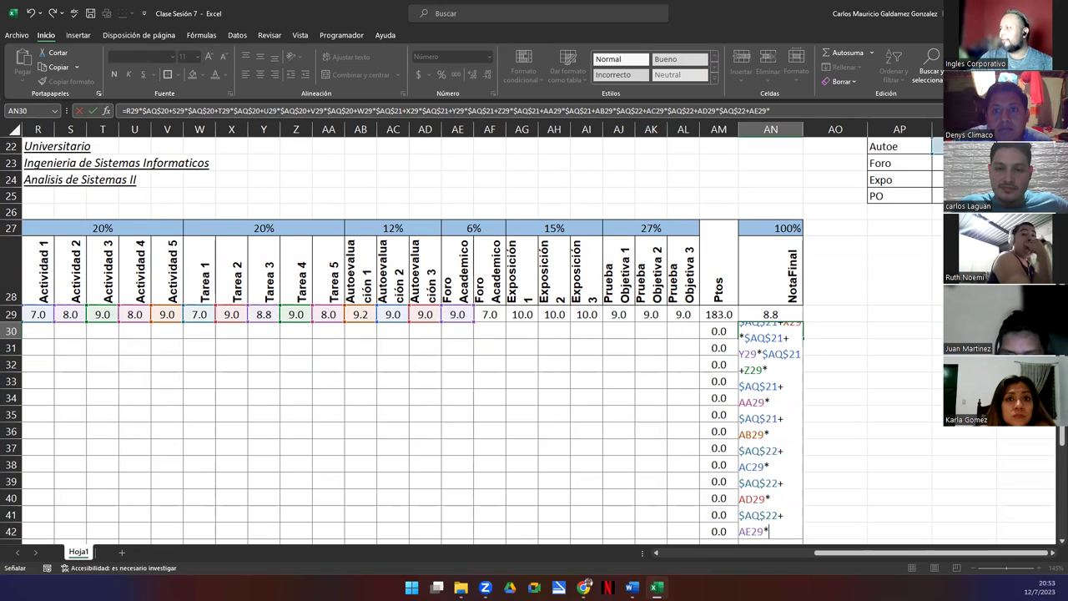
{"action": "left_click", "coordinate": [938, 162]}
{"action": "key", "text": "F4"}
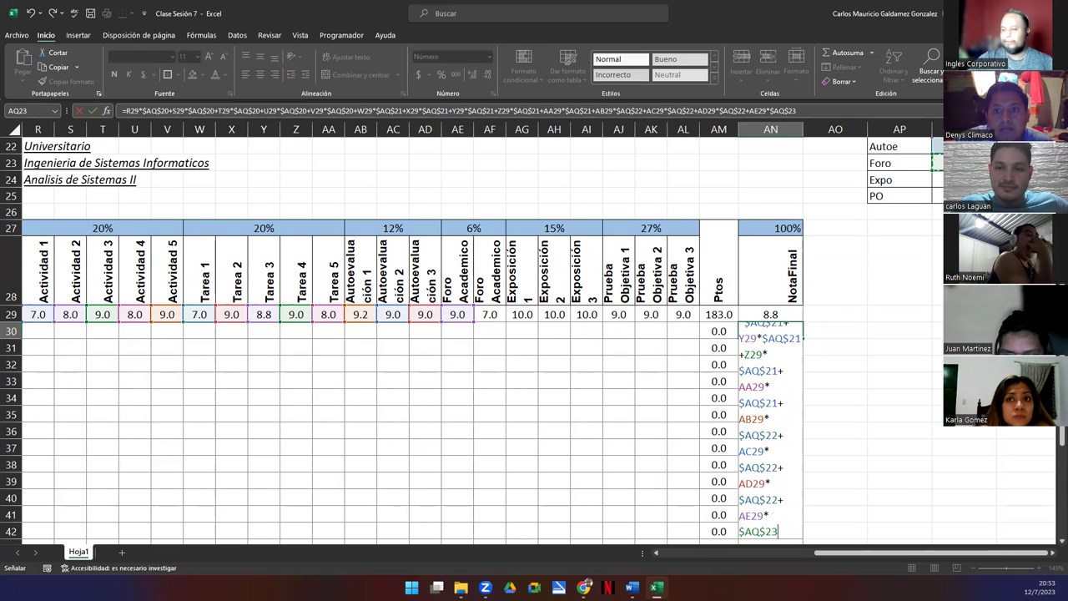
{"action": "type", "text": "+"}
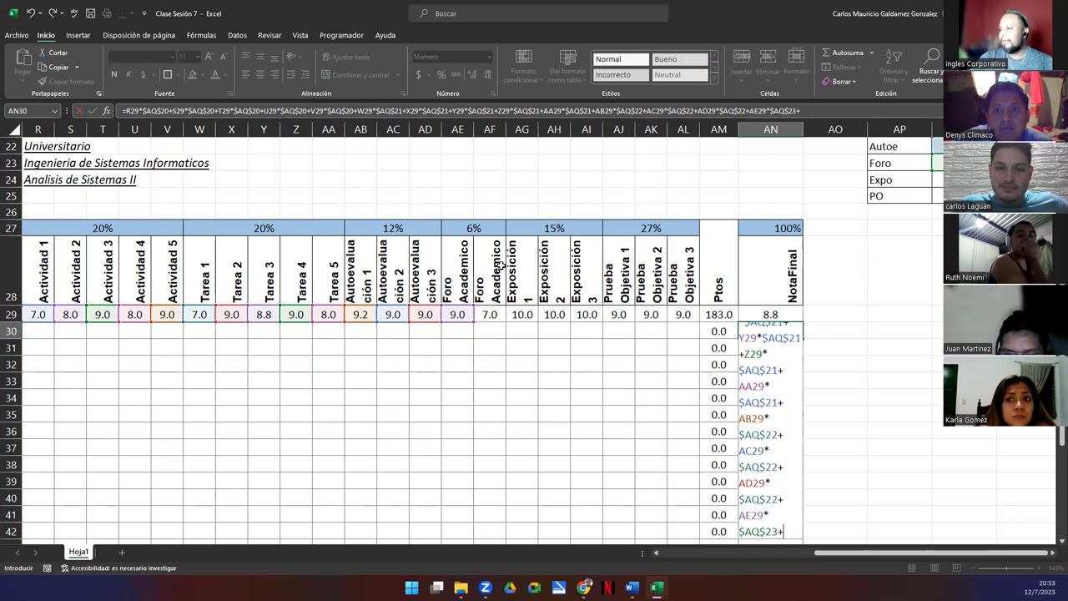
{"action": "left_click", "coordinate": [490, 314]}
{"action": "type", "text": "*"}
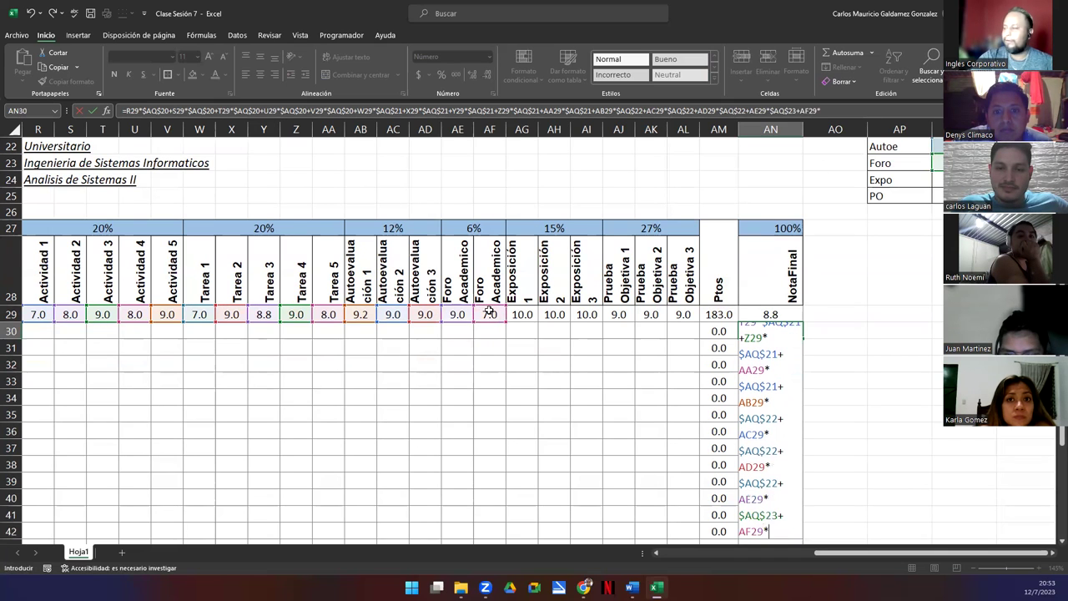
{"action": "left_click", "coordinate": [939, 163]}
{"action": "key", "text": "F4"}
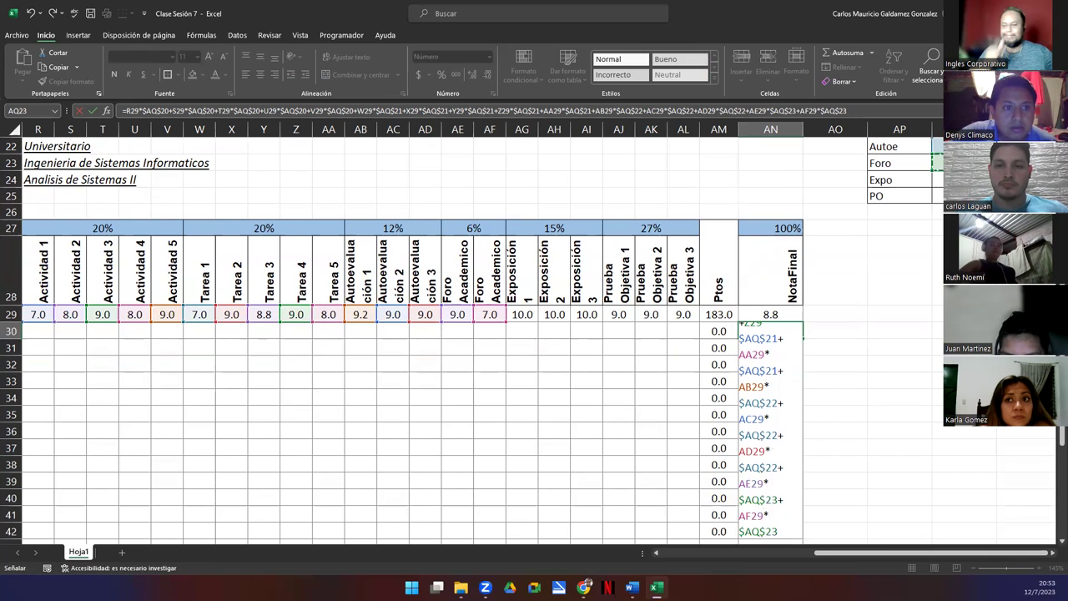
Add Exposición scores AG29, AH29 and AI29, each multiplied by the absolute weight $AQ$24.
{"action": "type", "text": "+"}
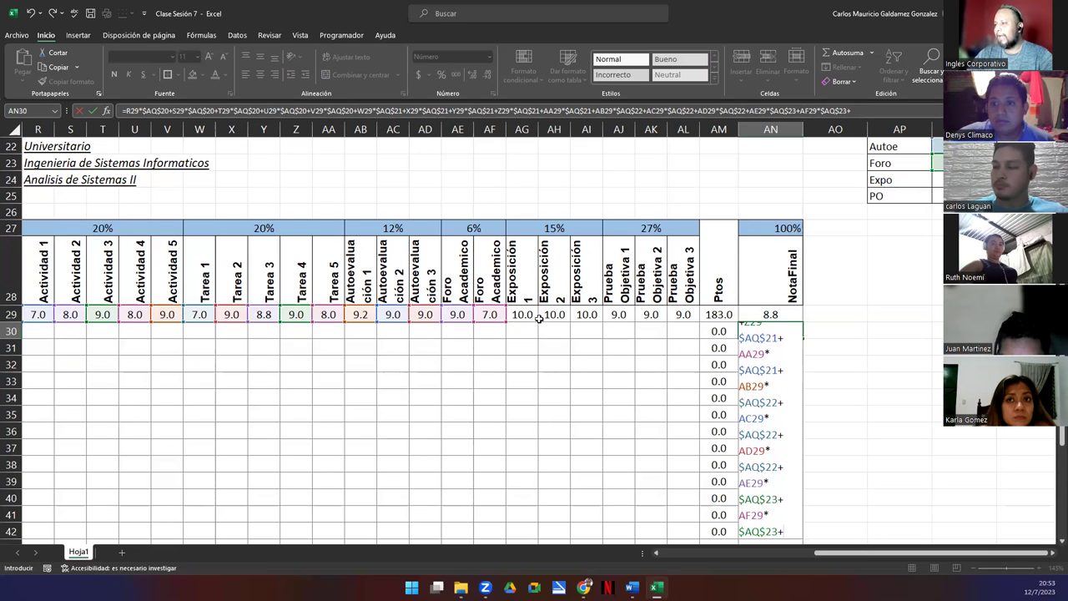
{"action": "left_click", "coordinate": [518, 316]}
{"action": "type", "text": "*"}
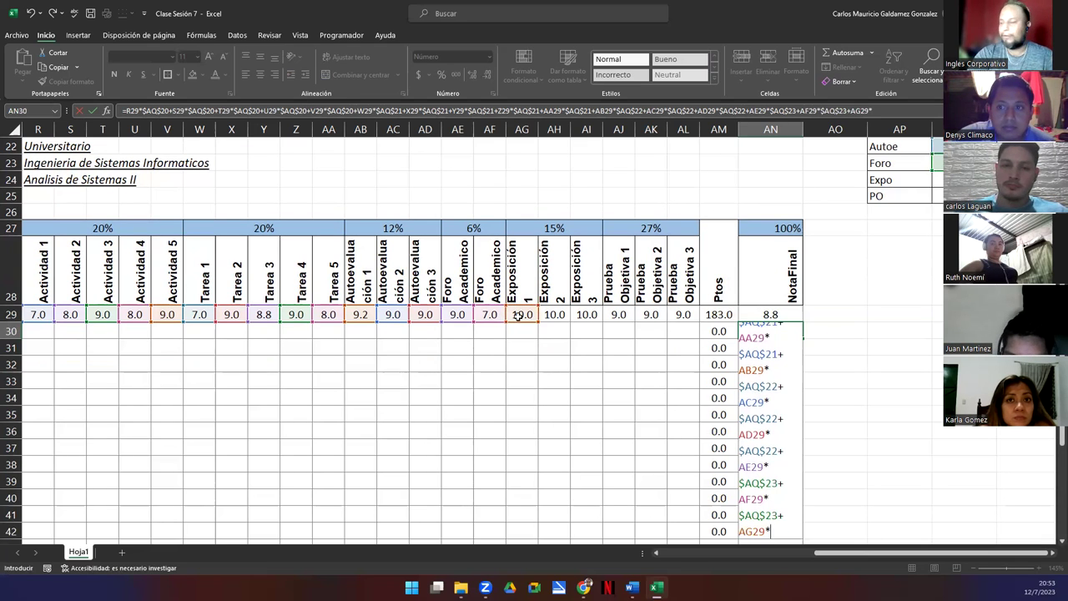
{"action": "left_click", "coordinate": [938, 180]}
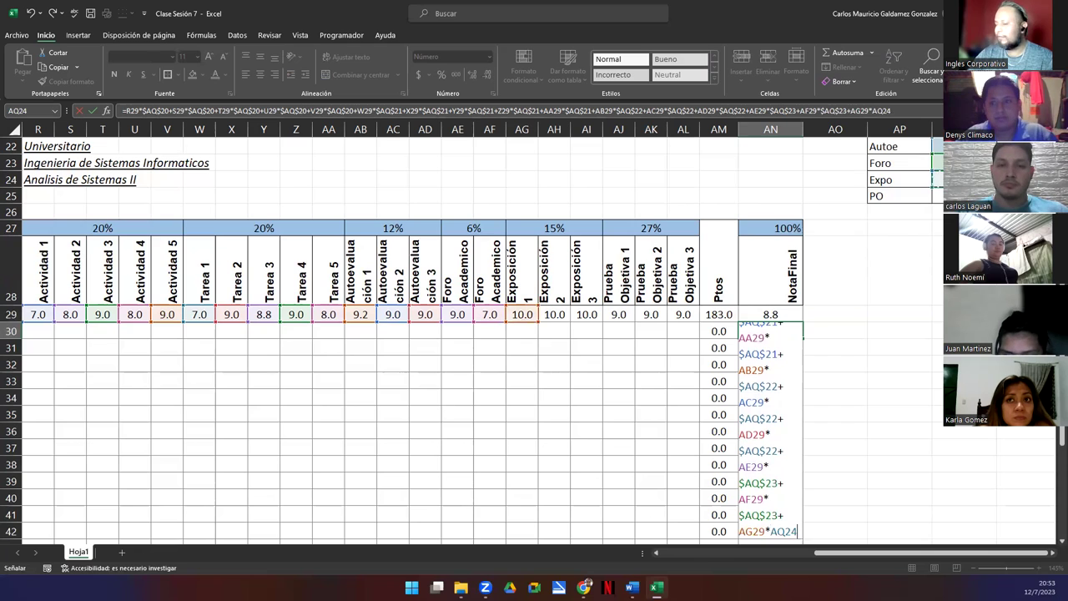
{"action": "key", "text": "F4"}
{"action": "type", "text": "+"}
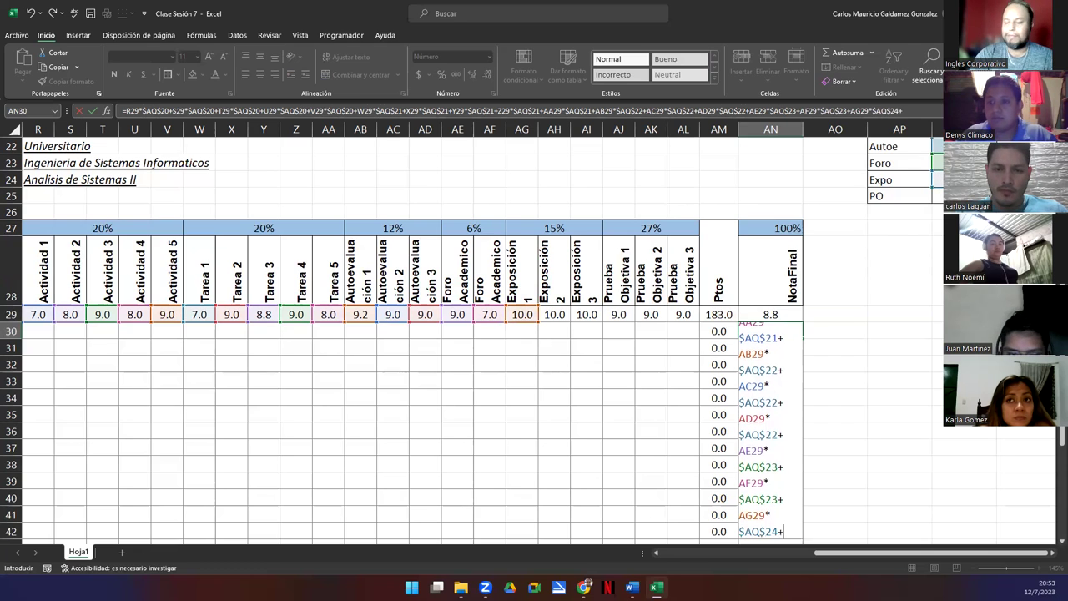
{"action": "left_click", "coordinate": [558, 315]}
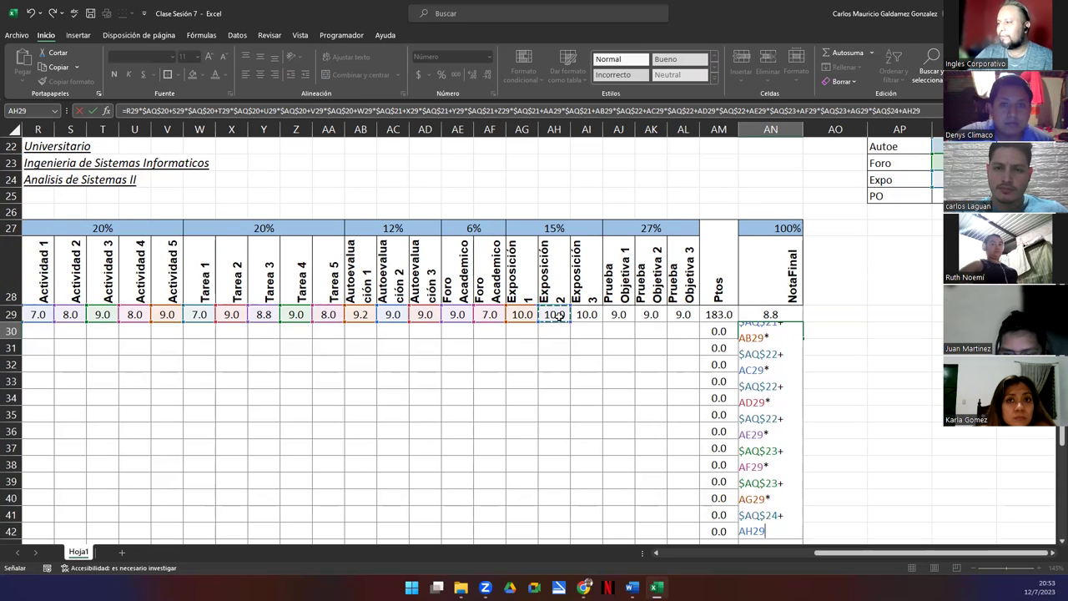
{"action": "type", "text": "*"}
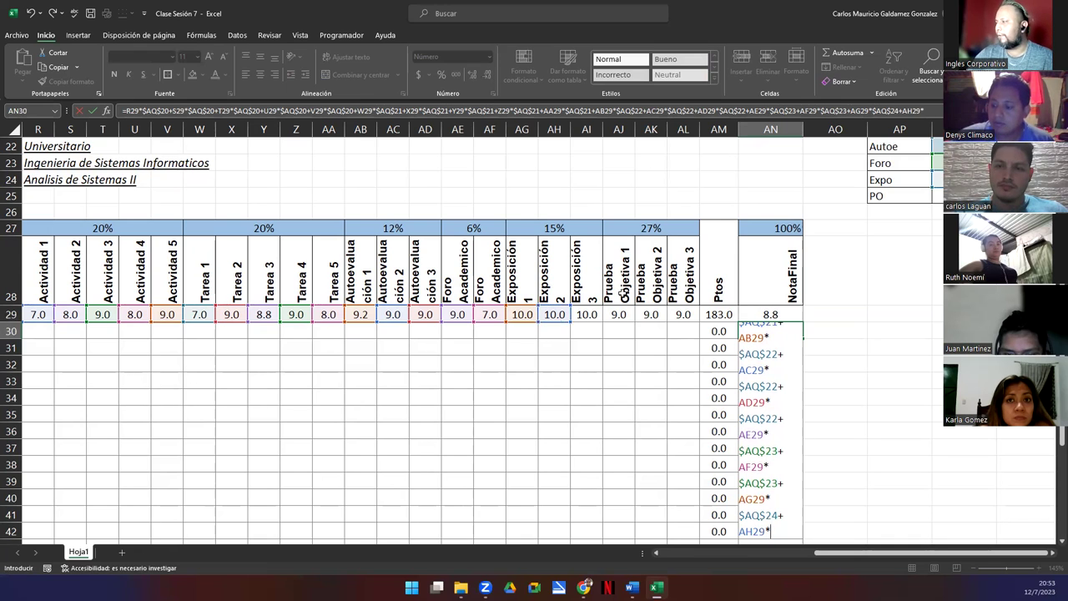
{"action": "left_click", "coordinate": [938, 180]}
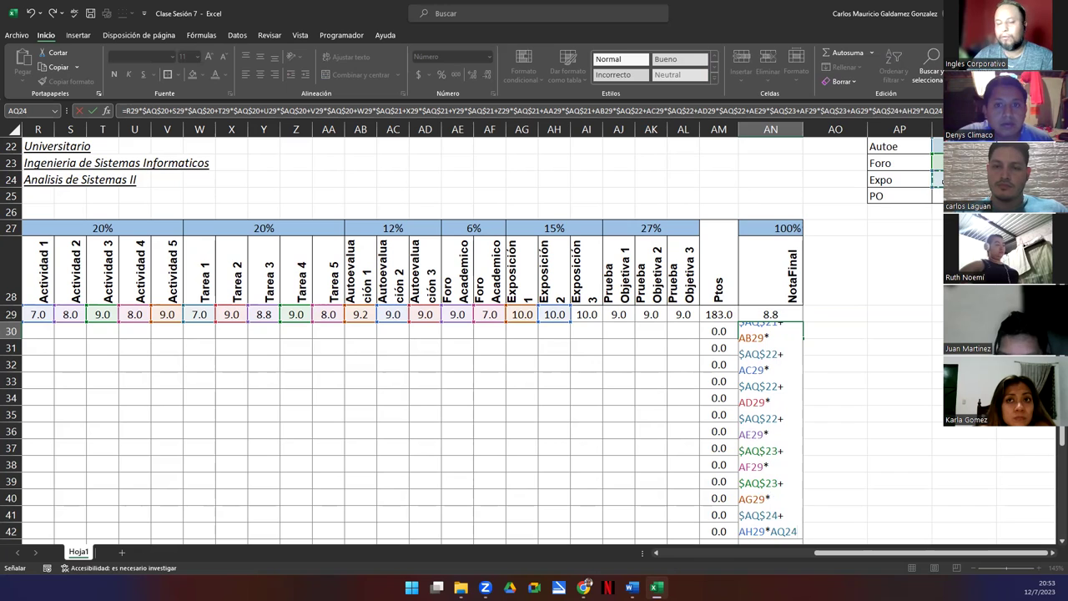
{"action": "key", "text": "F4"}
{"action": "type", "text": "+"}
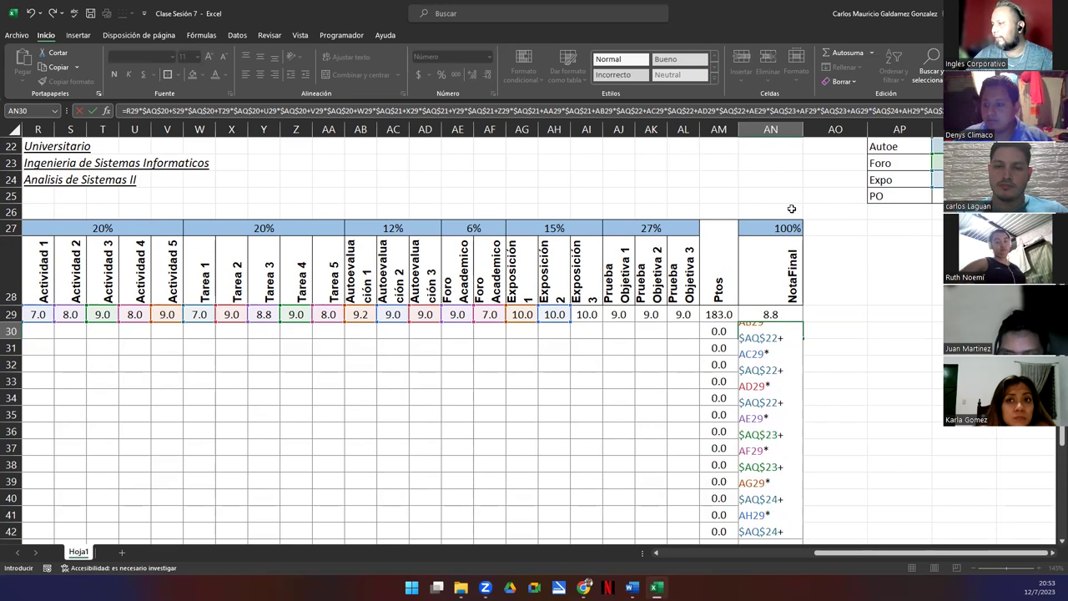
{"action": "left_click", "coordinate": [582, 315]}
{"action": "type", "text": "*Aq24"}
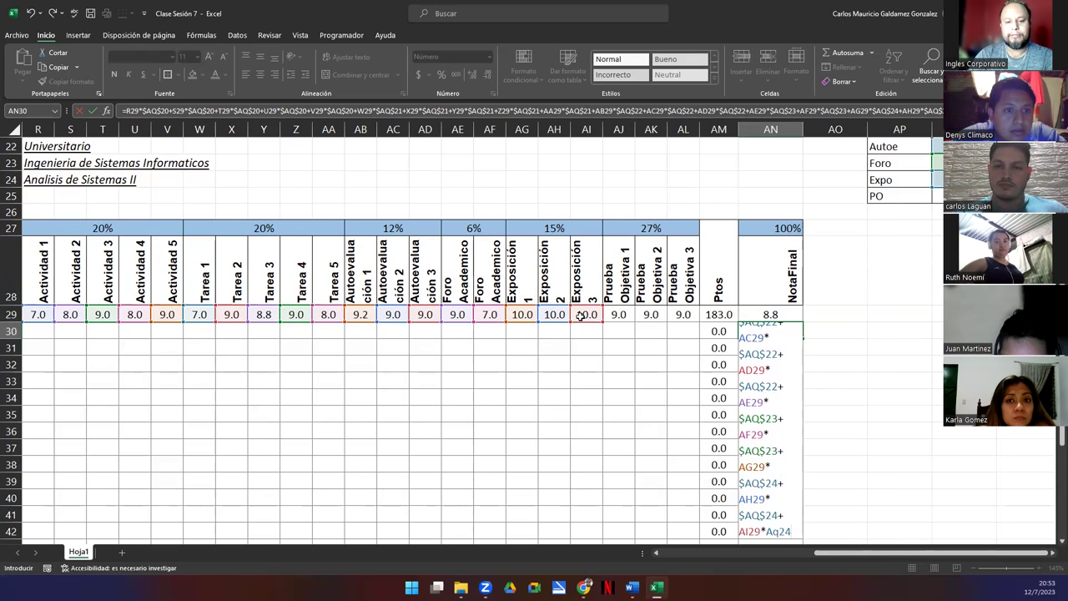
{"action": "key", "text": "F4"}
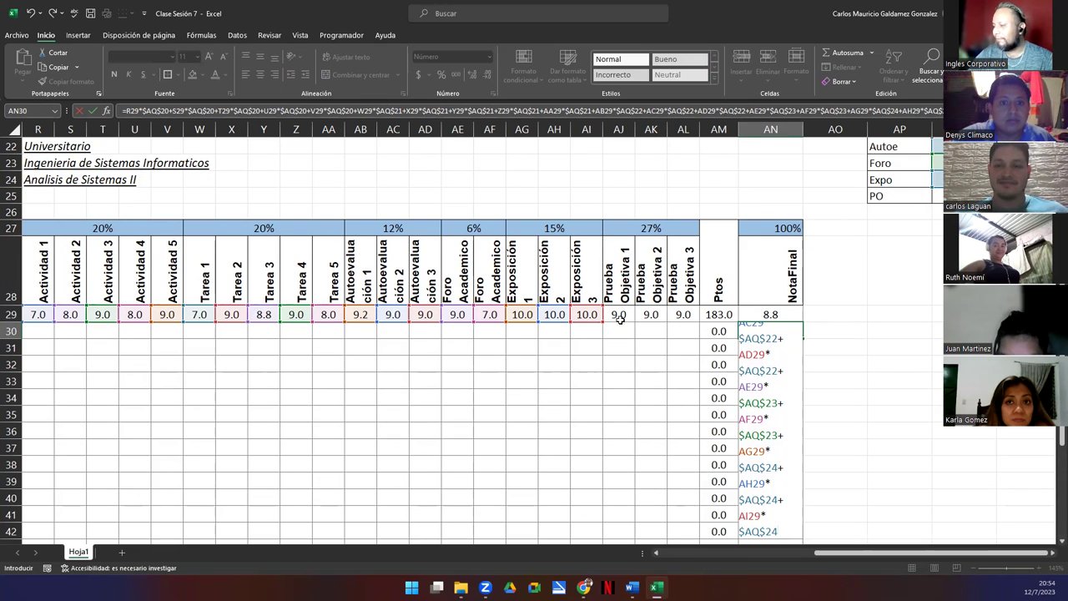
Add Prueba Objetiva terms AJ29*$AQ$25 and AK29*$AQ$25 to the AN30 formula.
{"action": "type", "text": "+"}
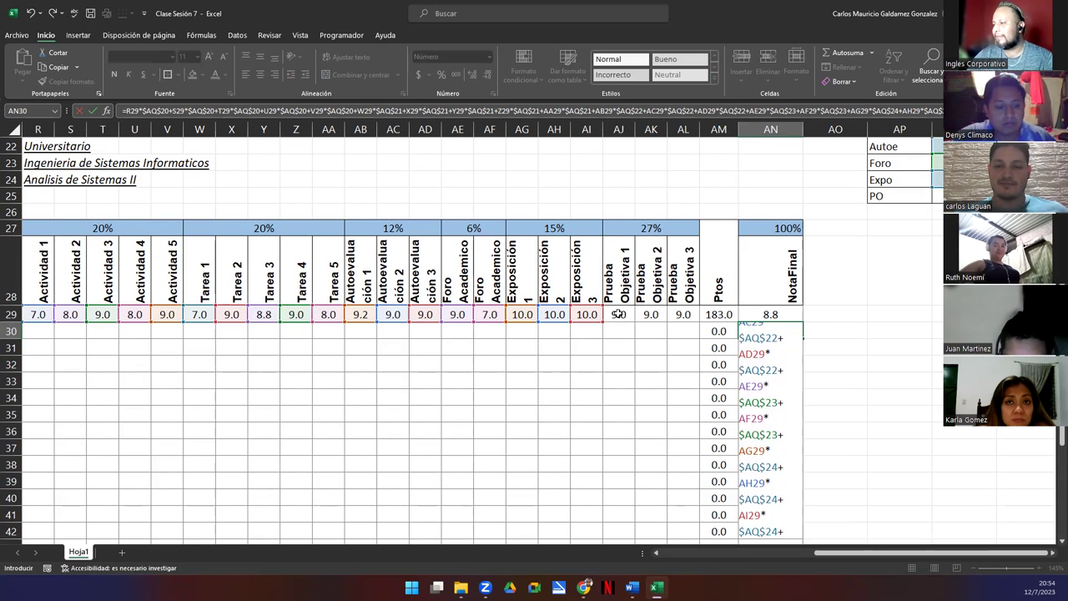
{"action": "left_click", "coordinate": [618, 314]}
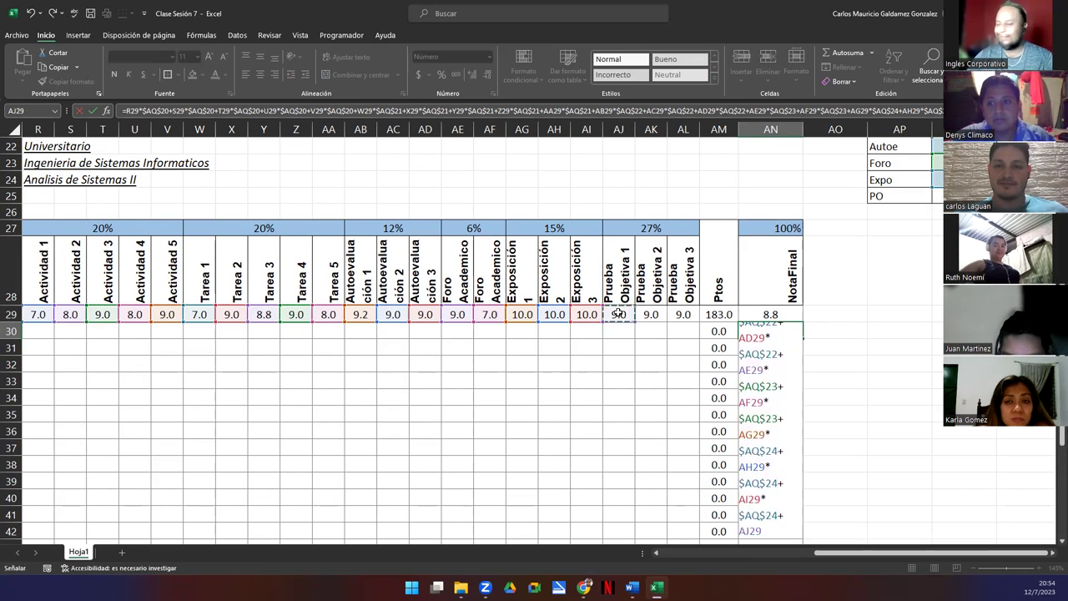
{"action": "type", "text": "*"}
{"action": "left_click", "coordinate": [939, 196]}
{"action": "key", "text": "F4"}
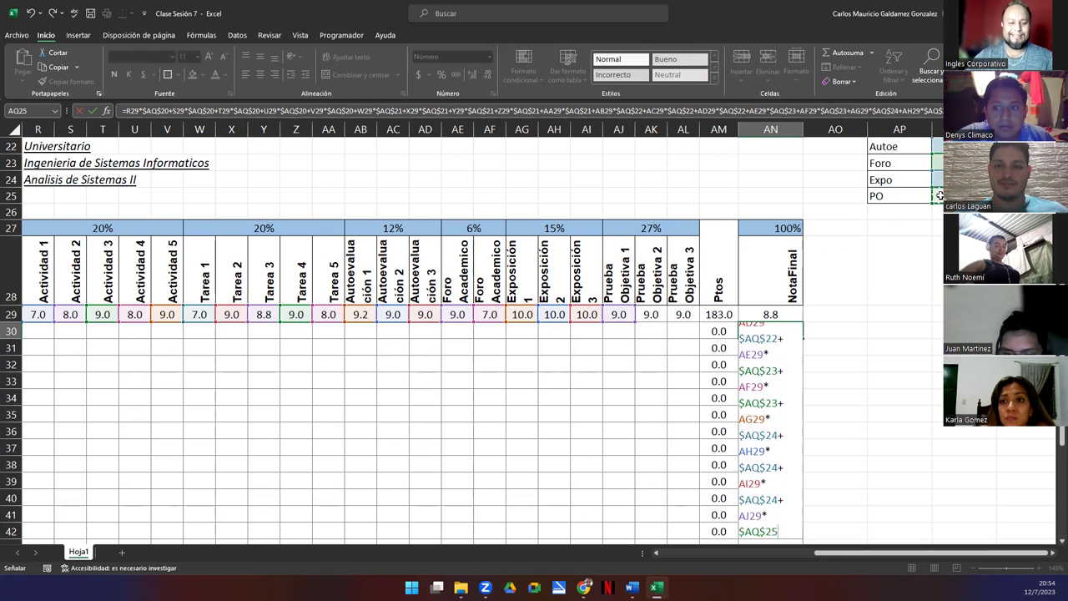
{"action": "type", "text": "+"}
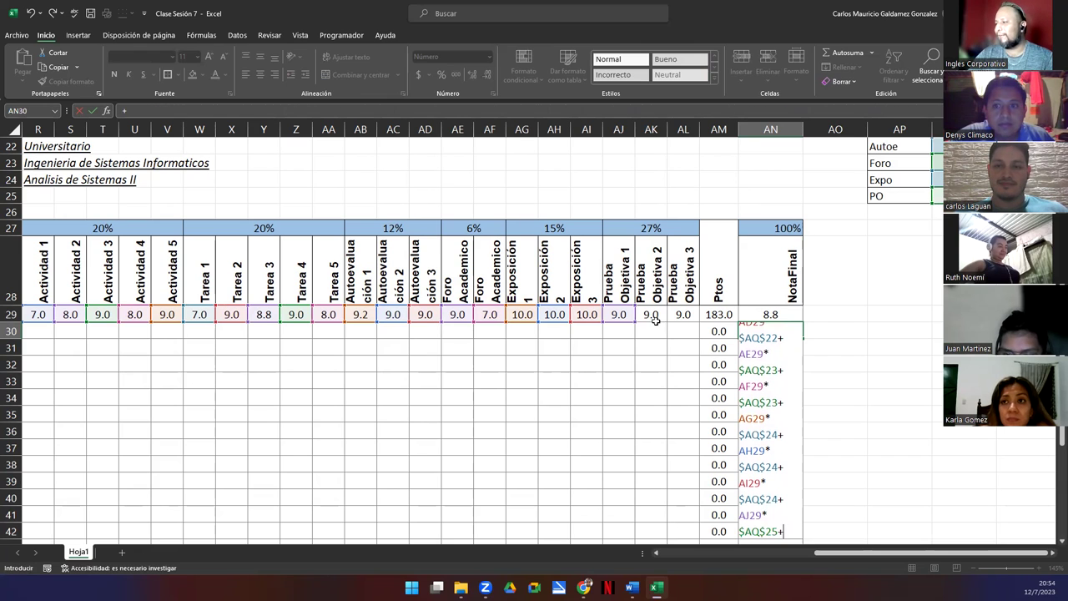
{"action": "left_click", "coordinate": [650, 314]}
{"action": "type", "text": "*"}
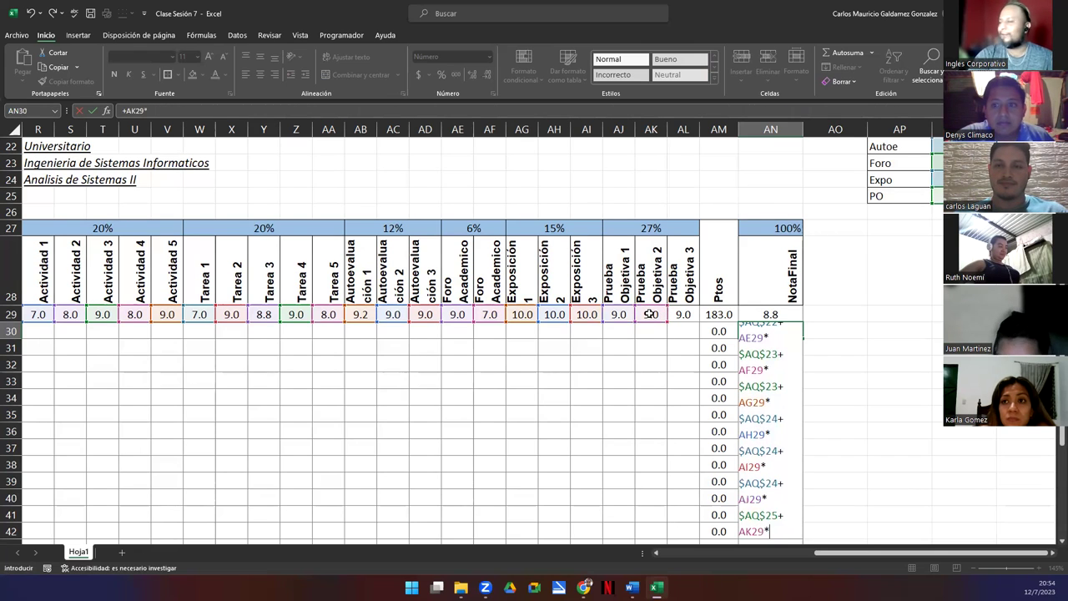
{"action": "left_click", "coordinate": [938, 196]}
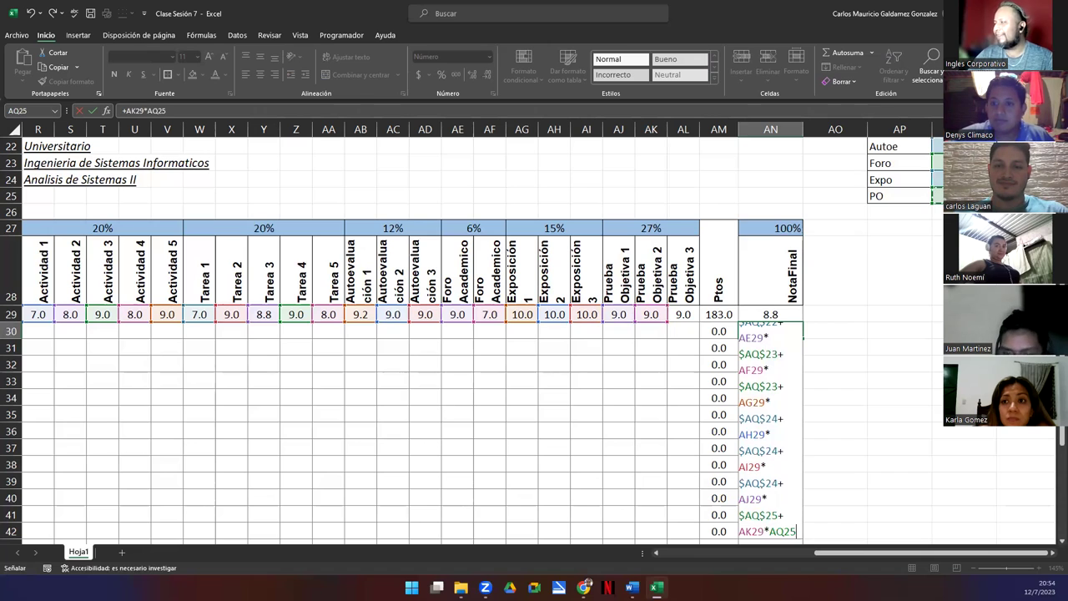
{"action": "key", "text": "F4"}
Add the last exam term AL29*$AQ$25, pointing to the weight with the arrow keys.
{"action": "type", "text": "+"}
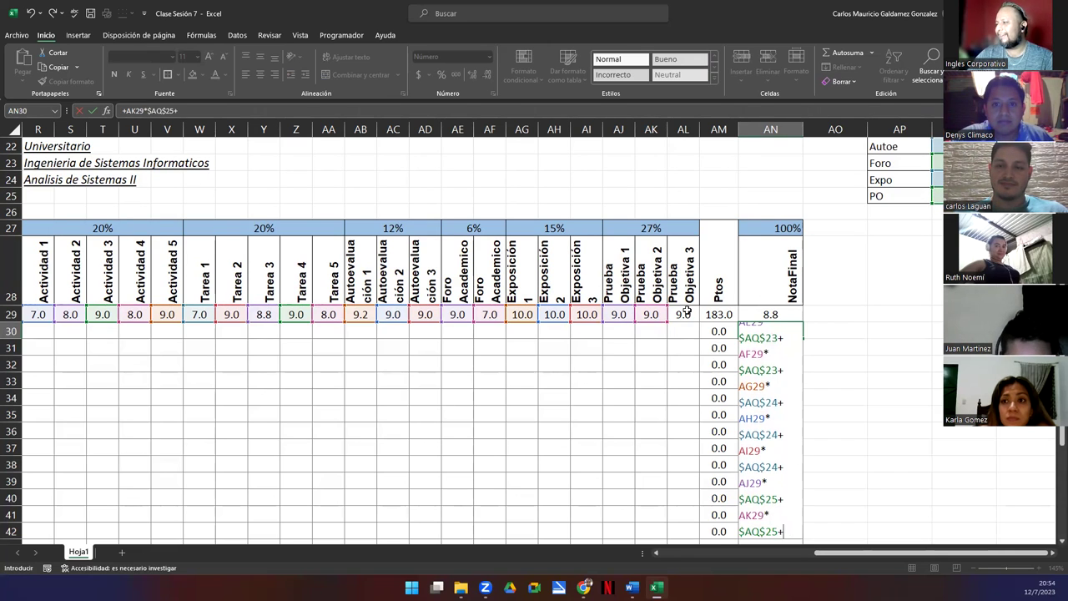
{"action": "left_click", "coordinate": [685, 315]}
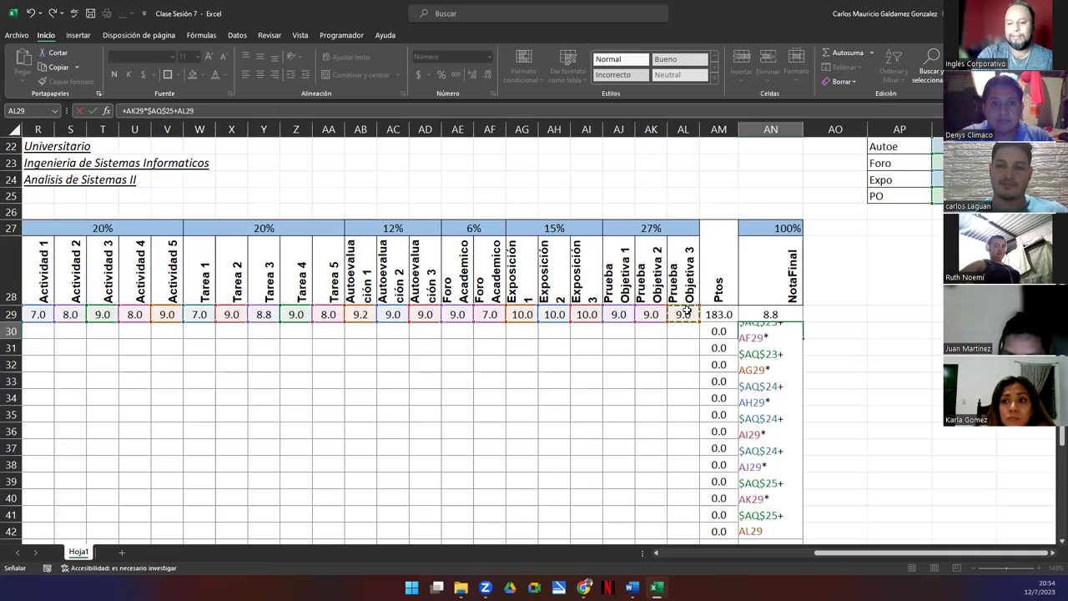
{"action": "type", "text": "*"}
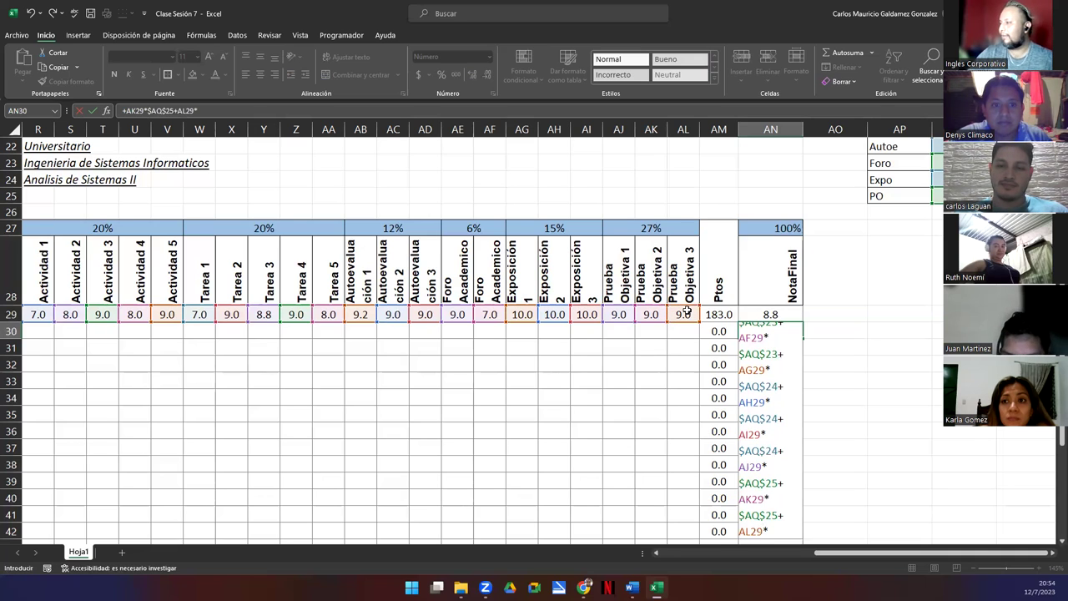
{"action": "key", "text": "Right"}
{"action": "key", "text": "Right"}
{"action": "key", "text": "Right"}
{"action": "key", "text": "Up"}
{"action": "key", "text": "Up"}
{"action": "key", "text": "Up"}
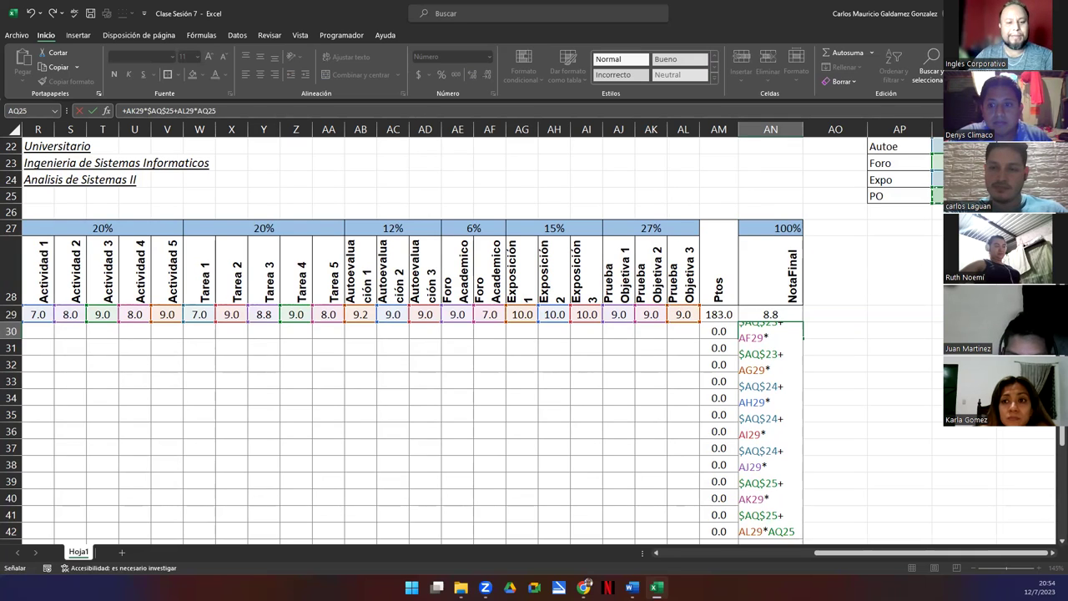
{"action": "key", "text": "F4"}
Commit the AN30 formula, recheck it, recommit AN29 and copy its formula into AN30.
{"action": "key", "text": "Return"}
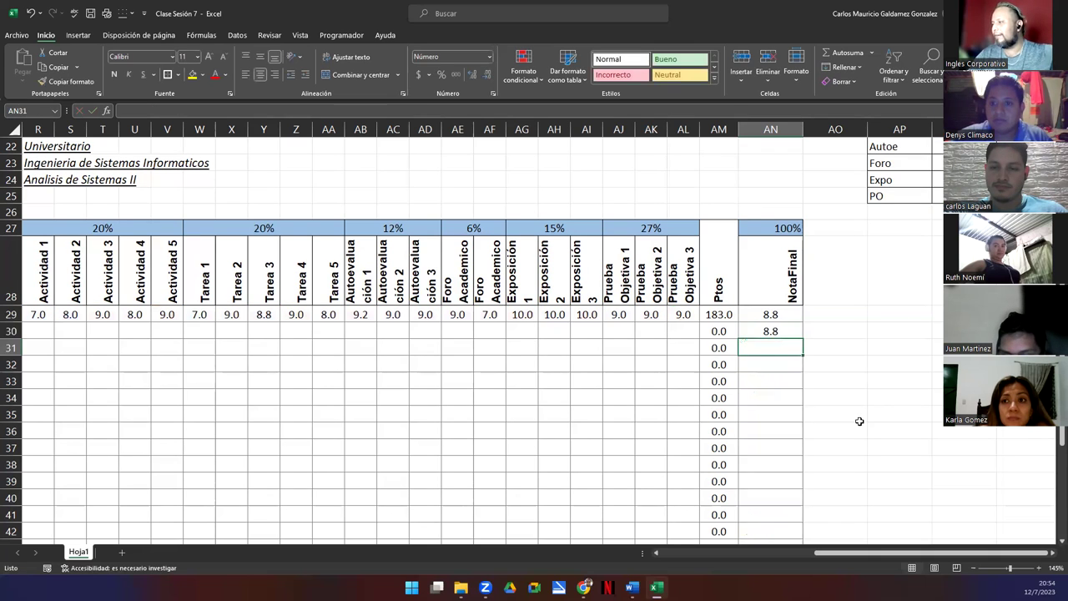
{"action": "left_click", "coordinate": [775, 330]}
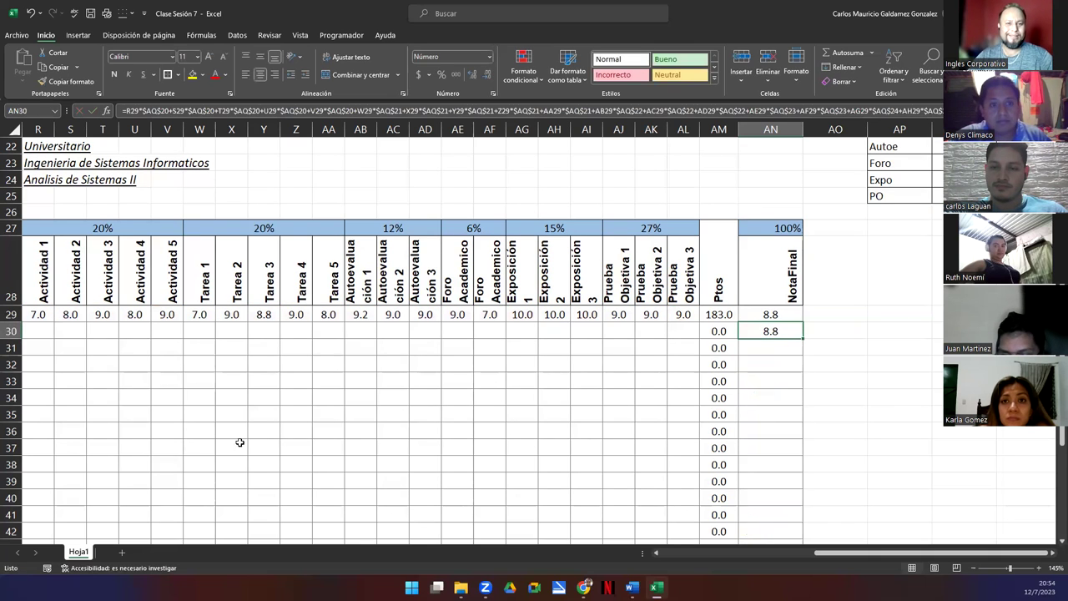
{"action": "key", "text": "F2"}
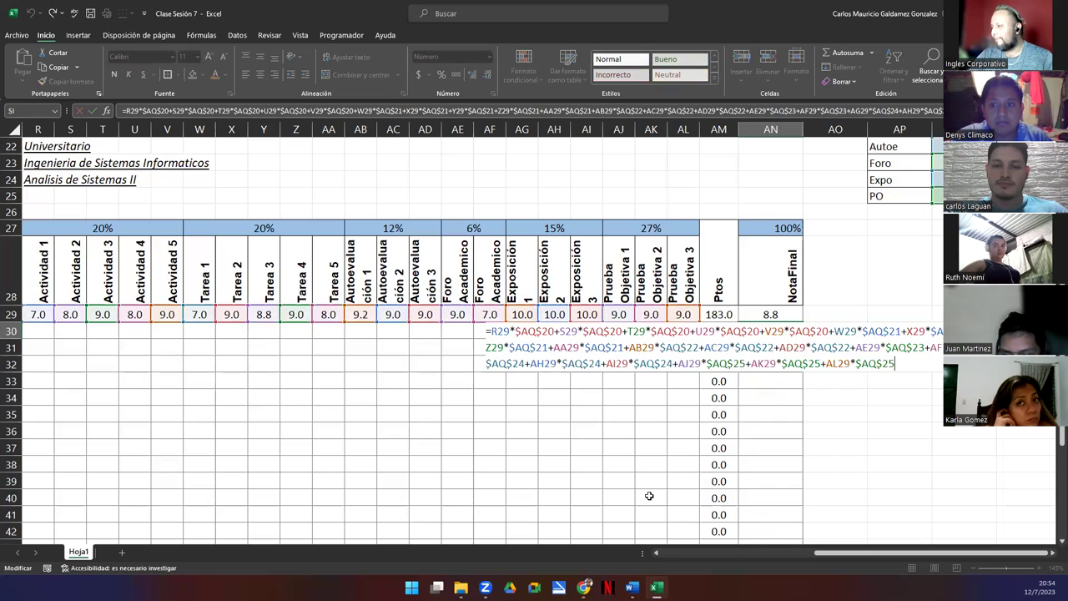
{"action": "key", "text": "Escape"}
{"action": "key", "text": "Up"}
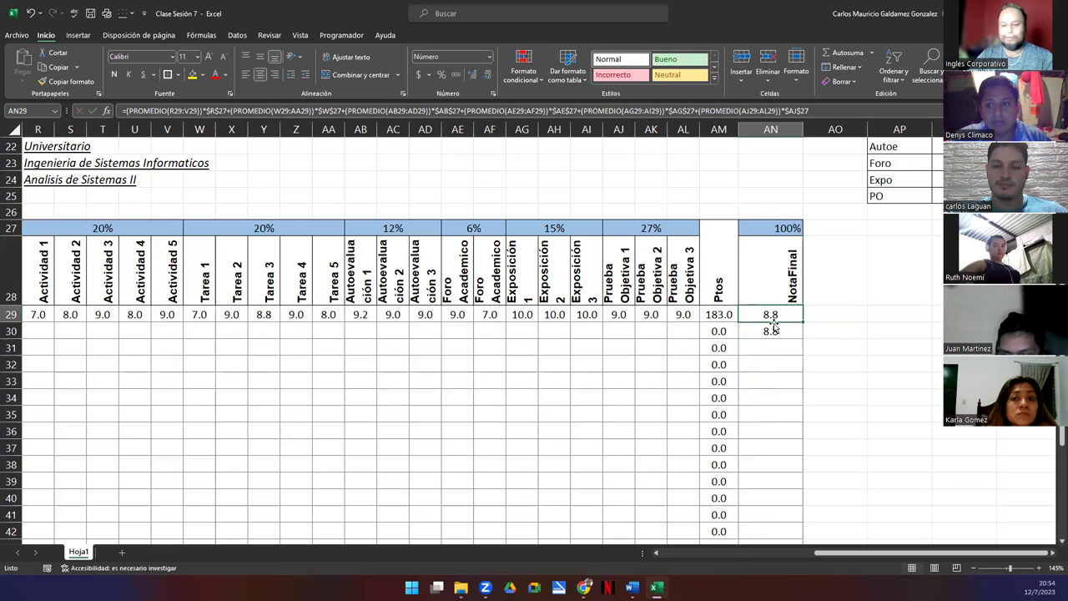
{"action": "key", "text": "F2"}
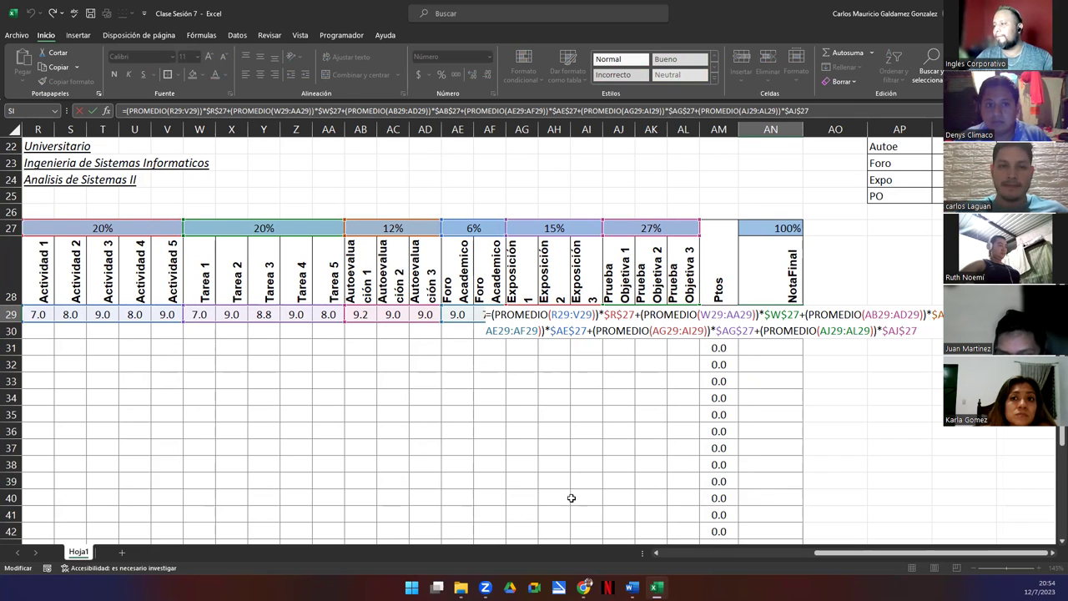
{"action": "key", "text": "ctrl+Return"}
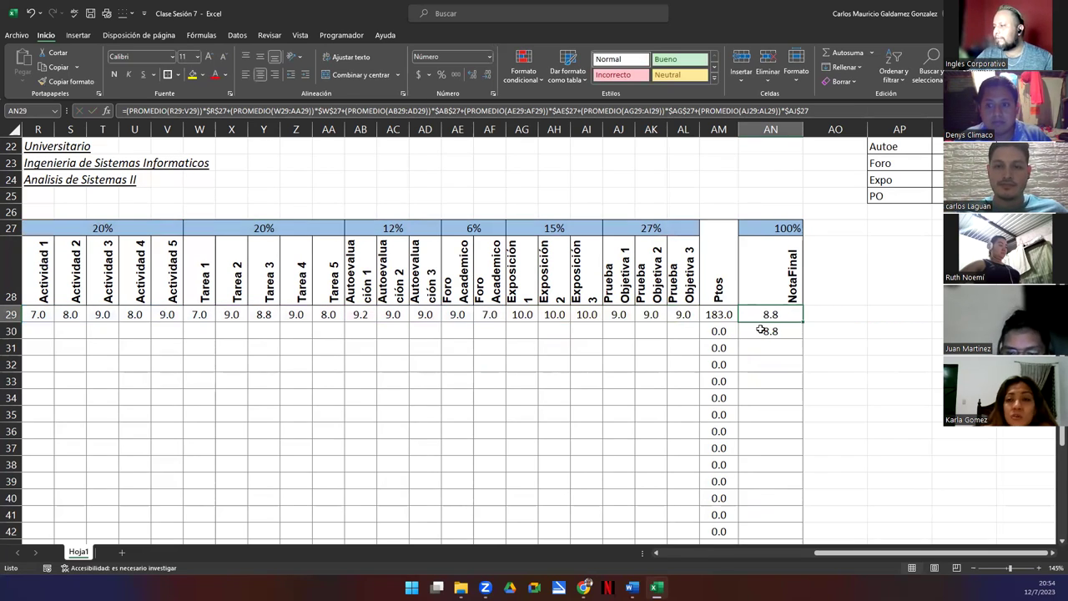
{"action": "left_click_drag", "start_coordinate": [802, 322], "coordinate": [772, 332]}
Set the final grades back to showing one decimal place.
{"action": "left_click", "coordinate": [472, 75]}
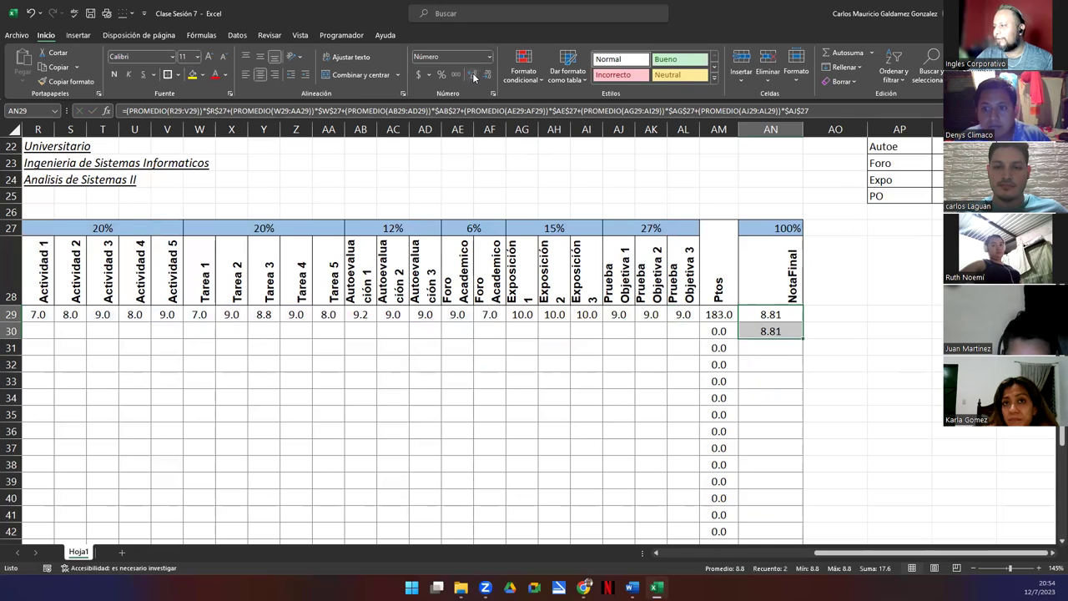
{"action": "left_click", "coordinate": [473, 75]}
{"action": "left_click", "coordinate": [472, 75]}
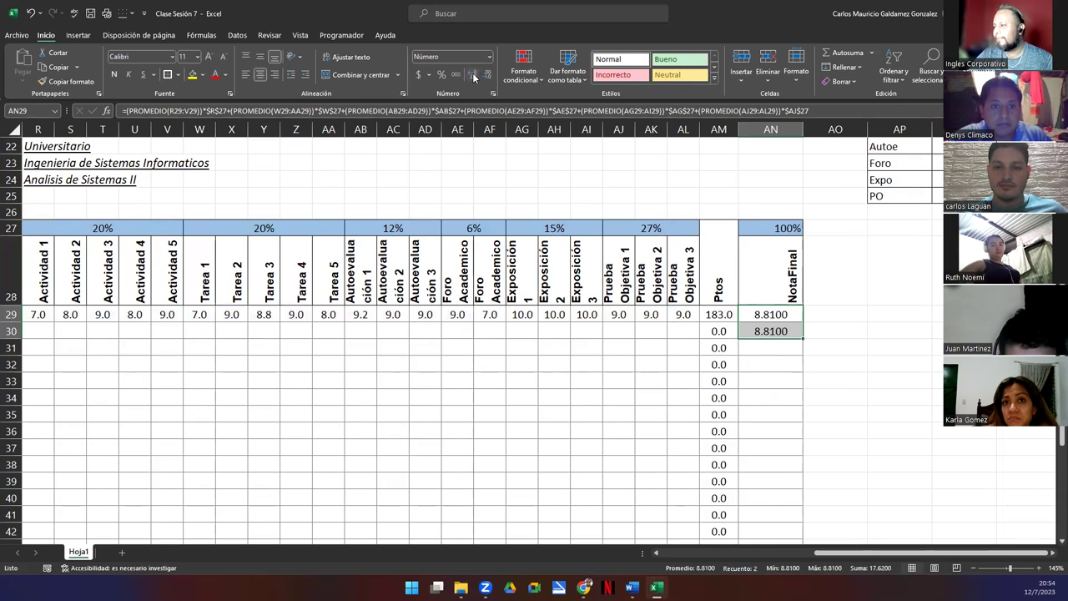
{"action": "left_click", "coordinate": [488, 76]}
{"action": "left_click", "coordinate": [489, 76]}
{"action": "left_click", "coordinate": [490, 76]}
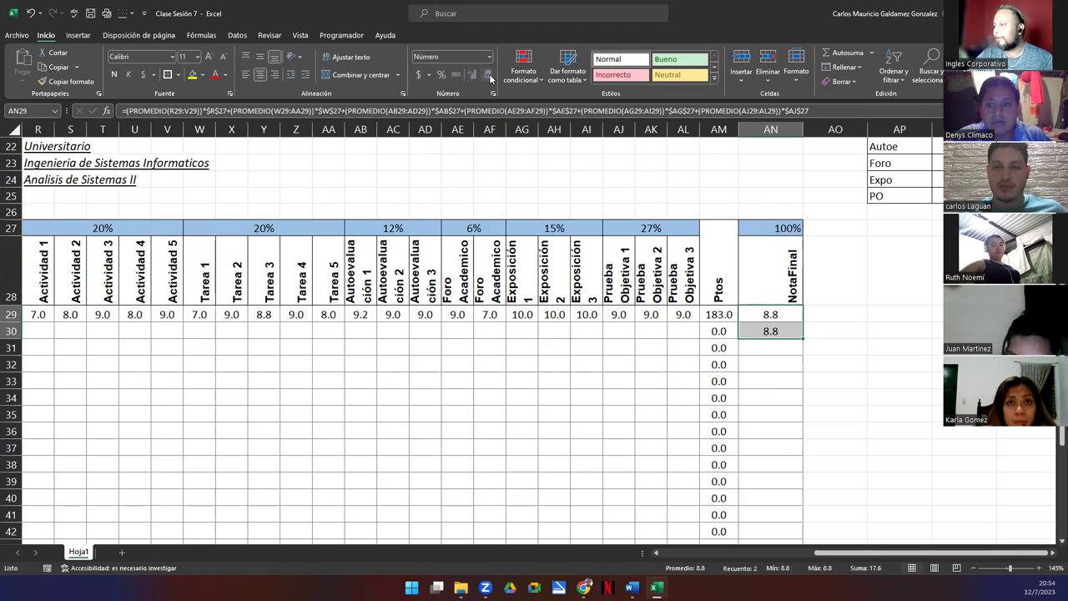
Fill the AN30 NotaFinal formula down column AN through row 58.
{"action": "left_click_drag", "start_coordinate": [769, 314], "coordinate": [772, 332]}
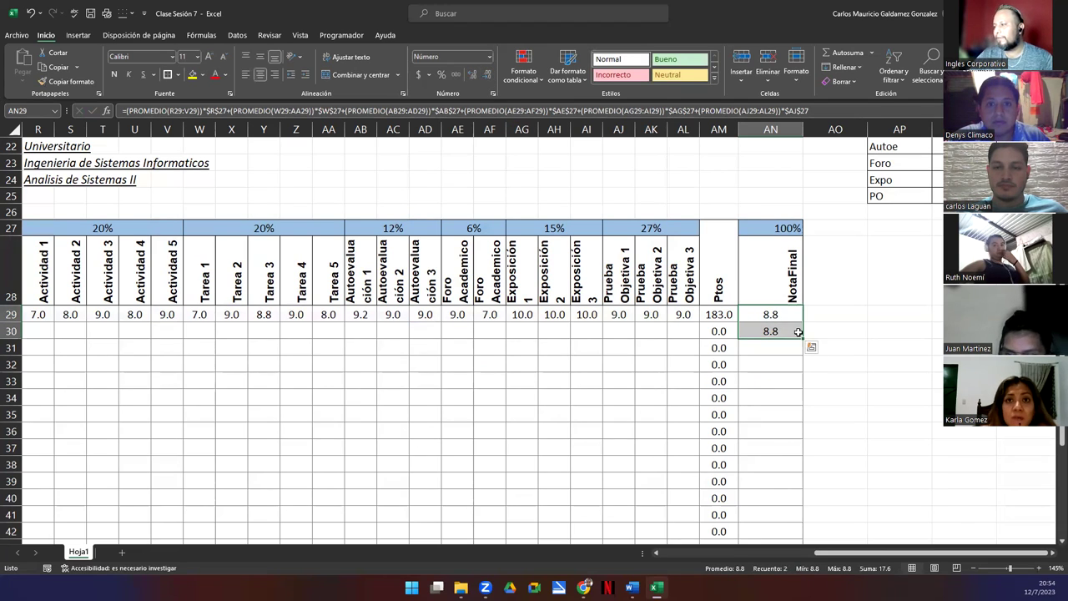
{"action": "left_click", "coordinate": [800, 333]}
{"action": "left_click_drag", "start_coordinate": [803, 338], "coordinate": [749, 526]}
{"action": "scroll", "coordinate": [480, 456], "scroll_direction": "up", "scroll_amount": 4}
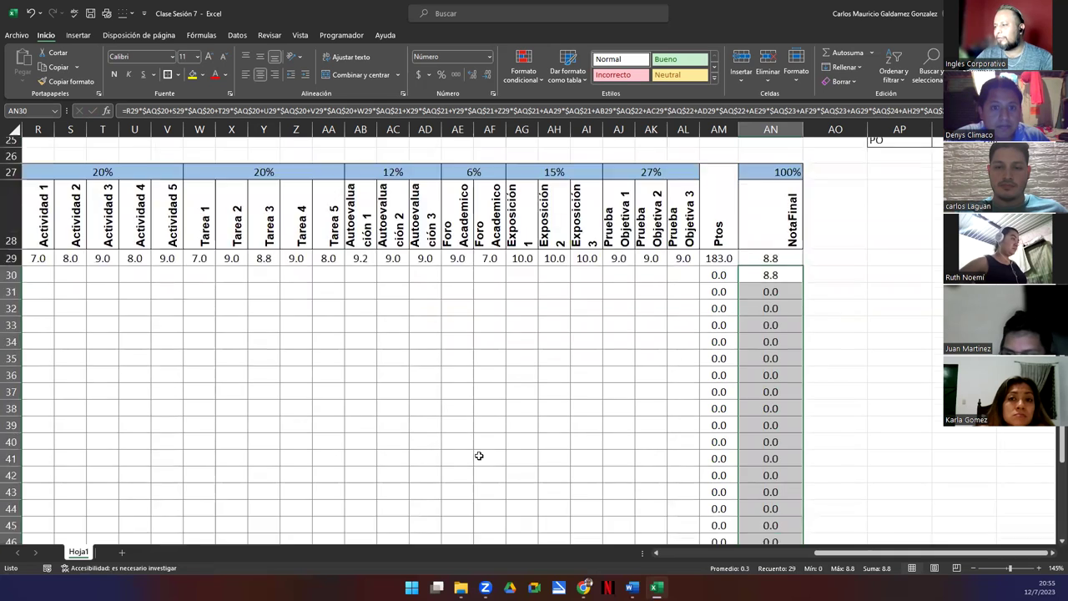
{"action": "scroll", "coordinate": [479, 456], "scroll_direction": "up", "scroll_amount": 8}
{"action": "scroll", "coordinate": [465, 463], "scroll_direction": "down", "scroll_amount": 5}
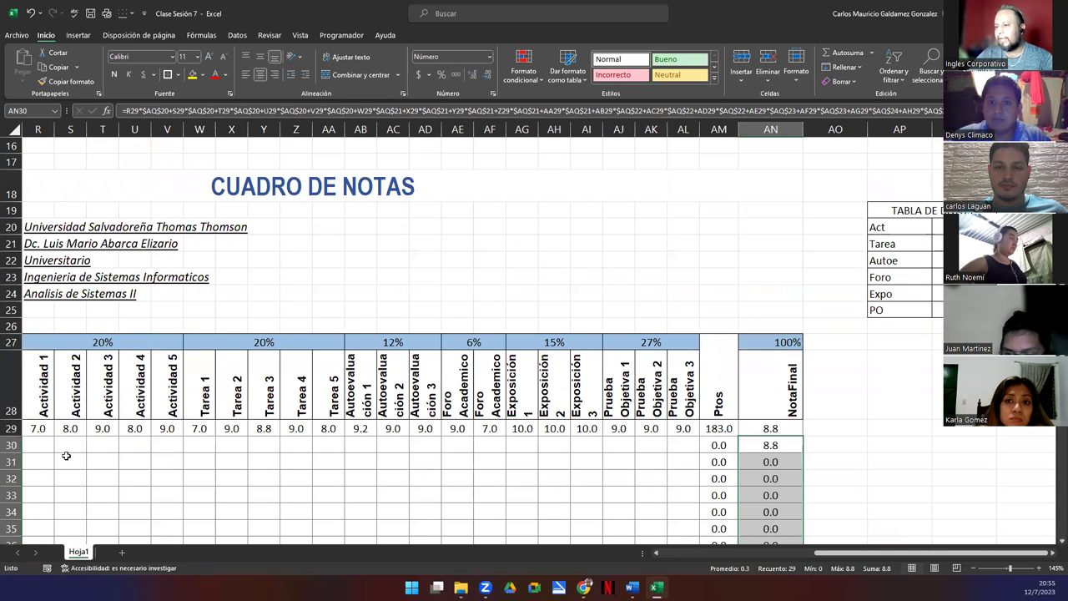
{"action": "left_click", "coordinate": [48, 447]}
Enter the activity, task and self-evaluation grades 10, 9, 9, 7, 8, 9, 10, 10, 9, 9, 8, 9, 8.5 from R30.
{"action": "scroll", "coordinate": [74, 455], "scroll_direction": "left", "scroll_amount": 1}
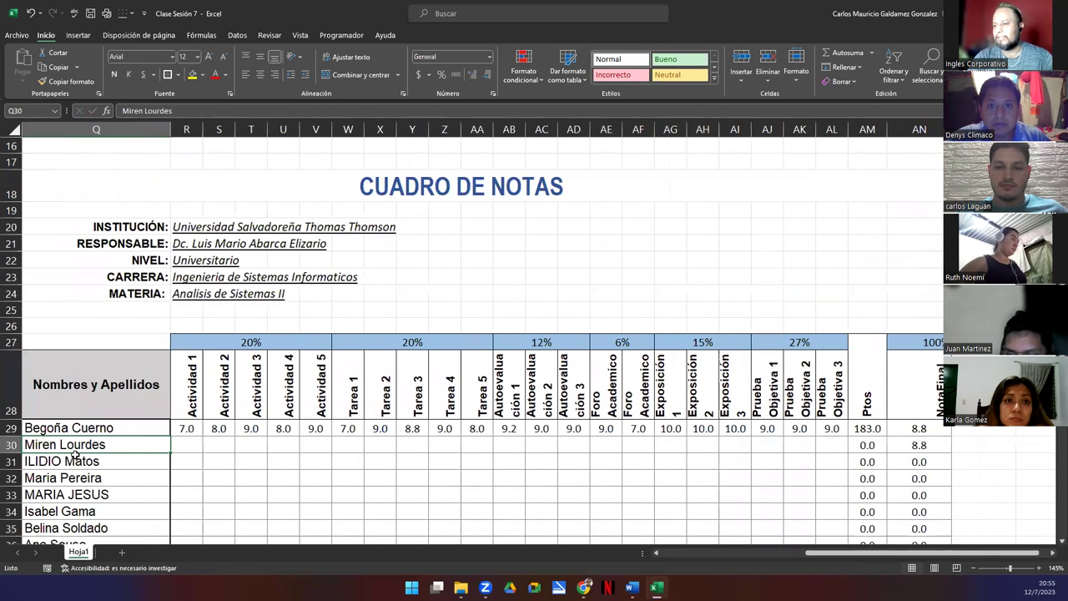
{"action": "type", "text": "10"}
{"action": "key", "text": "Tab"}
{"action": "type", "text": "9"}
{"action": "key", "text": "Tab"}
{"action": "type", "text": "9"}
{"action": "key", "text": "Tab"}
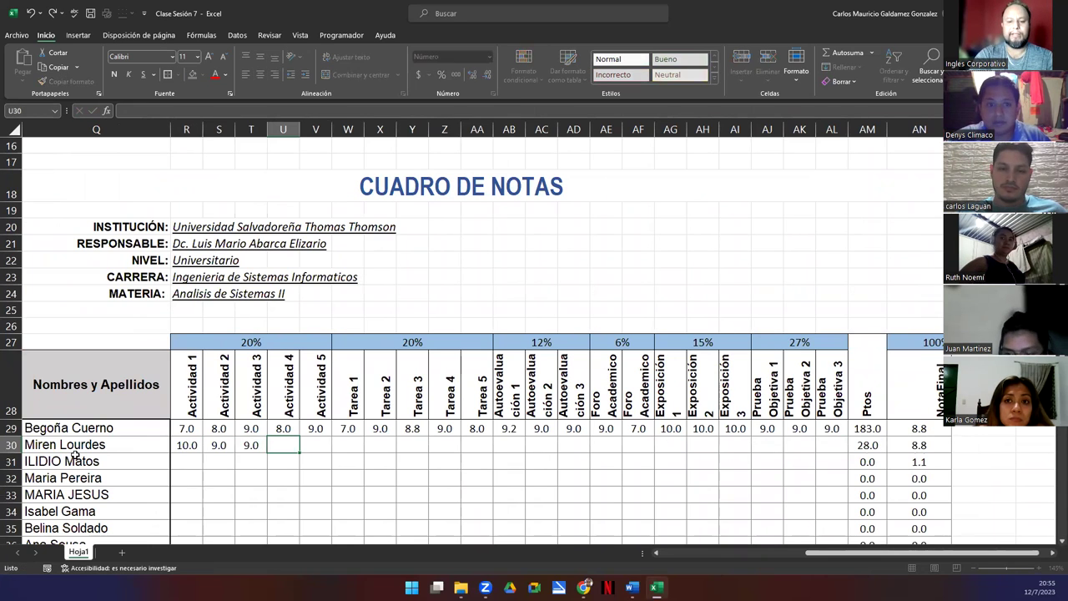
{"action": "type", "text": "7"}
{"action": "key", "text": "Tab"}
{"action": "type", "text": "8"}
{"action": "key", "text": "Tab"}
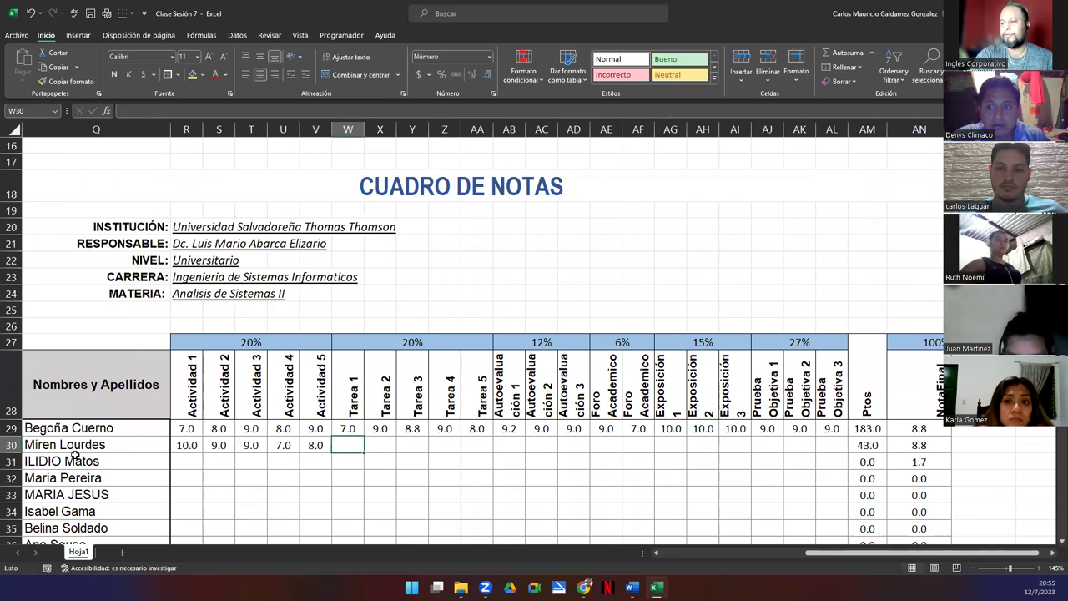
{"action": "type", "text": "9"}
{"action": "key", "text": "Tab"}
{"action": "type", "text": "10"}
{"action": "key", "text": "Tab"}
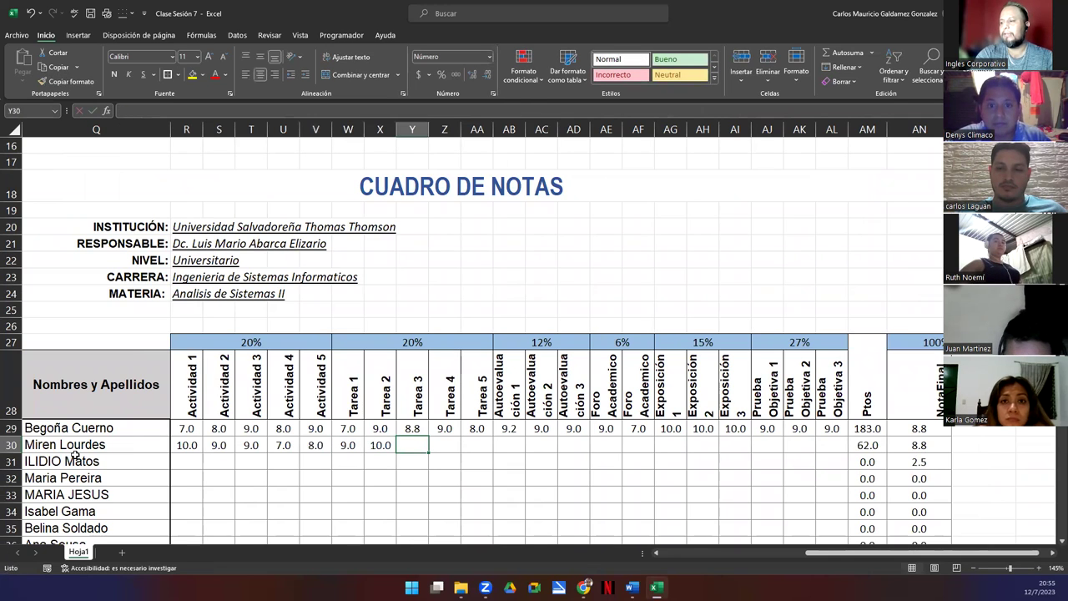
{"action": "type", "text": "10"}
{"action": "key", "text": "Tab"}
{"action": "type", "text": "9"}
{"action": "key", "text": "Tab"}
{"action": "type", "text": "9"}
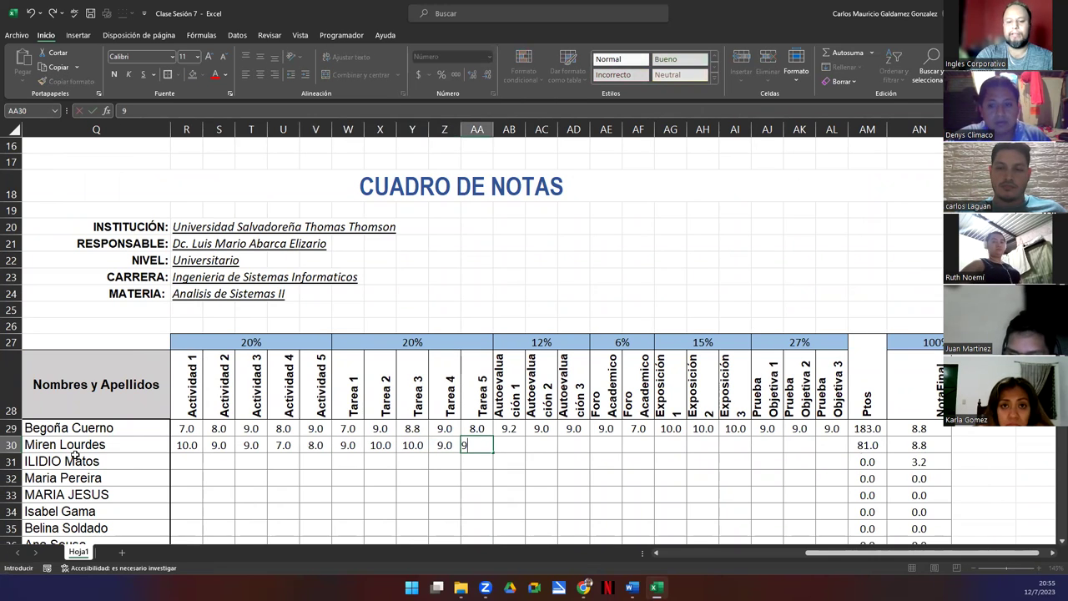
{"action": "key", "text": "Tab"}
{"action": "type", "text": "8"}
{"action": "key", "text": "Tab"}
{"action": "type", "text": "9"}
{"action": "key", "text": "Tab"}
{"action": "type", "text": "8."}
{"action": "key", "text": "Tab"}
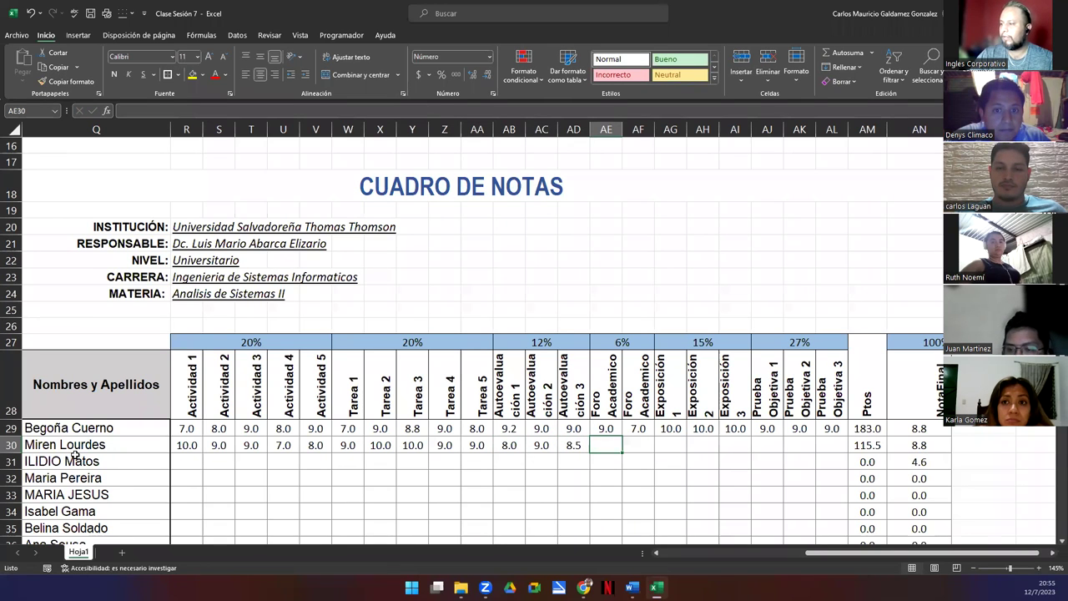
Enter forum grades 0 and 10, exposition grades 7, 8, 10, and exam grades 9 and 9.
{"action": "type", "text": "10"}
{"action": "key", "text": "Tab"}
{"action": "type", "text": "10"}
{"action": "key", "text": "Tab"}
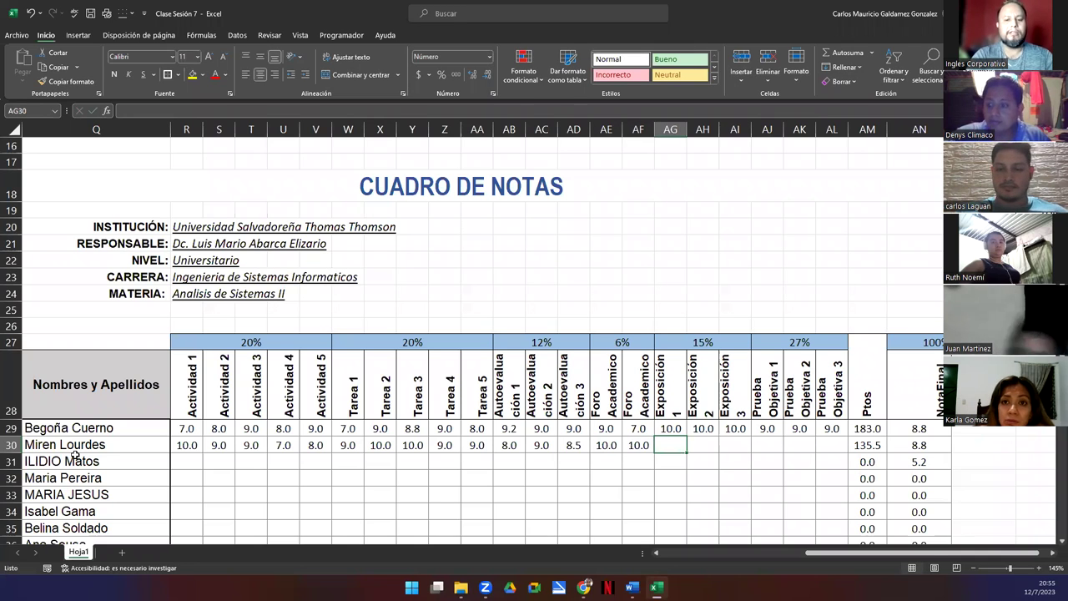
{"action": "type", "text": "7"}
{"action": "key", "text": "Tab"}
{"action": "type", "text": "8"}
{"action": "key", "text": "Tab"}
{"action": "type", "text": "10"}
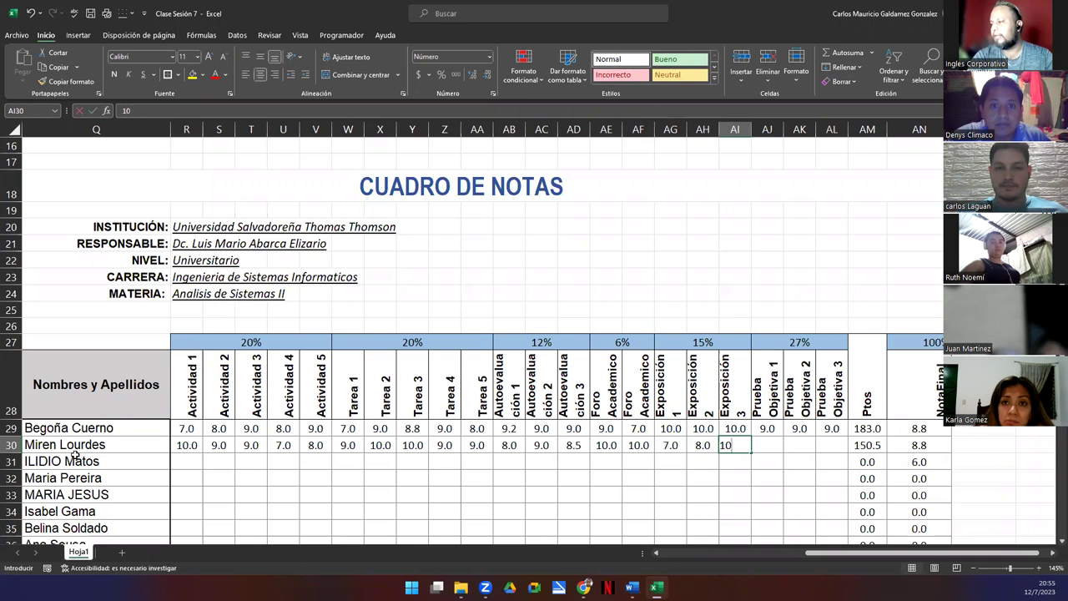
{"action": "key", "text": "Tab"}
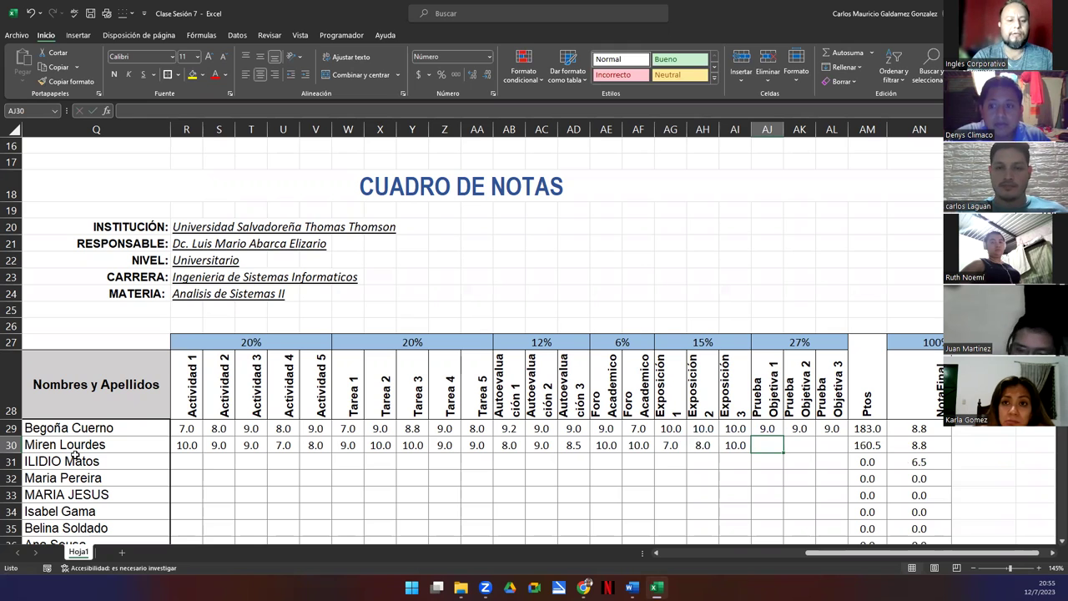
{"action": "type", "text": "8"}
{"action": "key", "text": "Tab"}
{"action": "type", "text": "9"}
{"action": "key", "text": "Tab"}
{"action": "type", "text": "9"}
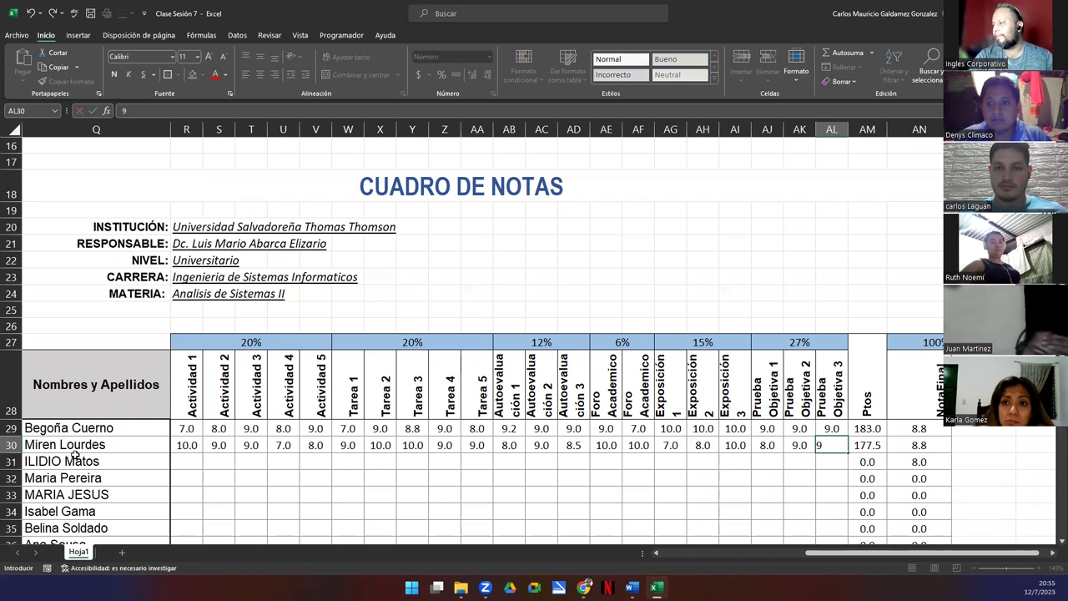
{"action": "key", "text": "Return"}
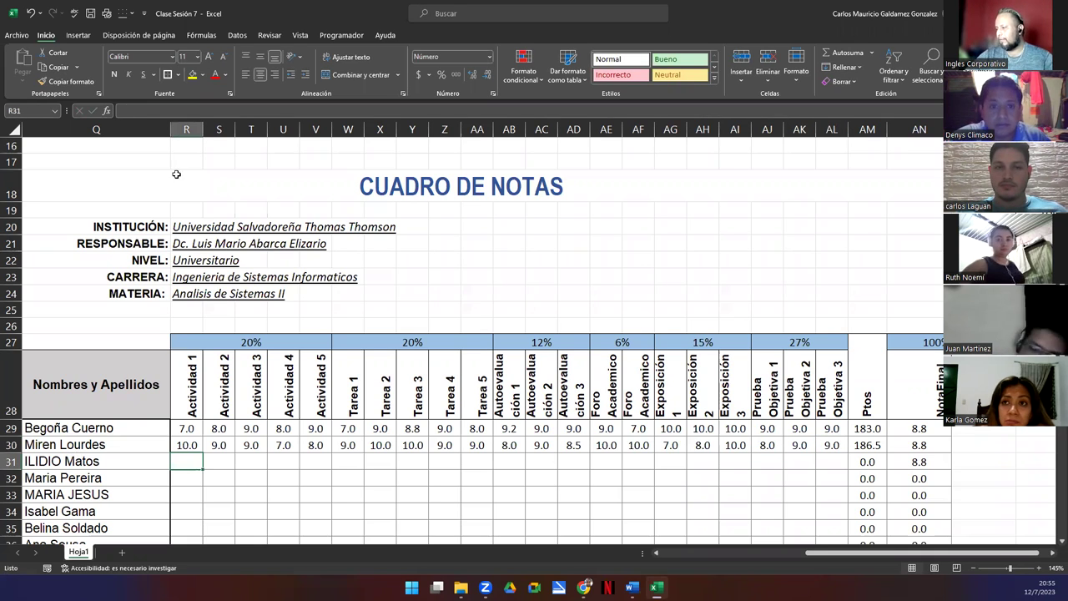
Open and review the NotaFinal formula in AN31 without changing it.
{"action": "left_click", "coordinate": [926, 464]}
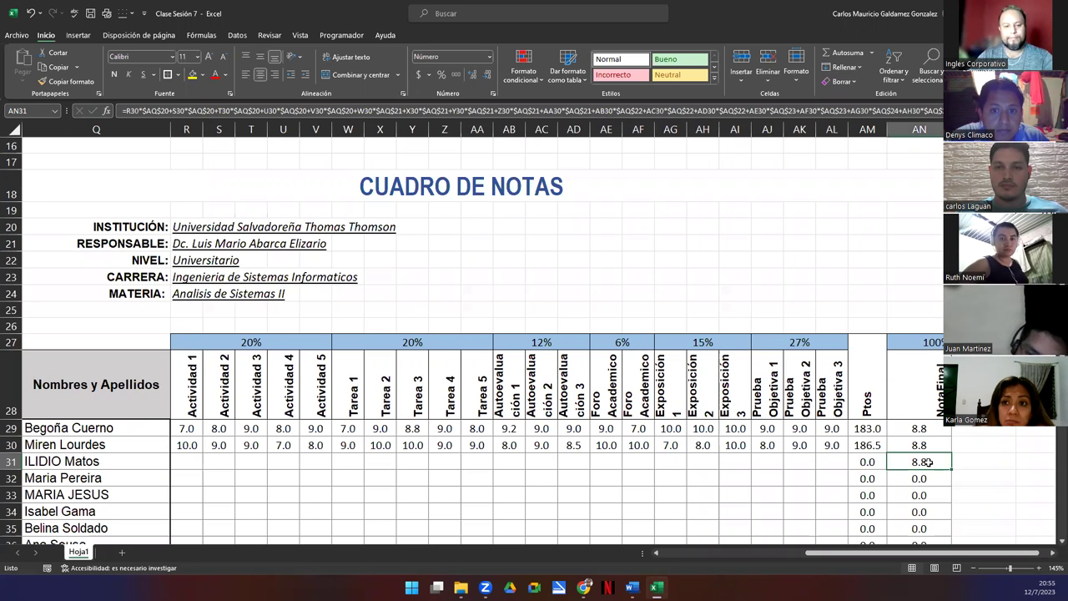
{"action": "double_click", "coordinate": [927, 462]}
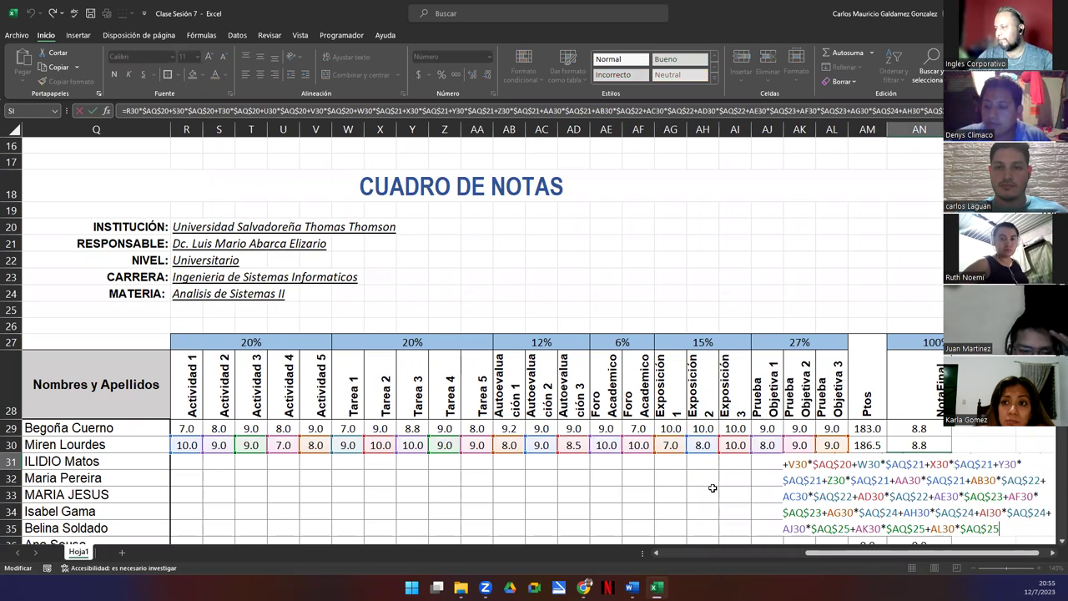
{"action": "key", "text": "Escape"}
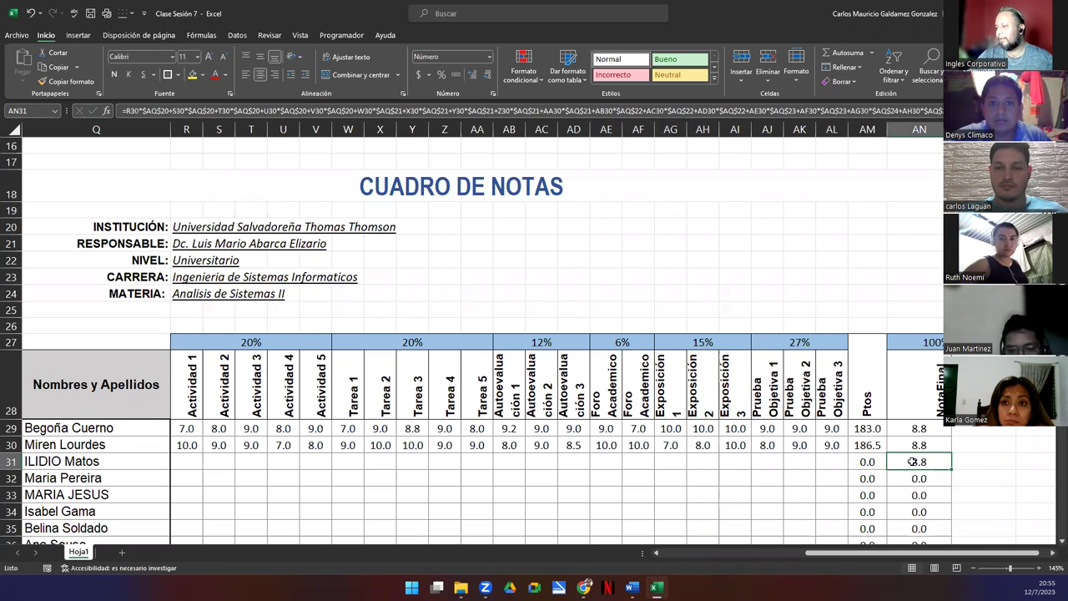
{"action": "double_click", "coordinate": [913, 461]}
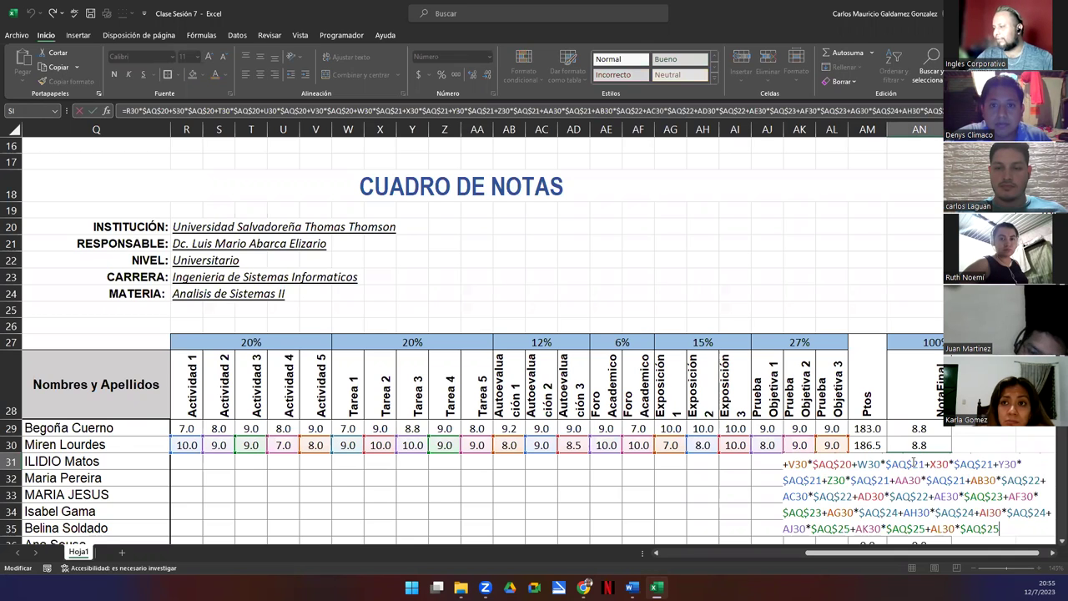
{"action": "left_click", "coordinate": [677, 500]}
{"action": "left_click", "coordinate": [914, 462]}
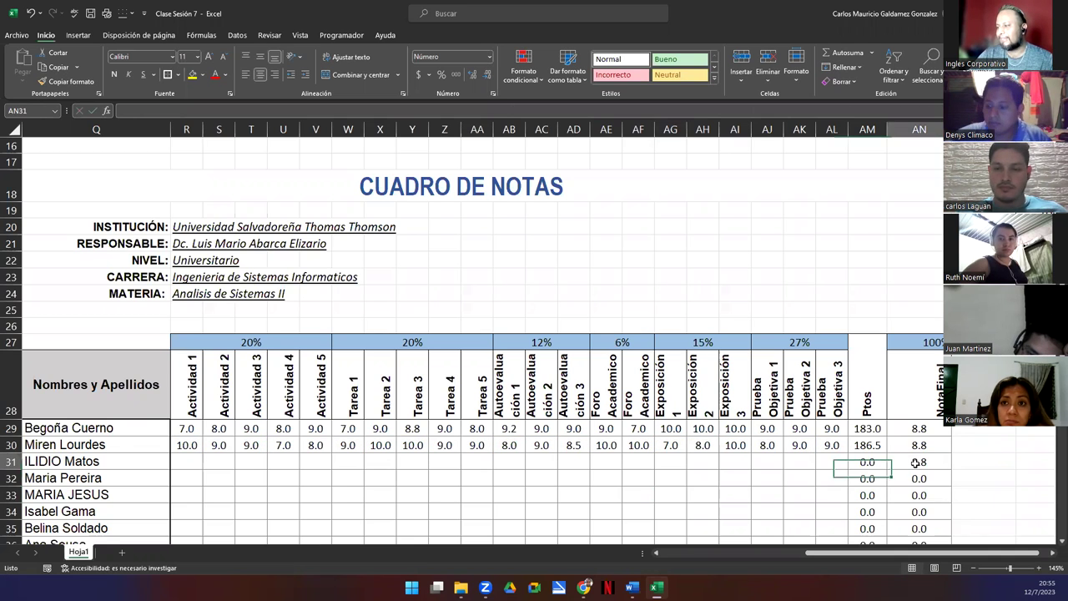
{"action": "double_click", "coordinate": [913, 461]}
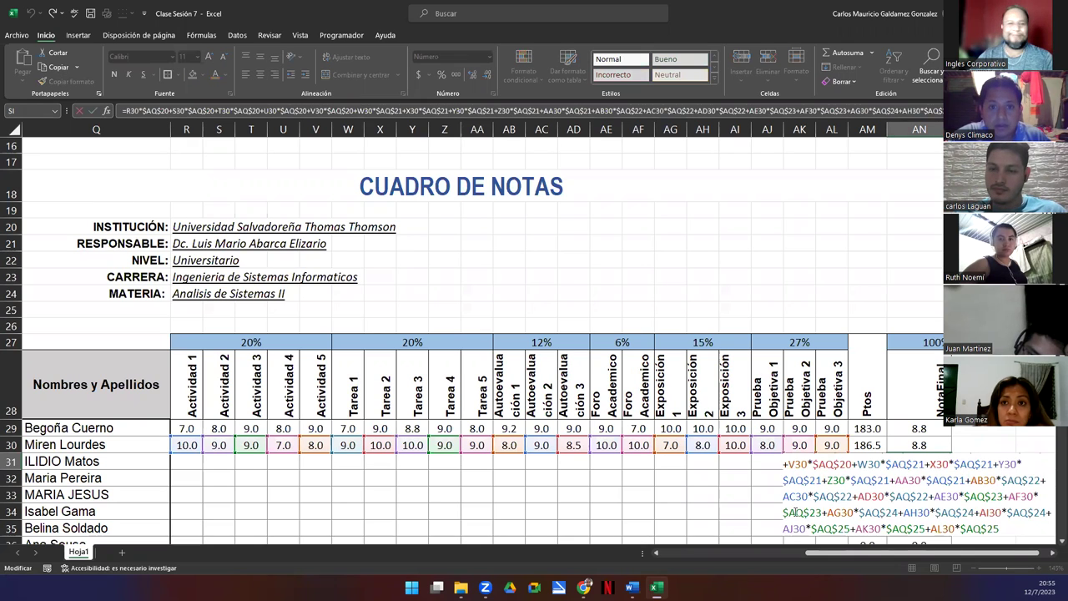
{"action": "key", "text": "Escape"}
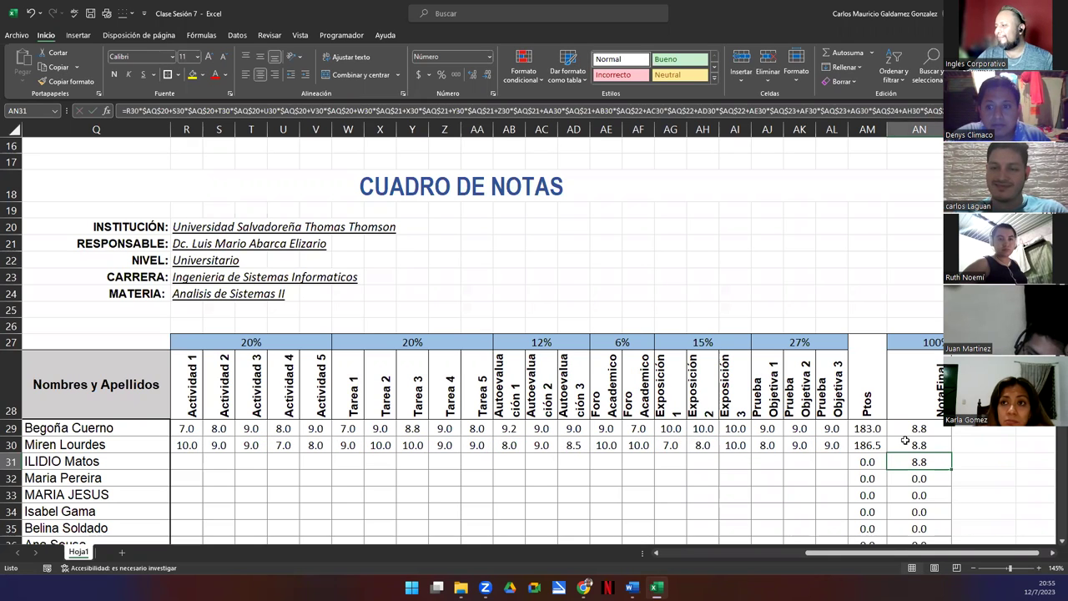
Compare the AN29, AN31 and AN30 formulas, then show AN29's PROMEDIO formula in-cell.
{"action": "left_click", "coordinate": [910, 428]}
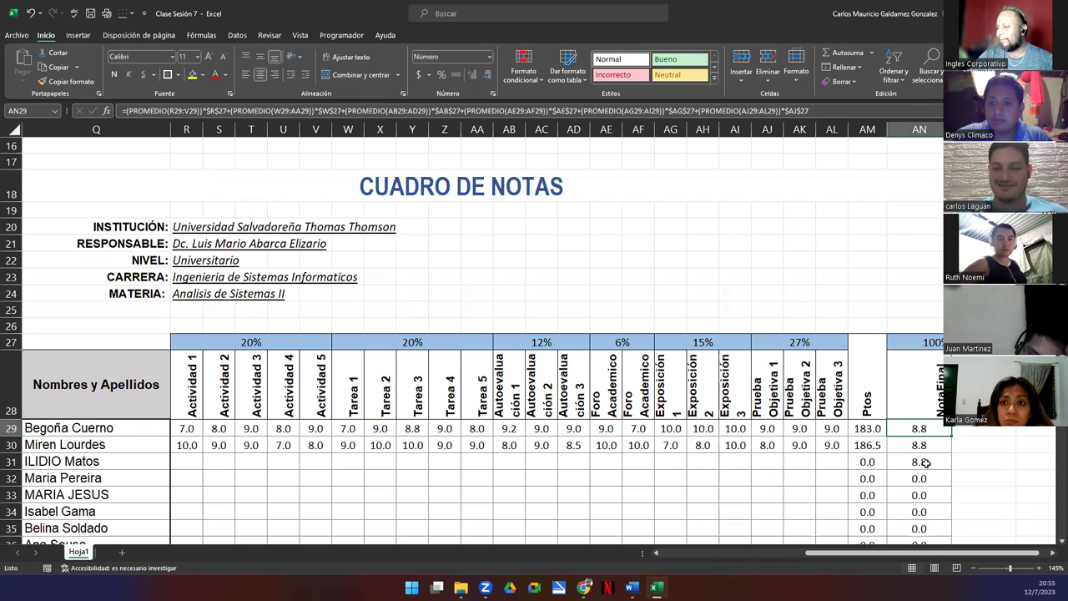
{"action": "left_click", "coordinate": [926, 463]}
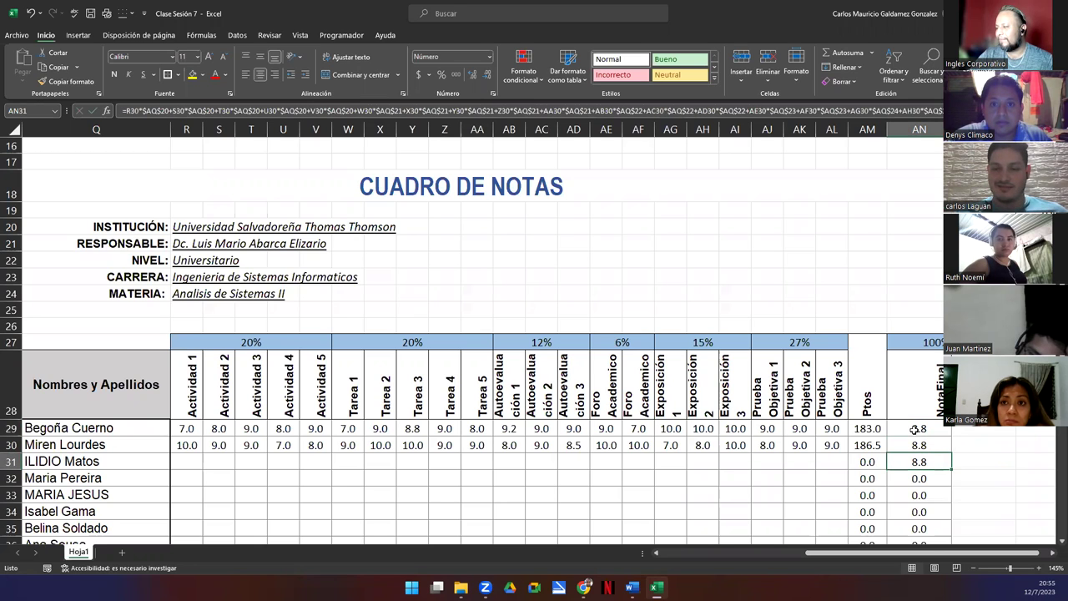
{"action": "left_click", "coordinate": [915, 446]}
{"action": "left_click", "coordinate": [919, 428]}
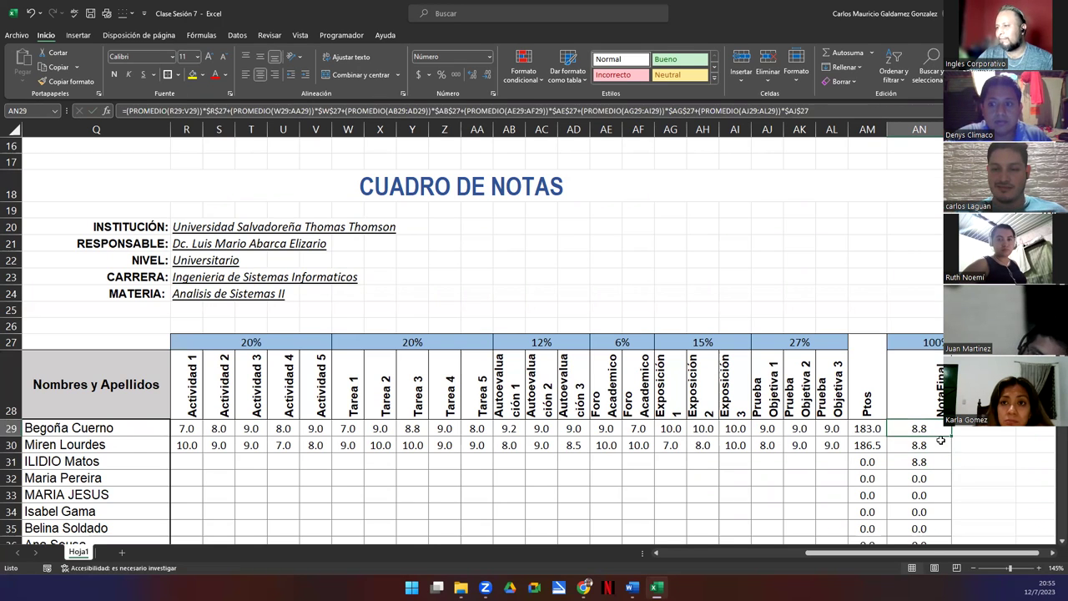
{"action": "key", "text": "F2"}
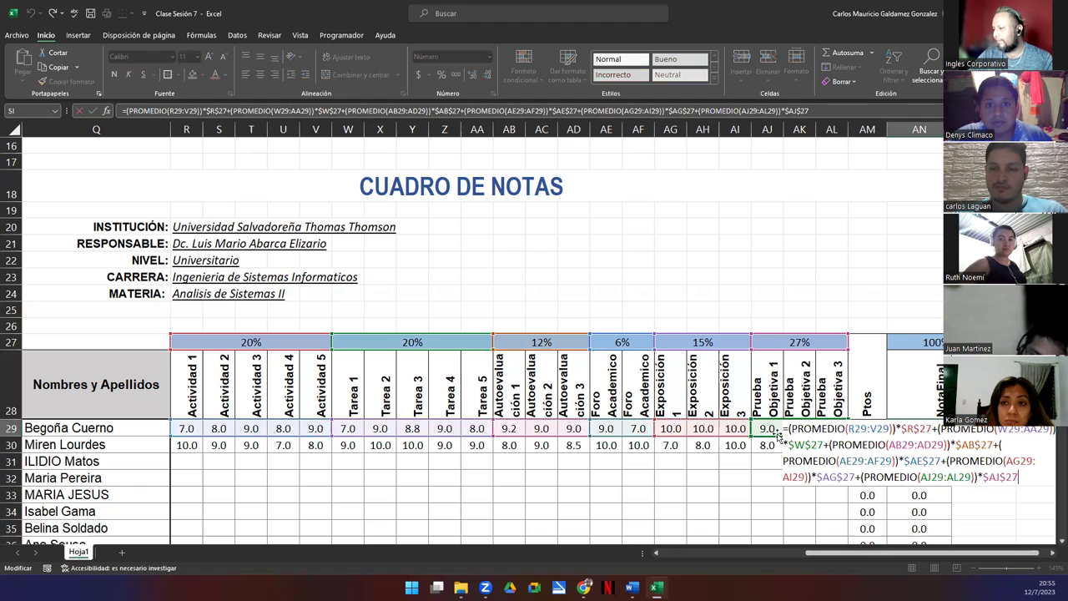
Take a screen snip of the sheet area showing the AN29 formula.
{"action": "key", "text": "super+shift+s"}
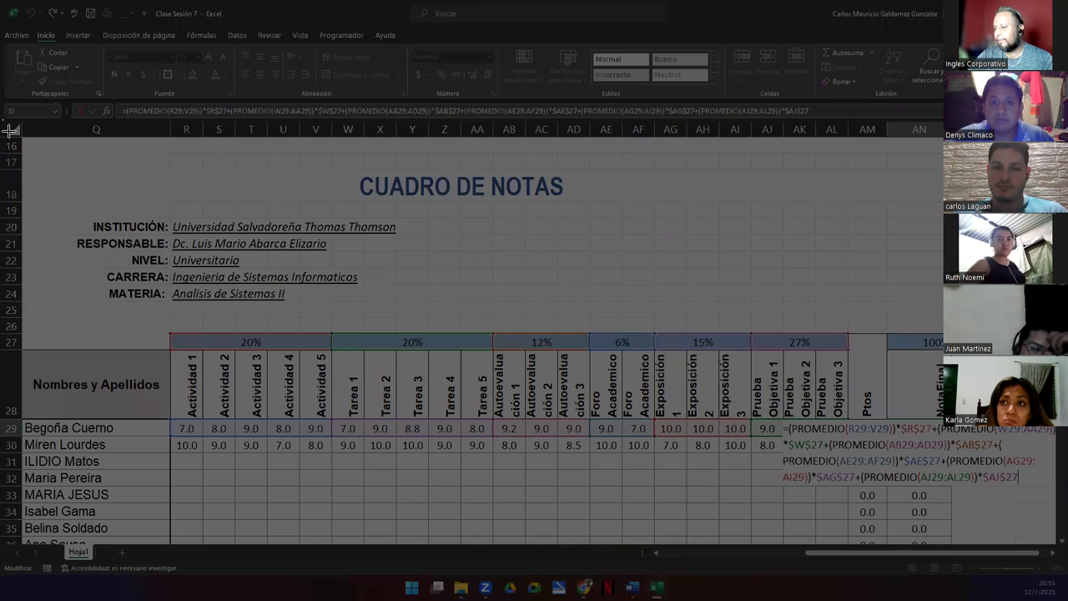
{"action": "left_click_drag", "start_coordinate": [2, 119], "coordinate": [1033, 501]}
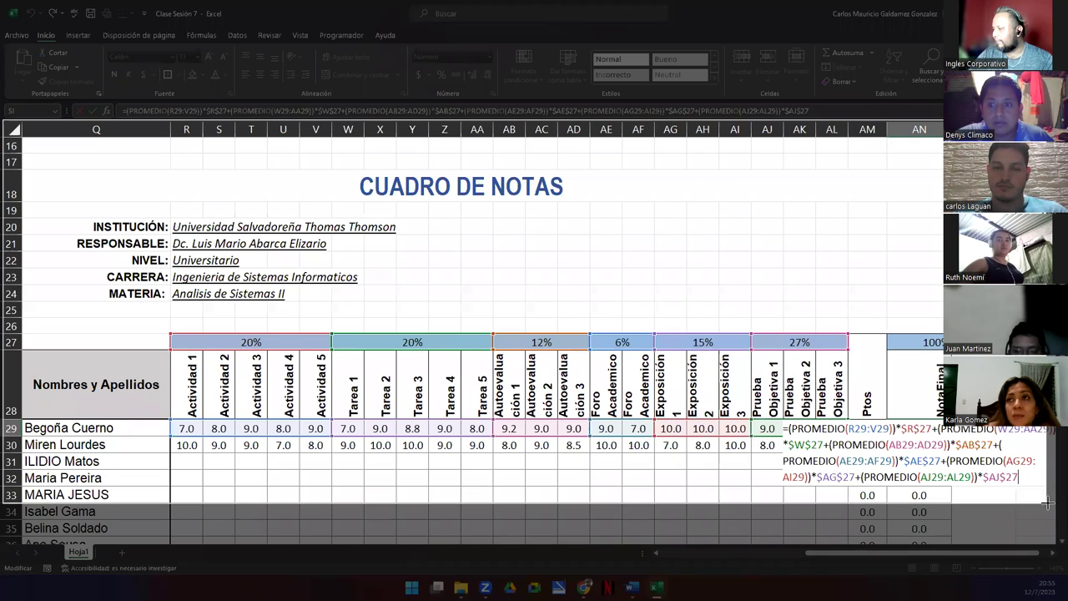
{"action": "left_click_drag", "start_coordinate": [1034, 502], "coordinate": [1053, 511]}
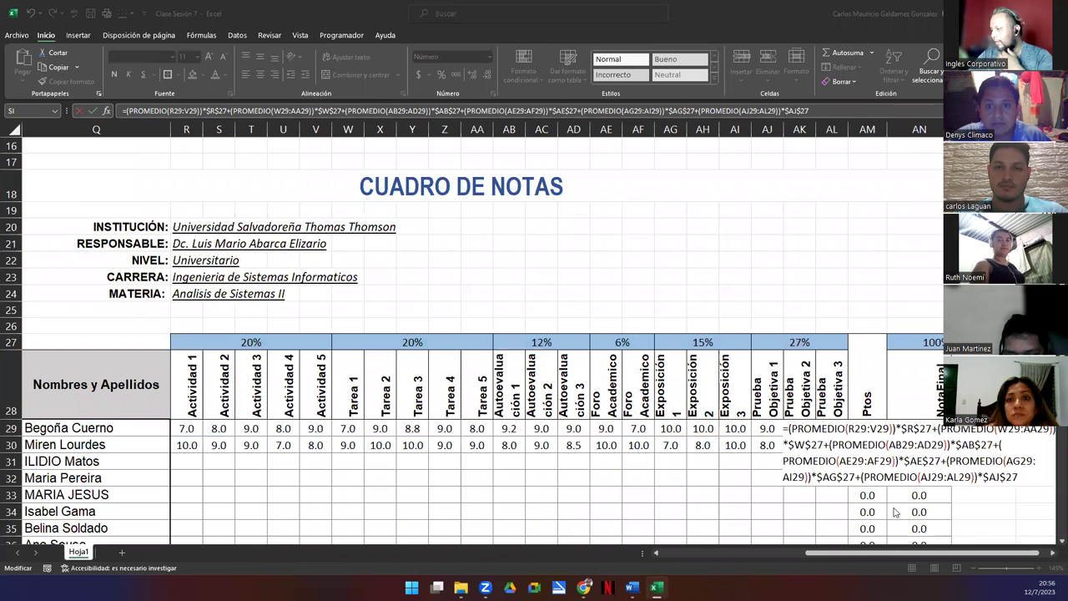
Close AN29's formula unchanged and select the second student's grades R30:AL30.
{"action": "left_click", "coordinate": [717, 484]}
{"action": "key", "text": "Escape"}
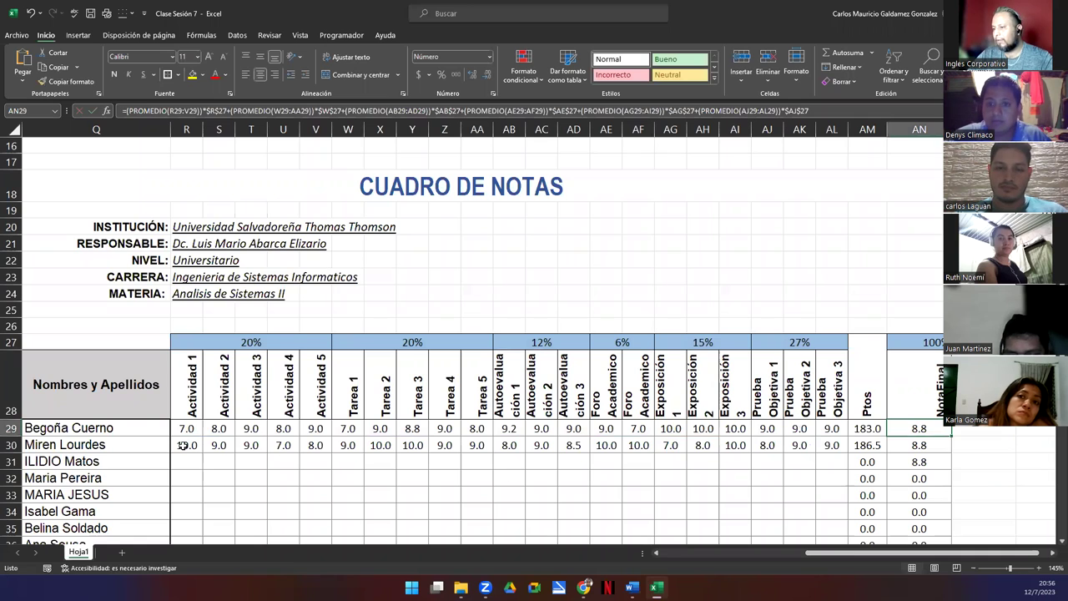
{"action": "left_click_drag", "start_coordinate": [183, 446], "coordinate": [822, 453]}
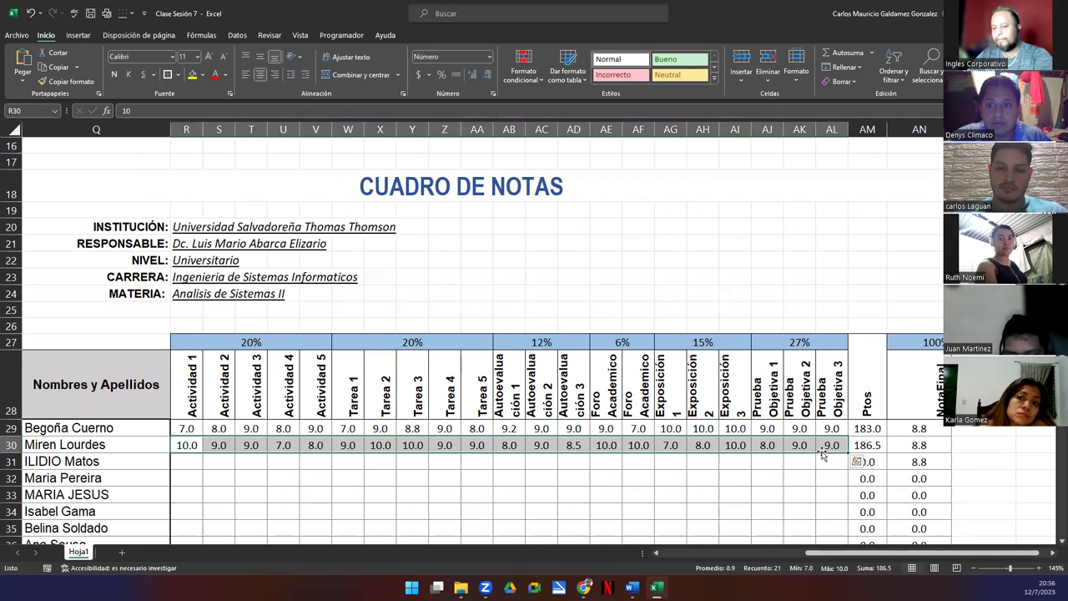
Delete the grades in R30:AL30 and move the AN30 formula cell to AO29.
{"action": "key", "text": "Delete"}
{"action": "left_click", "coordinate": [909, 451]}
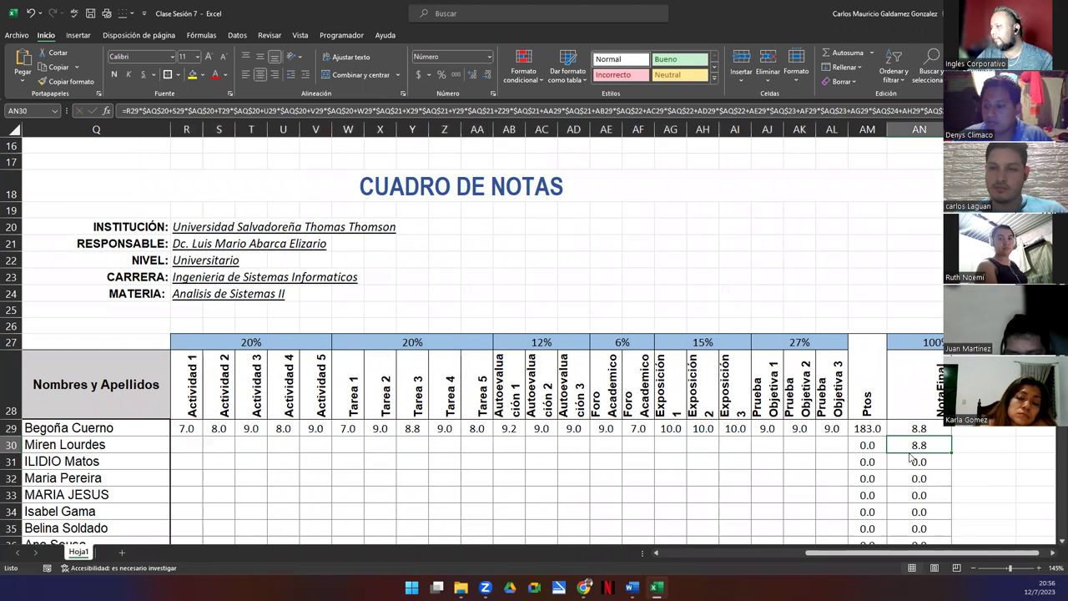
{"action": "left_click_drag", "start_coordinate": [911, 455], "coordinate": [984, 435]}
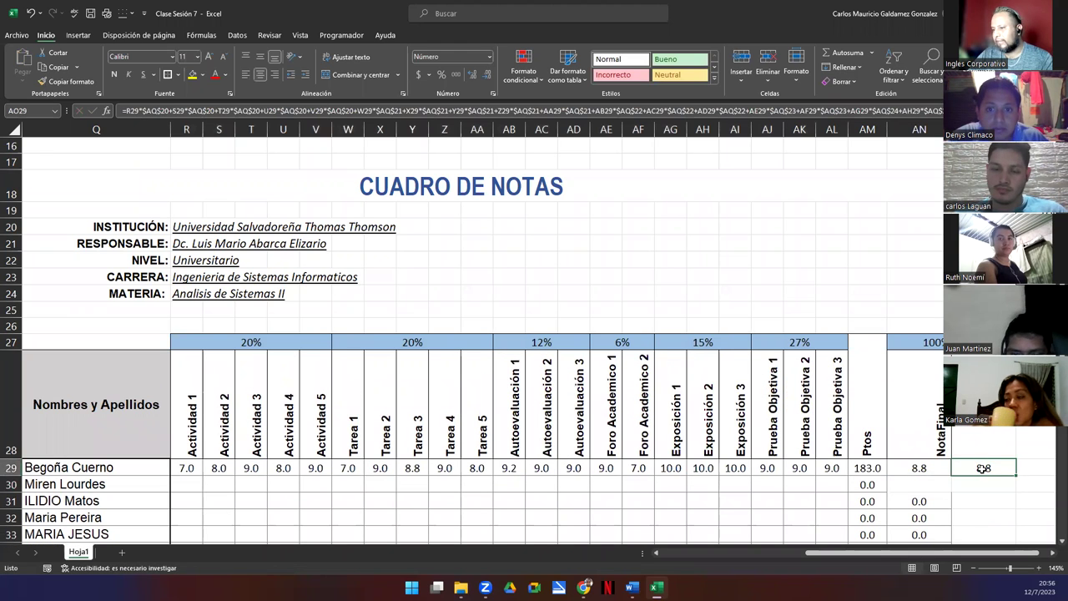
Display the AO29 formula in the cell and start a new screen snip of the sheet.
{"action": "double_click", "coordinate": [984, 469]}
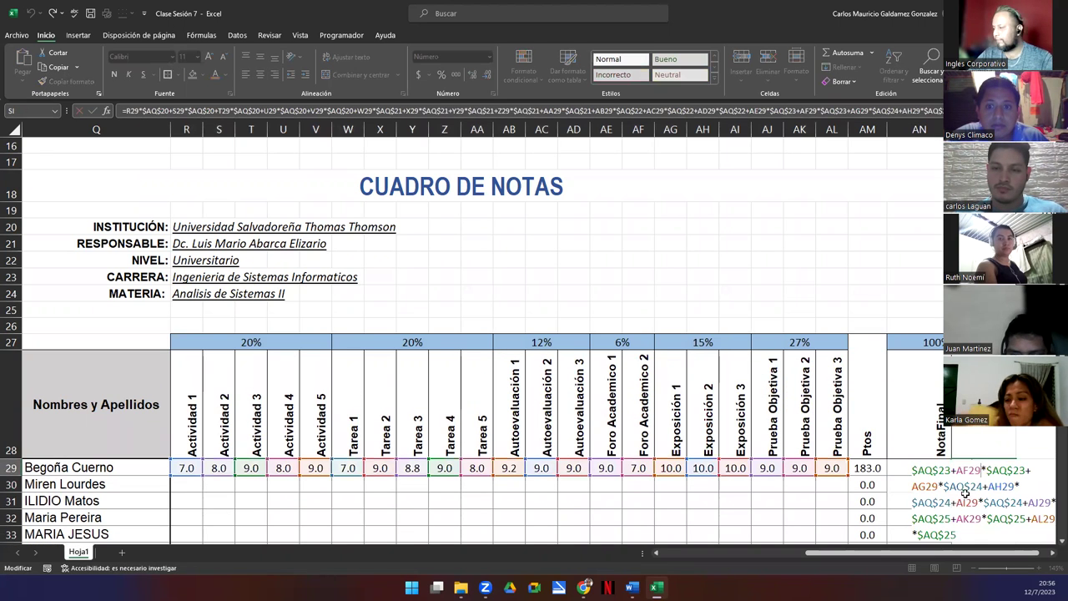
{"action": "key", "text": "Escape"}
{"action": "scroll", "coordinate": [949, 499], "scroll_direction": "down", "scroll_amount": 5}
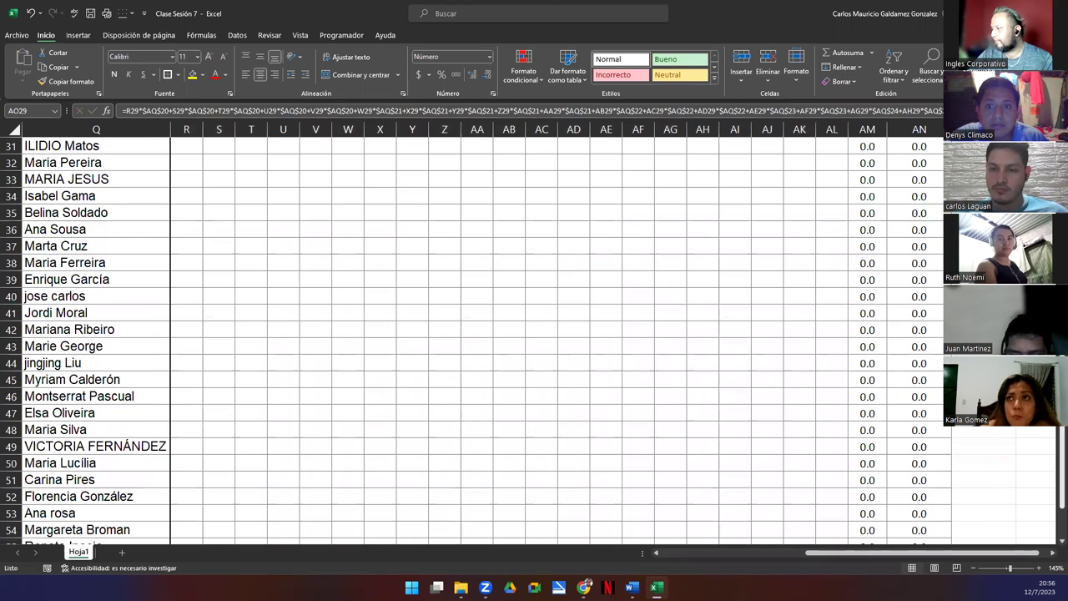
{"action": "scroll", "coordinate": [475, 334], "scroll_direction": "up", "scroll_amount": 3}
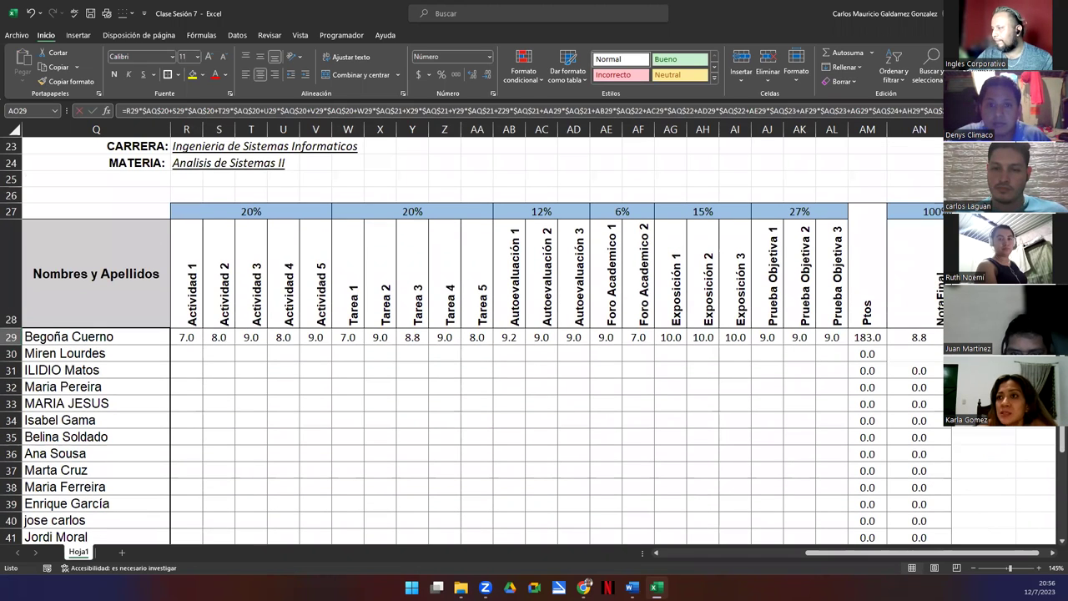
{"action": "key", "text": "F2"}
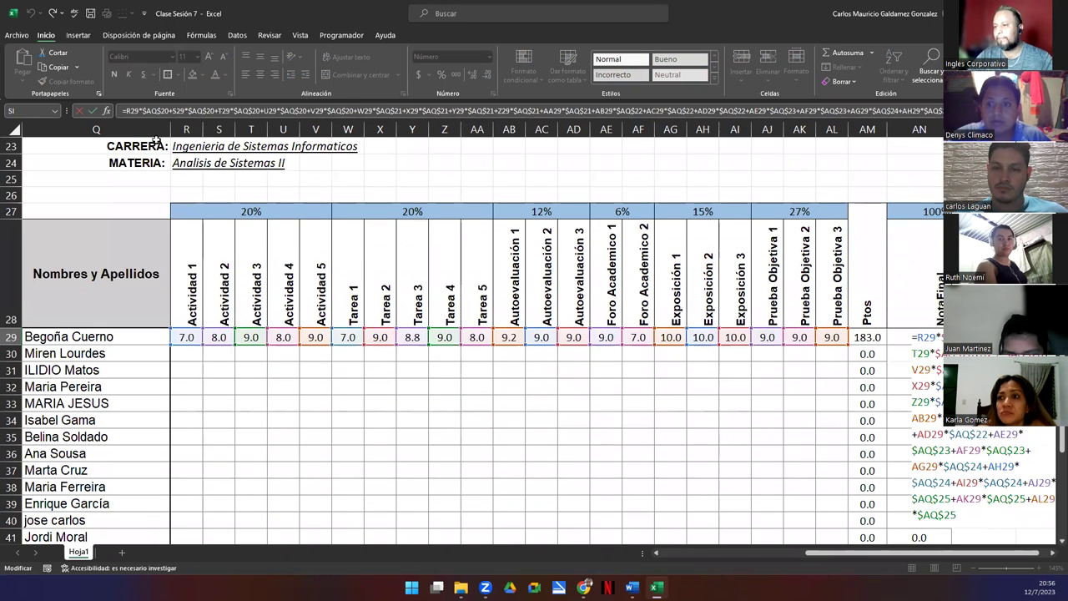
{"action": "key", "text": "super+shift+s"}
{"action": "left_click_drag", "start_coordinate": [4, 119], "coordinate": [1053, 530]}
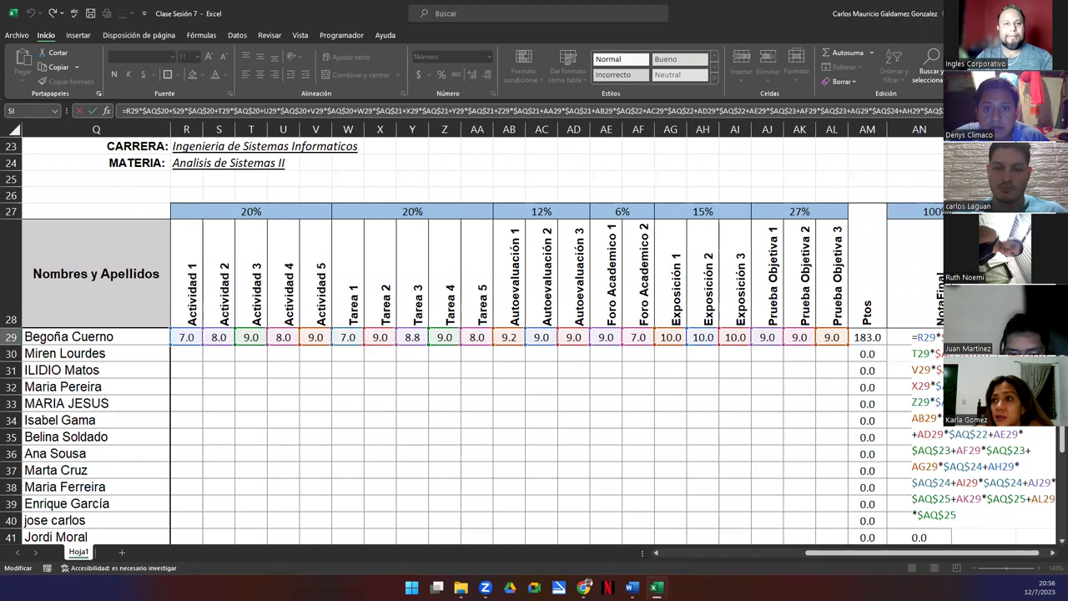
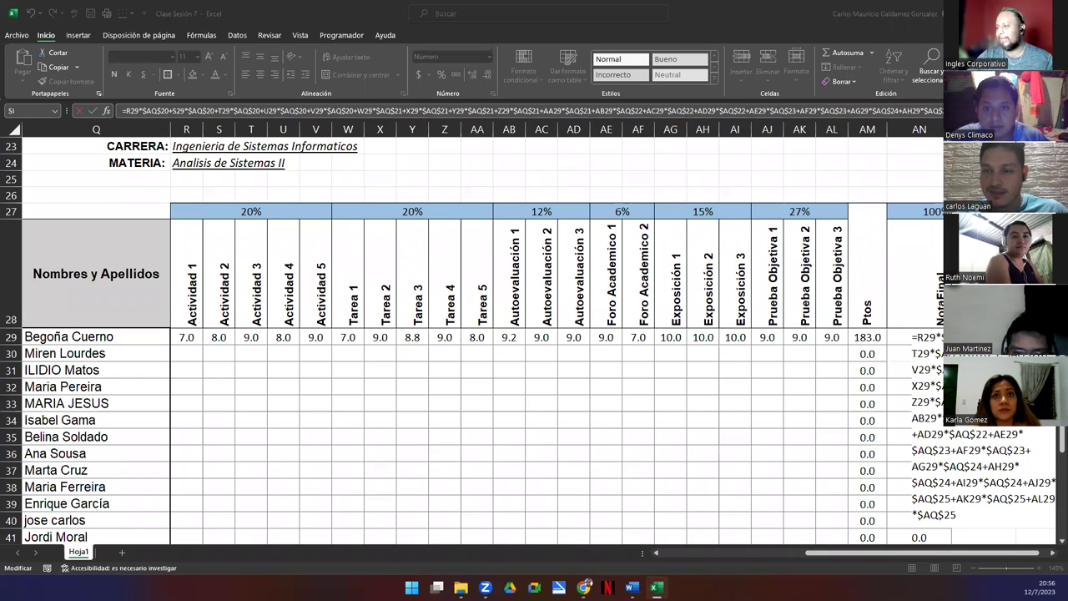
Commit the weighted NotaFinal formula in AN29, replacing the cell, and fill it down to AN58.
{"action": "left_click", "coordinate": [303, 403]}
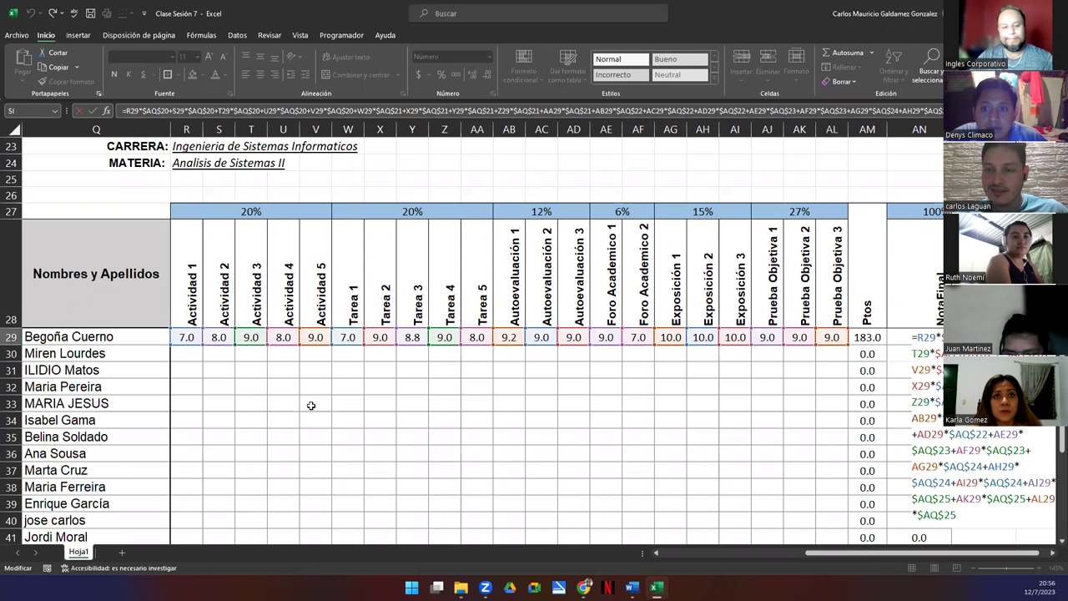
{"action": "key", "text": "Return"}
{"action": "left_click_drag", "start_coordinate": [951, 338], "coordinate": [927, 341]}
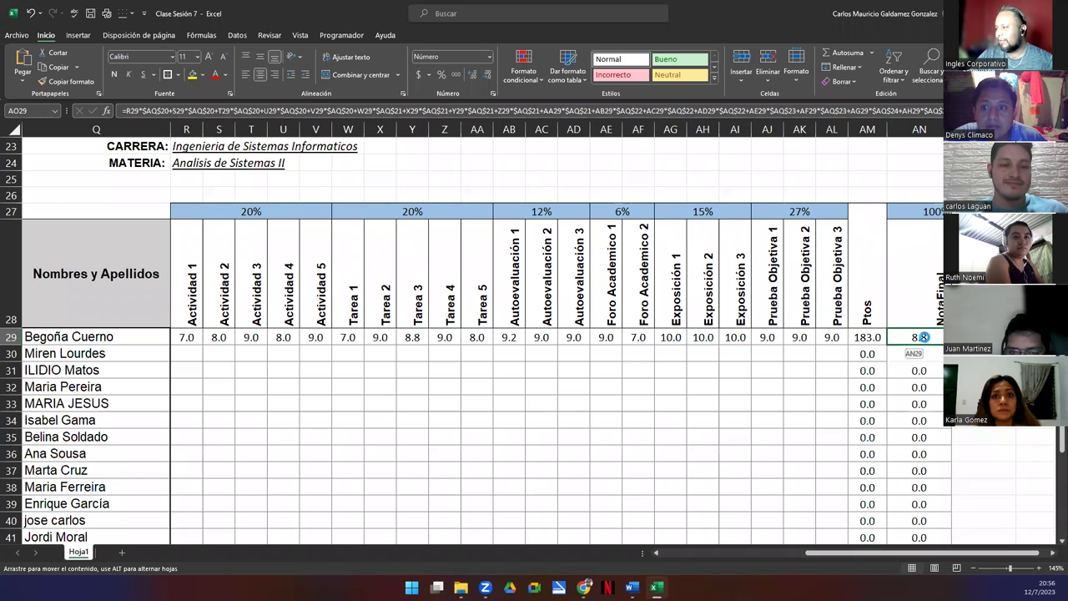
{"action": "left_click_drag", "start_coordinate": [924, 336], "coordinate": [942, 352]}
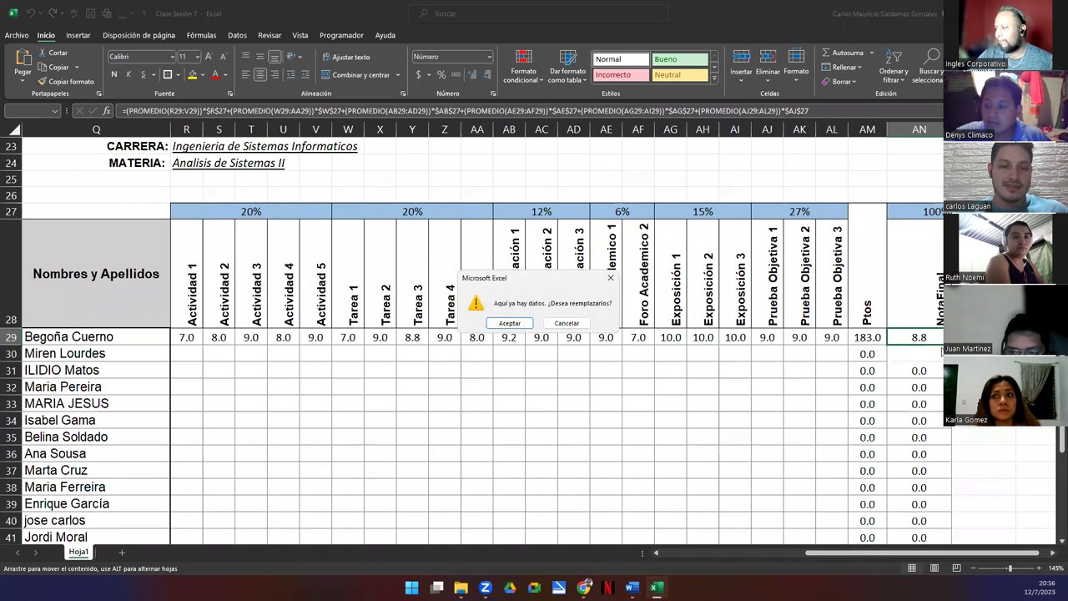
{"action": "left_click", "coordinate": [510, 323]}
{"action": "double_click", "coordinate": [951, 345]}
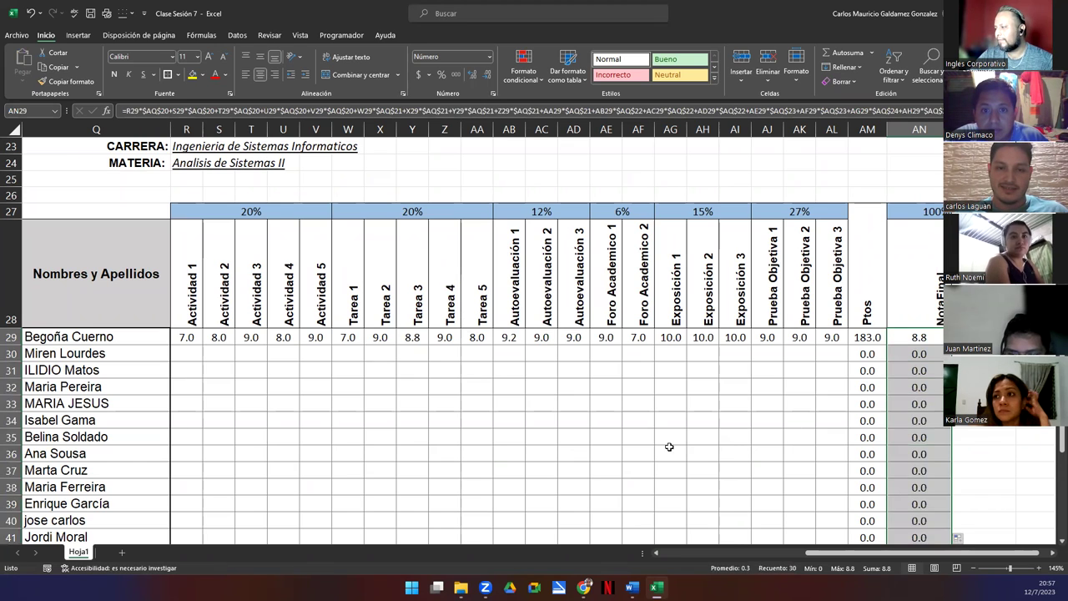
{"action": "left_click", "coordinate": [501, 419]}
Enter a score of 7 in every assessment cell of row 30, from R30 through AL30.
{"action": "left_click", "coordinate": [186, 353]}
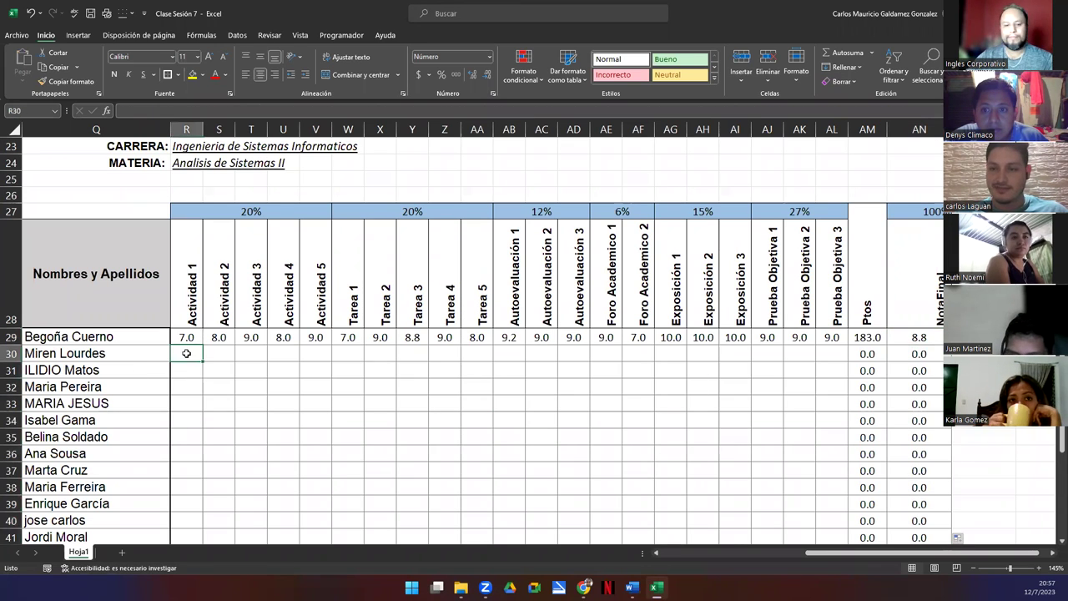
{"action": "type", "text": "7"}
{"action": "key", "text": "Tab"}
{"action": "type", "text": "7\t"}
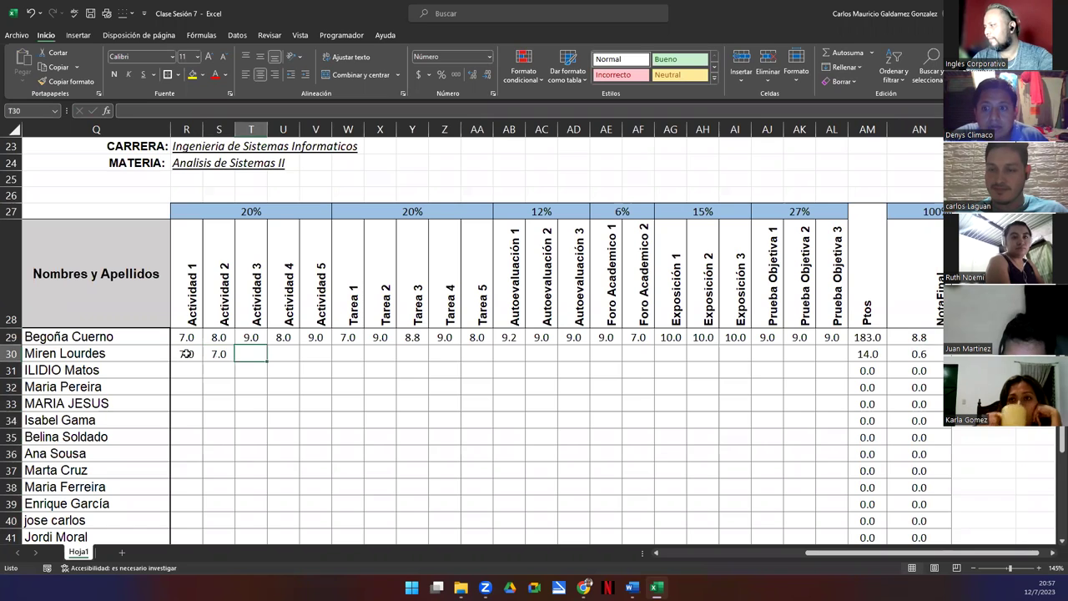
{"action": "type", "text": "7\t7\t7\t7\t7\t"}
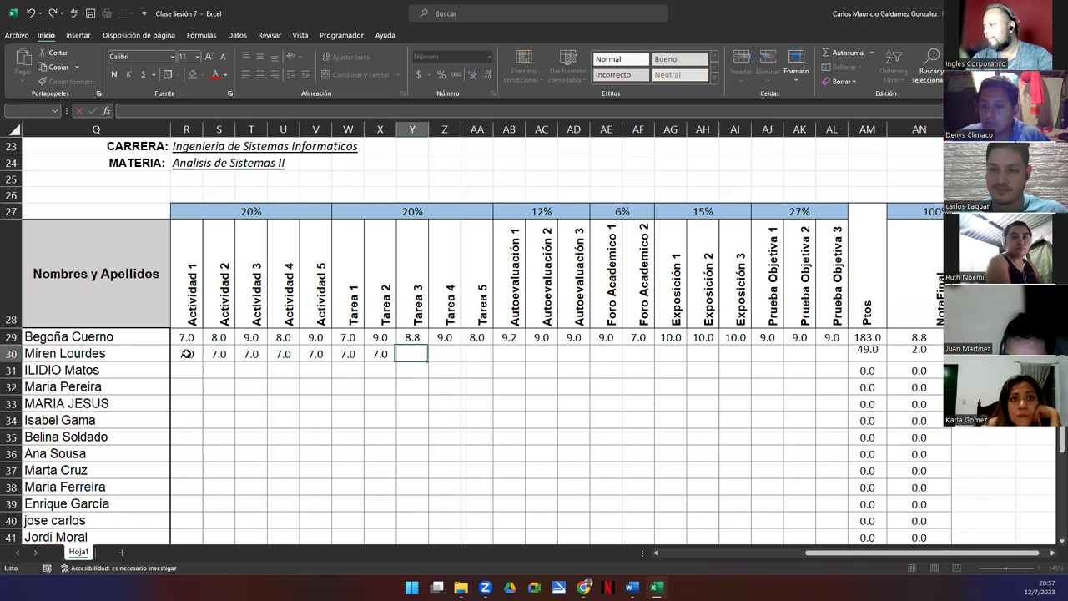
{"action": "type", "text": "7\t7\t7\t7\t7\t7\t7\t7\t7\t7\t7\t7"}
{"action": "key", "text": "Tab"}
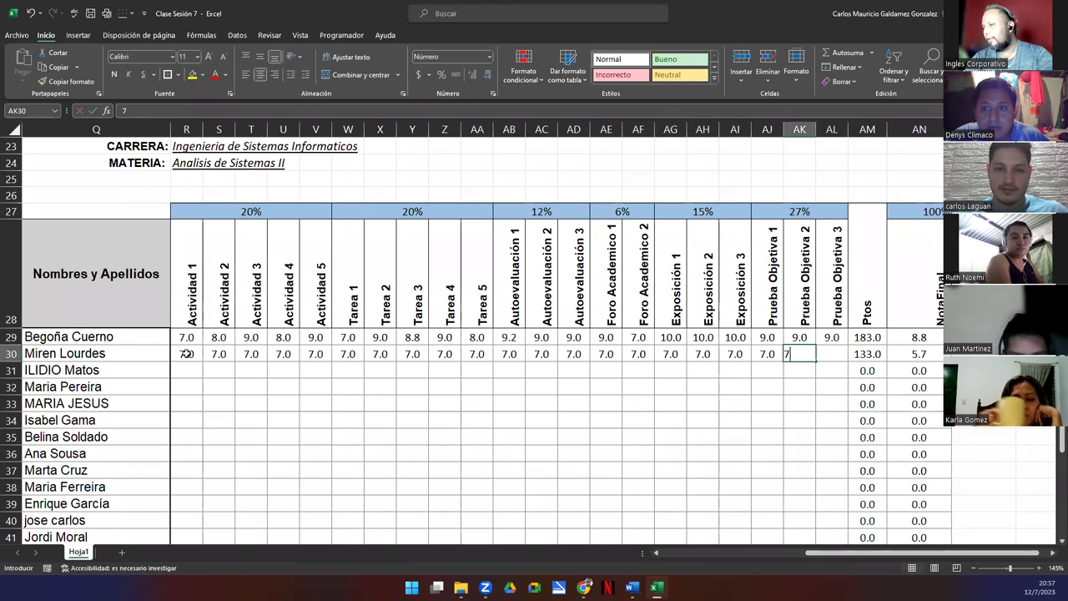
{"action": "type", "text": "7"}
{"action": "key", "text": "Tab"}
{"action": "type", "text": "7"}
{"action": "key", "text": "Tab"}
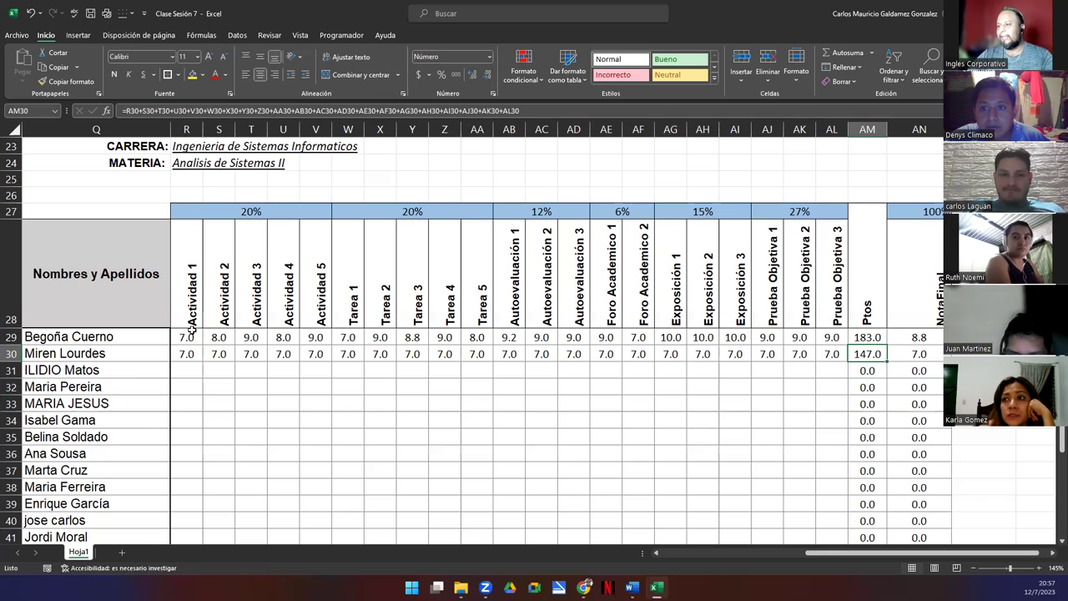
{"action": "scroll", "coordinate": [576, 555], "scroll_direction": "down", "scroll_amount": 1, "text": "ctrl"}
{"action": "left_click", "coordinate": [662, 554]}
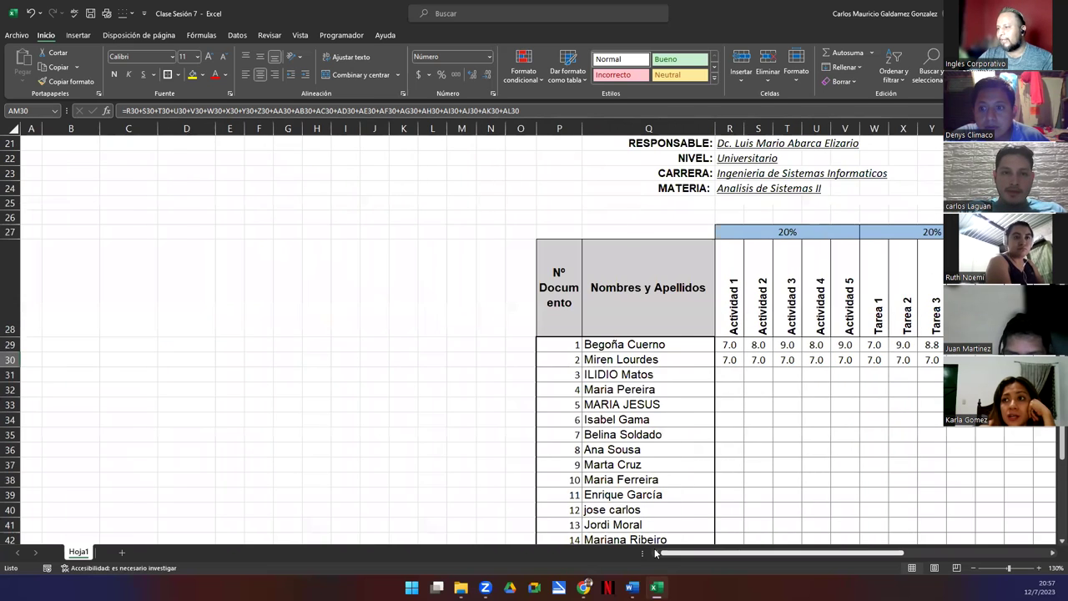
{"action": "scroll", "coordinate": [226, 339], "scroll_direction": "up", "scroll_amount": 7}
{"action": "left_click", "coordinate": [235, 193]}
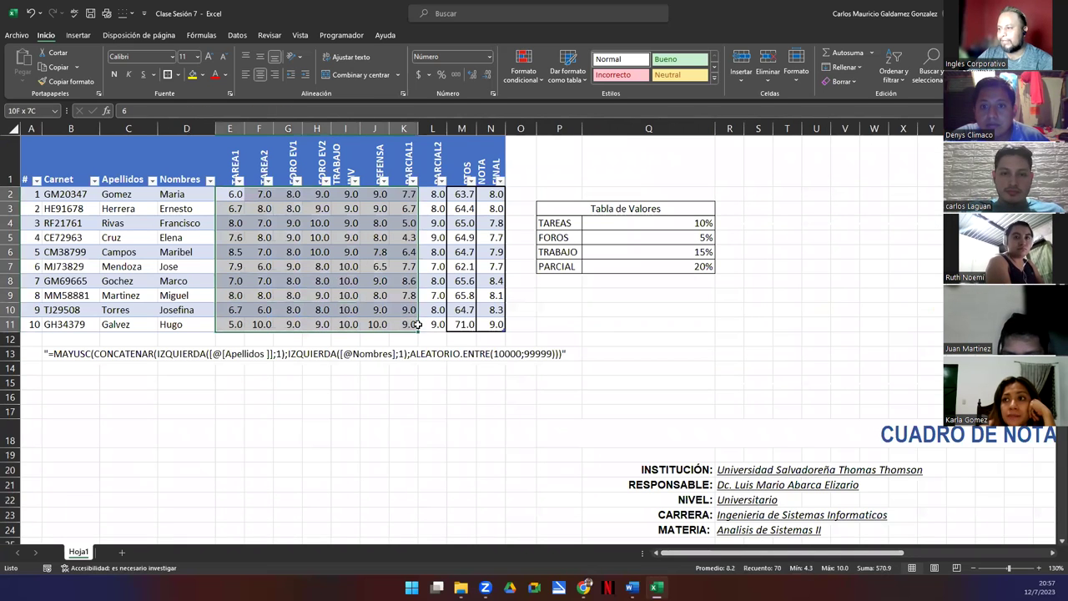
{"action": "left_click_drag", "start_coordinate": [294, 238], "coordinate": [434, 324]}
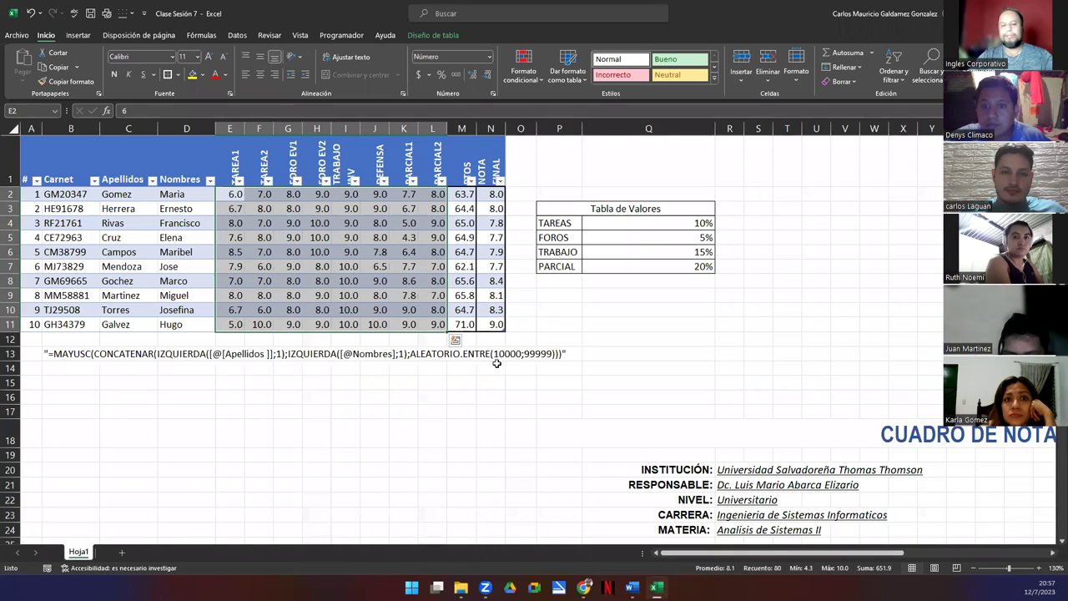
{"action": "scroll", "coordinate": [514, 386], "scroll_direction": "down", "scroll_amount": 1, "text": "ctrl"}
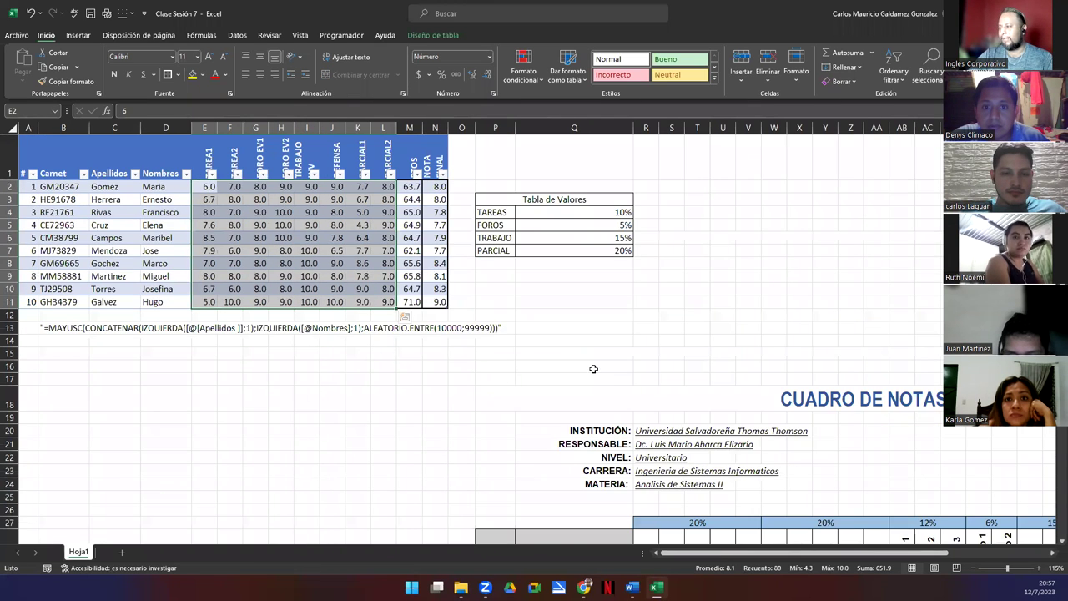
{"action": "scroll", "coordinate": [594, 369], "scroll_direction": "down", "scroll_amount": 5}
{"action": "scroll", "coordinate": [705, 384], "scroll_direction": "down", "scroll_amount": 5}
{"action": "scroll", "coordinate": [704, 384], "scroll_direction": "up", "scroll_amount": 5}
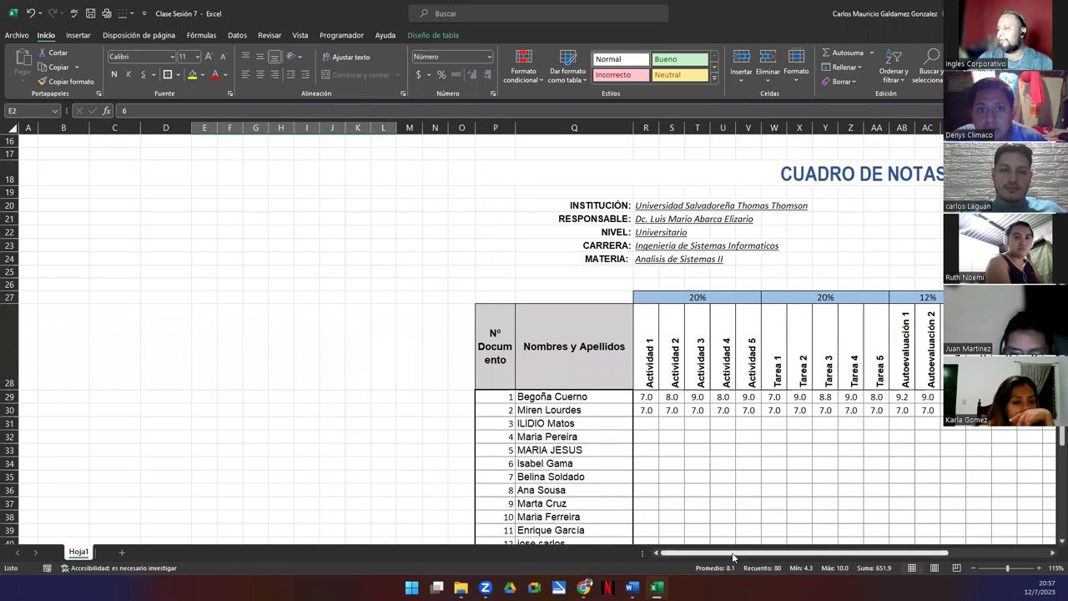
{"action": "left_click", "coordinate": [1052, 552]}
{"action": "left_click", "coordinate": [1052, 552]}
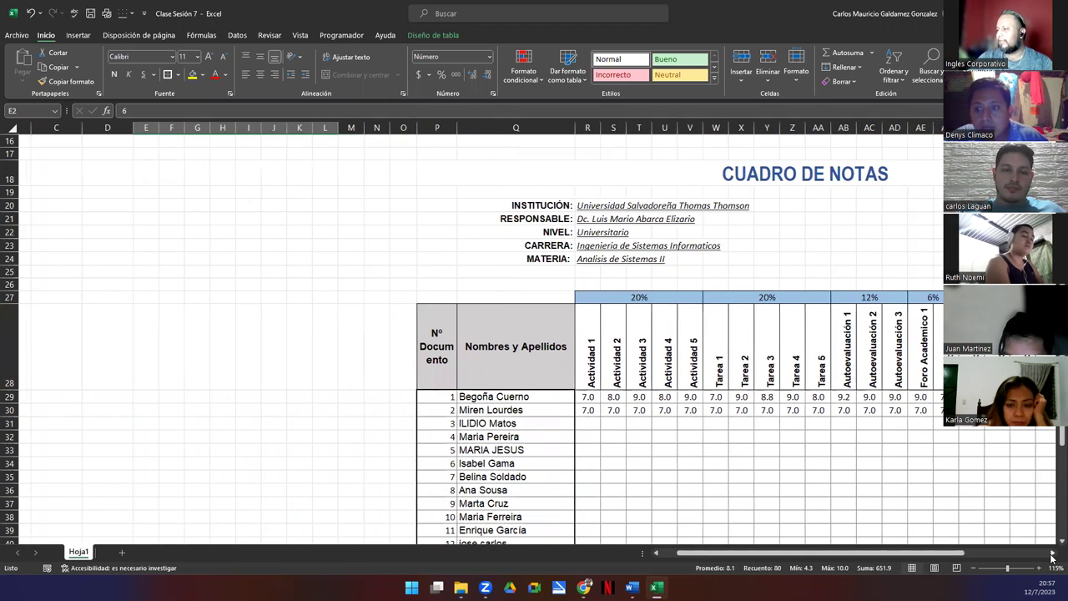
{"action": "left_click", "coordinate": [1053, 553]}
{"action": "left_click", "coordinate": [1052, 553]}
{"action": "left_click", "coordinate": [1053, 553]}
{"action": "left_click", "coordinate": [1053, 552]}
{"action": "scroll", "coordinate": [723, 457], "scroll_direction": "down", "scroll_amount": 3}
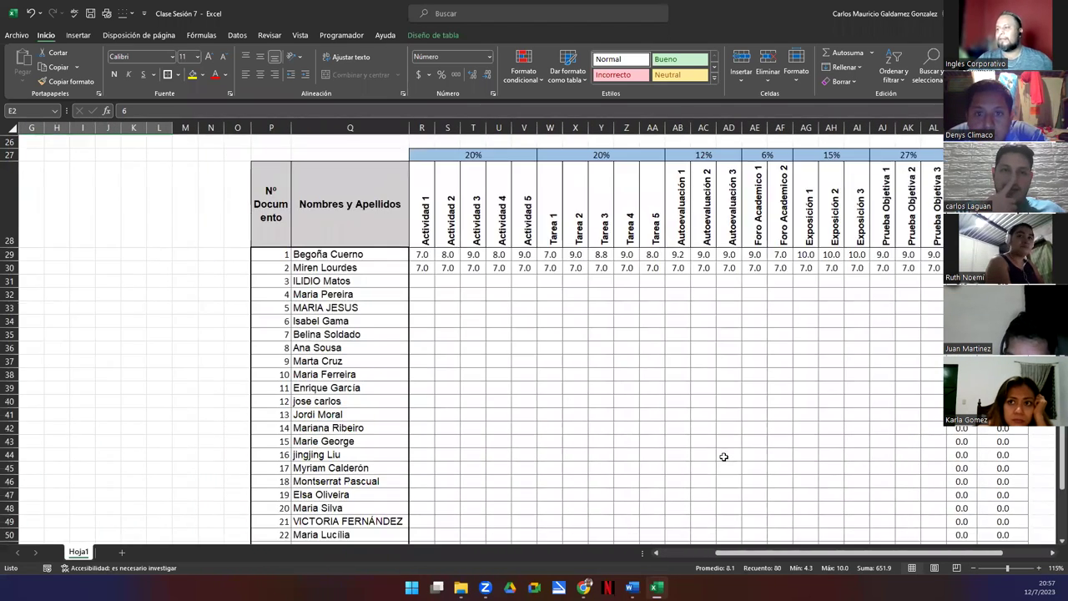
{"action": "scroll", "coordinate": [724, 457], "scroll_direction": "down", "scroll_amount": 2}
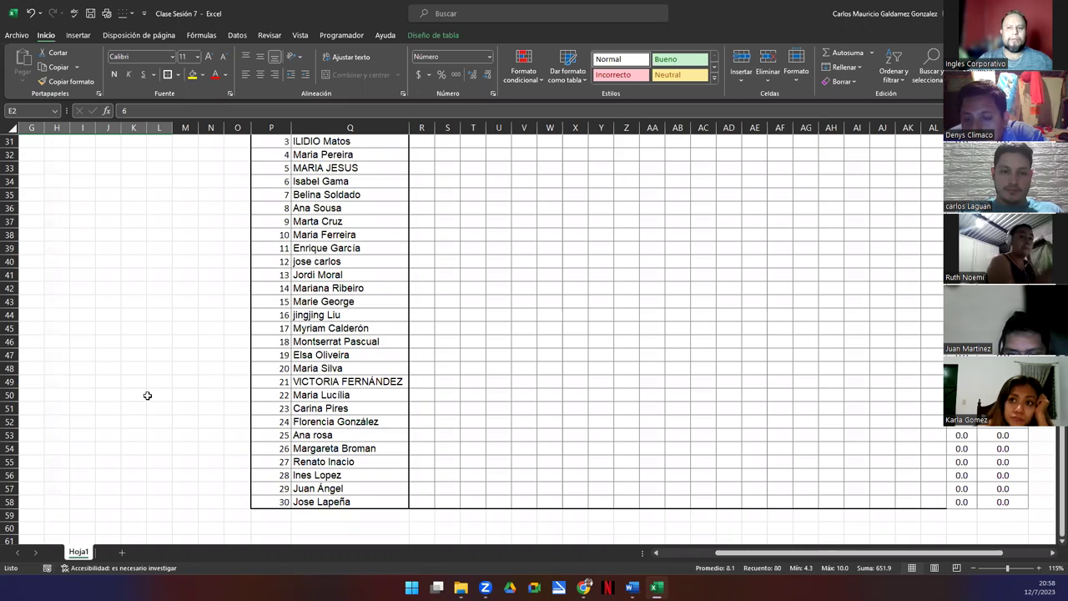
{"action": "left_click", "coordinate": [447, 422]}
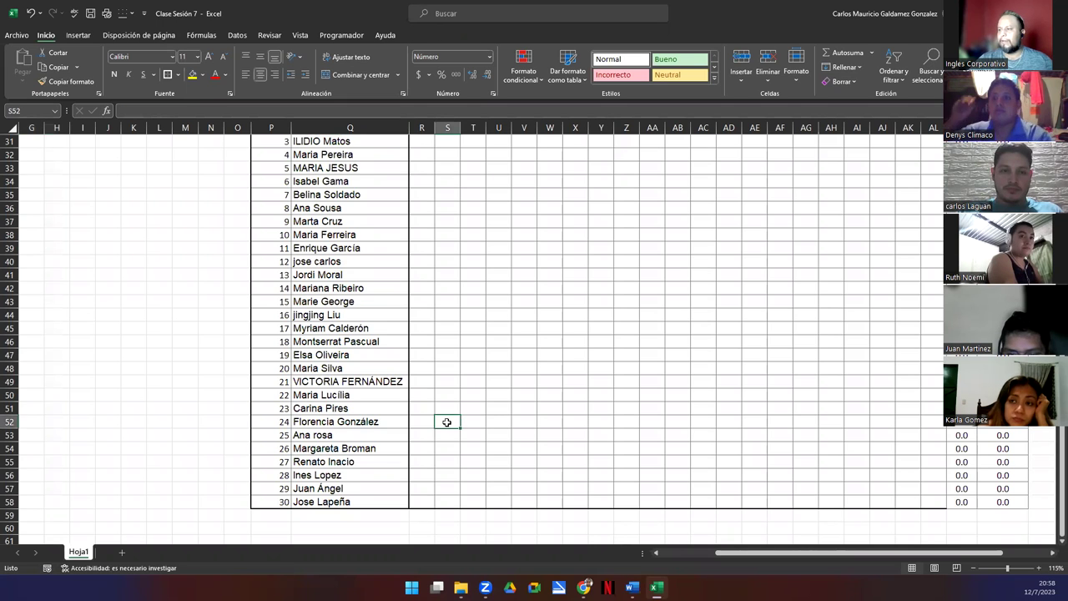
{"action": "scroll", "coordinate": [447, 423], "scroll_direction": "up", "scroll_amount": 10}
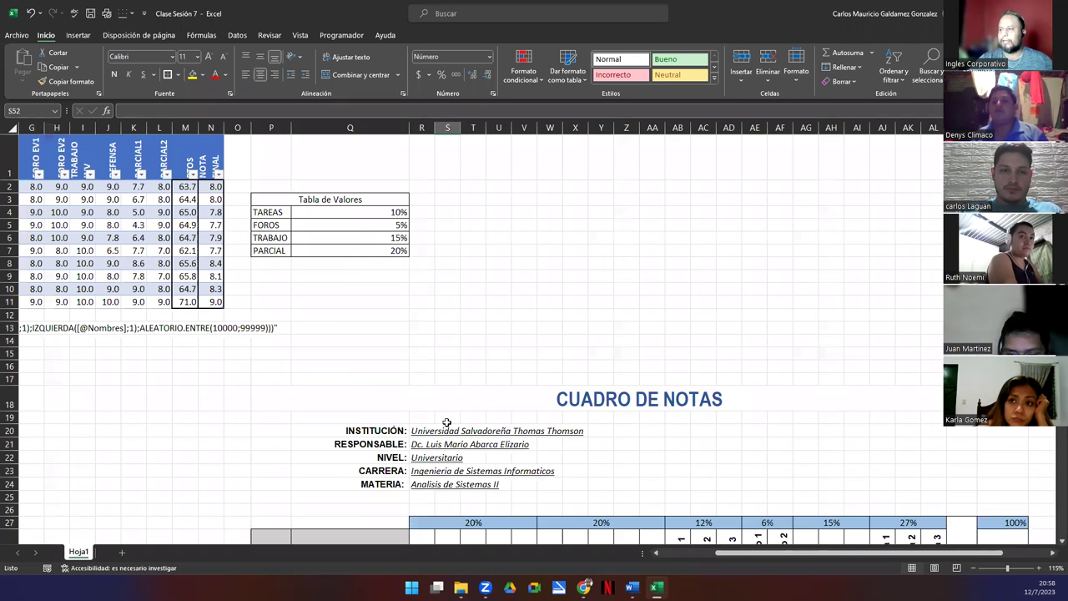
{"action": "left_click", "coordinate": [664, 555]}
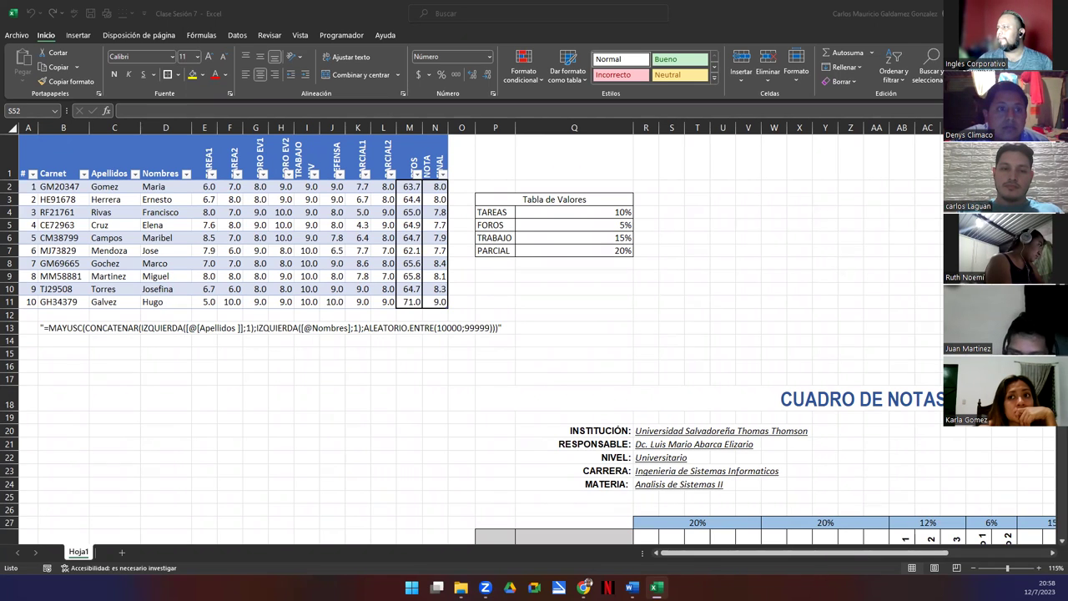
Leave Excel for the Sesión07 Canva deck and present it full screen past the Demostración slide.
{"action": "key", "text": "super+d"}
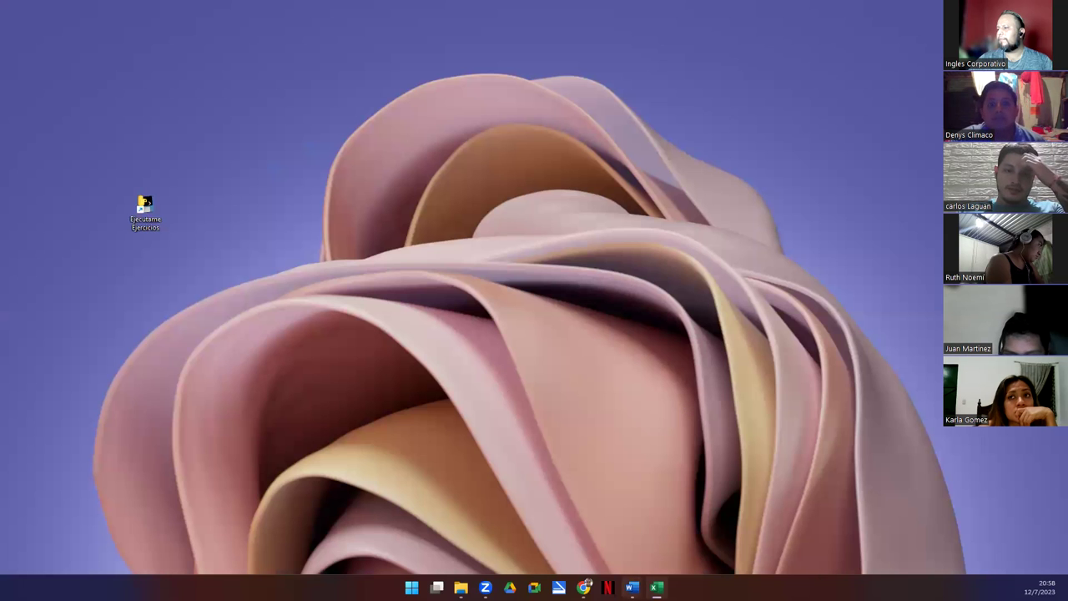
{"action": "mouse_move", "coordinate": [657, 587]}
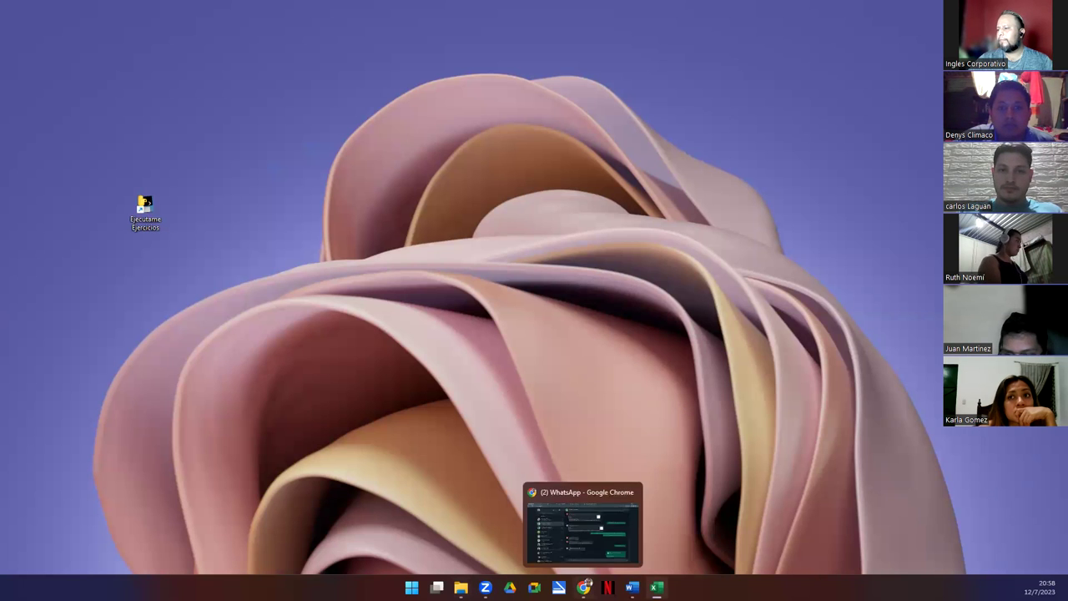
{"action": "left_click", "coordinate": [583, 587]}
{"action": "left_click", "coordinate": [233, 10]}
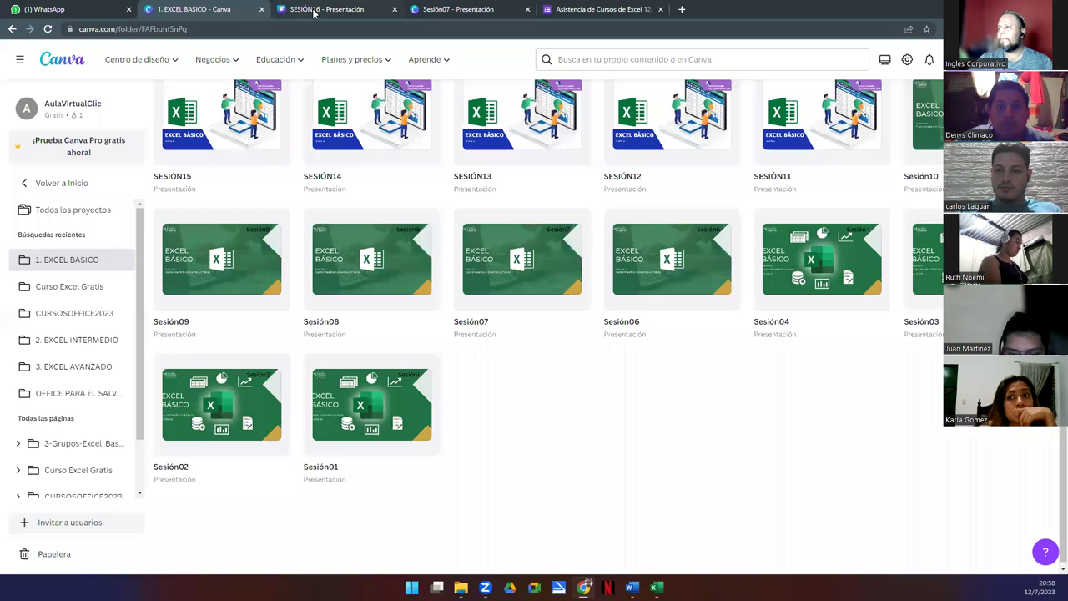
{"action": "left_click", "coordinate": [316, 10]}
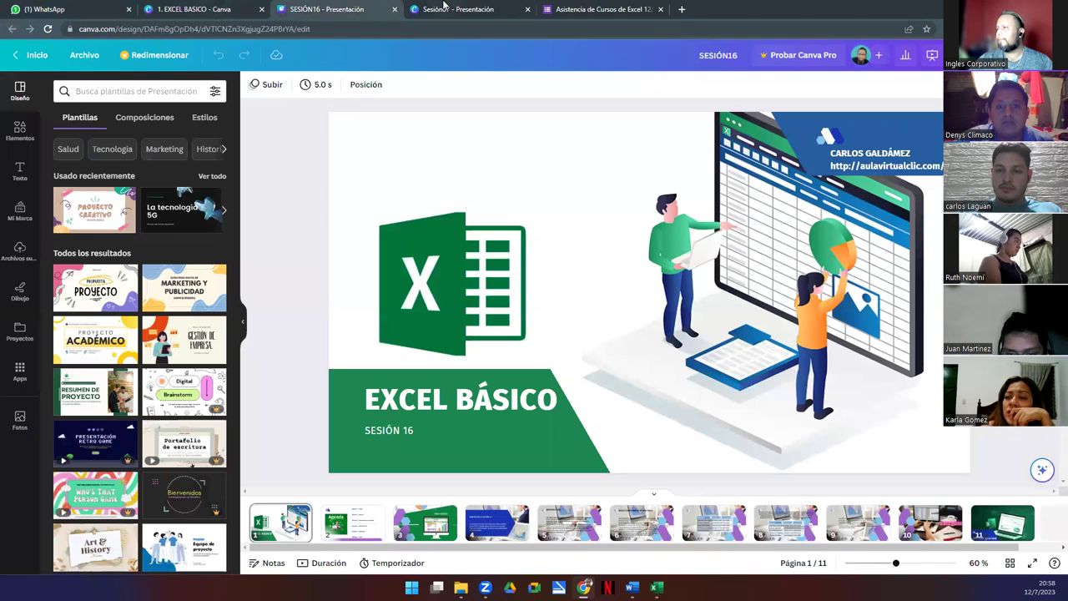
{"action": "left_click", "coordinate": [443, 7]}
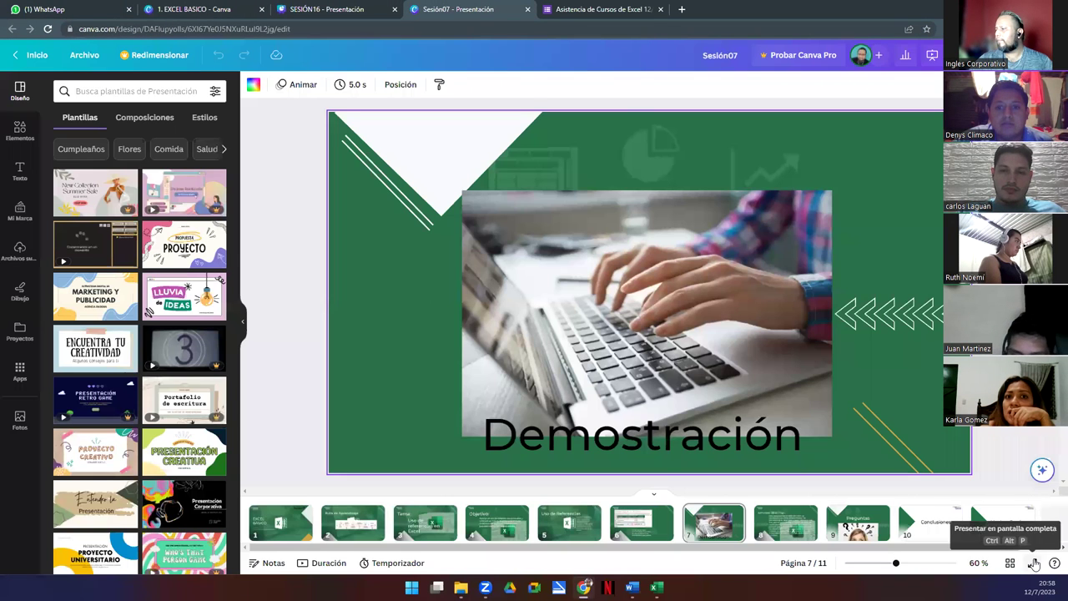
{"action": "left_click", "coordinate": [1035, 564]}
{"action": "key", "text": "Right"}
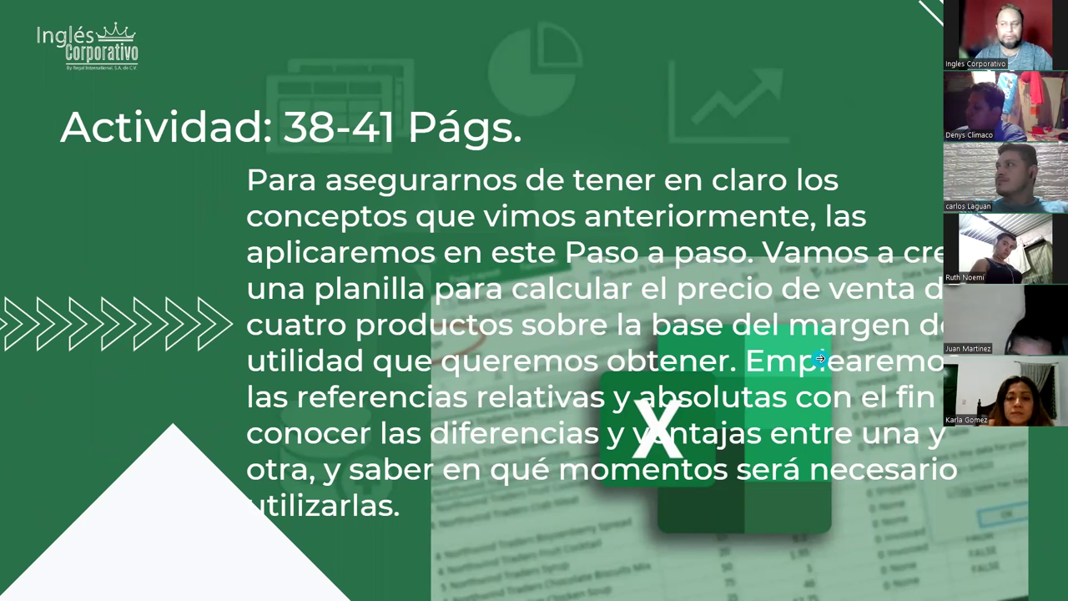
Advance through the Preguntas and Conclusiones slides, then stop presenting.
{"action": "left_click", "coordinate": [900, 376]}
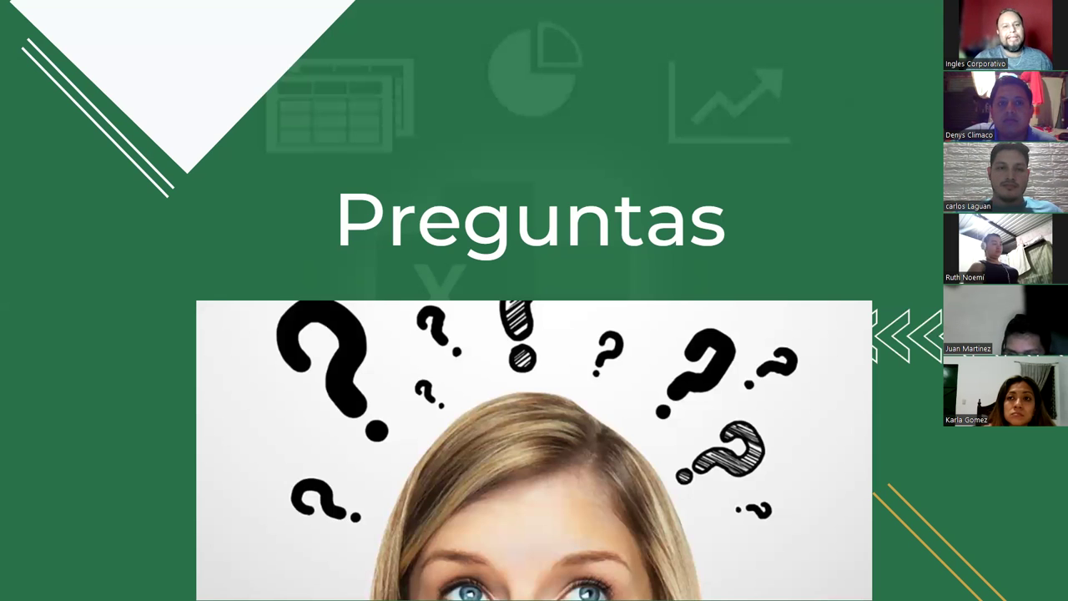
{"action": "key", "text": "Right"}
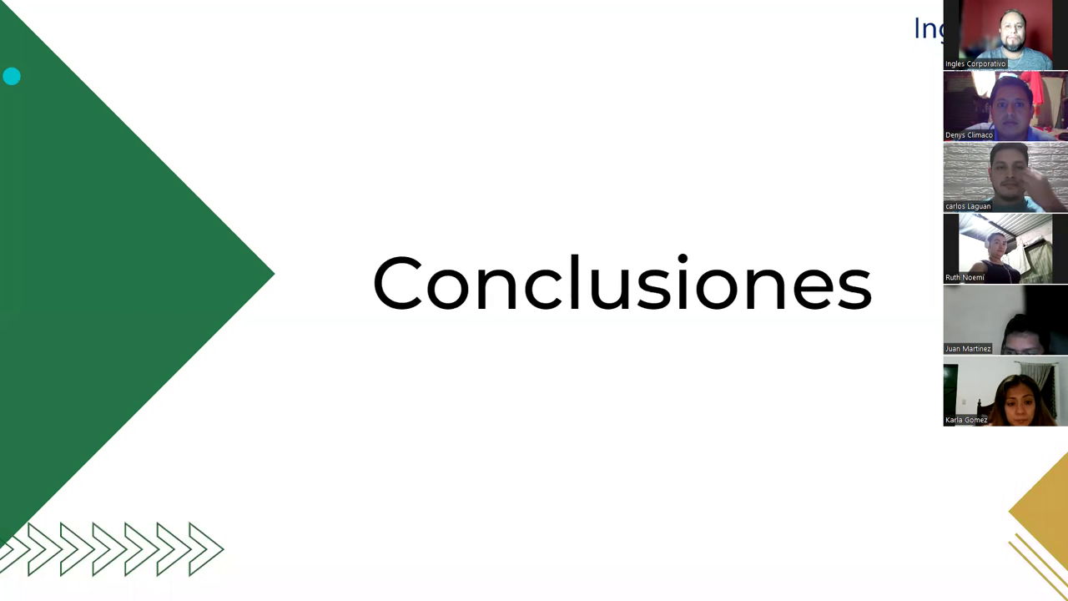
{"action": "key", "text": "alt+s"}
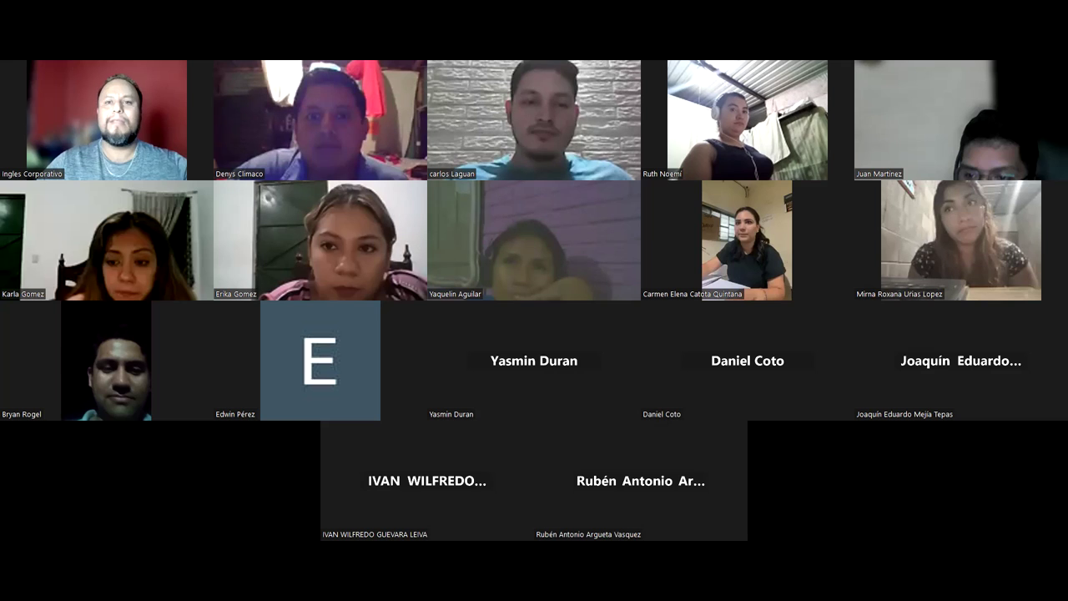